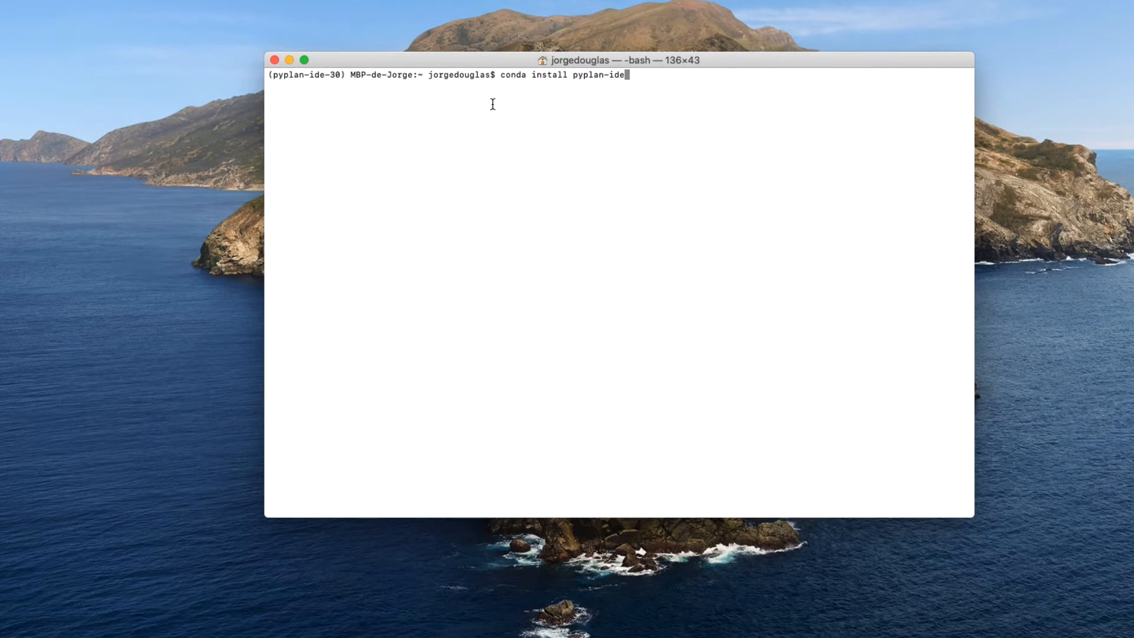
Launch Pyplan from the terminal with the pyplan command and create a new model named "Getting started with planning".
left_click_drag(500, 75, 629, 73)
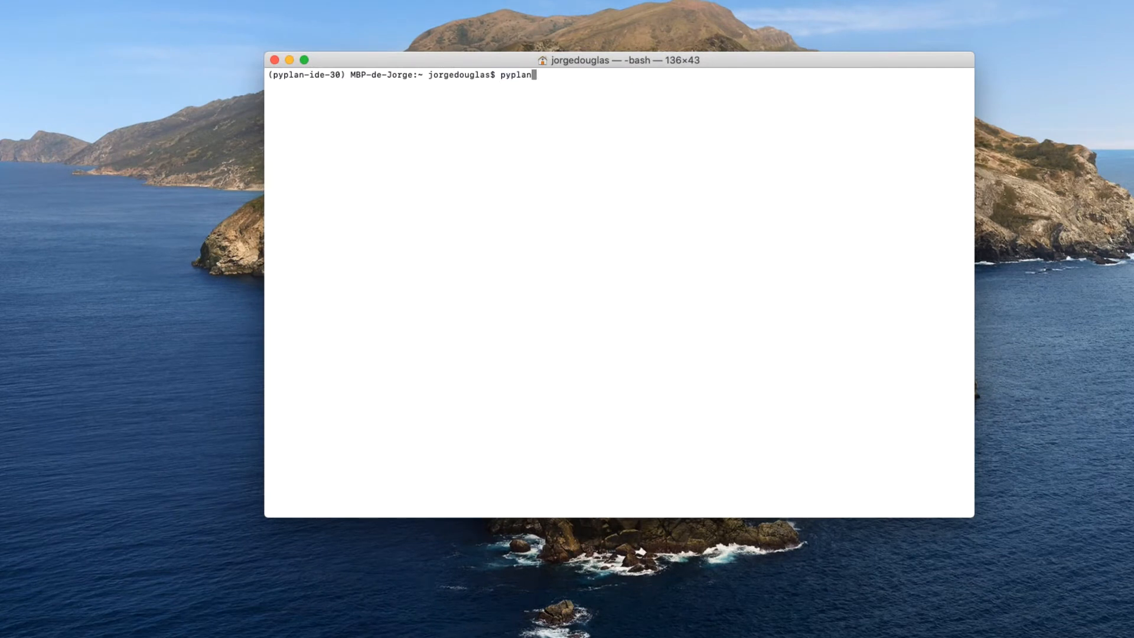
key("Return")
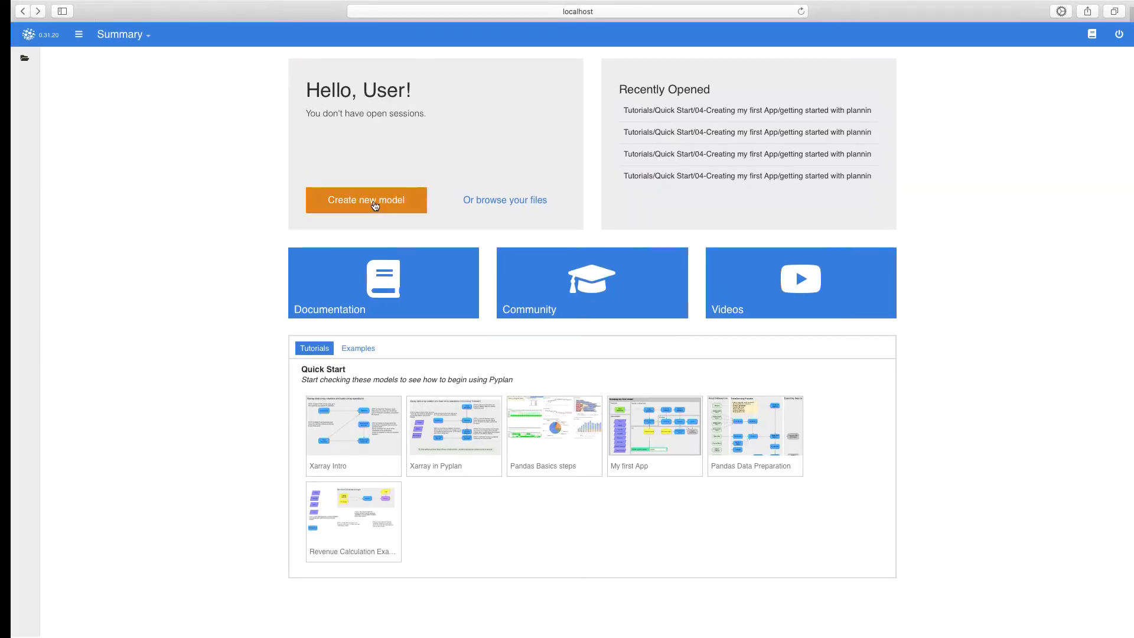
left_click(374, 203)
key("super+a")
key("BackSpace")
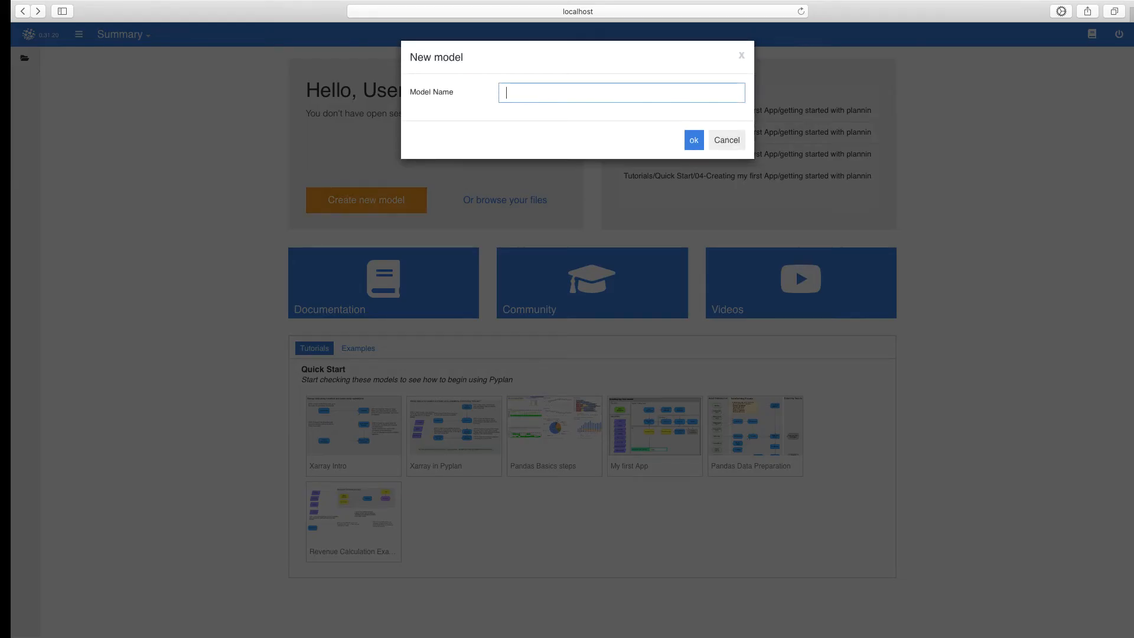
type("Getting started with planning")
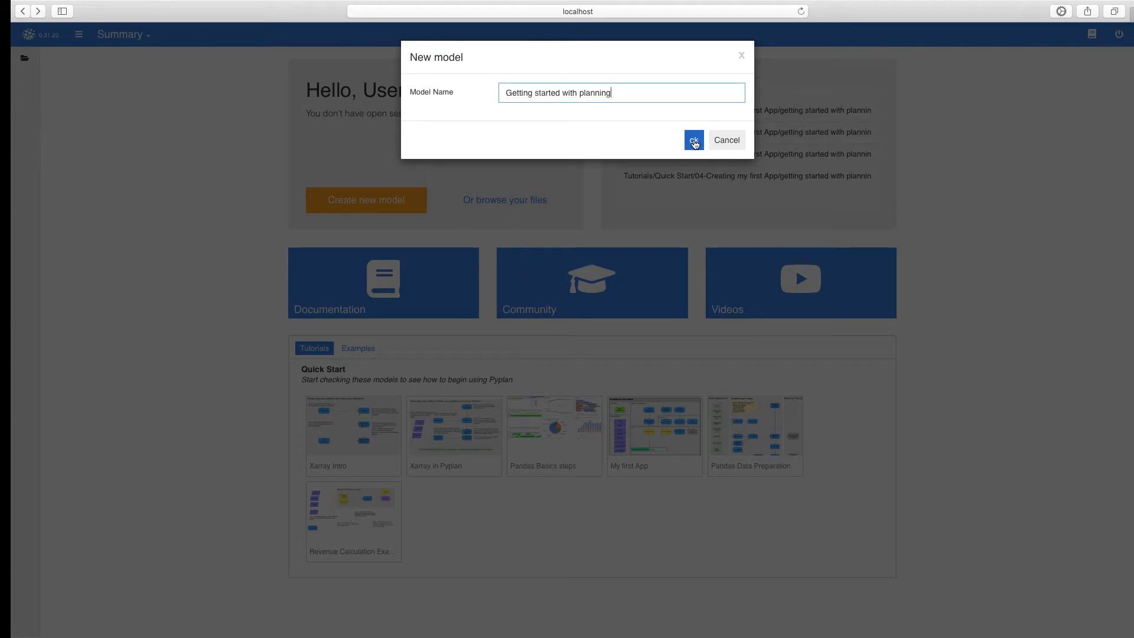
left_click(694, 142)
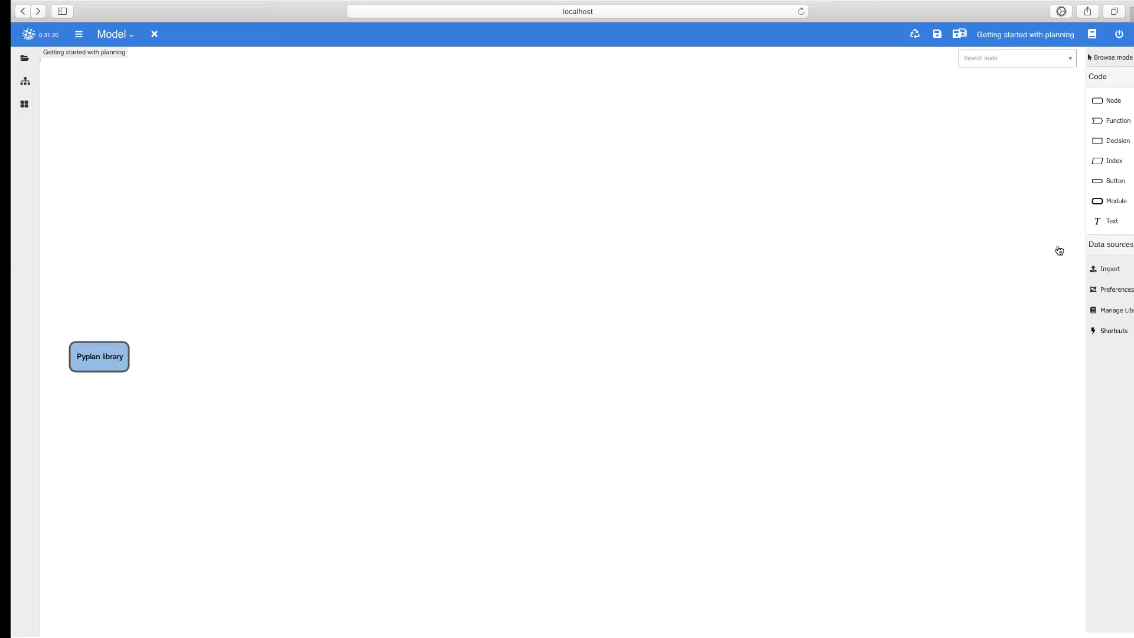
Add a text box to the diagram containing "Getting Started with Planning".
left_click_drag(1114, 220, 240, 185)
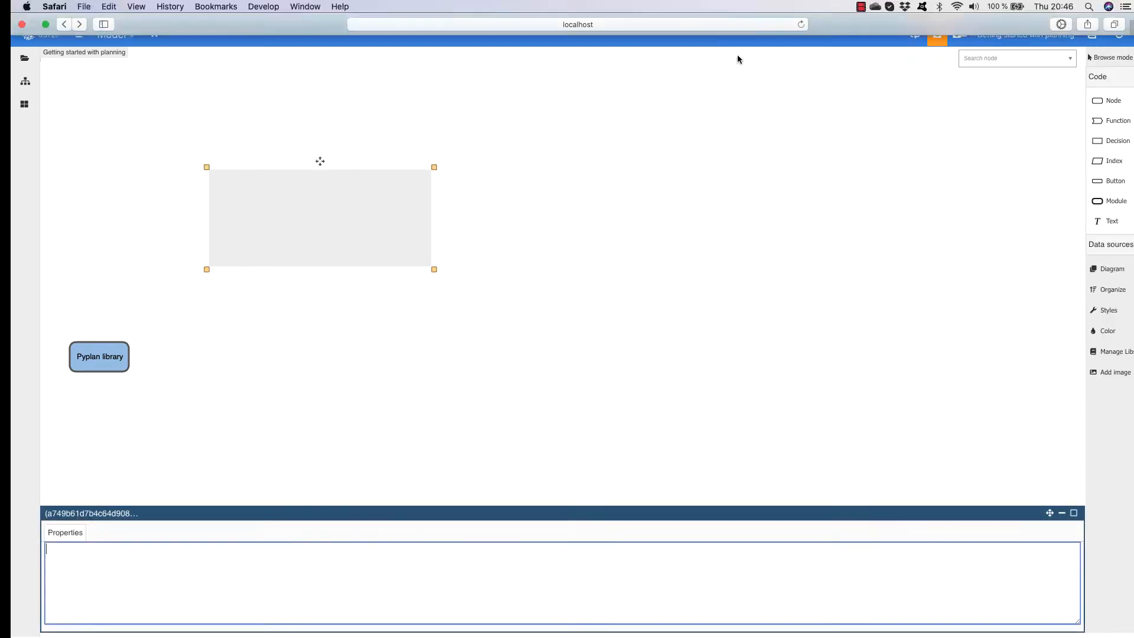
type("G")
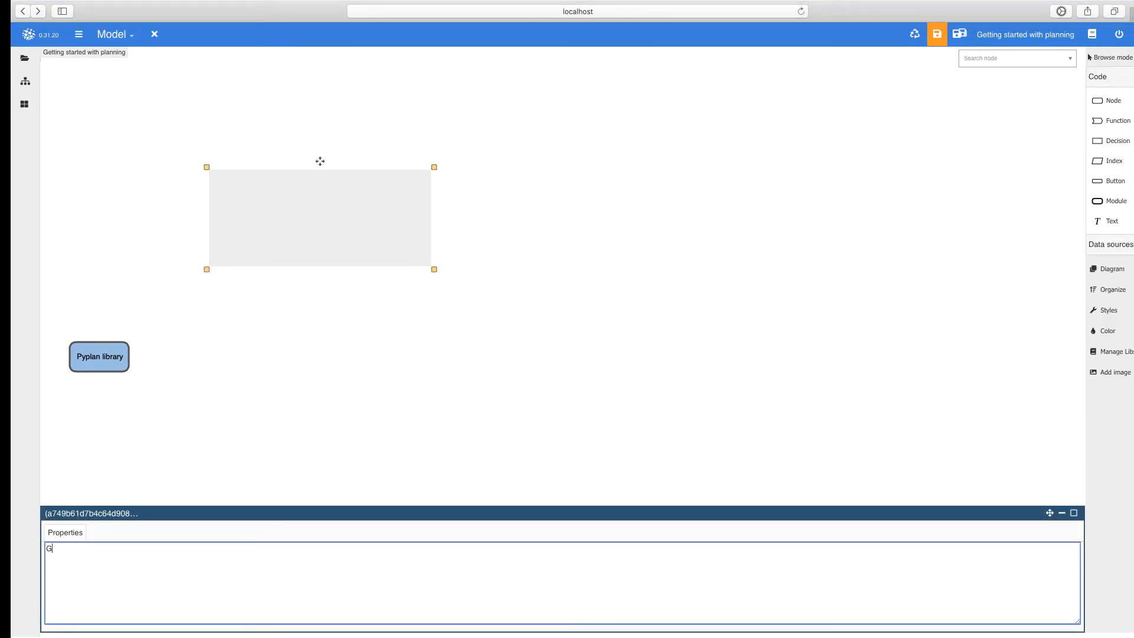
type("ettingsStarted with Planning")
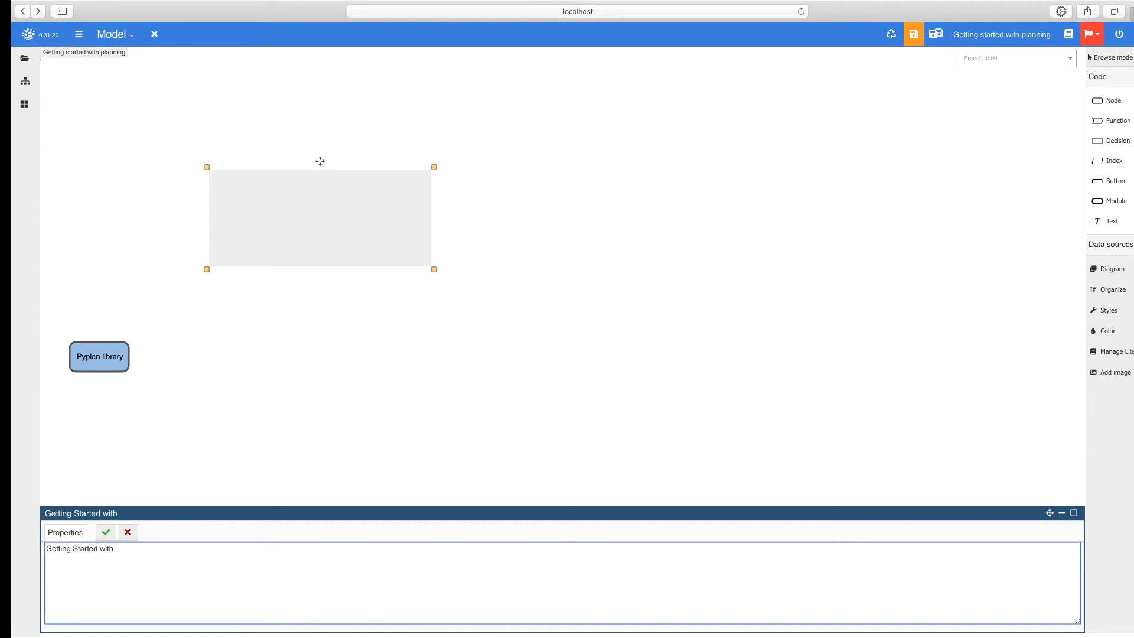
left_click(106, 532)
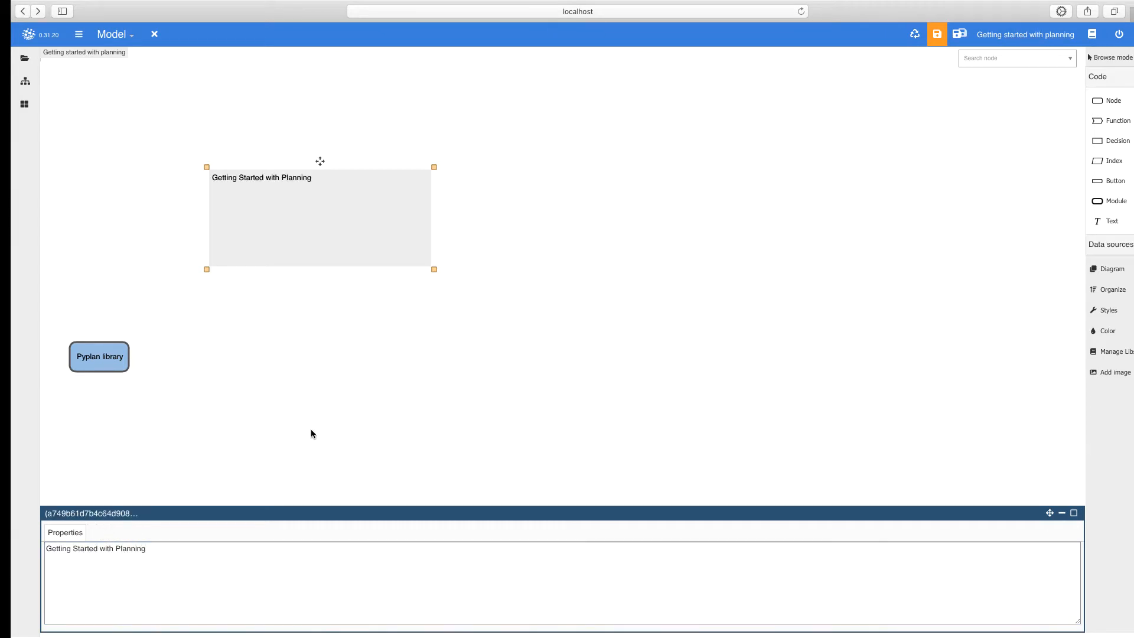
Format the text box with a custom Helvetica font in a larger size.
mouse_move(1108, 310)
left_click(963, 372)
scroll(835, 387, "down", 2)
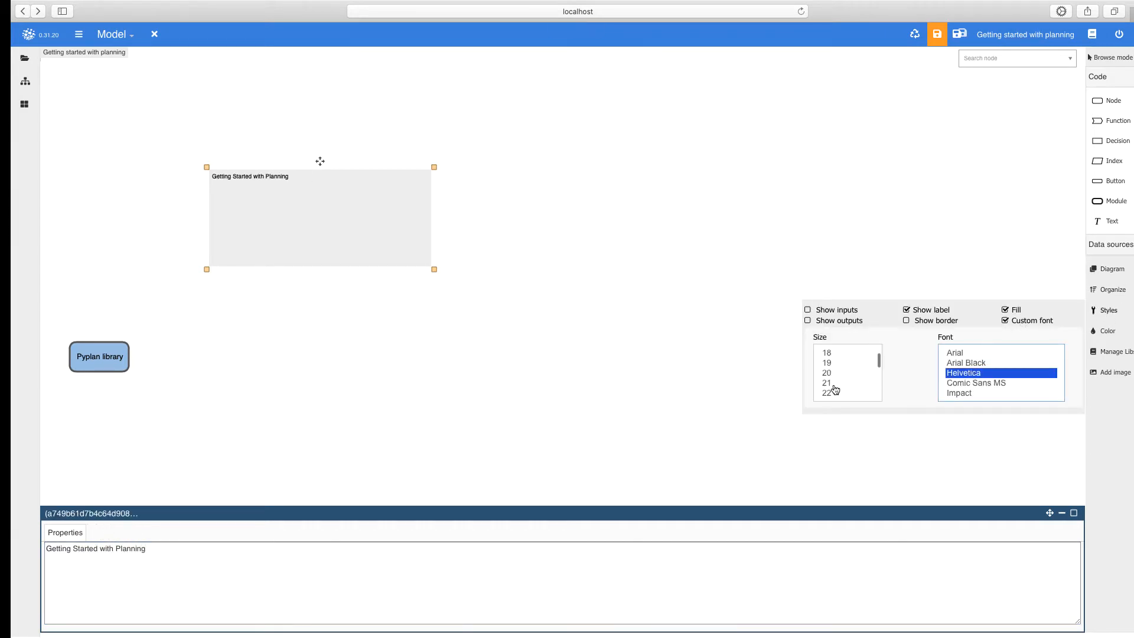
left_click(830, 387)
Reshape the text box into a wide, flat title bar and place it along the diagram's upper edge.
left_click_drag(435, 274, 683, 197)
left_click_drag(449, 163, 293, 54)
left_click_drag(532, 92, 639, 92)
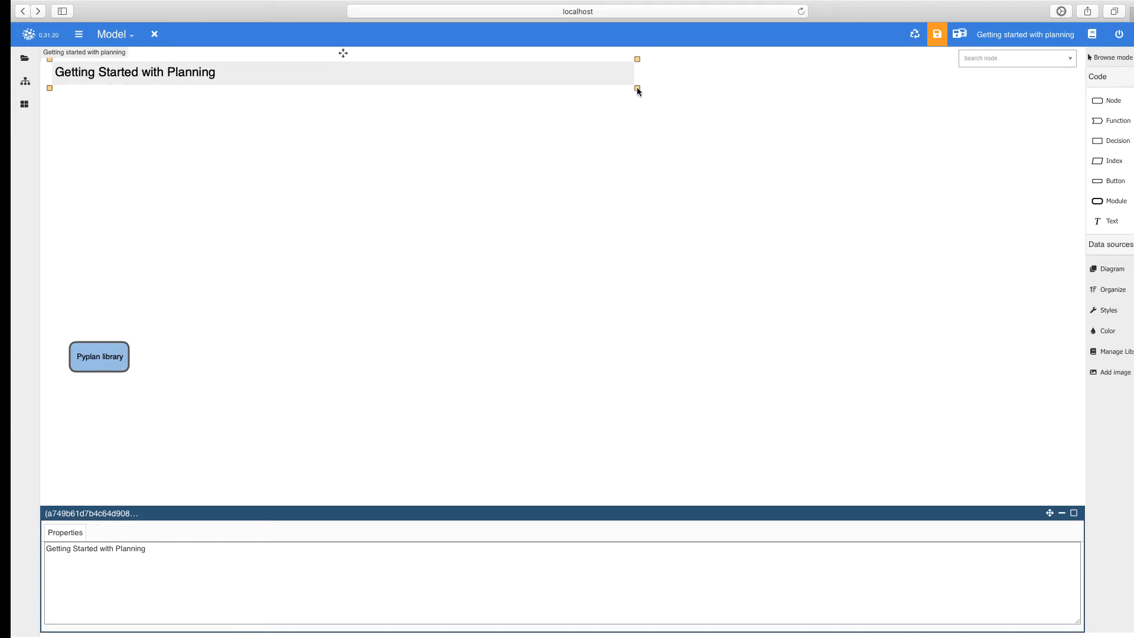
left_click(1119, 249)
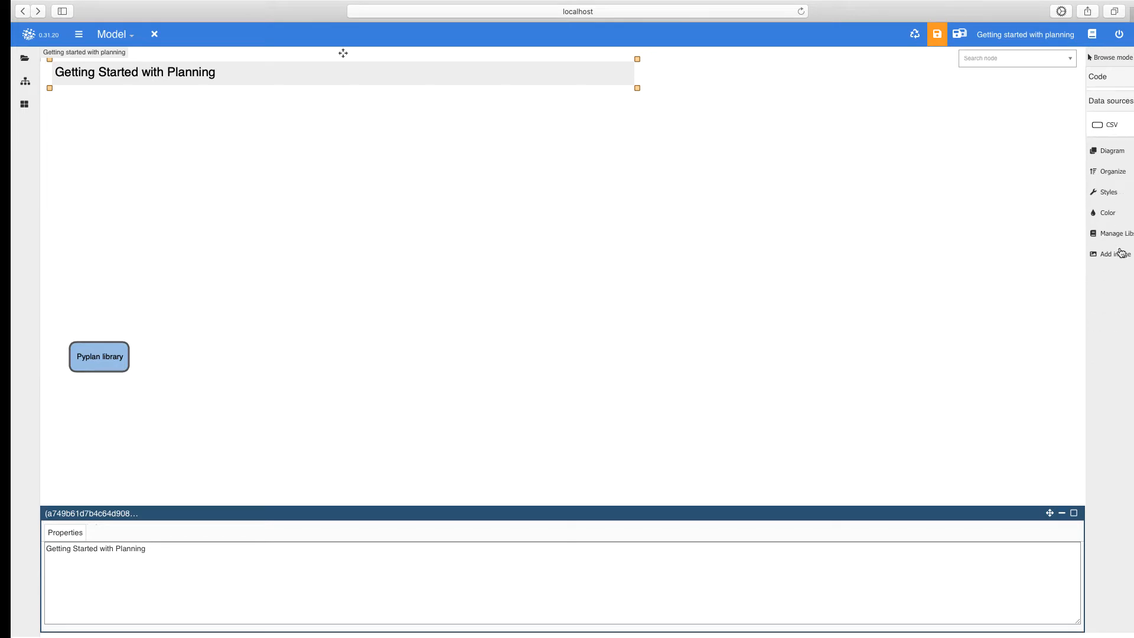
left_click_drag(1109, 122, 169, 134)
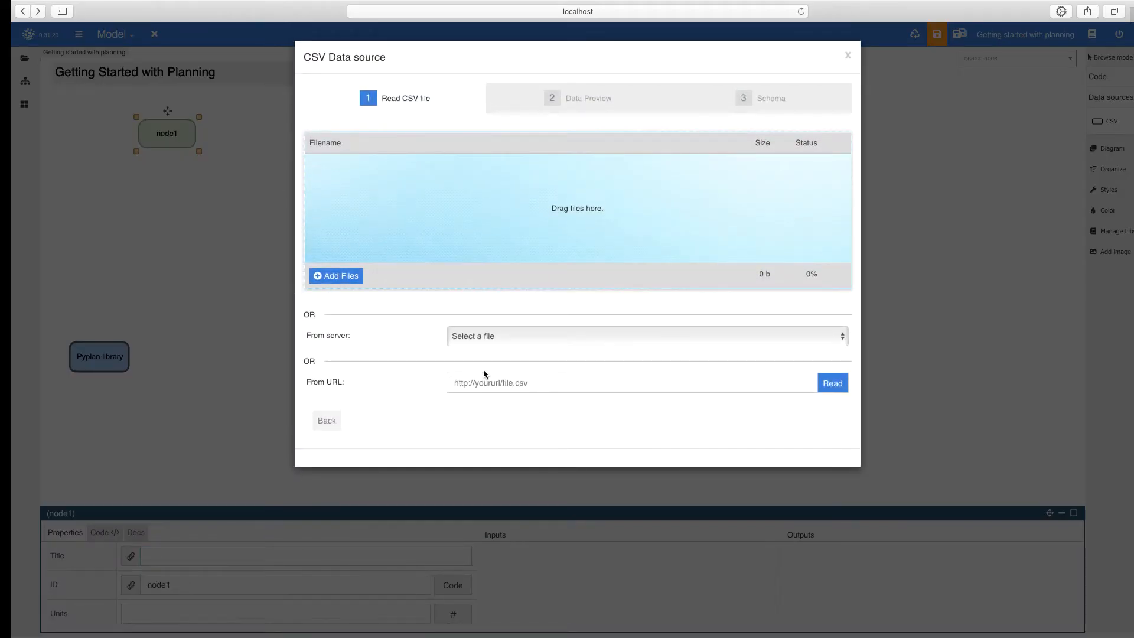
left_click(484, 385)
type("http://img.pyplan.org/1000_Sales_Records.csv")
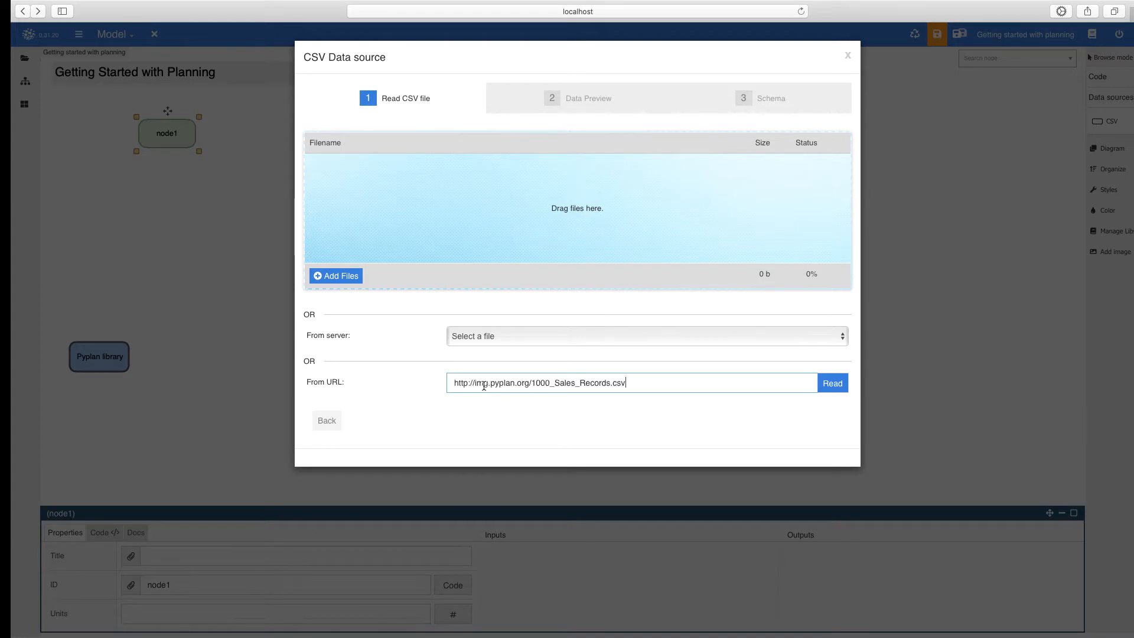
left_click(832, 383)
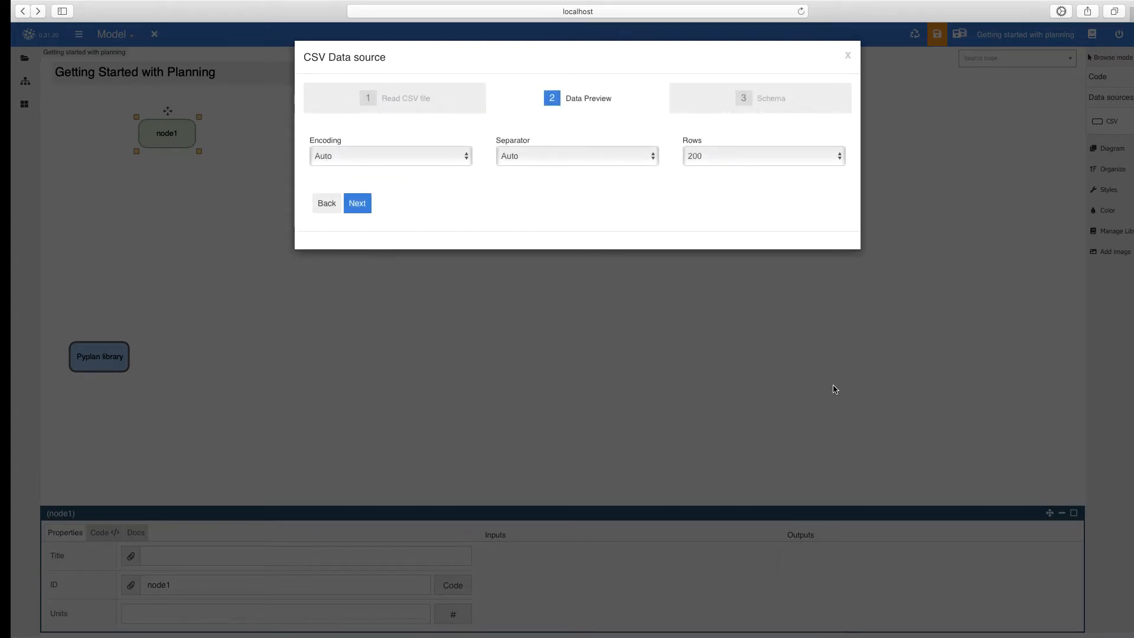
Accept the CSV data preview and submit the schema with no field marked as index.
left_click(359, 468)
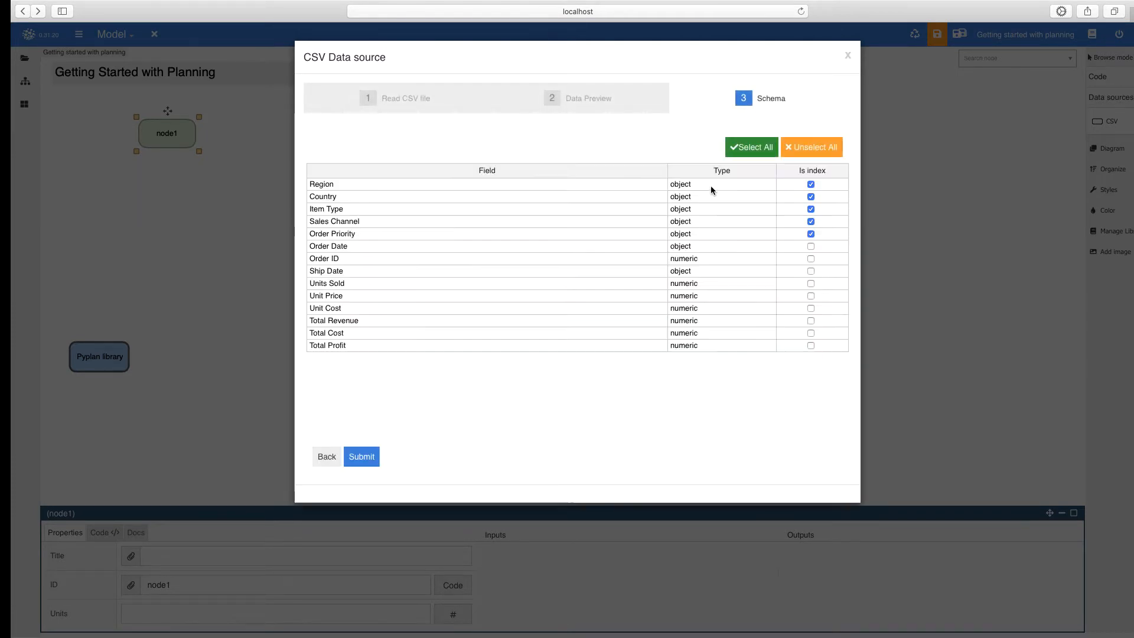
left_click(803, 143)
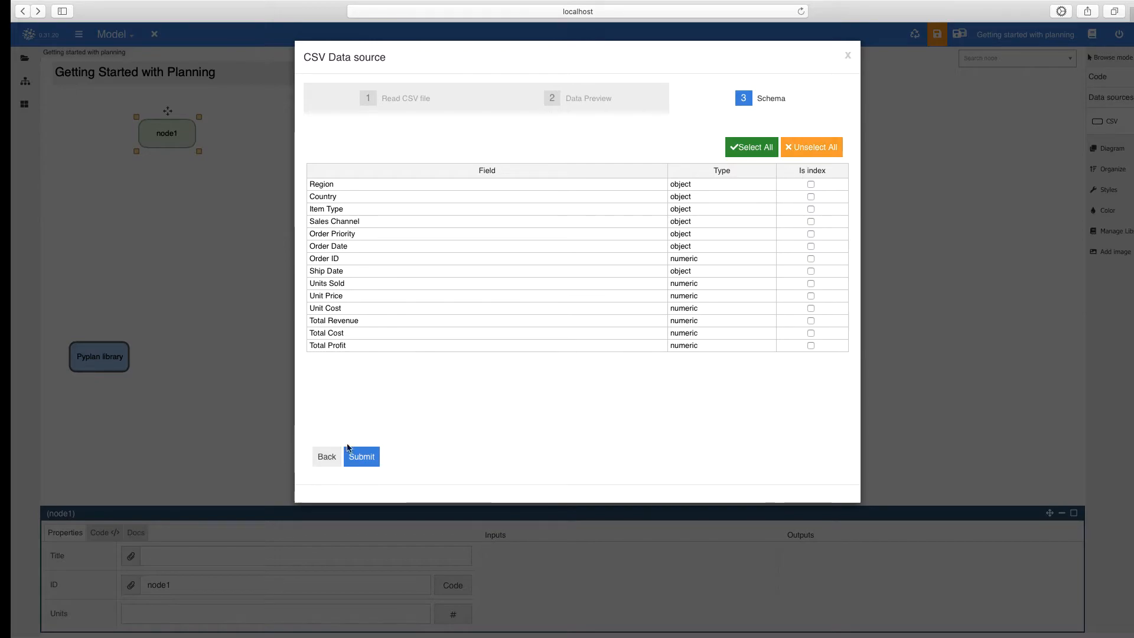
left_click(361, 458)
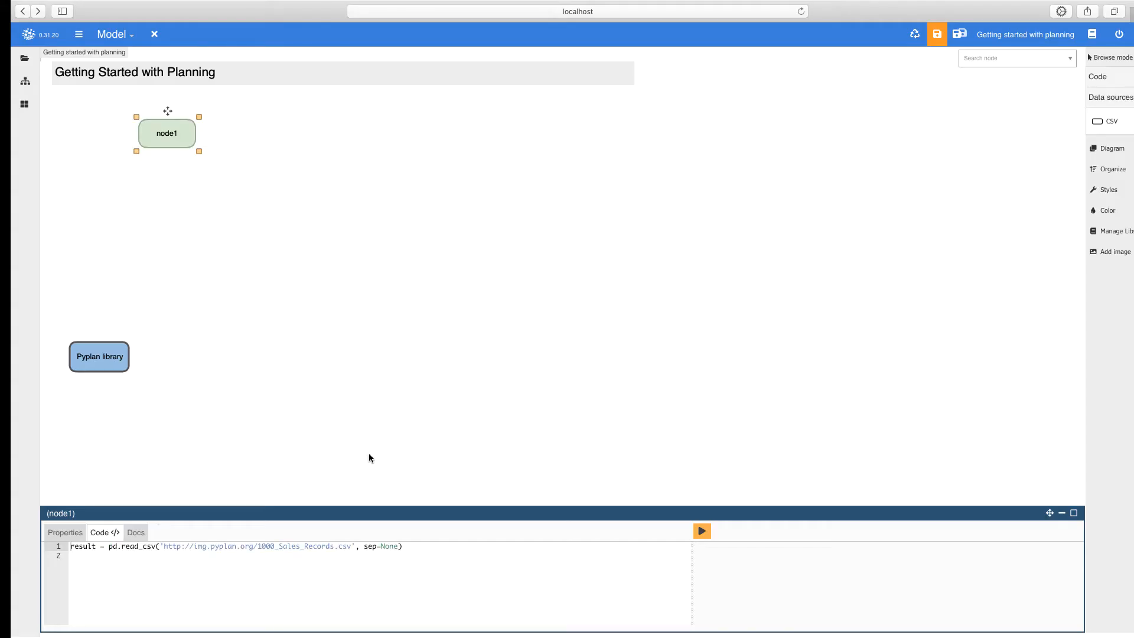
Title the CSV node "Historic Database".
left_click(64, 538)
left_click(149, 556)
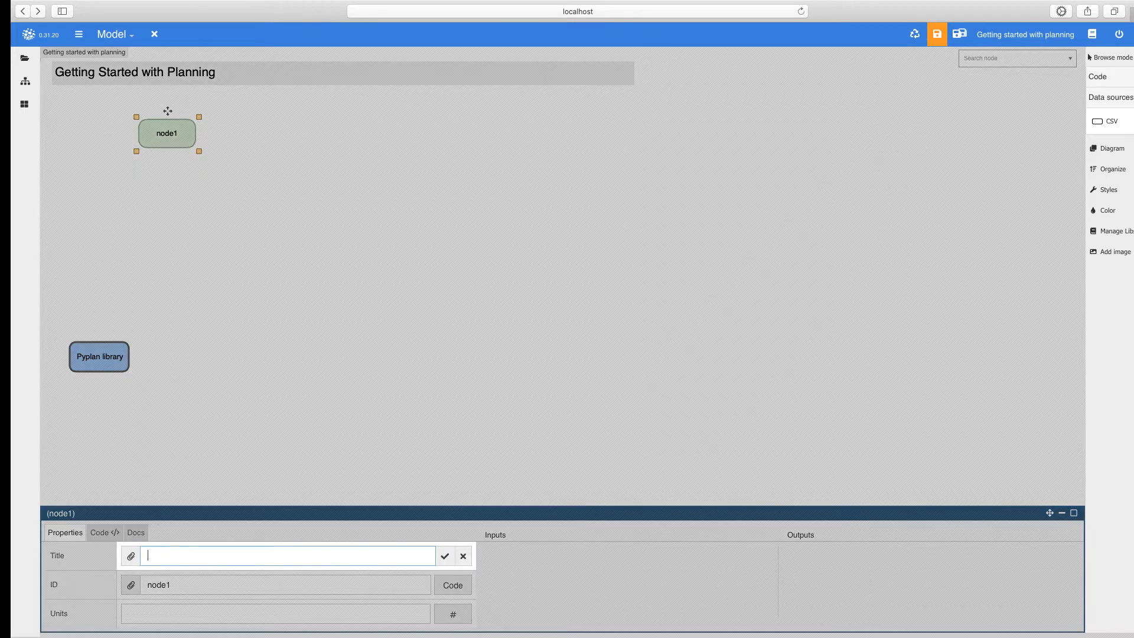
type("Historic Database")
key("Return")
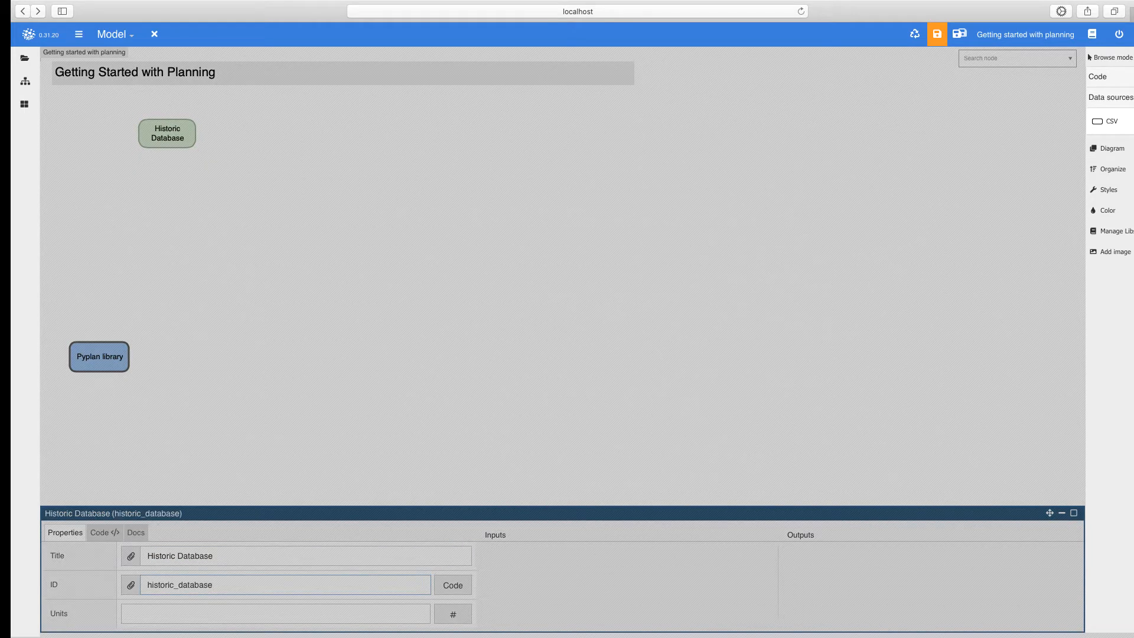
Examine the Historic Database node's code and its result table, then return to the diagram.
left_click(104, 532)
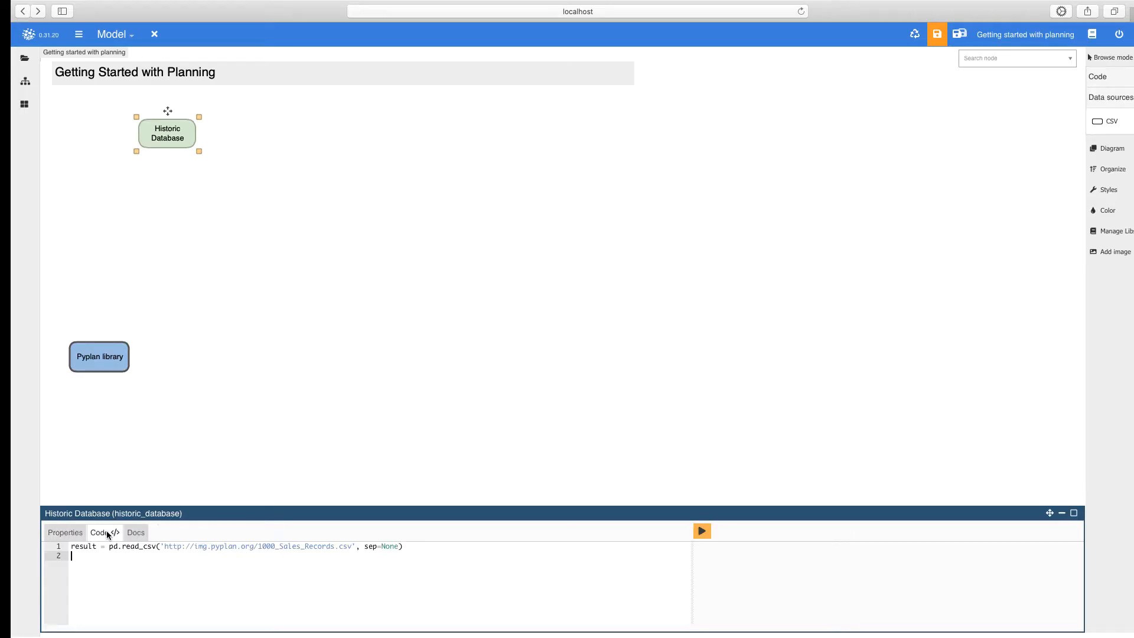
double_click(175, 142)
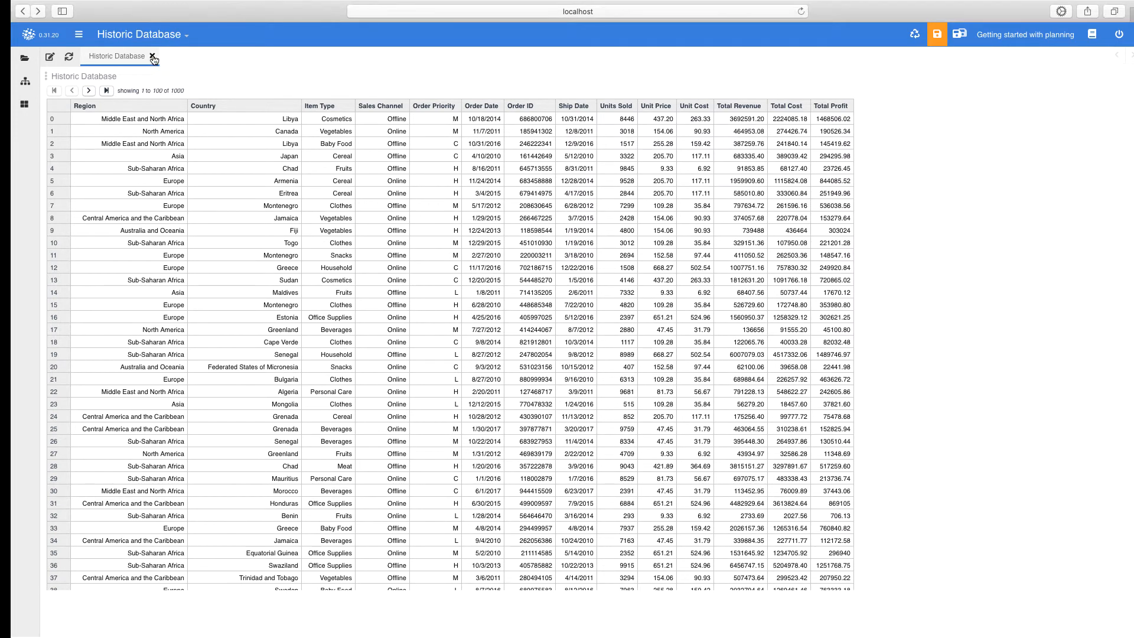
left_click(152, 57)
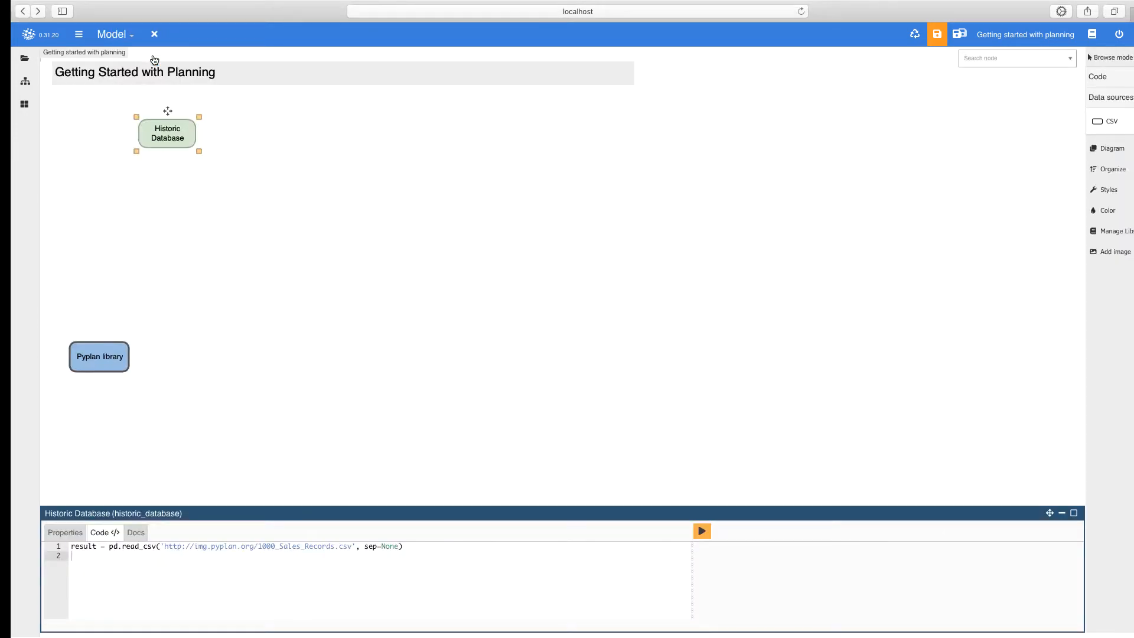
Store the CSV in _df, add a 'time' column from 'Order Date' formatted '%Y.%m', return _df as result, and check the table.
double_click(77, 547)
type("_df")
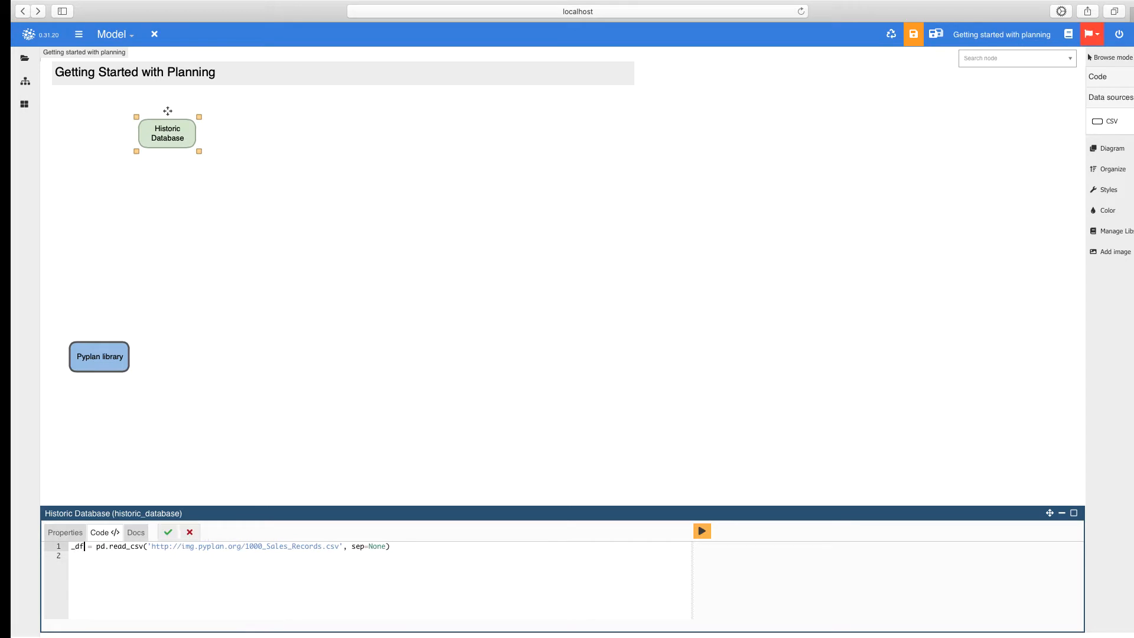
left_click(75, 555)
type("#Generated new column _df['time'] = pd.to_datetime(_df['Order Date']).dt.strftime('%Y.%m')#.dt.year#.to_datetime() result = _df")
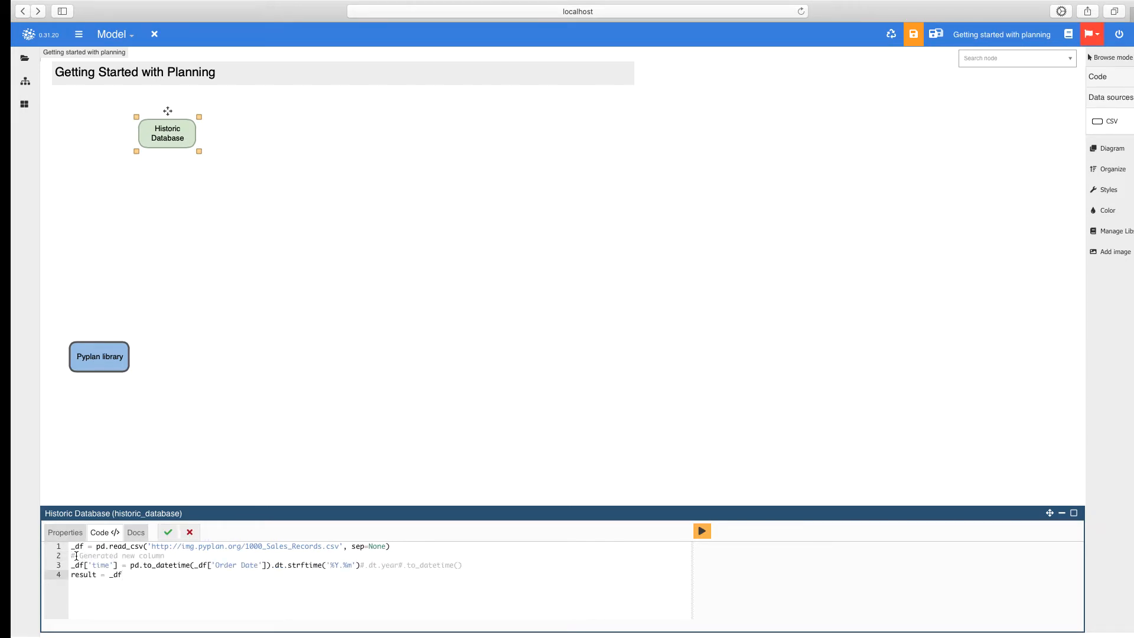
left_click(168, 532)
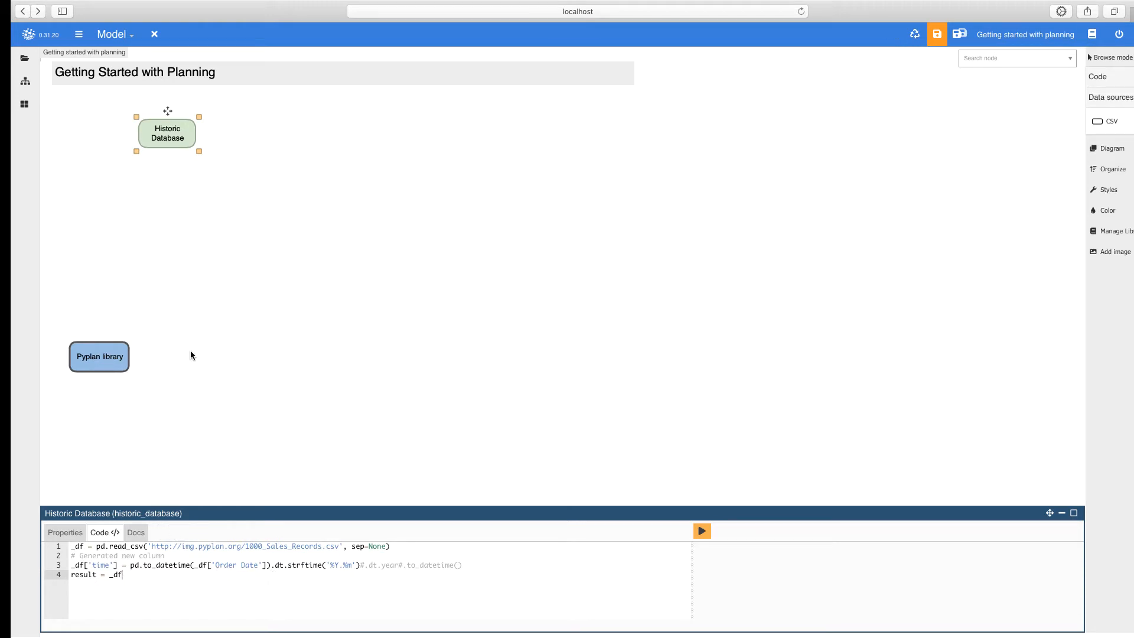
double_click(160, 146)
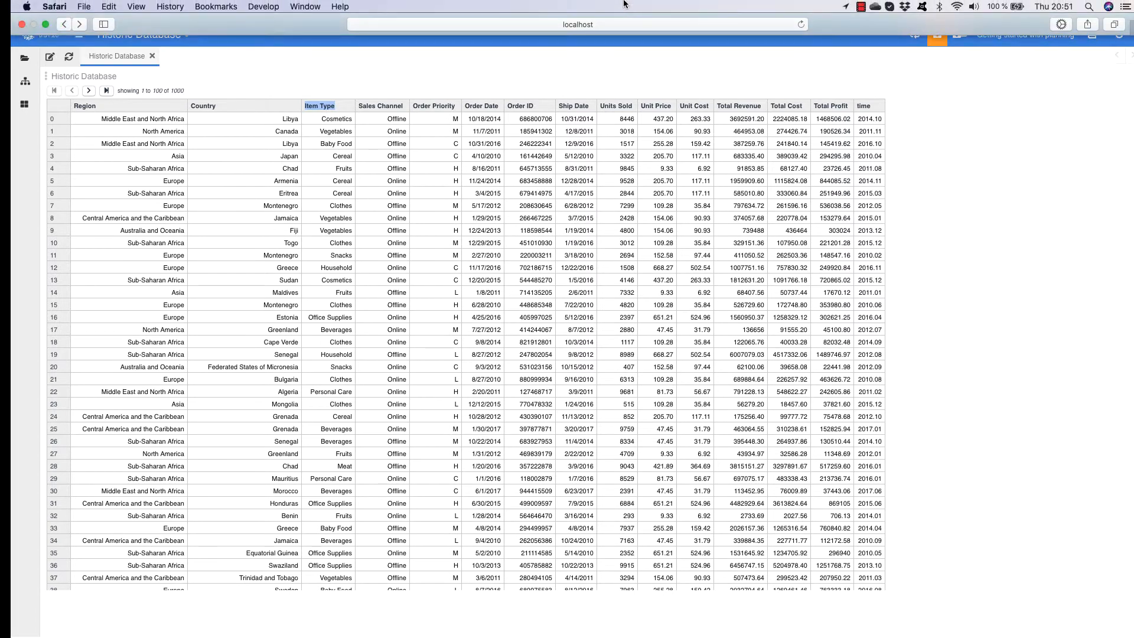
left_click(152, 56)
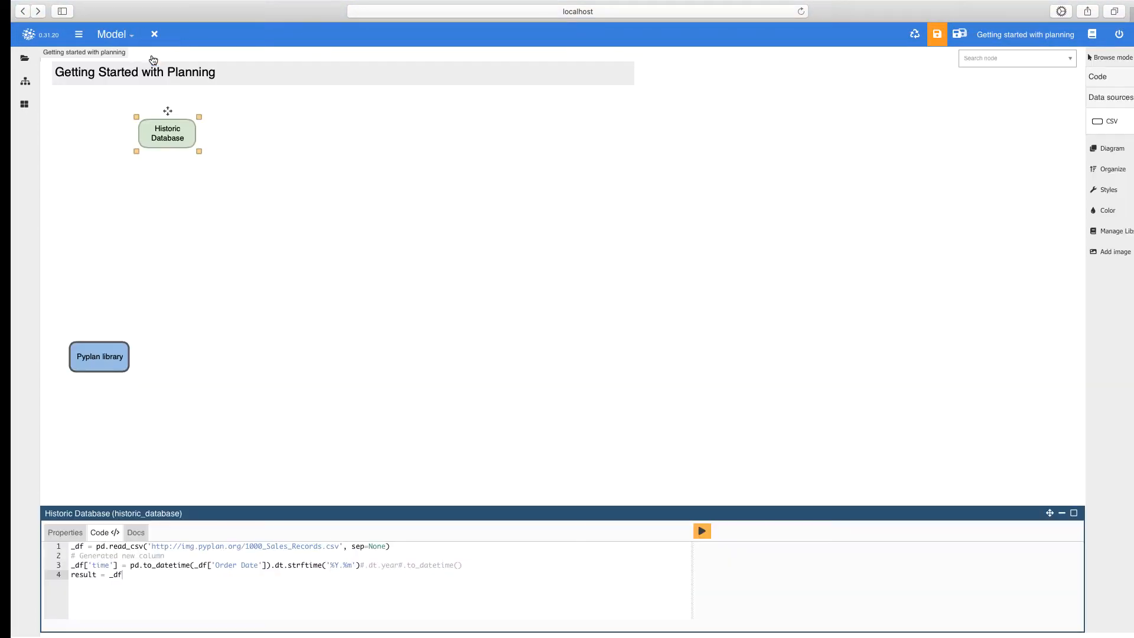
Add an index node to the diagram below Historic Database and title it "Item Type".
left_click(1096, 82)
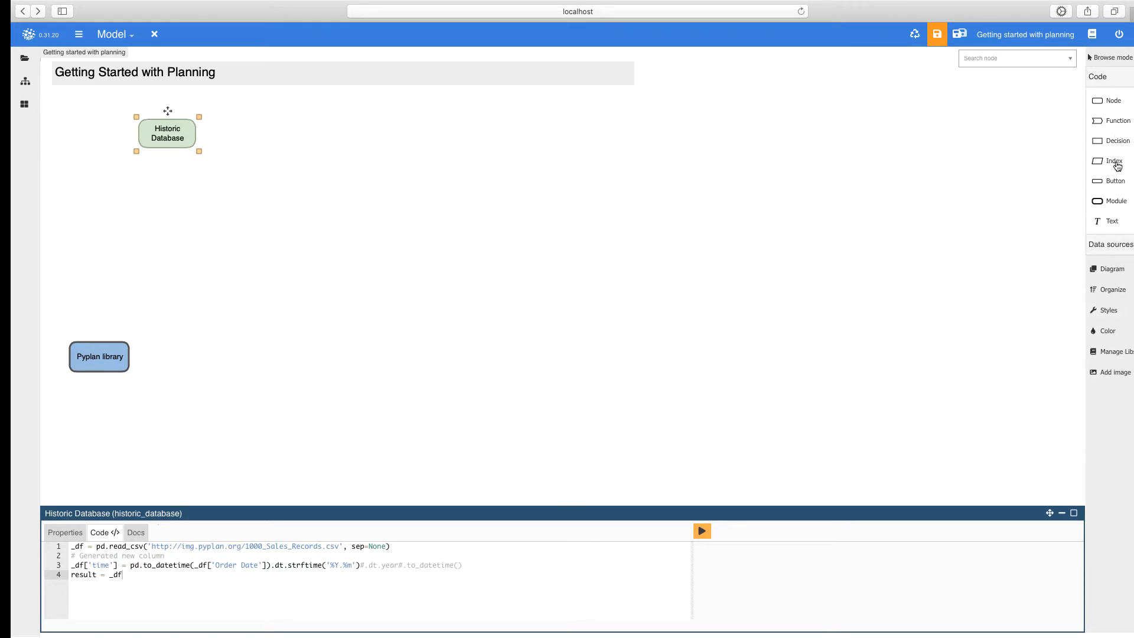
left_click_drag(1116, 162, 277, 192)
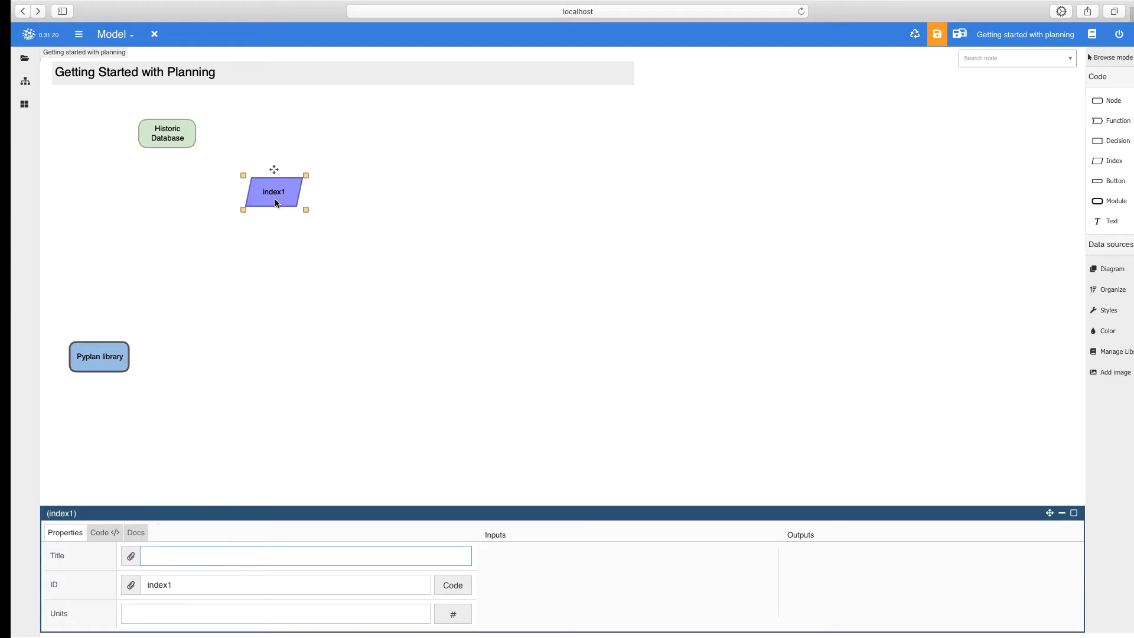
type("Item")
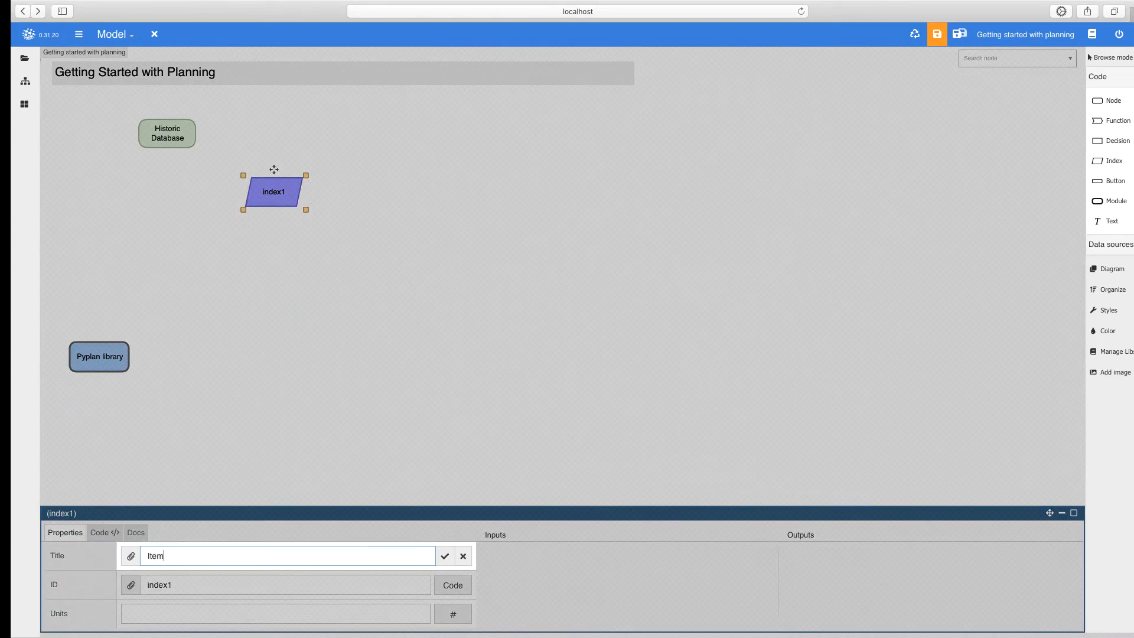
type(" Type")
key("Return")
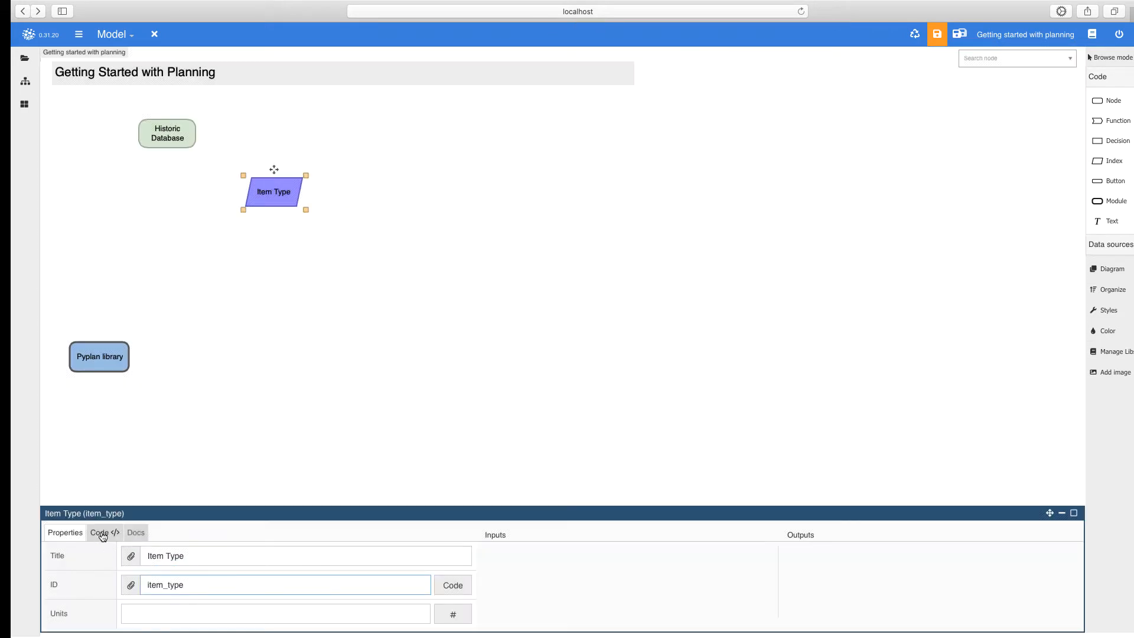
Define the Item Type index as pd.Index(historic_database['Item Type'].unique()) and apply the code.
left_click(102, 533)
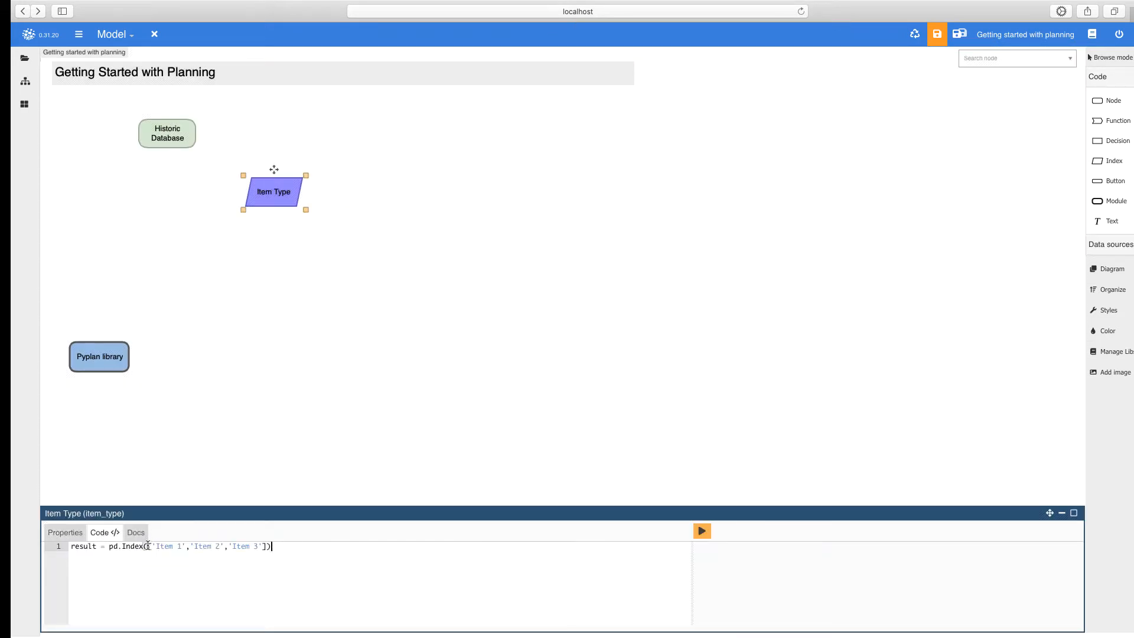
left_click_drag(147, 545, 280, 542)
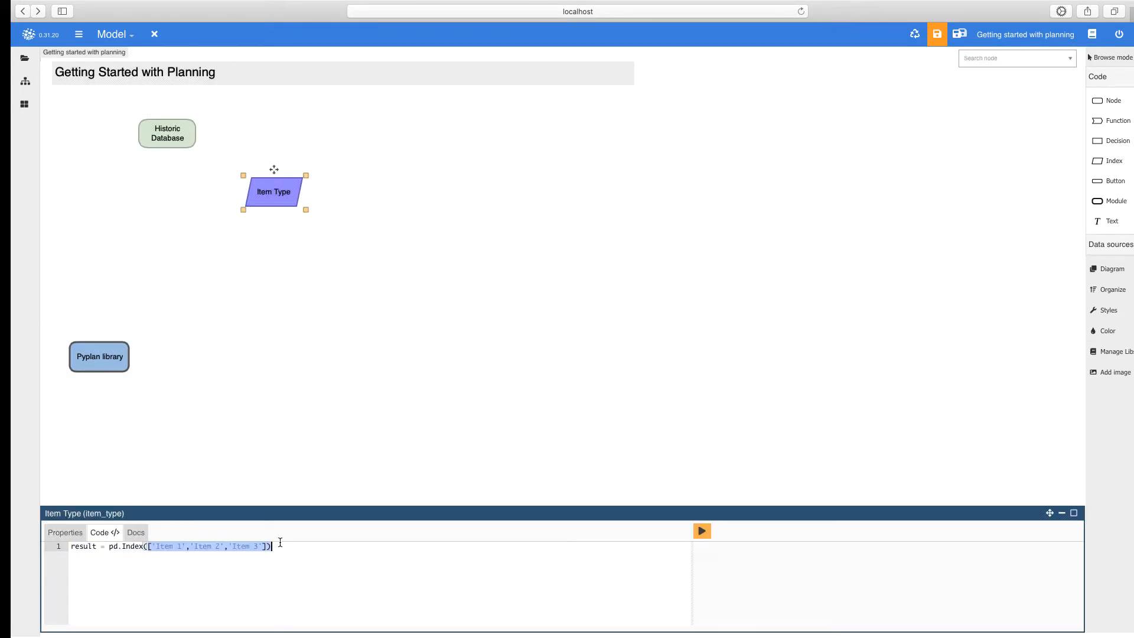
left_click(180, 140)
type("['Item Type'")
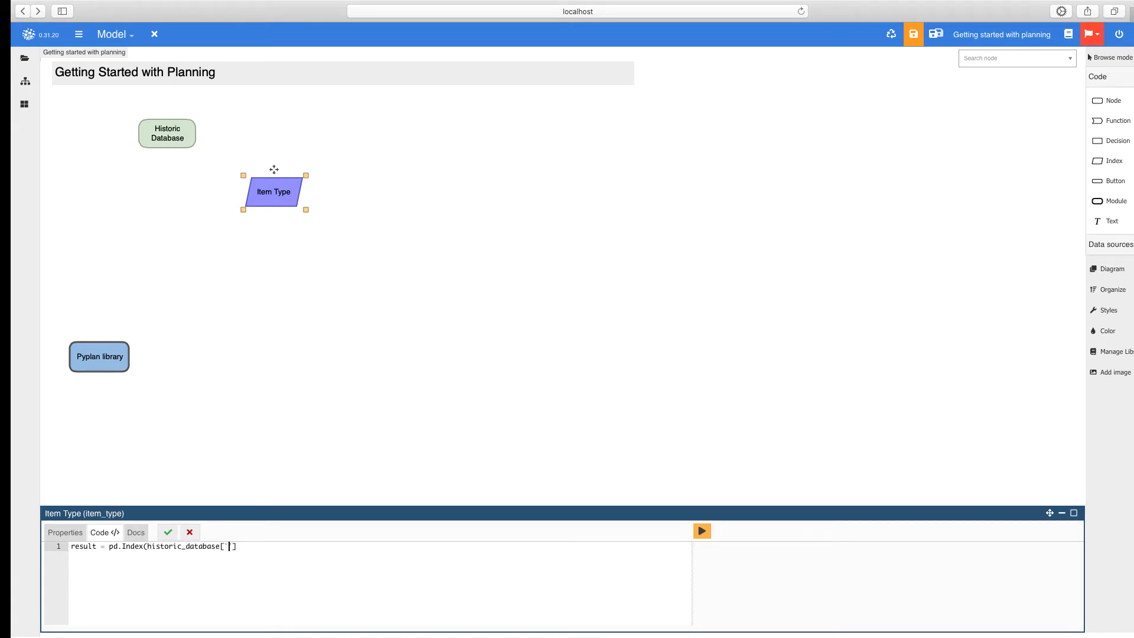
type("].unique())")
left_click(168, 532)
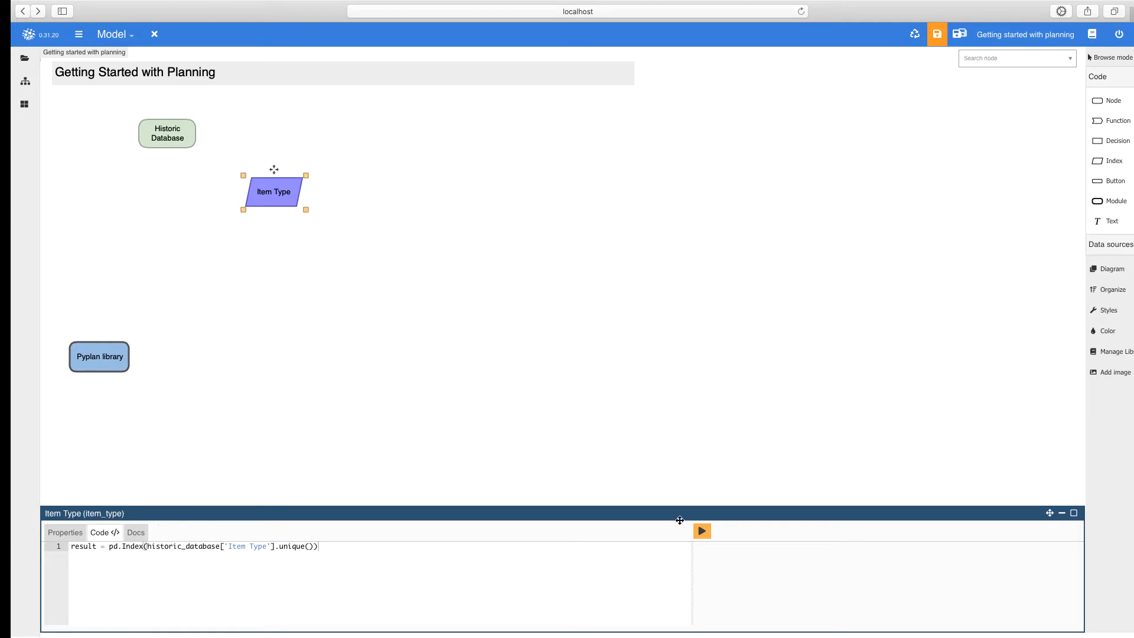
Run the Item Type index and view its values, then return to the diagram.
left_click(702, 531)
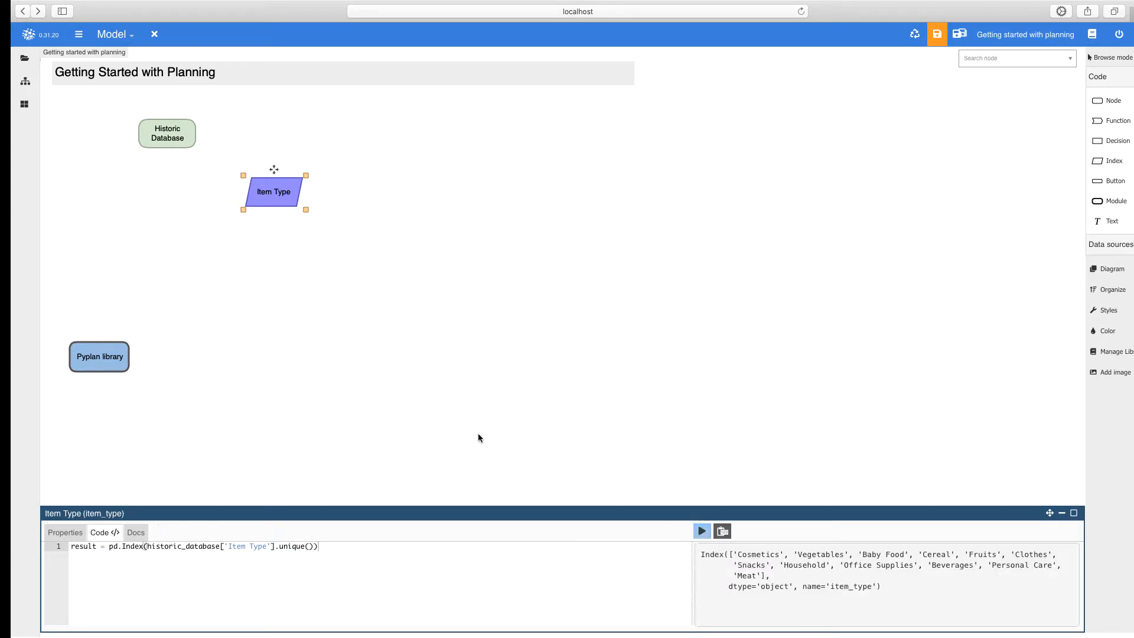
double_click(269, 196)
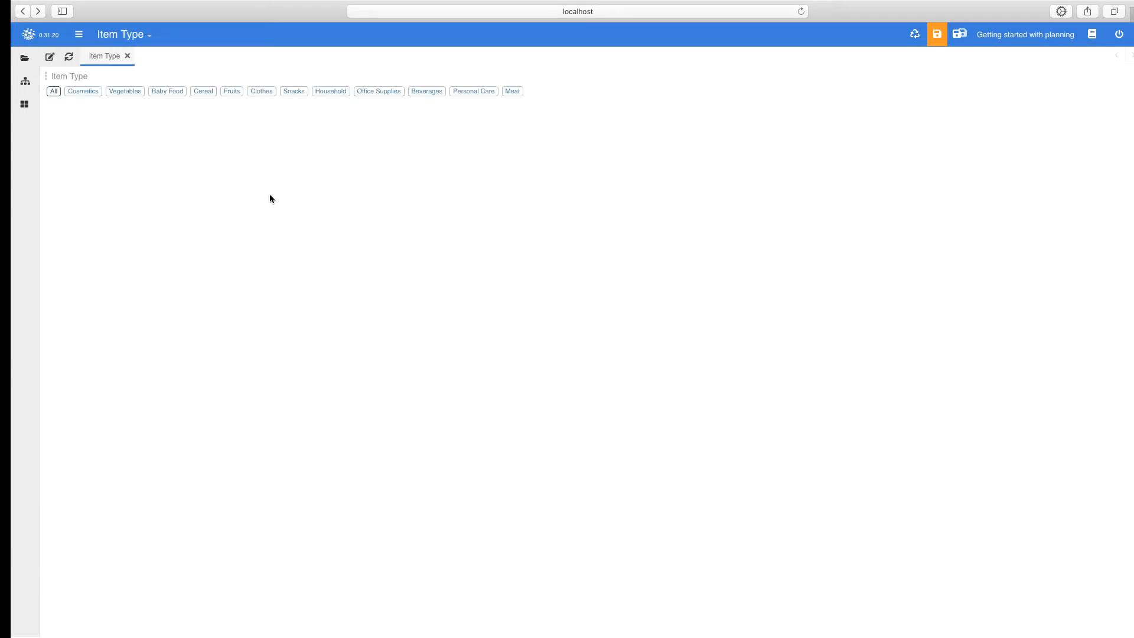
left_click(127, 57)
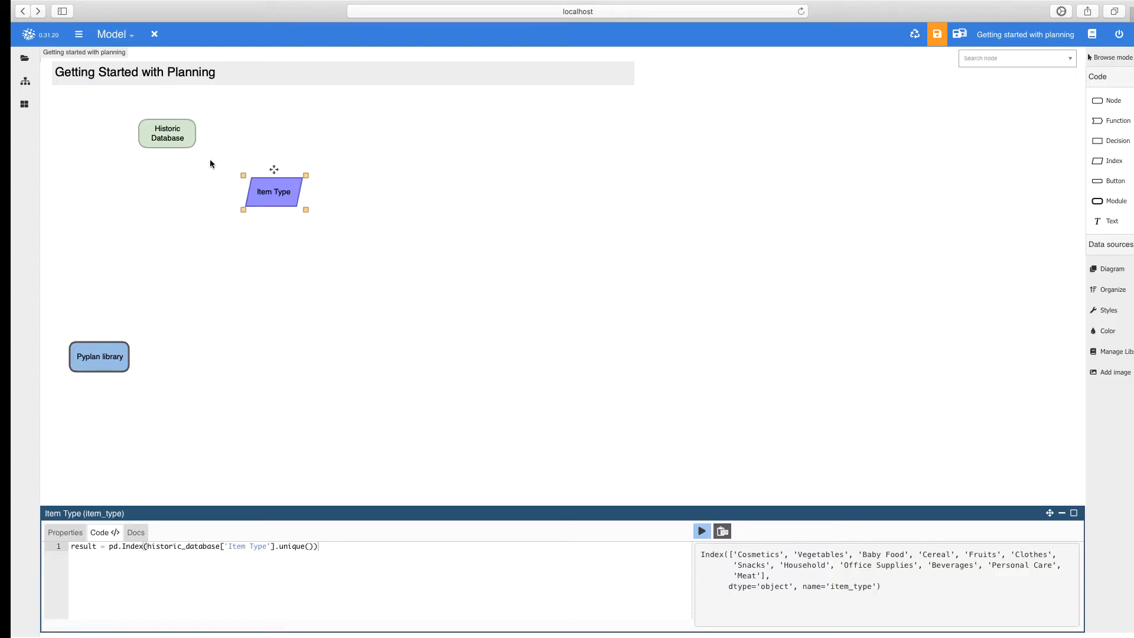
Retitle the Historic Database node "Historic Sales Database" and change its ID to hist_sales_db.
left_click(180, 139)
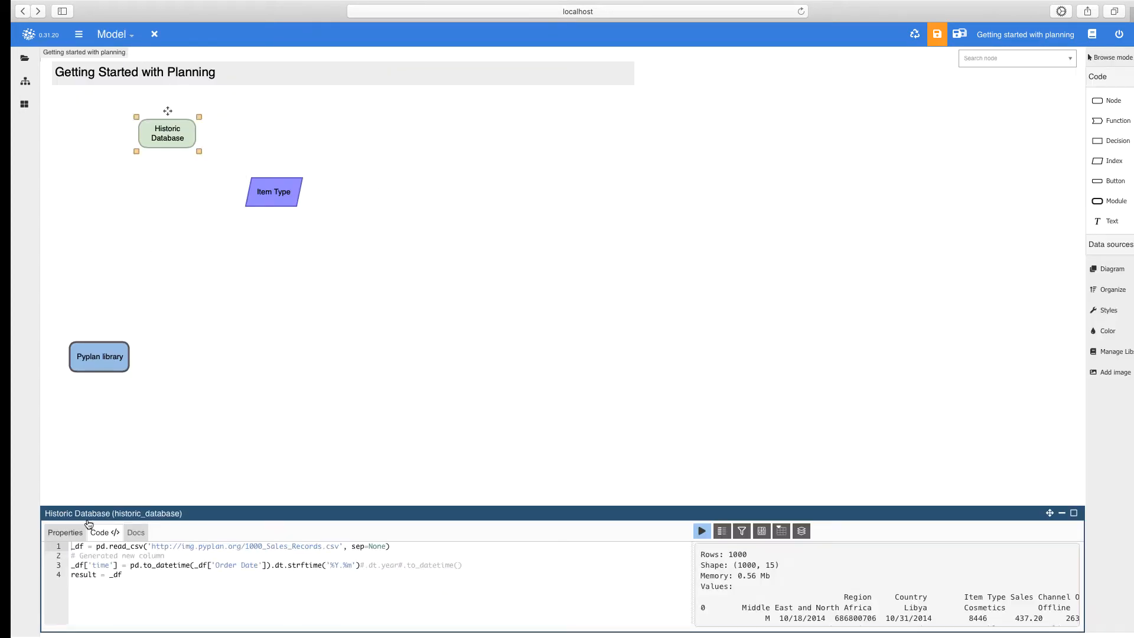
left_click(67, 534)
left_click(179, 557)
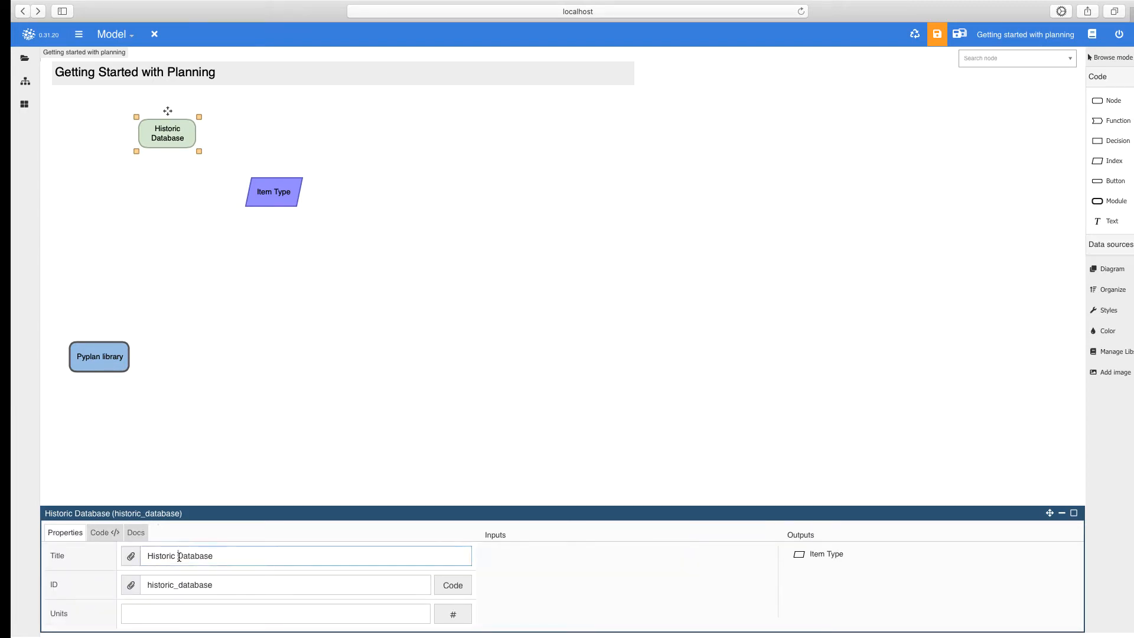
type("Sales")
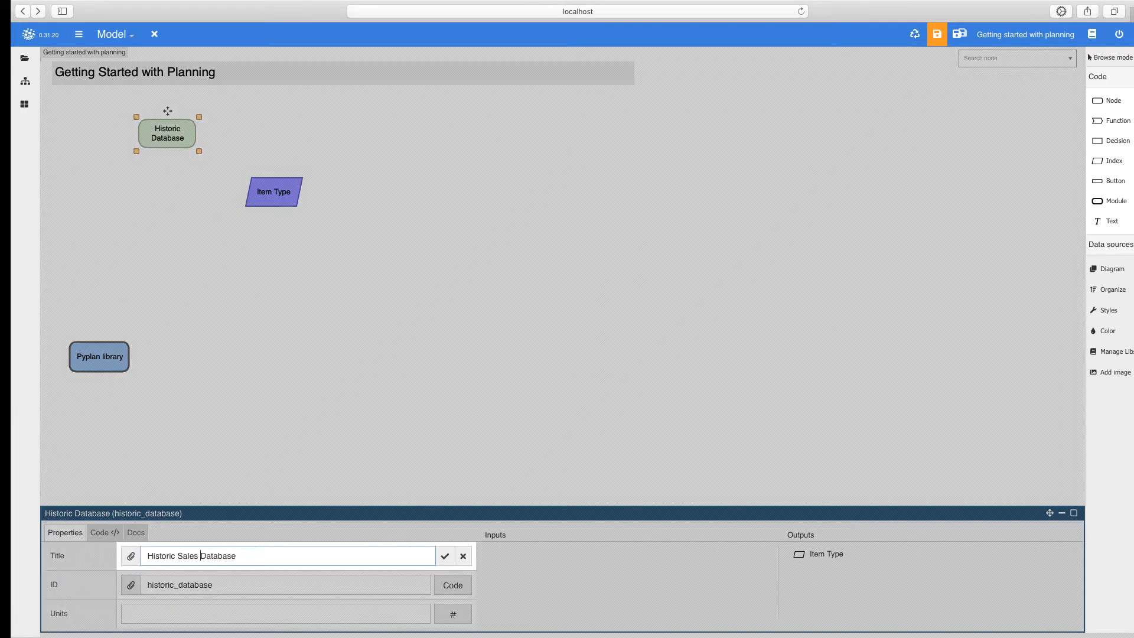
key("Return")
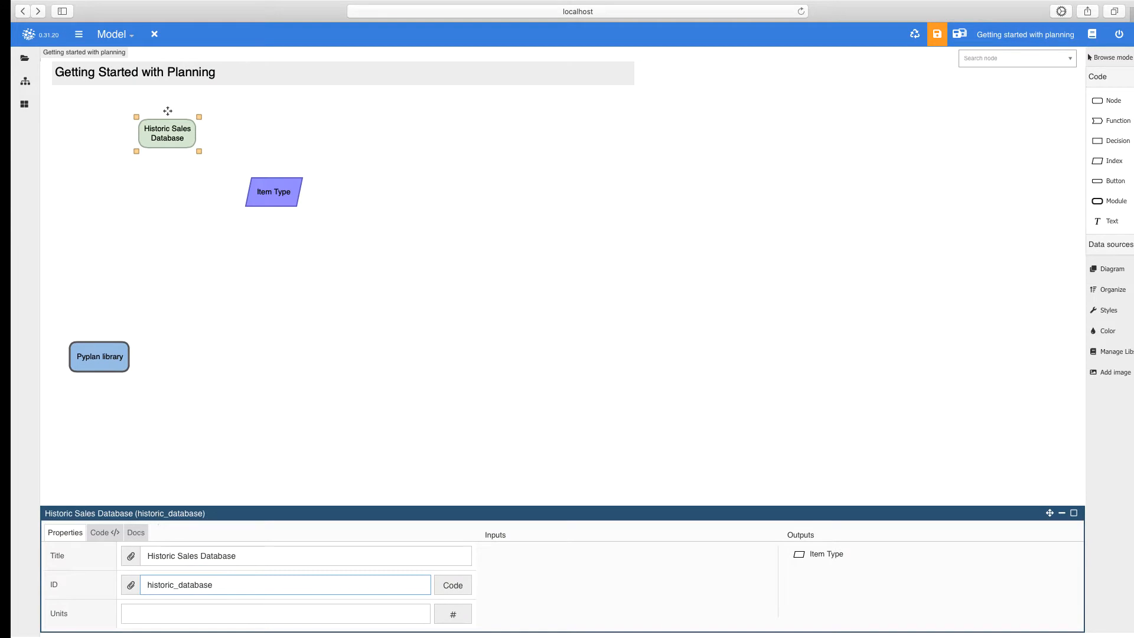
key("super+a")
type("hist_sales_db")
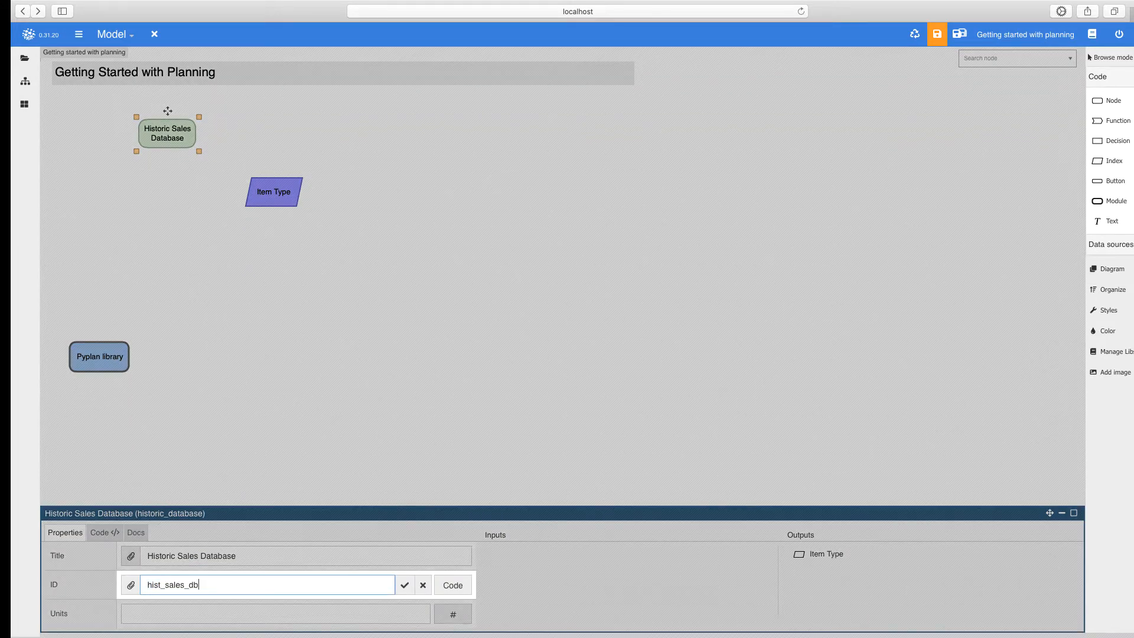
left_click(404, 584)
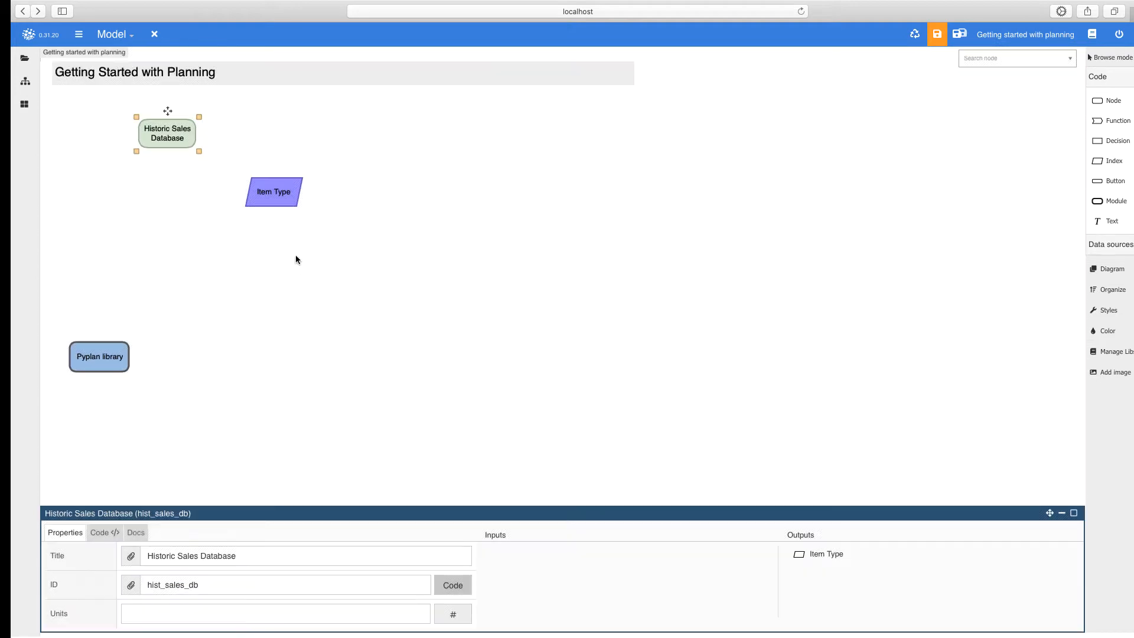
Inspect the Item Type index's code for the database reference, then deselect the node.
left_click(281, 201)
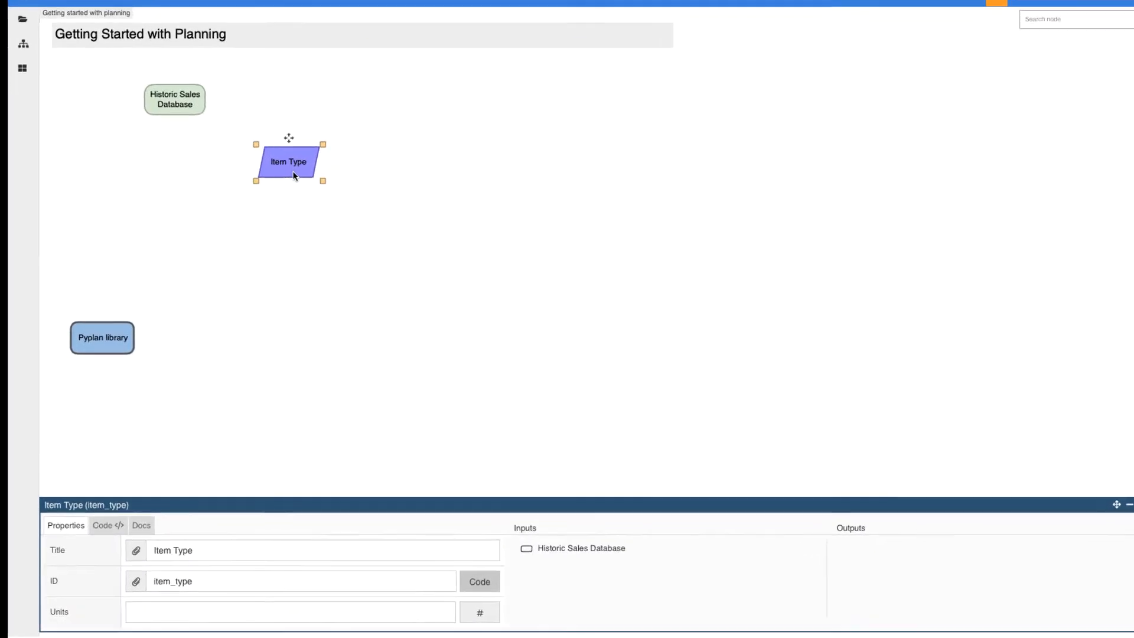
left_click(118, 507)
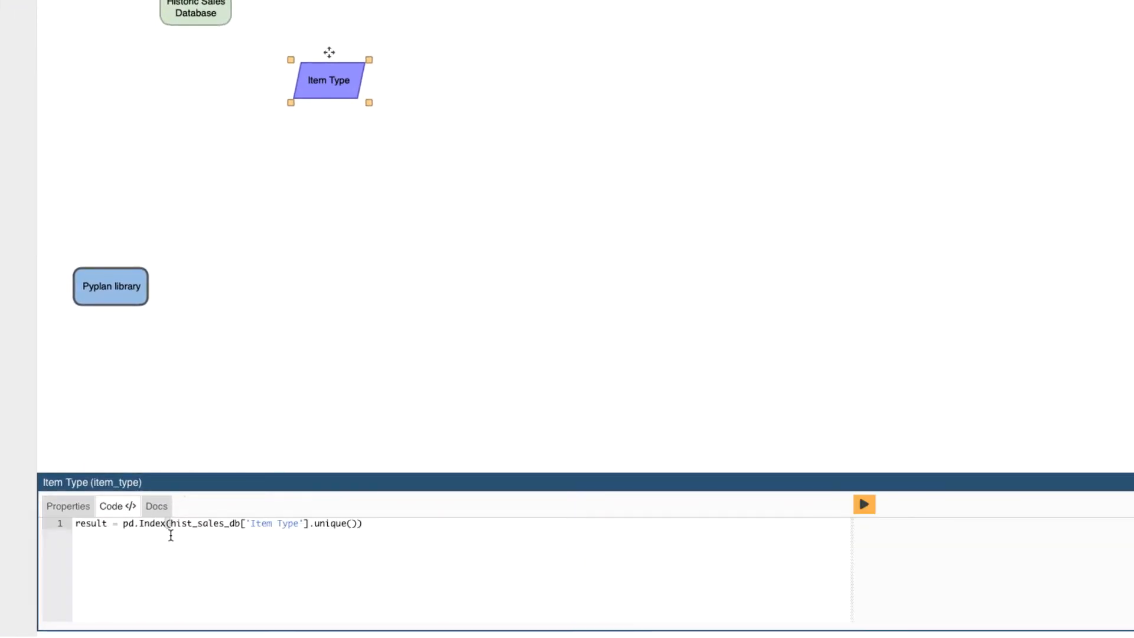
double_click(194, 523)
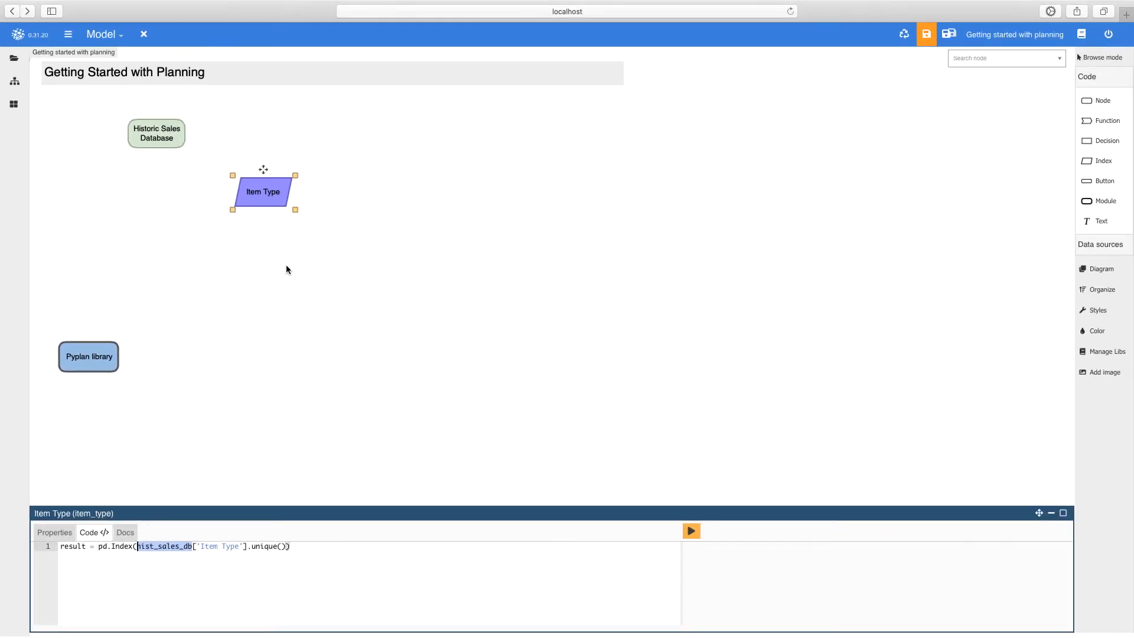
left_click(286, 269)
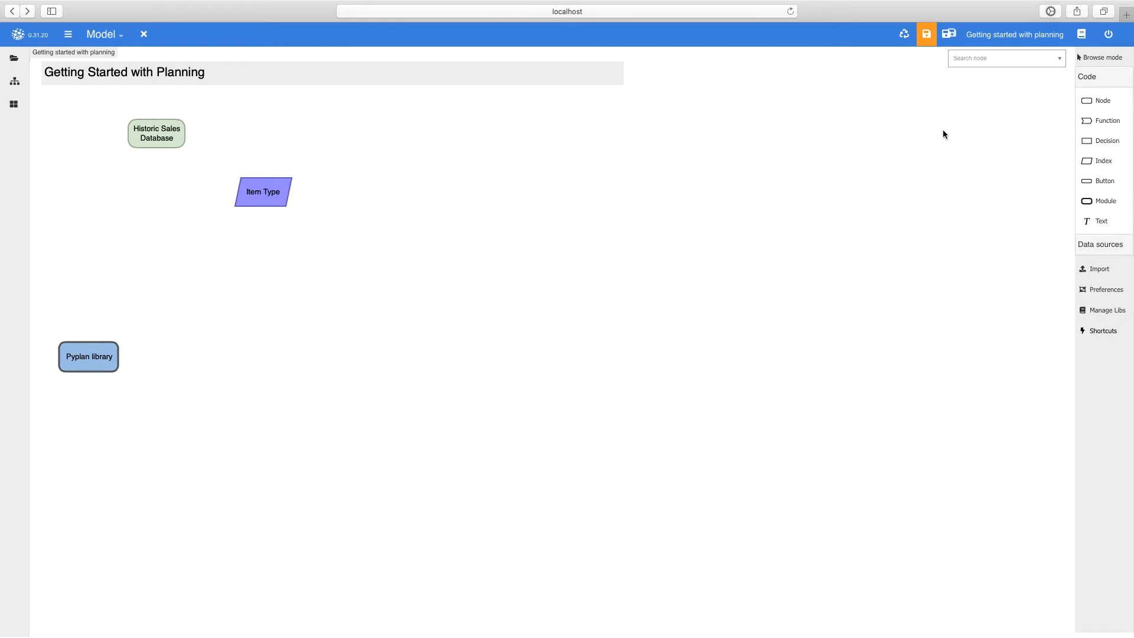
Add an index node beside Item Type on the diagram and title it "Sales Channel".
left_click_drag(1110, 169, 327, 196)
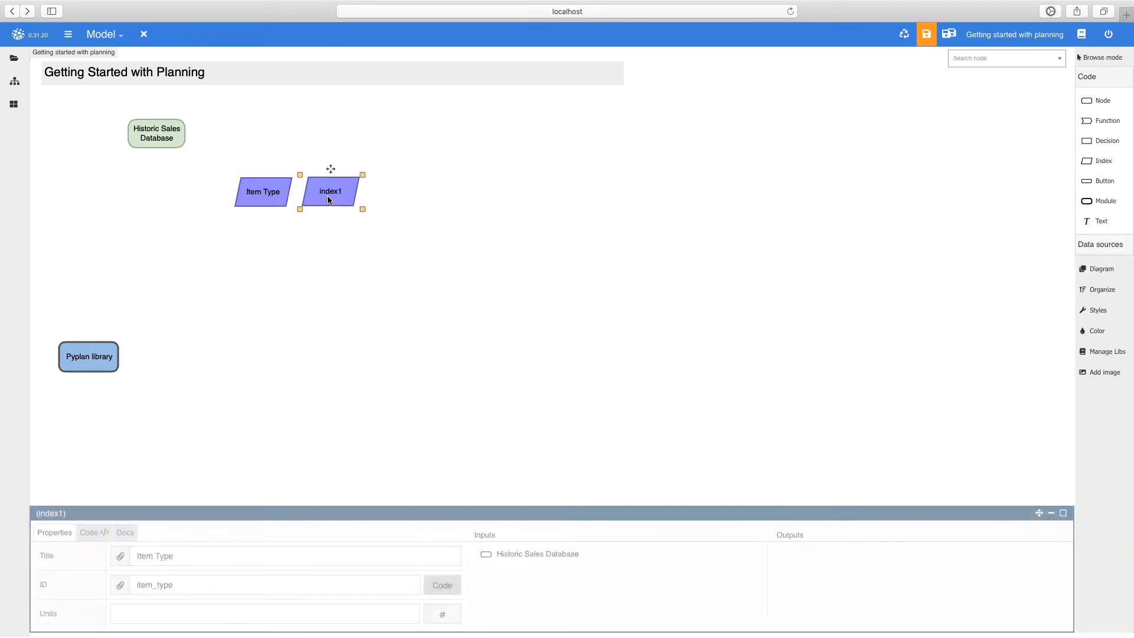
left_click(212, 556)
type("Sales C")
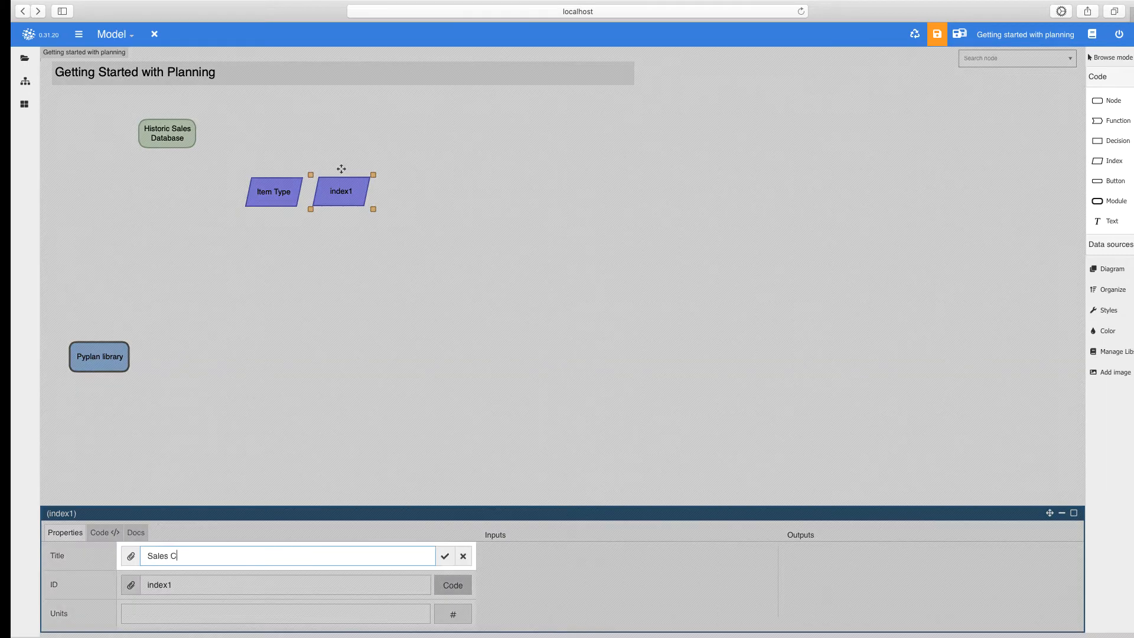
type("hannel")
key("Return")
Define the Sales Channel index as pd.Index(hist_sales_db['Sales Channel'].unique()), apply the code and run it.
left_click(104, 533)
left_click_drag(149, 547, 298, 547)
type("hist_sales_db['Sales Channel'].unique()  )")
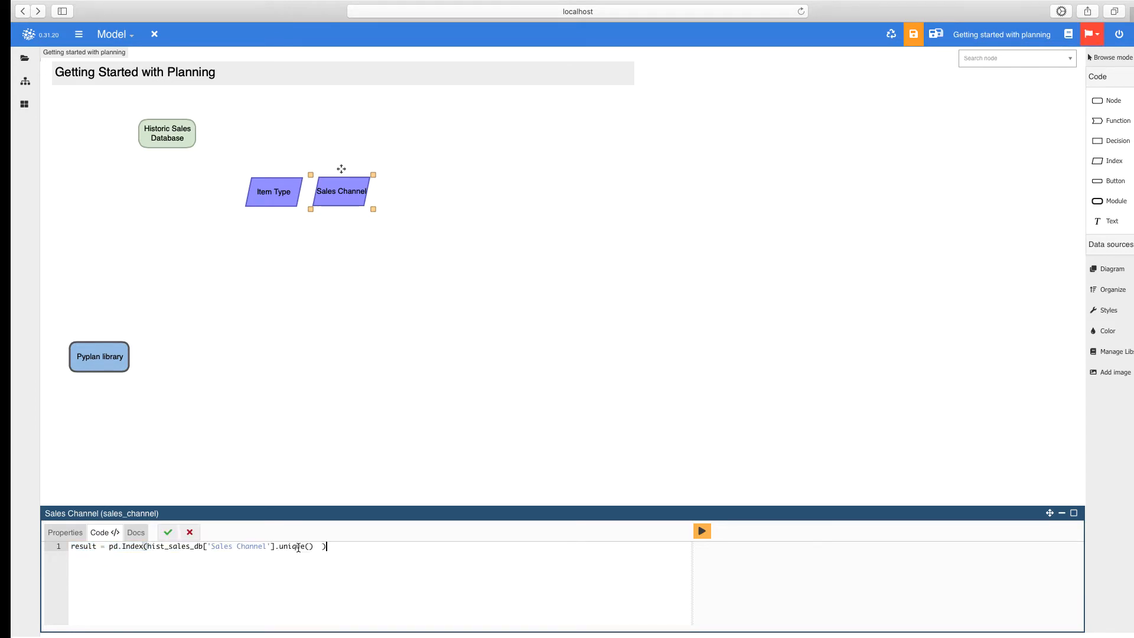
left_click(168, 532)
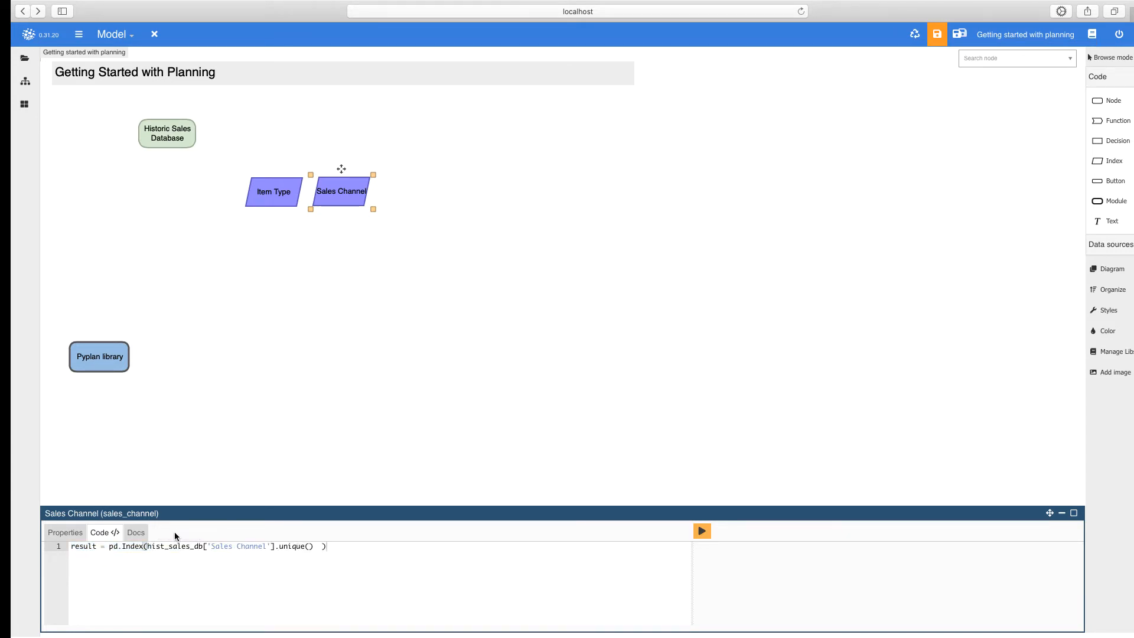
left_click(702, 533)
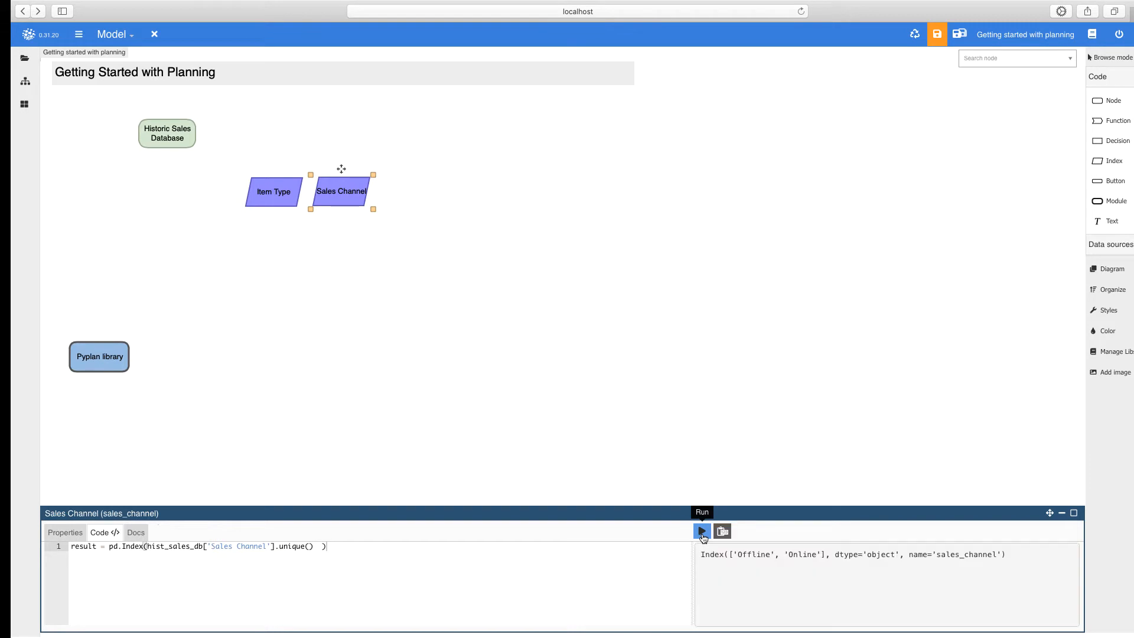
Add an index node beside Sales Channel on the diagram and title it "Historic Time".
left_click_drag(1105, 162, 409, 198)
type("Histo")
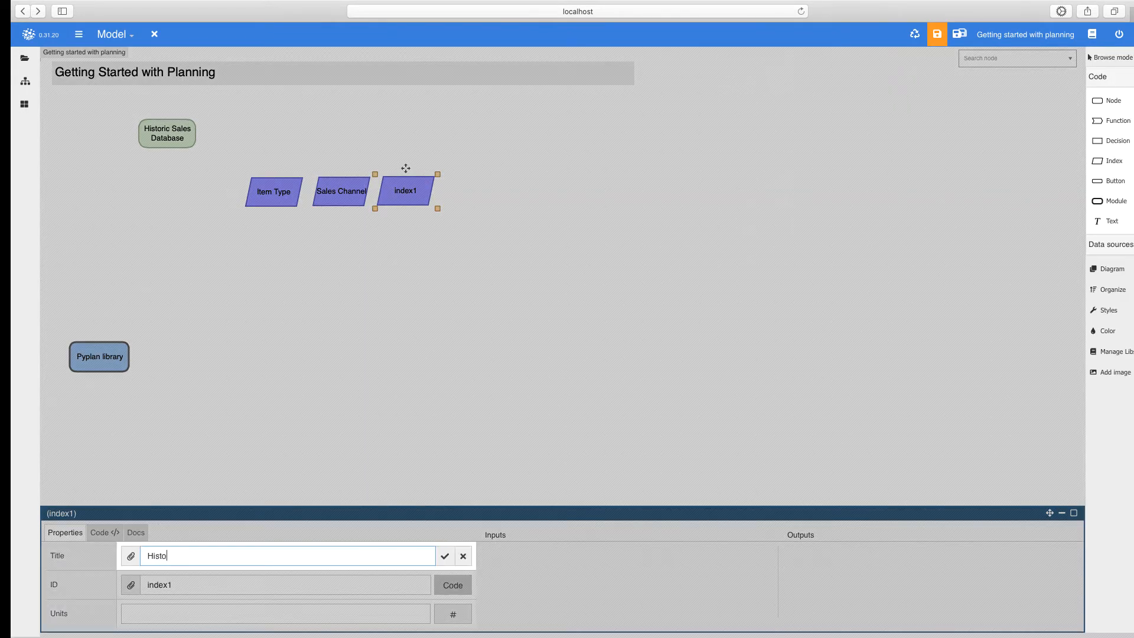
type("ric Time")
key("Return")
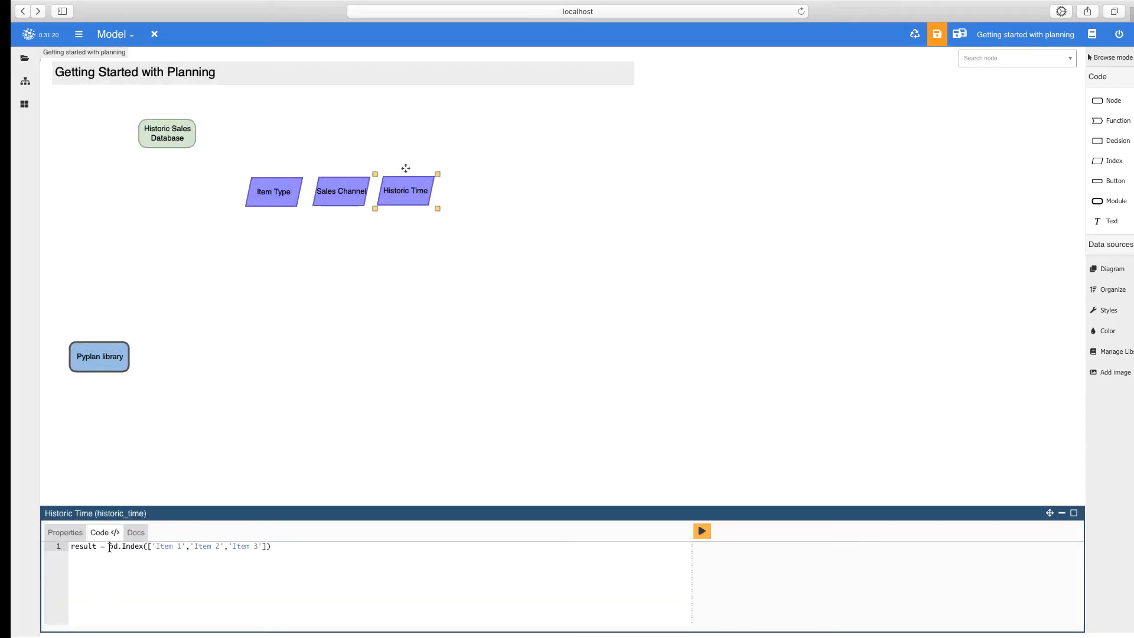
Define and run Historic Time as pd.Index( create_time( hist_sales_db['time'].min(), hist_sales_db['time'].max(), freq='M', format='%Y.%m' ).values ).
left_click_drag(109, 546, 317, 550)
type("result = pd.Index( create_time( hist_sales_db['time'].min(), hist_sales_db['time'].max(), freq='M', format='%Y.%m' ).values )")
left_click_drag(109, 547, 70, 546)
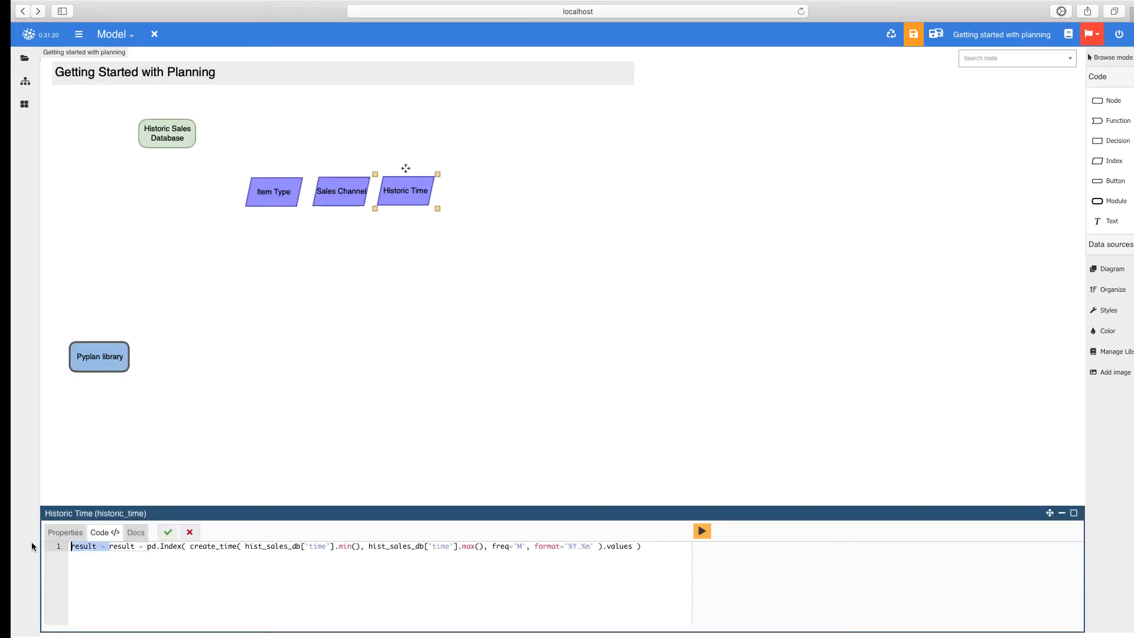
key("BackSpace")
left_click(167, 532)
left_click(703, 532)
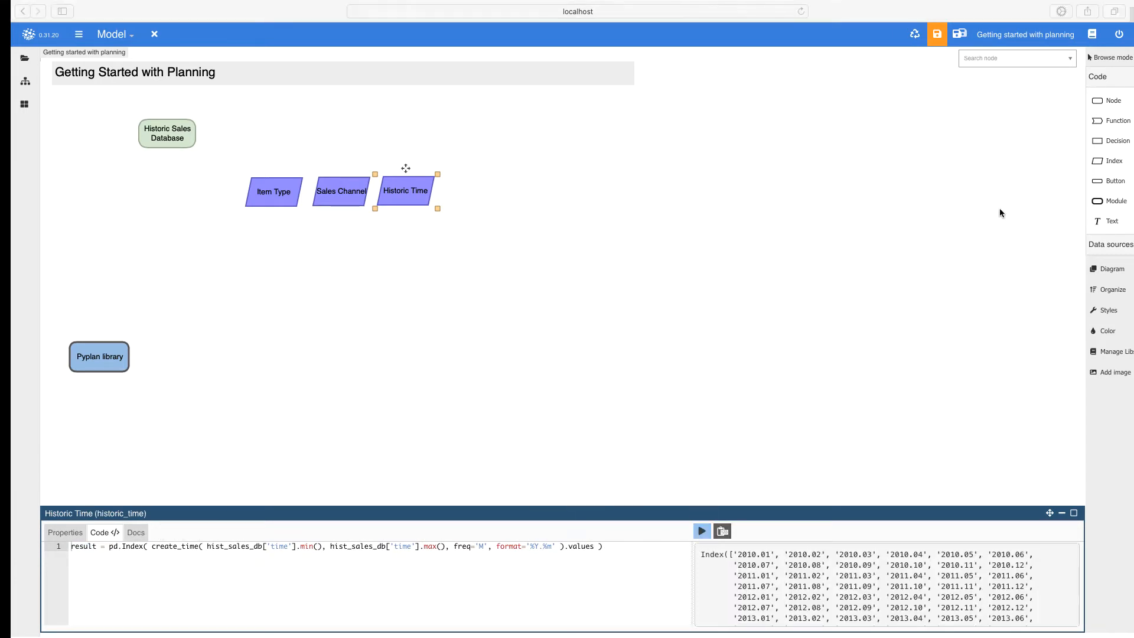
Add a text box behind the Historic Sales Database node reading "Step 1) Read external datasource".
left_click(1096, 225)
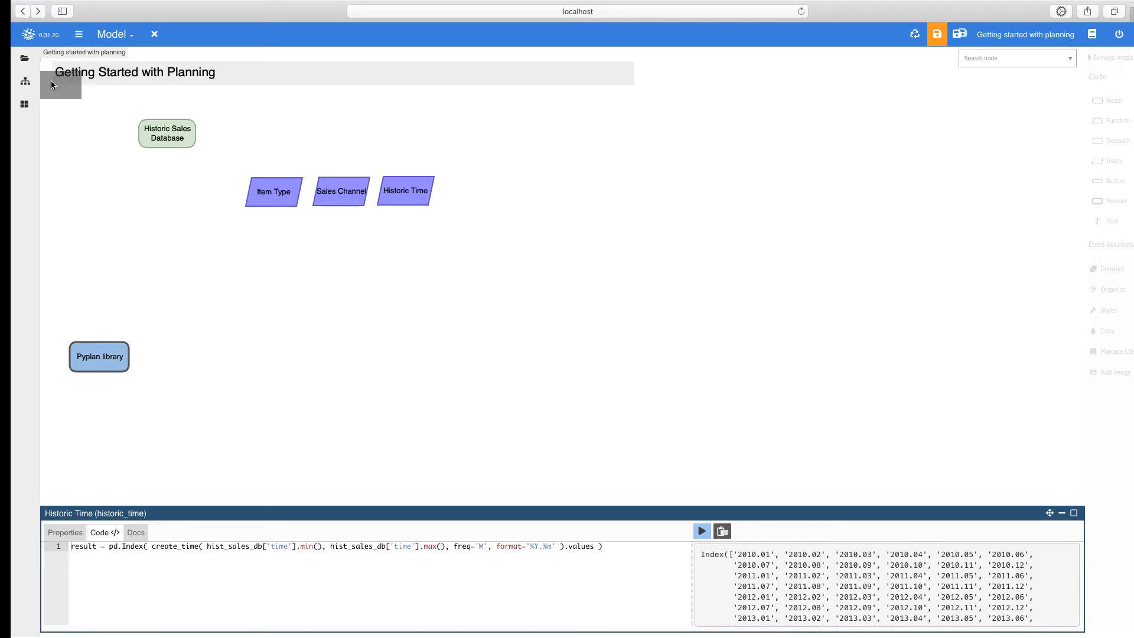
left_click(82, 111)
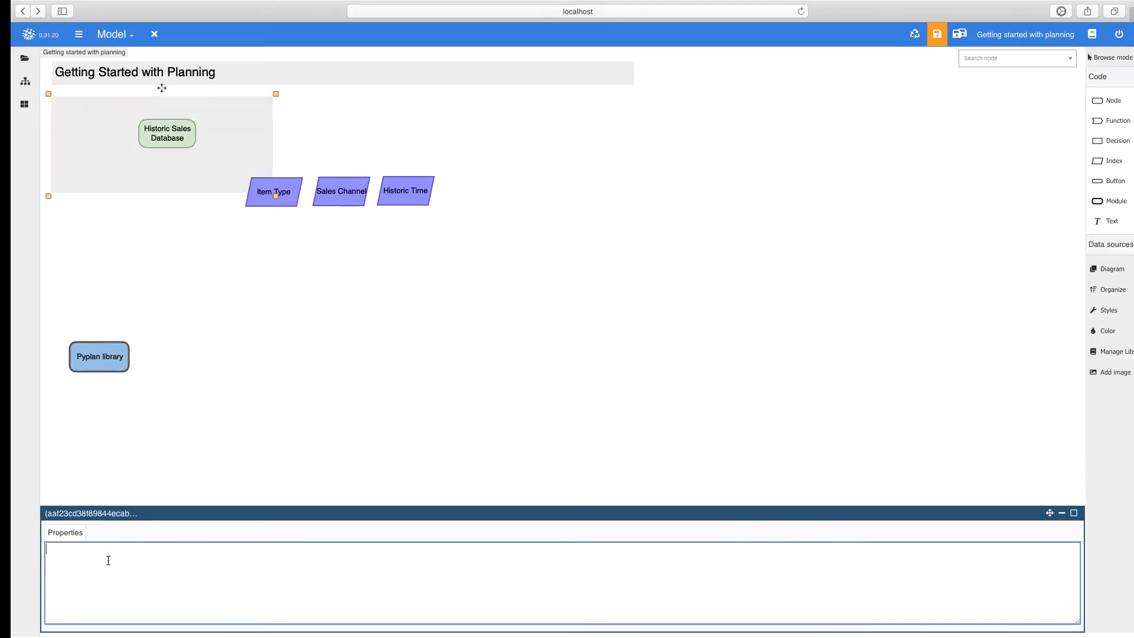
type("Step 1) Read external datasource")
left_click(107, 535)
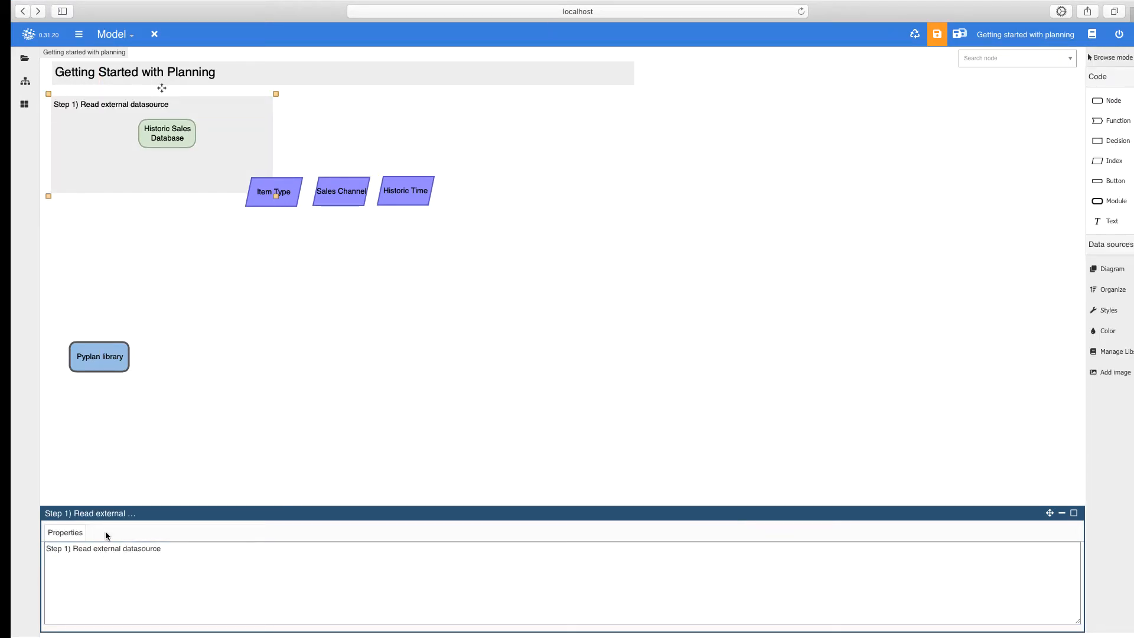
Set the Step 1 text box's background colour to grey cccccc.
left_click(1102, 334)
left_click_drag(794, 250, 795, 245)
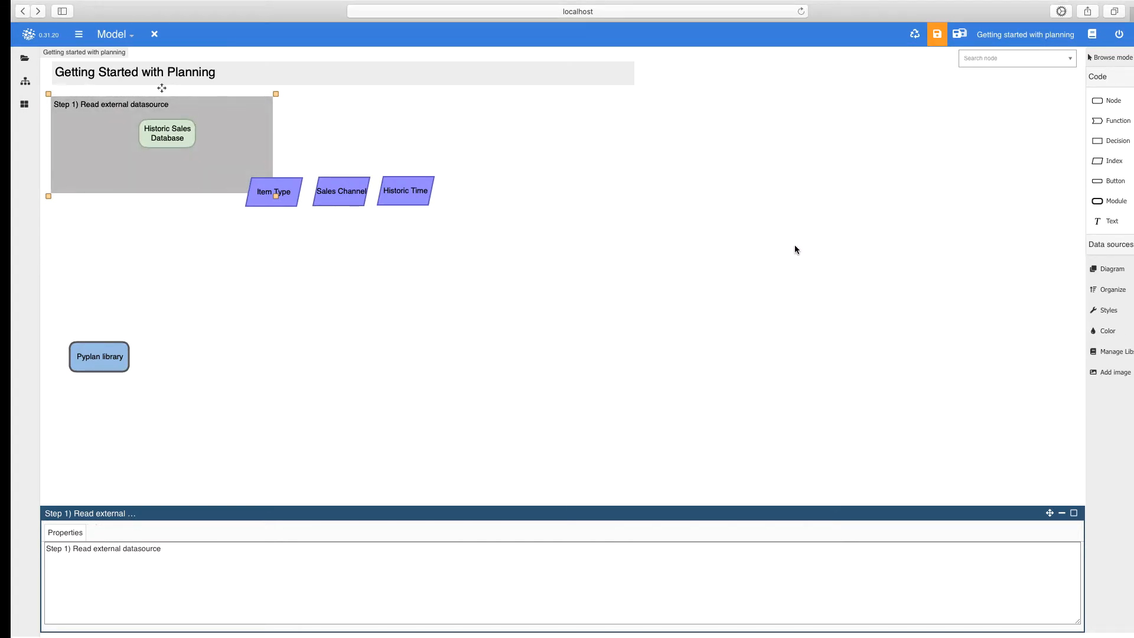
left_click(1100, 332)
left_click(1019, 234)
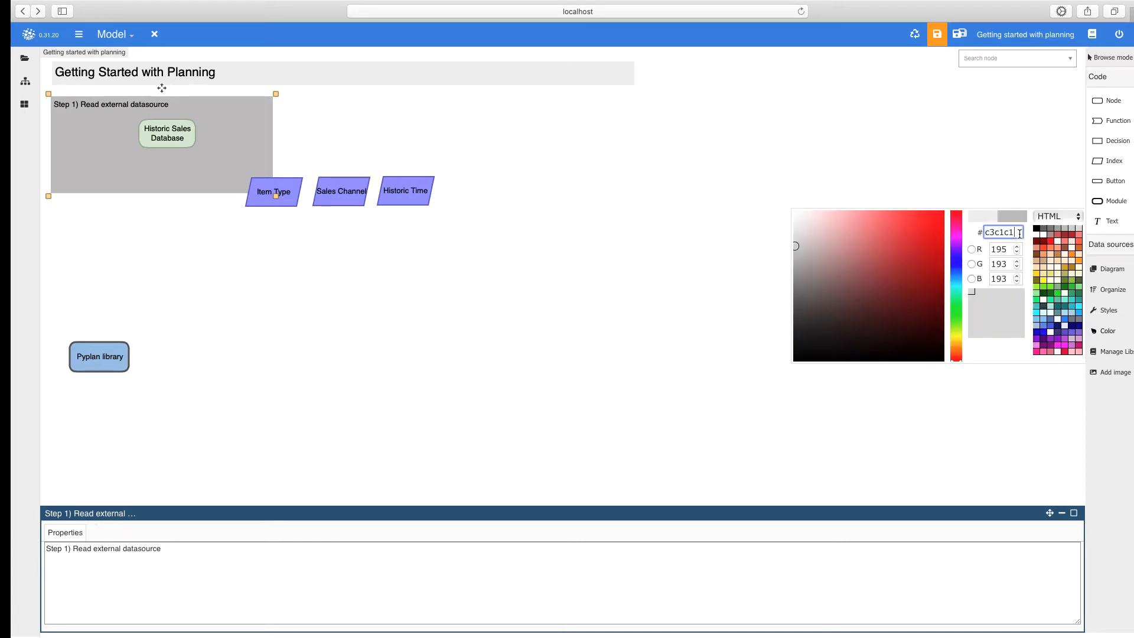
double_click(1019, 233)
type("cccccc")
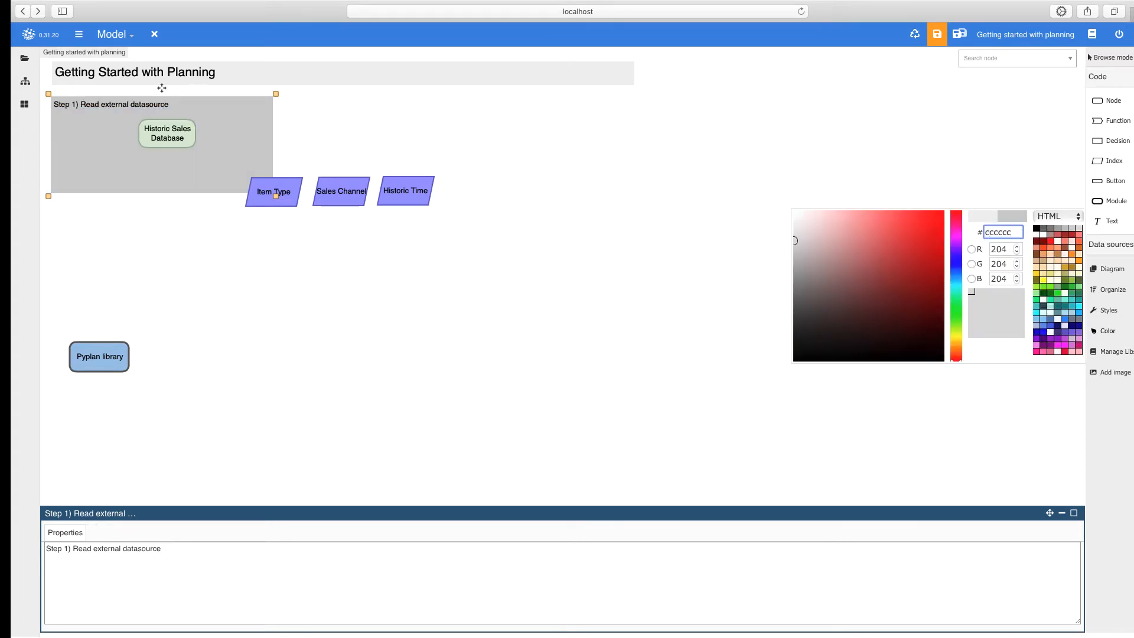
key("Return")
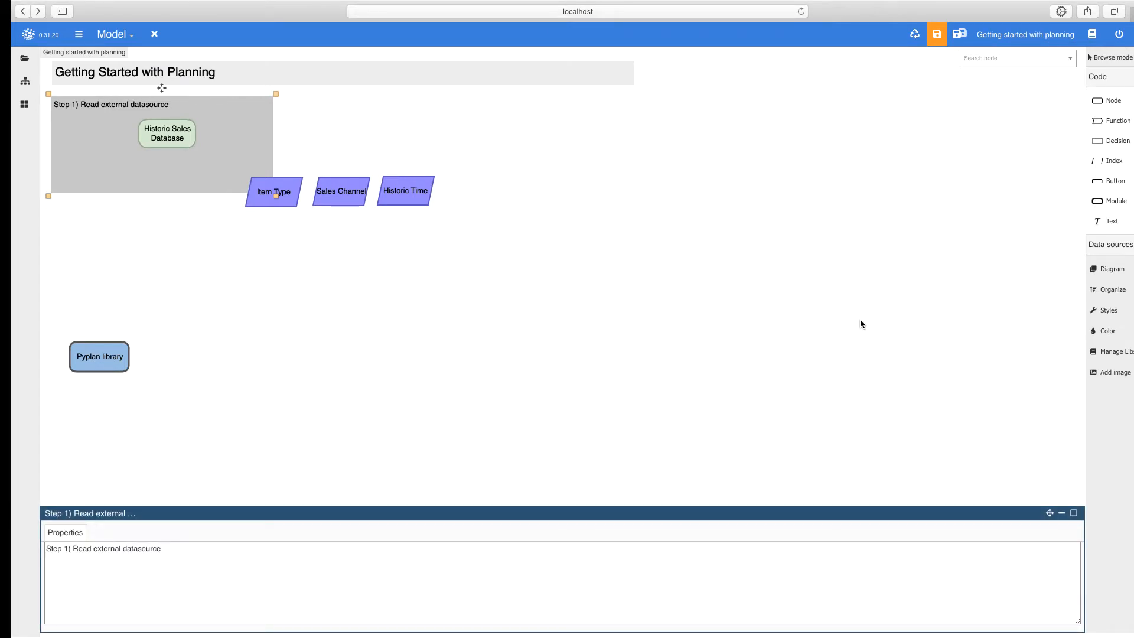
Duplicate the Step 1 text box directly below the original and move the three index nodes together onto the copy.
left_click(1112, 267)
left_click(1023, 288)
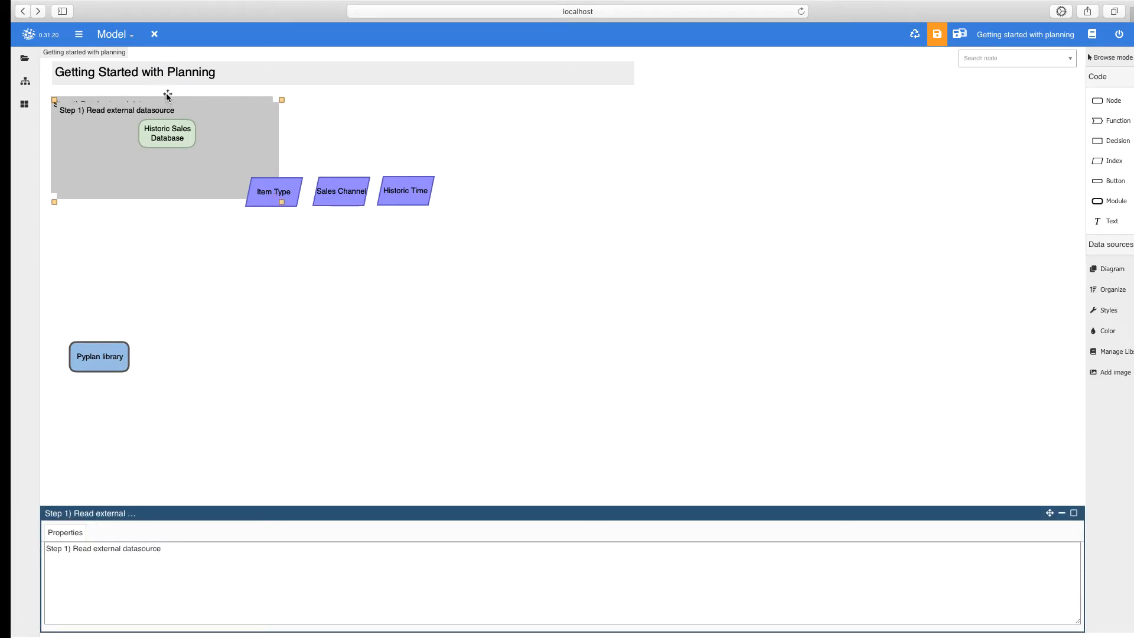
left_click_drag(163, 89, 160, 190)
left_click_drag(453, 226, 224, 160)
left_click_drag(342, 170, 157, 229)
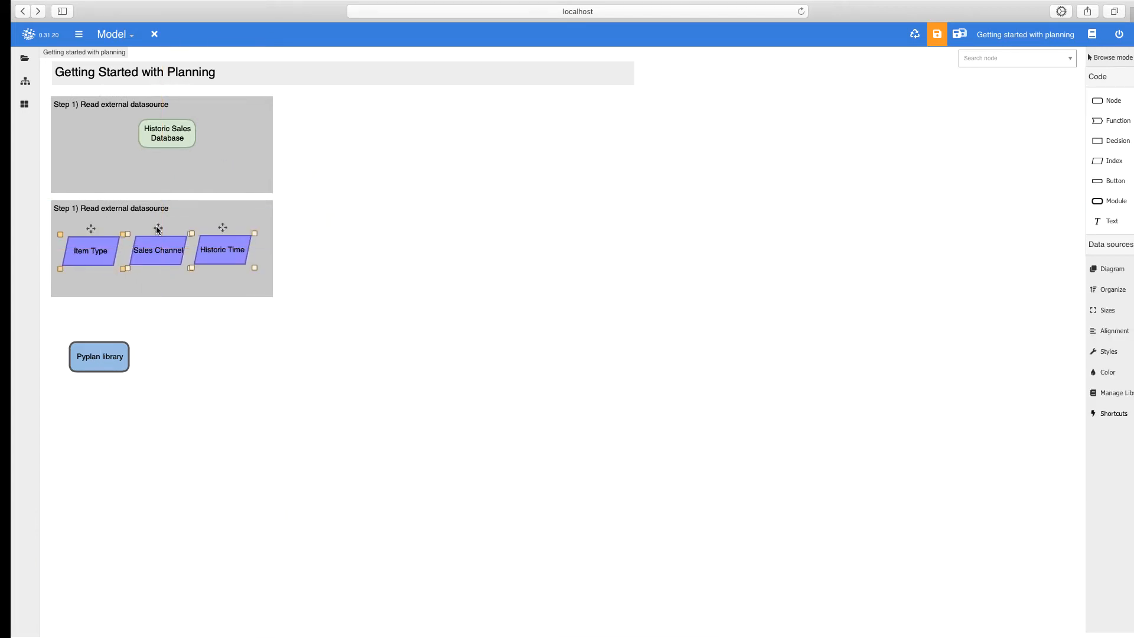
Change the second text box's text to "Step 2) Create Indexes".
double_click(196, 221)
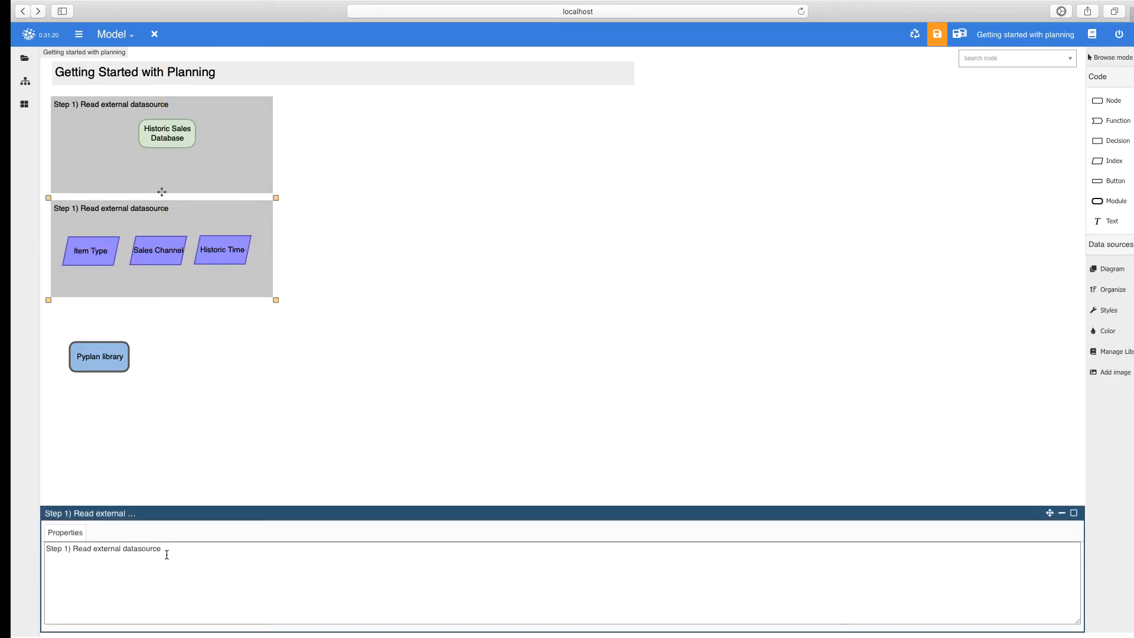
left_click_drag(167, 554, 26, 549)
type("Step 2) Create Indexes")
left_click(106, 532)
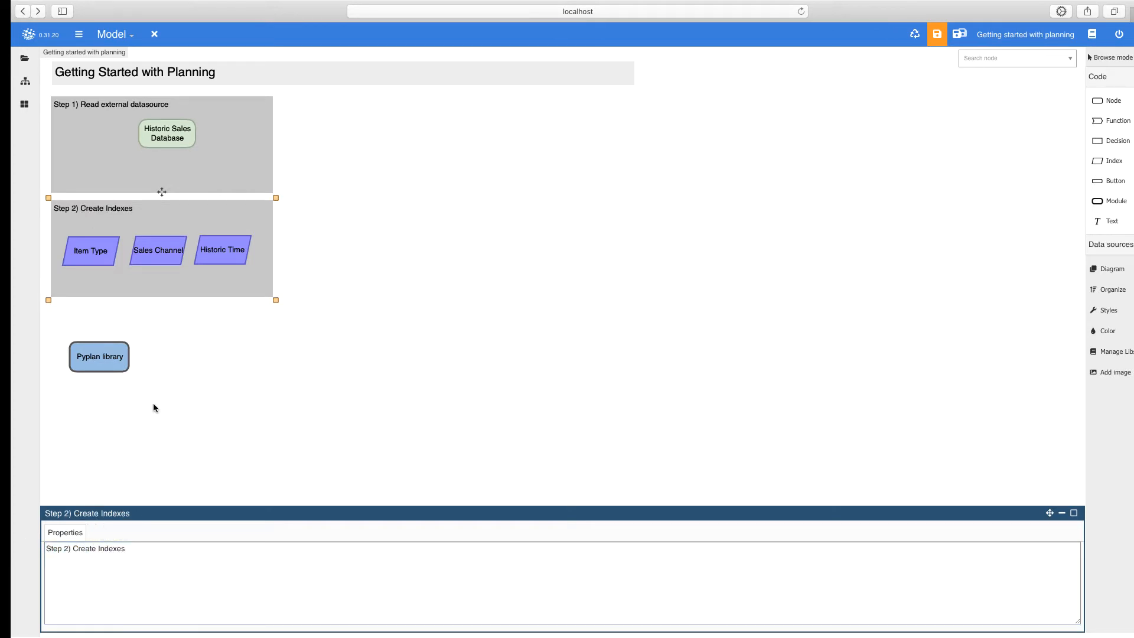
Move the Pyplan library node further down the diagram and extend the Step 2 text box downward to just above it.
left_click(112, 359)
left_click_drag(99, 336, 98, 461)
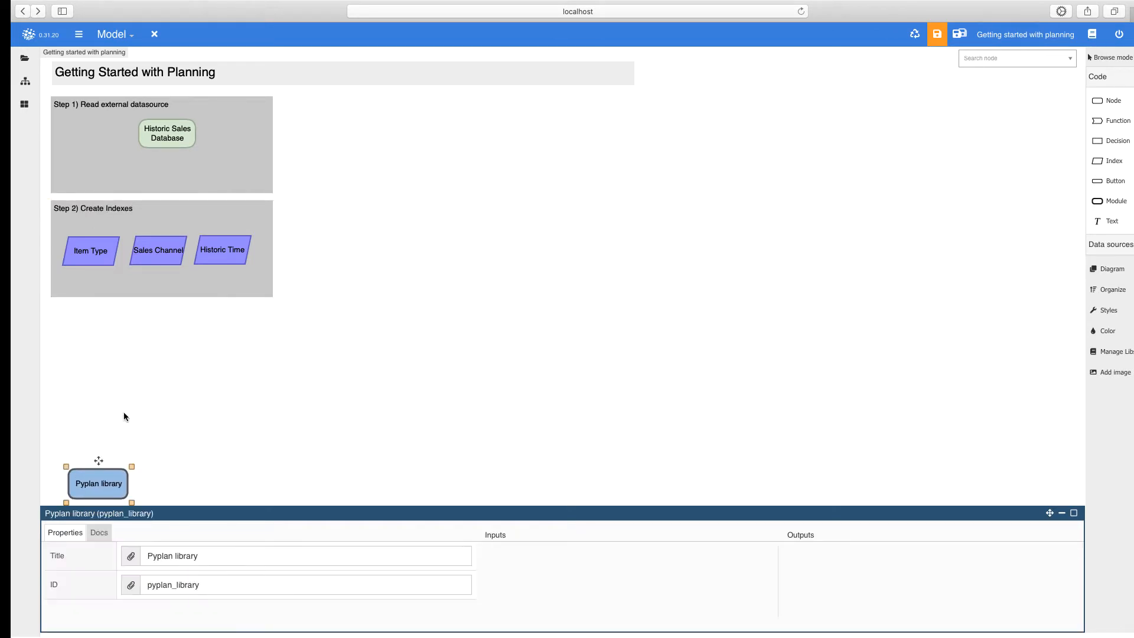
left_click(270, 290)
left_click_drag(272, 296, 274, 469)
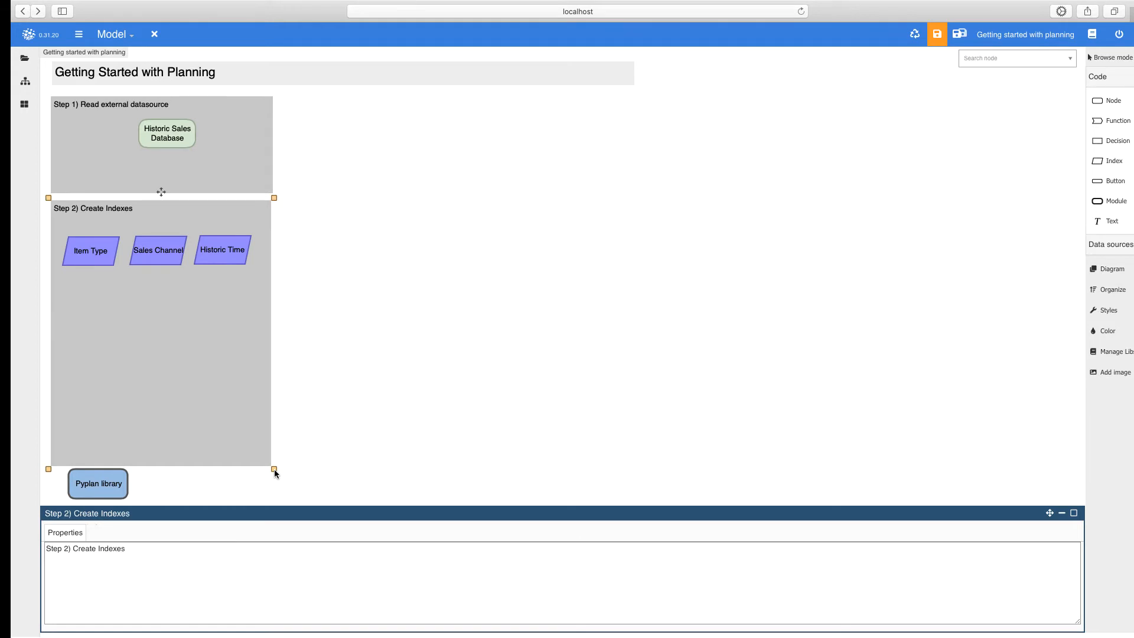
Add an index titled Region below Item Type in the Step 2 box, defined as pd.Index(hist_sales_db['Region'].unique()).
left_click(886, 239)
left_click_drag(1115, 160, 111, 292)
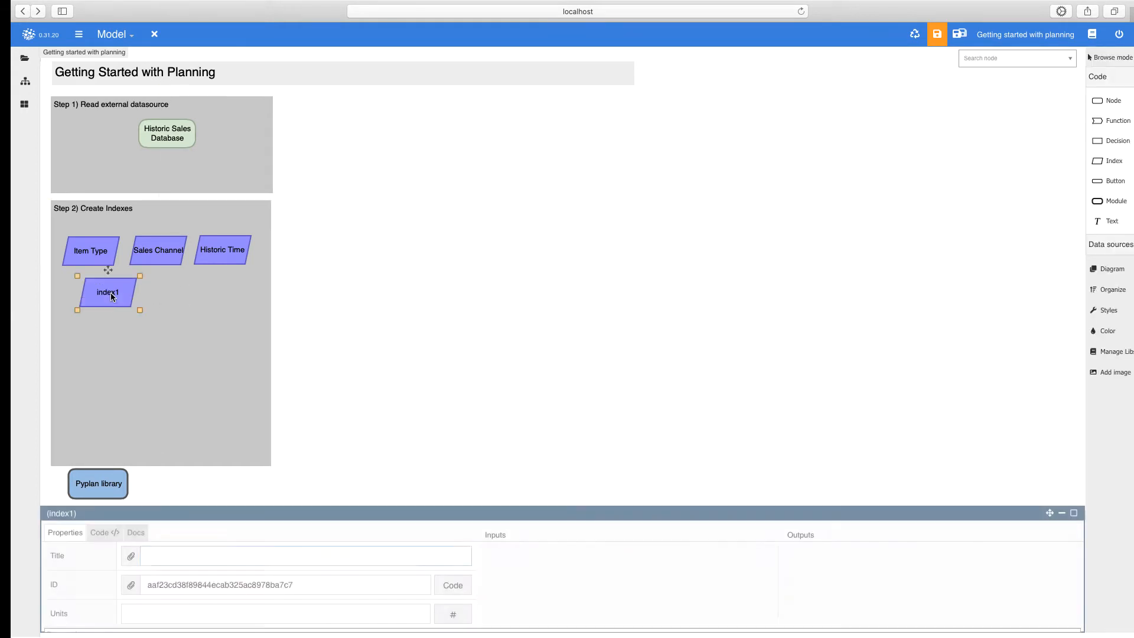
type("reg")
type("Region")
key("Return")
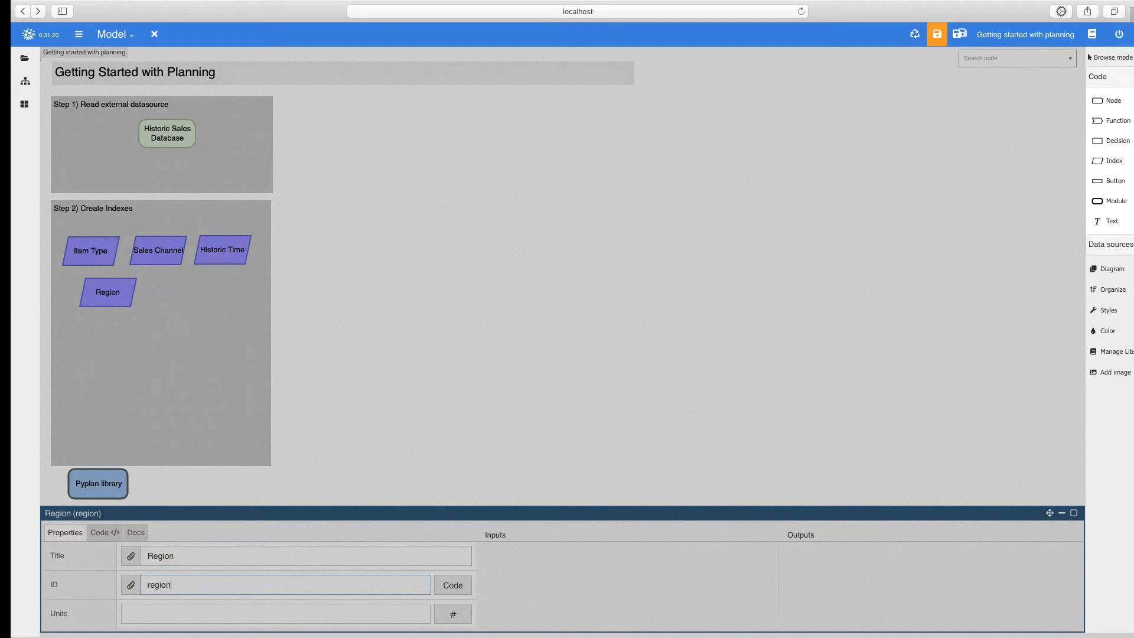
left_click_drag(277, 547, 44, 548)
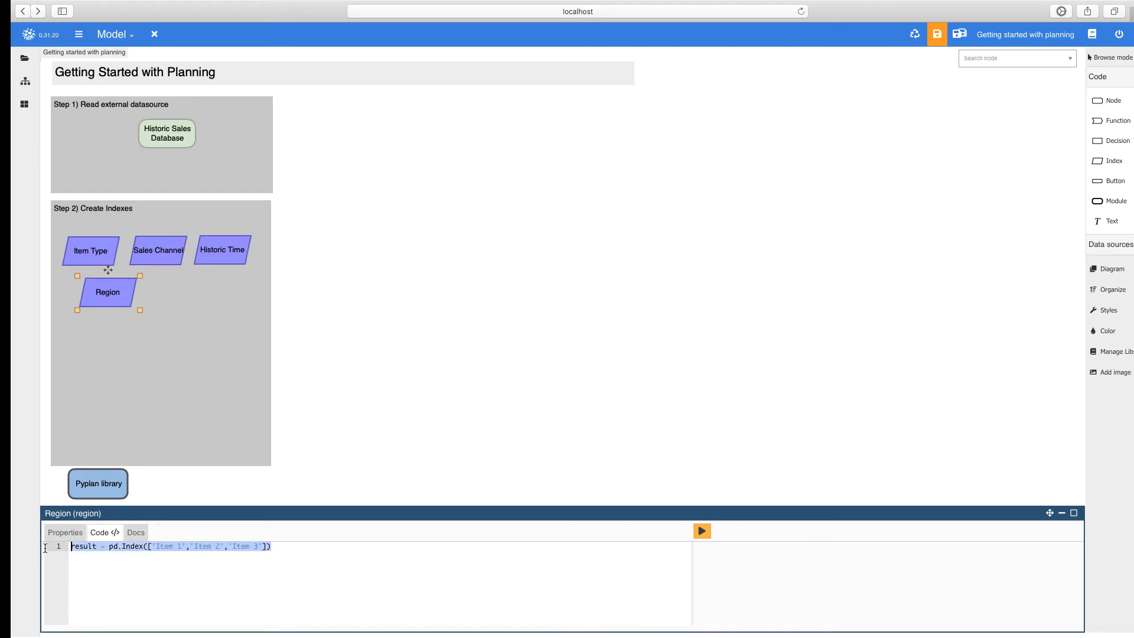
type("result = pd.Index(hist_sales_db['Region'].unique())")
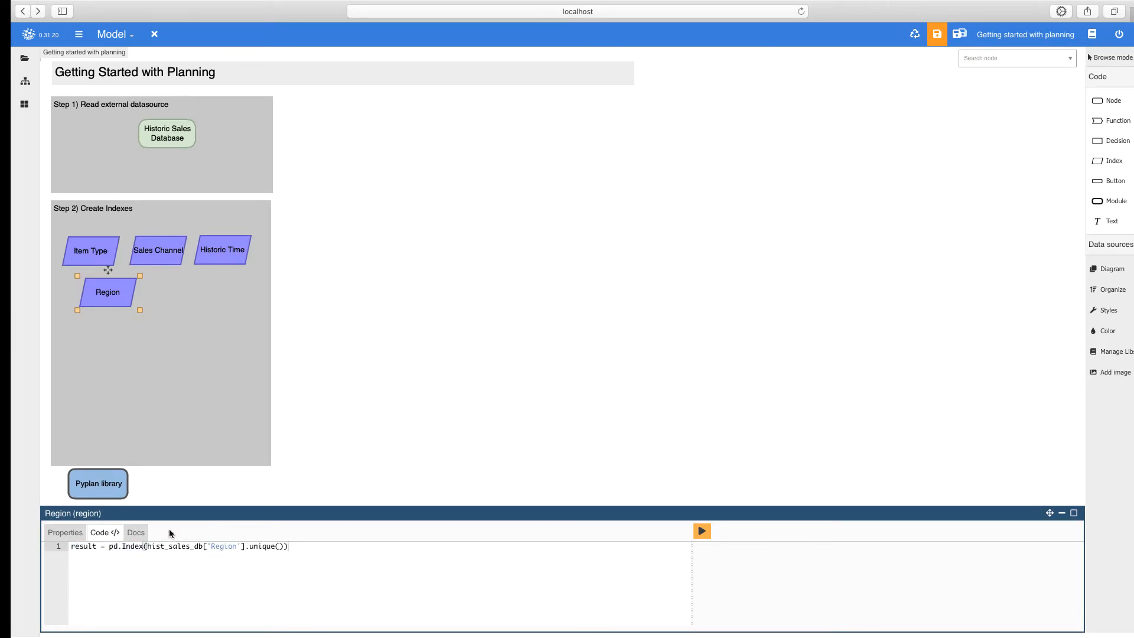
Add a Country index beside Region, define it as pd.Index(hist_sales_db['Country'].unique()) and run it.
left_click_drag(1110, 164, 183, 297)
type("Country")
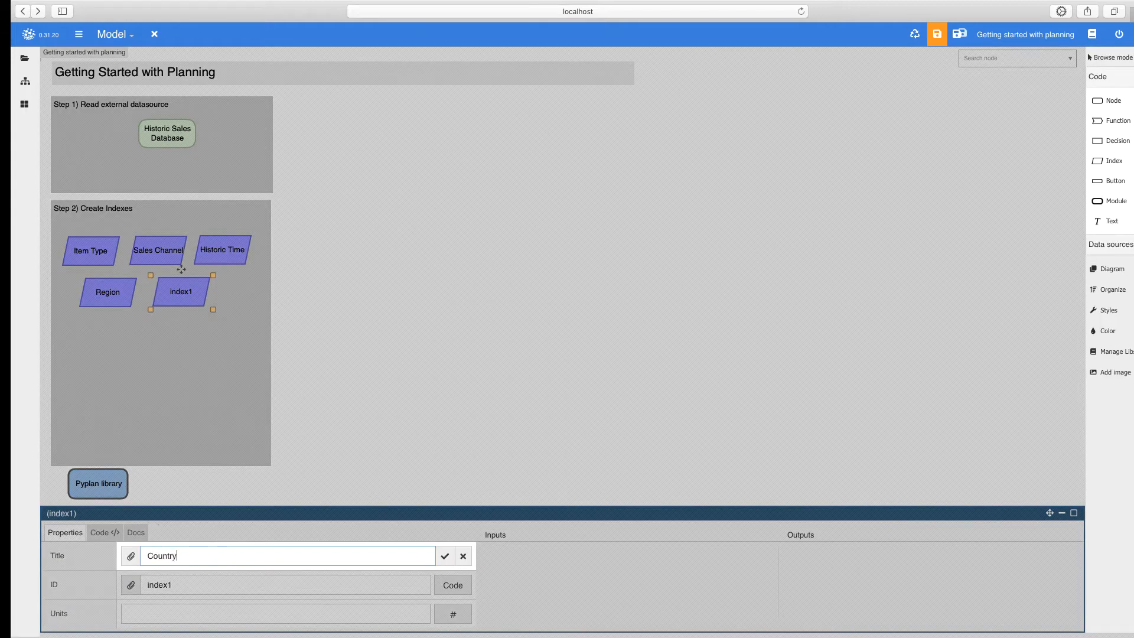
key("Return")
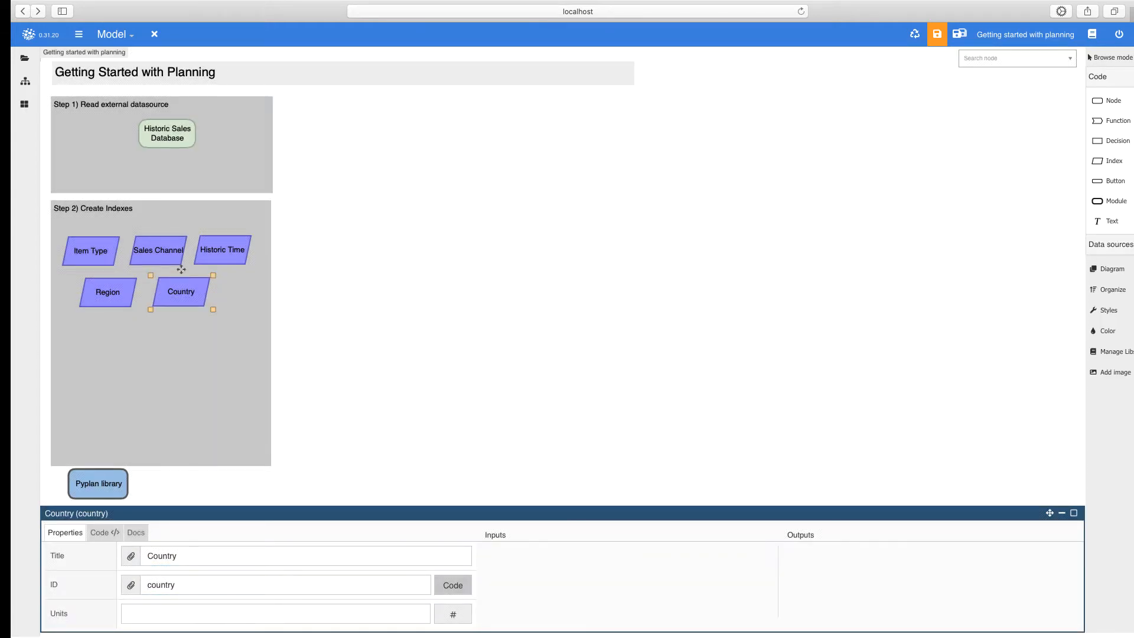
key("Tab")
left_click(460, 591)
left_click_drag(274, 546, 64, 549)
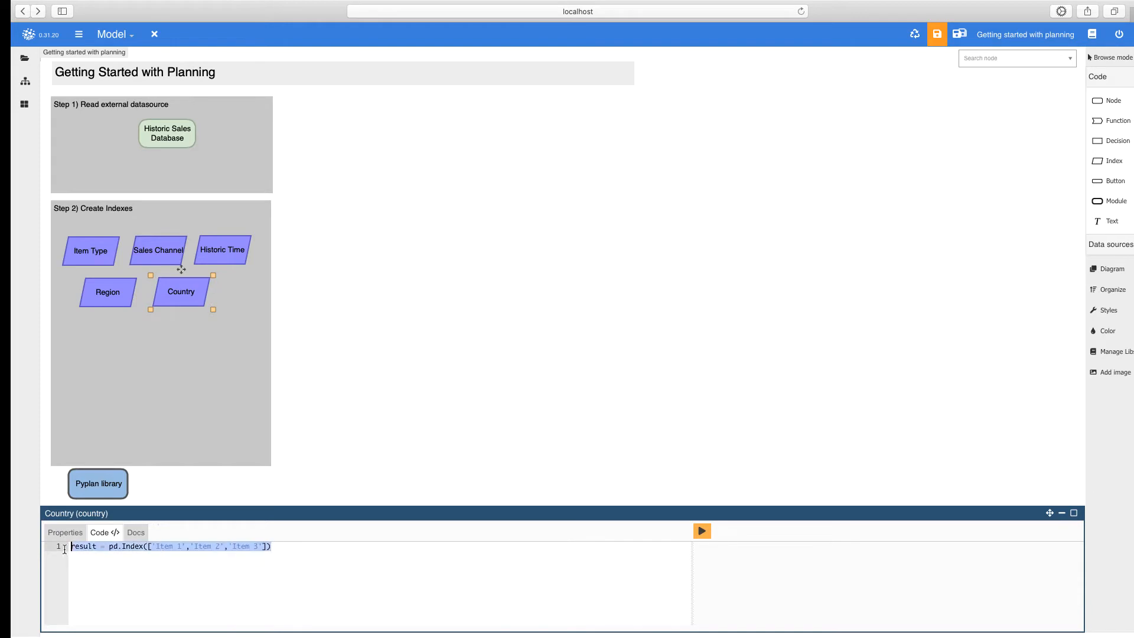
type("result = pd.Index(hist_sales_db['Country'].unique())")
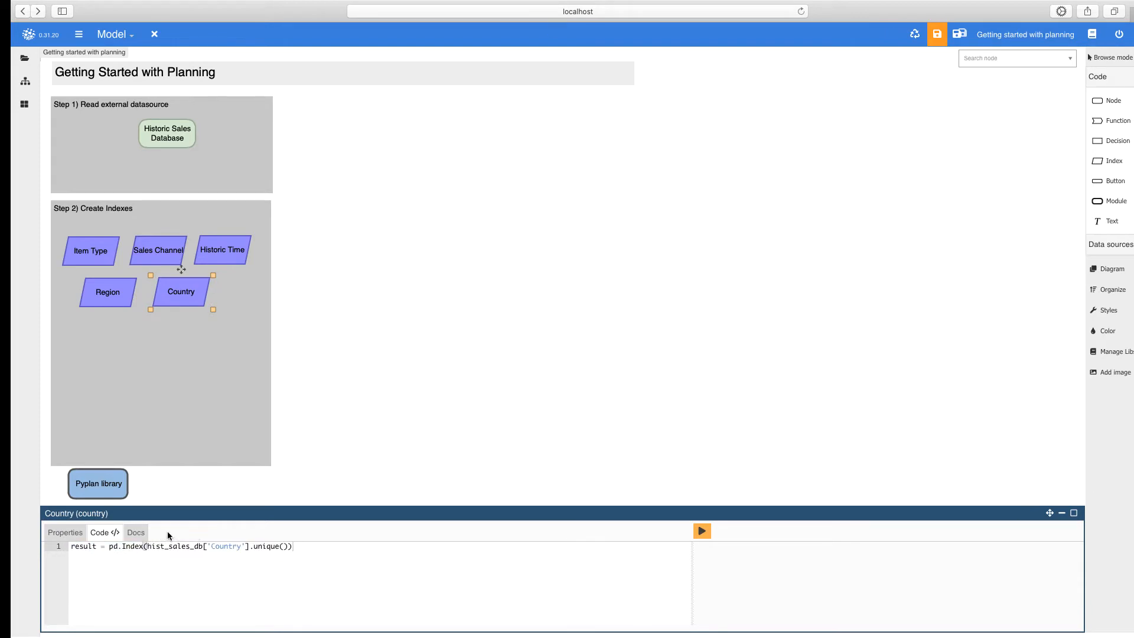
left_click(708, 540)
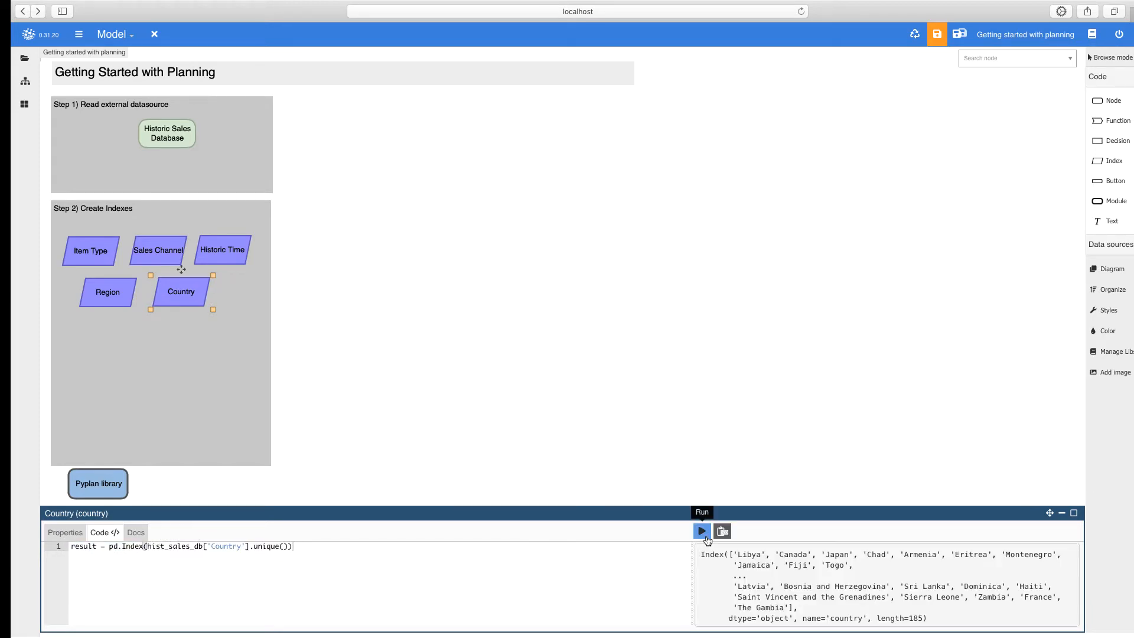
left_click(214, 366)
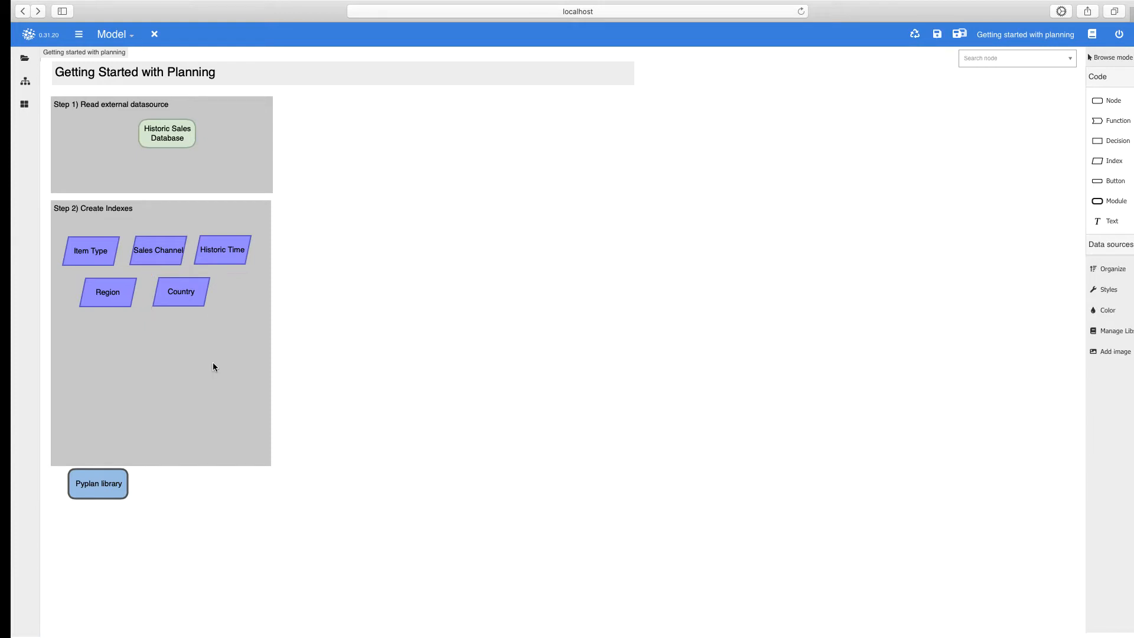
Add a regular node titled country_to_region_map below the Region and Country indexes in the Step 2 box.
left_click_drag(1113, 100, 160, 357)
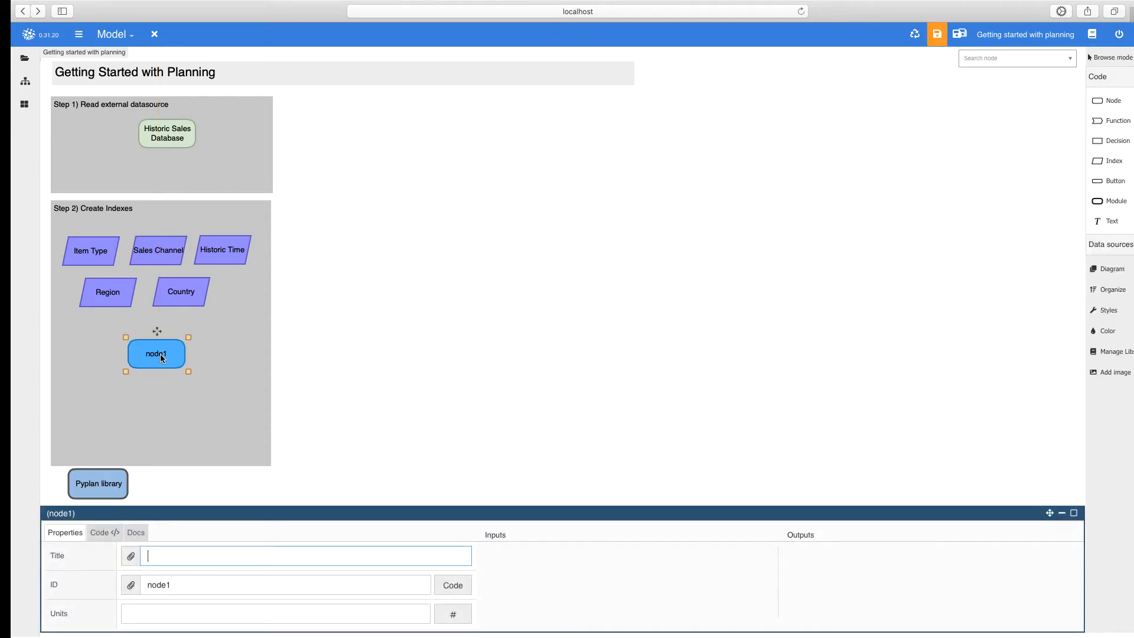
type("country_to_region_map")
key("Return")
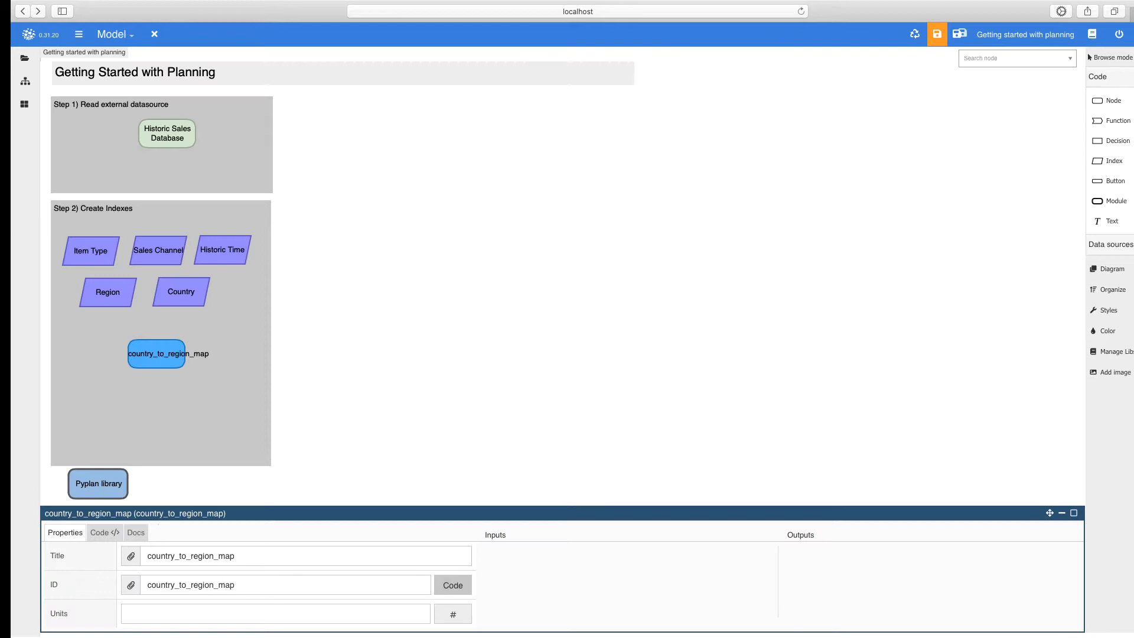
Define country_to_region_map as result = hist_sales_db by referencing the Historic Sales Database node, and run it.
left_click(105, 533)
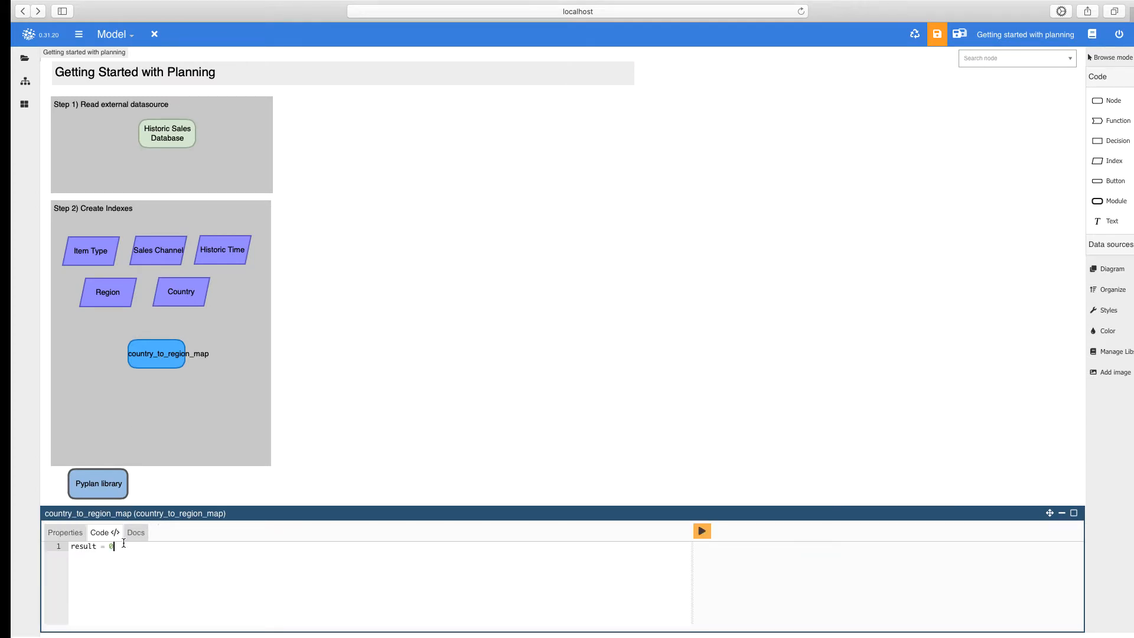
key("BackSpace")
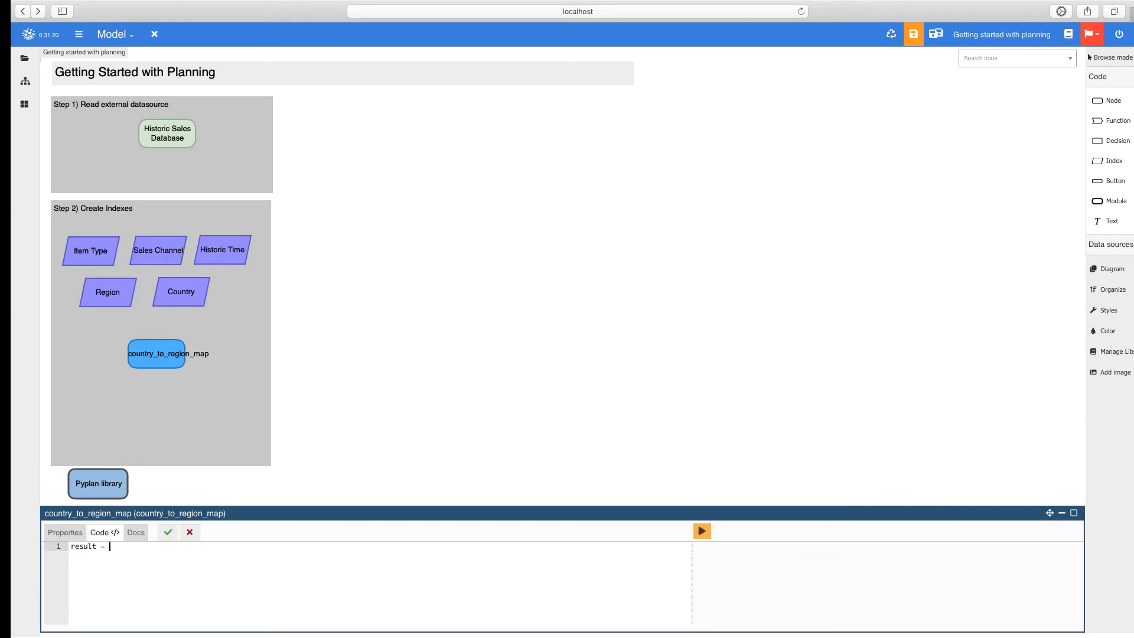
left_click(177, 150)
left_click(171, 533)
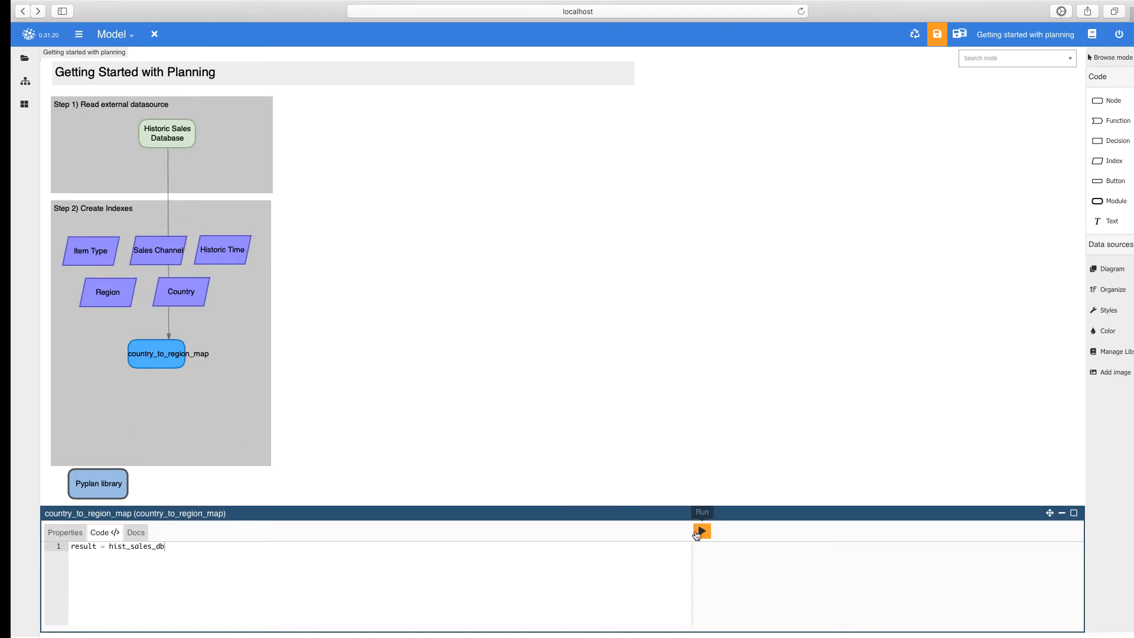
left_click(701, 532)
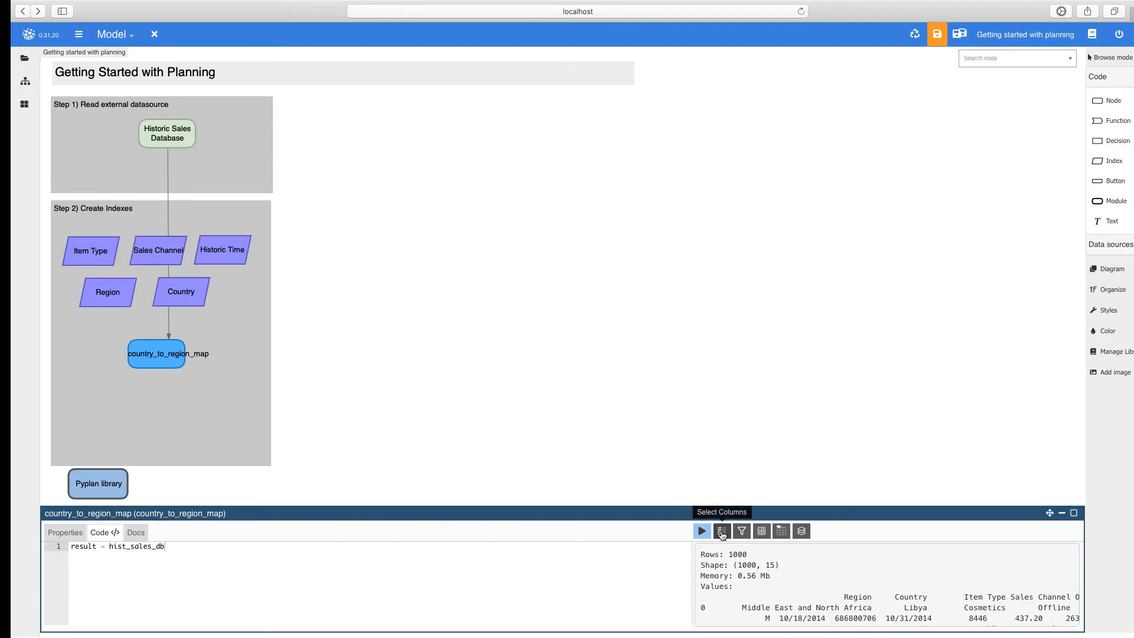
Limit the columns of country_to_region_map to Region and Country only.
left_click(722, 531)
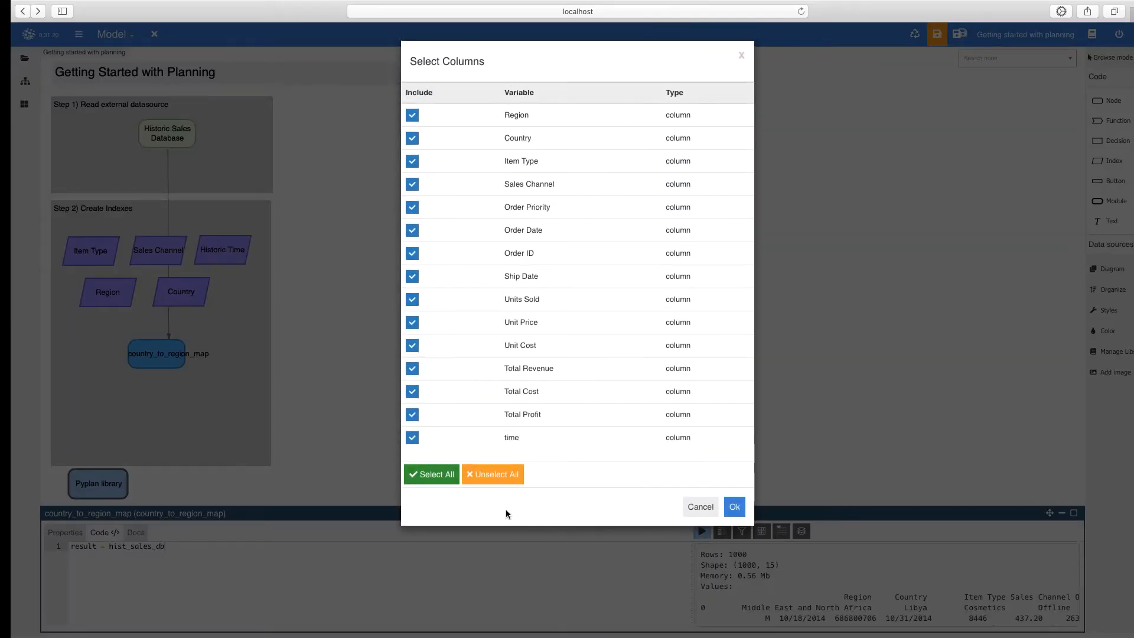
left_click(493, 474)
left_click(412, 115)
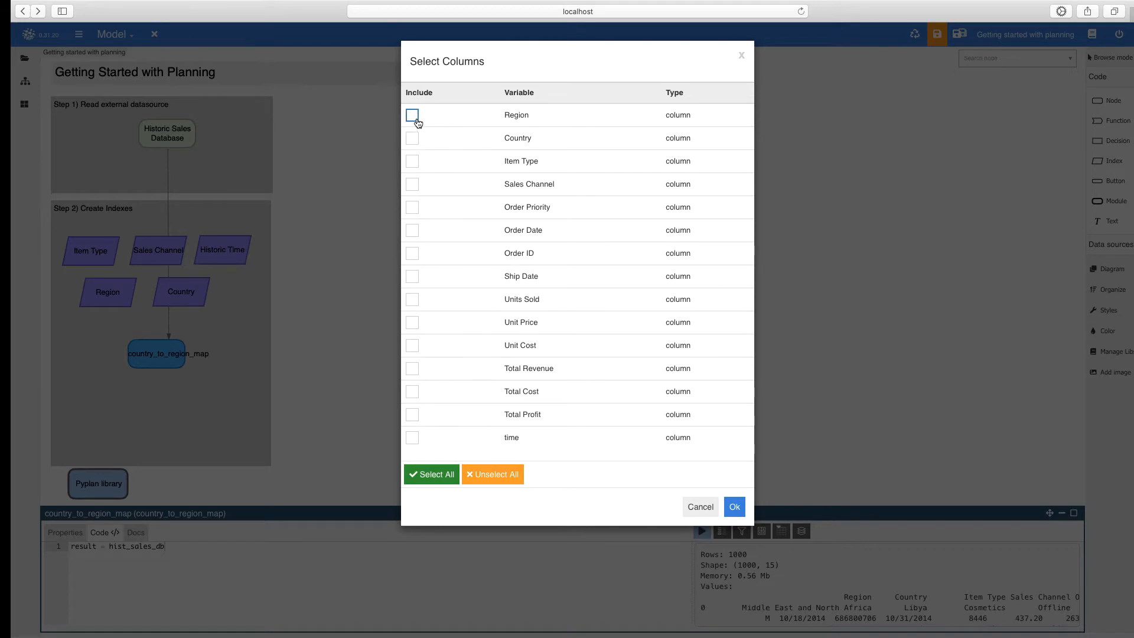
left_click(413, 138)
left_click(734, 506)
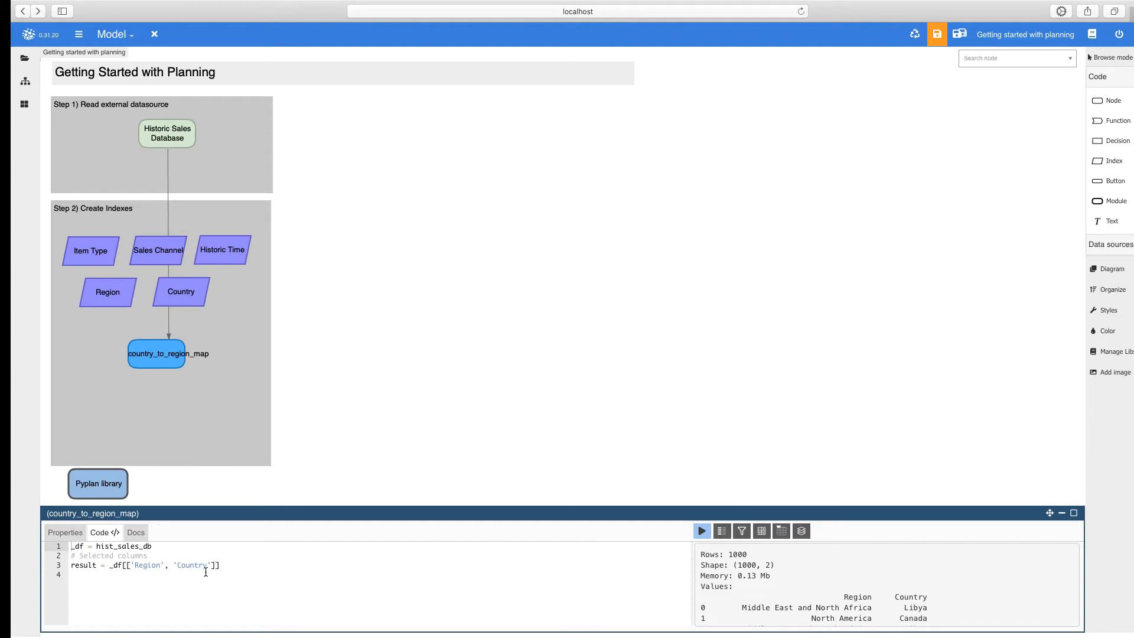
Widen the country_to_region_map node to fit its title and centre it below the Historic Sales Database node.
left_click(169, 365)
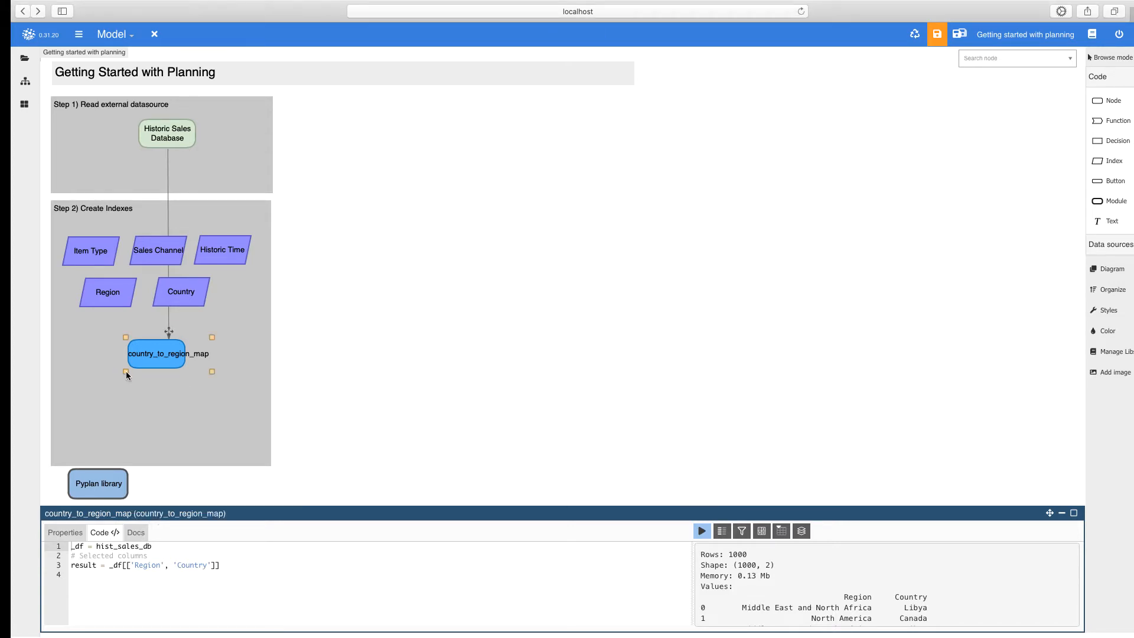
left_click_drag(126, 371, 90, 369)
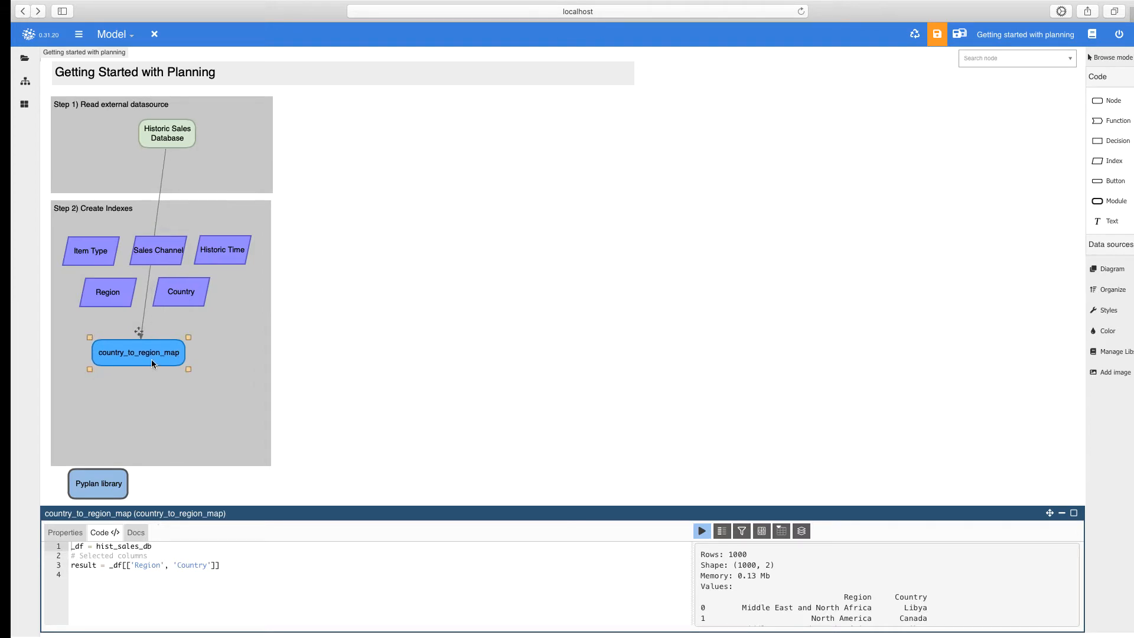
left_click_drag(139, 331, 168, 331)
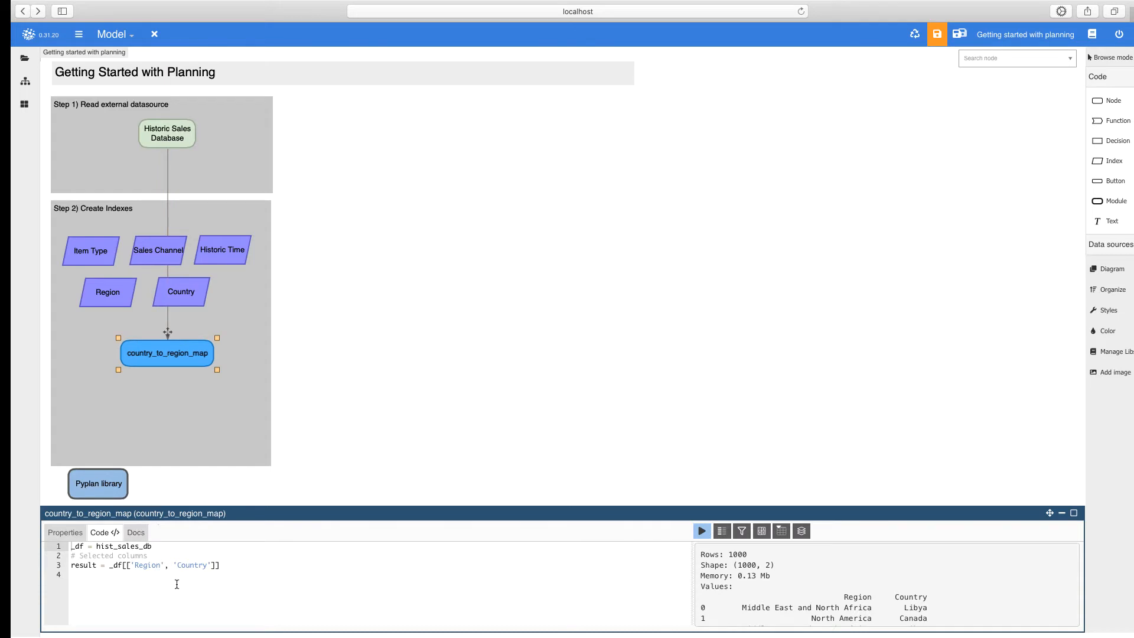
Append .drop_duplicates() to the result line of country_to_region_map and run the node.
left_click(231, 568)
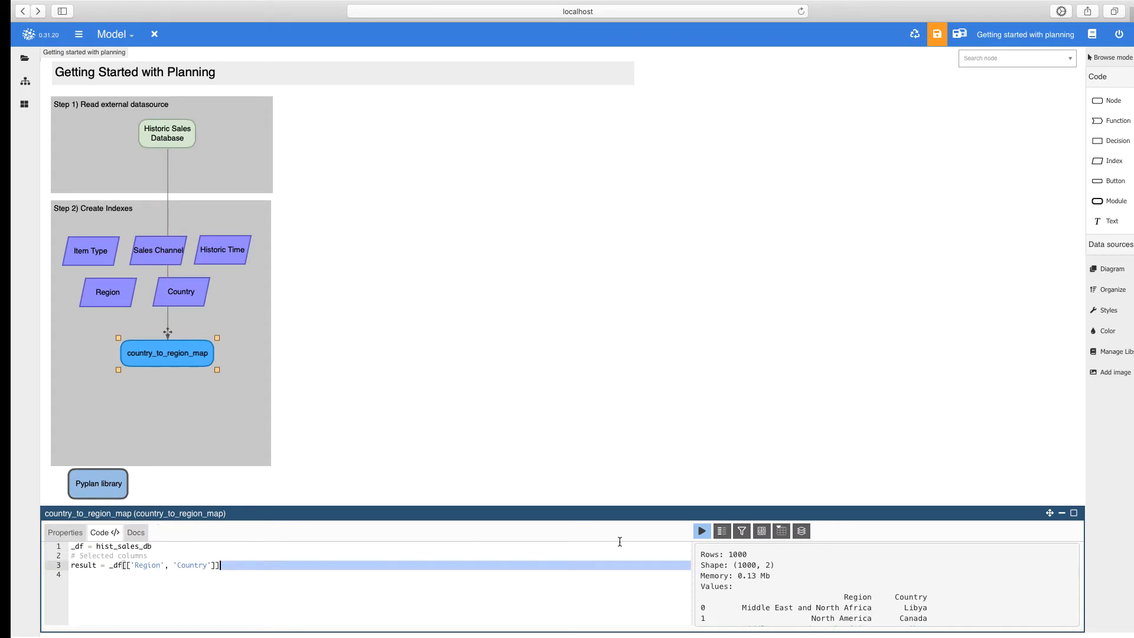
type(".")
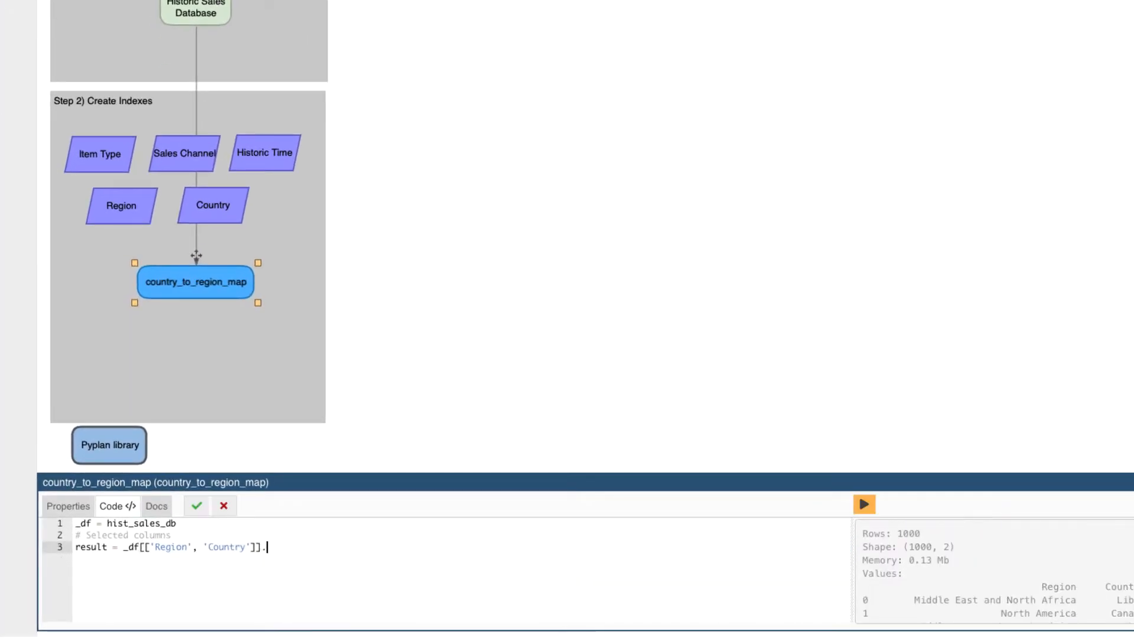
type("dr")
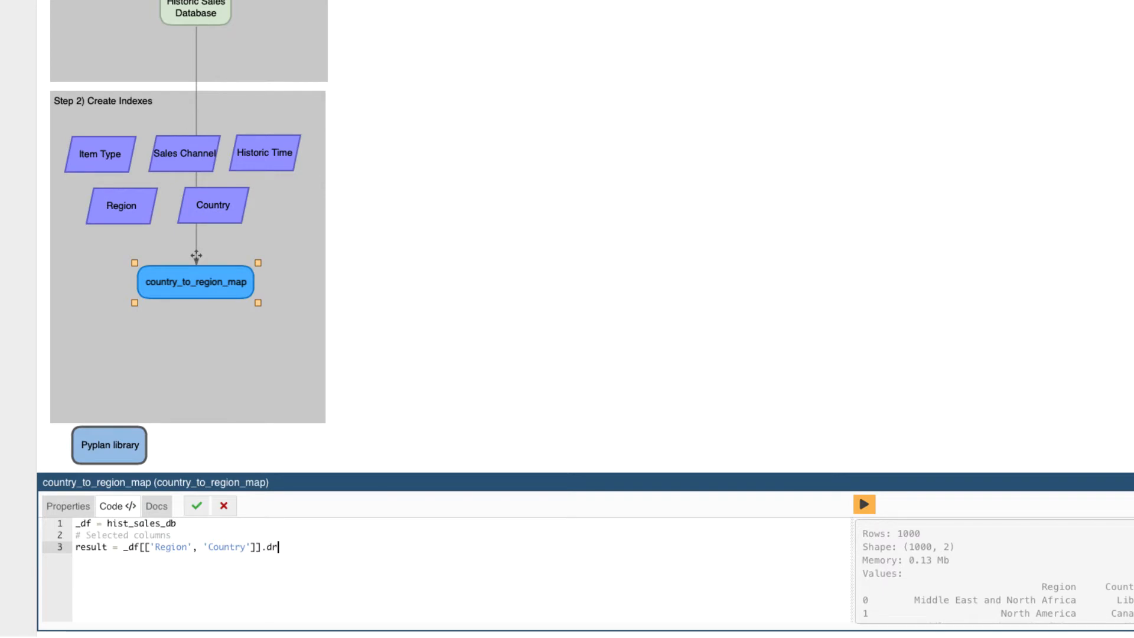
type("op_duplicates()")
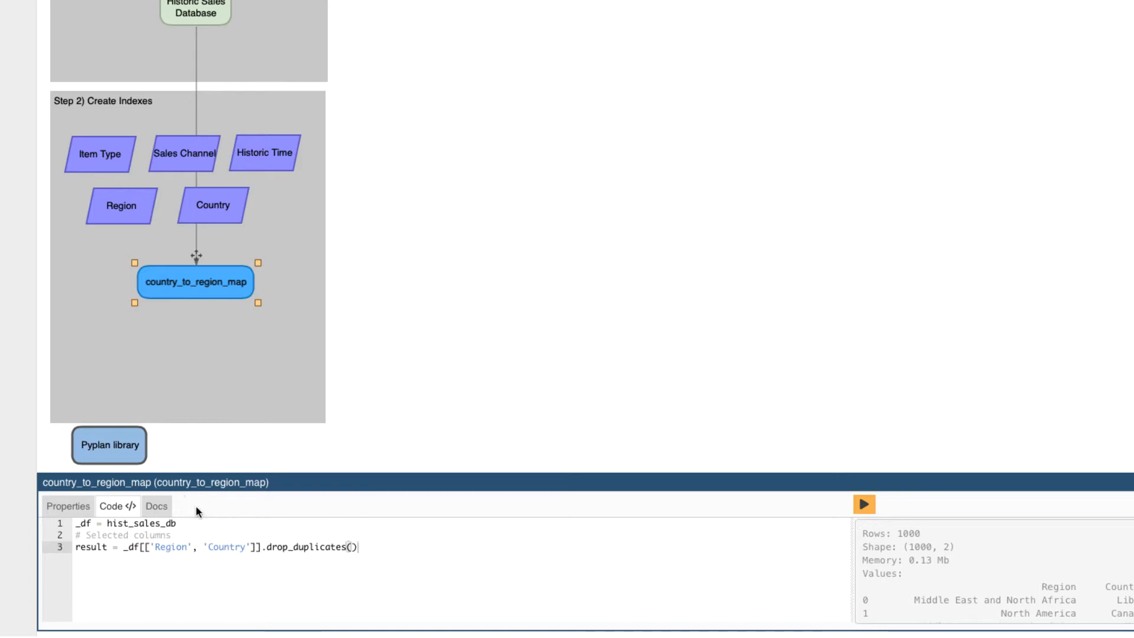
left_click(865, 506)
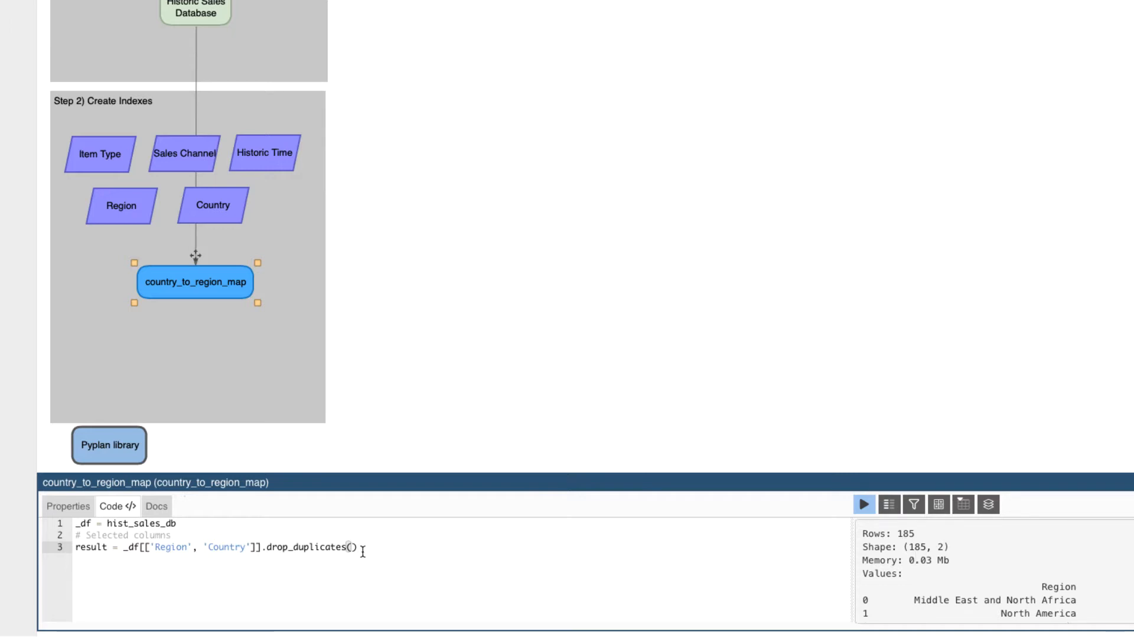
Append .rename(columns = {'Country': 'country'}) to the country_to_region_map result line and run the node.
type(".rename(")
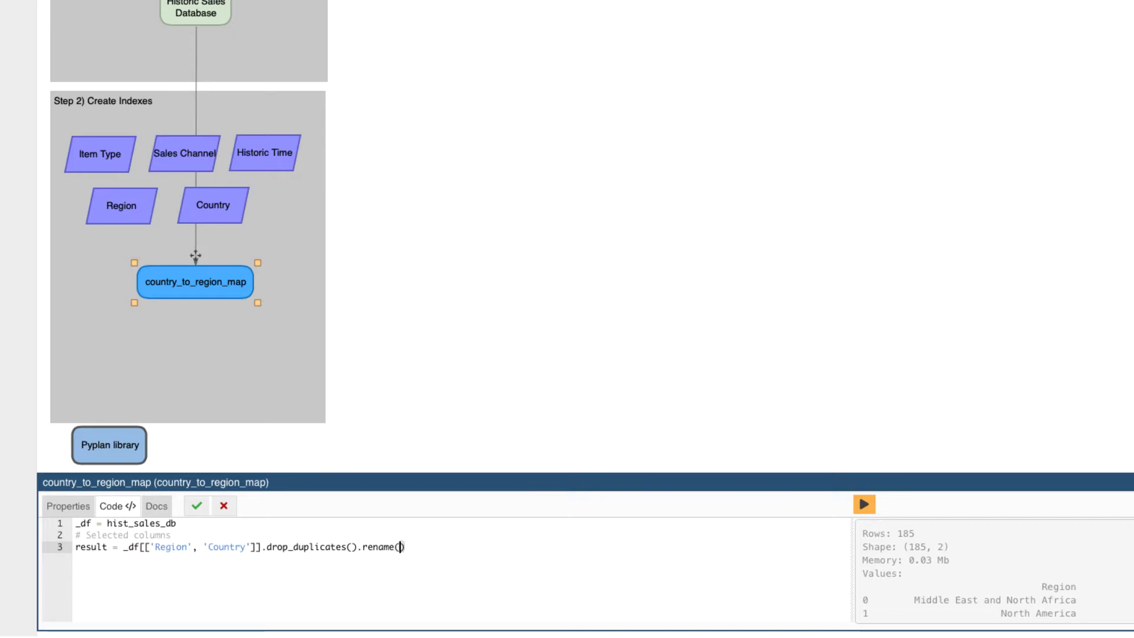
type("columns = {'Country': 'country'}")
left_click(863, 504)
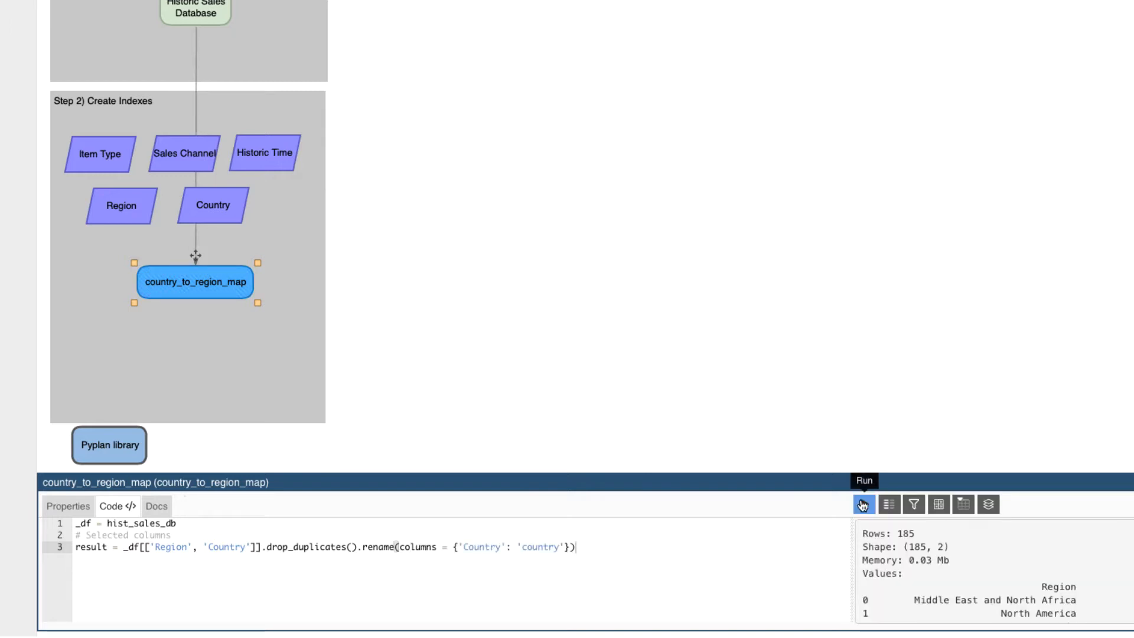
Append .set_index('country') to the country_to_region_map result line and run the node.
type(".")
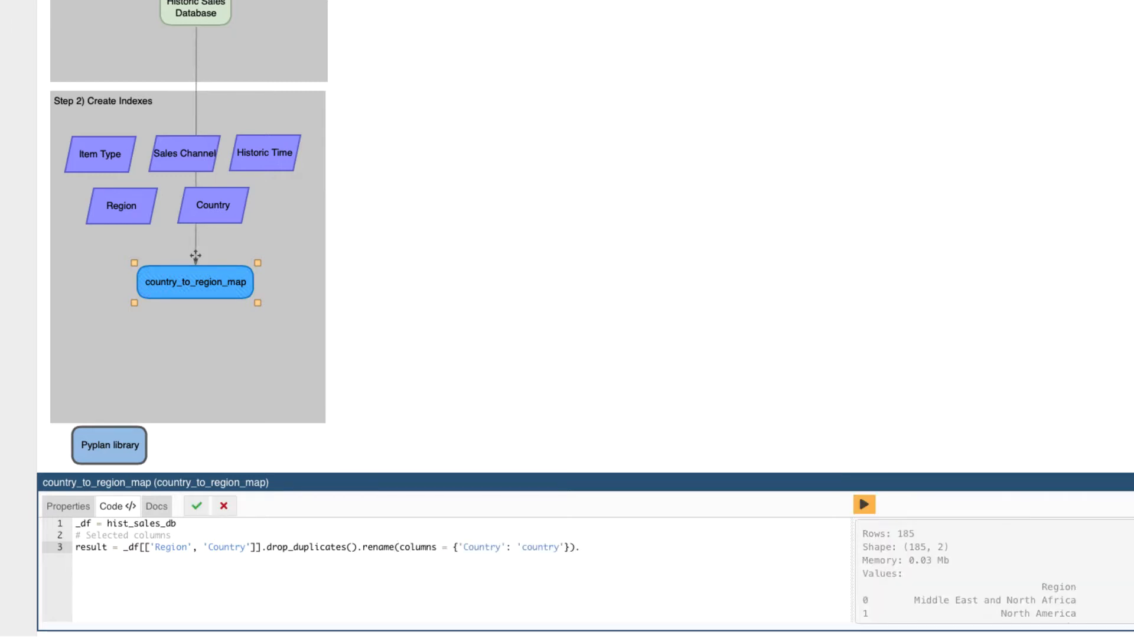
type("set_index(")
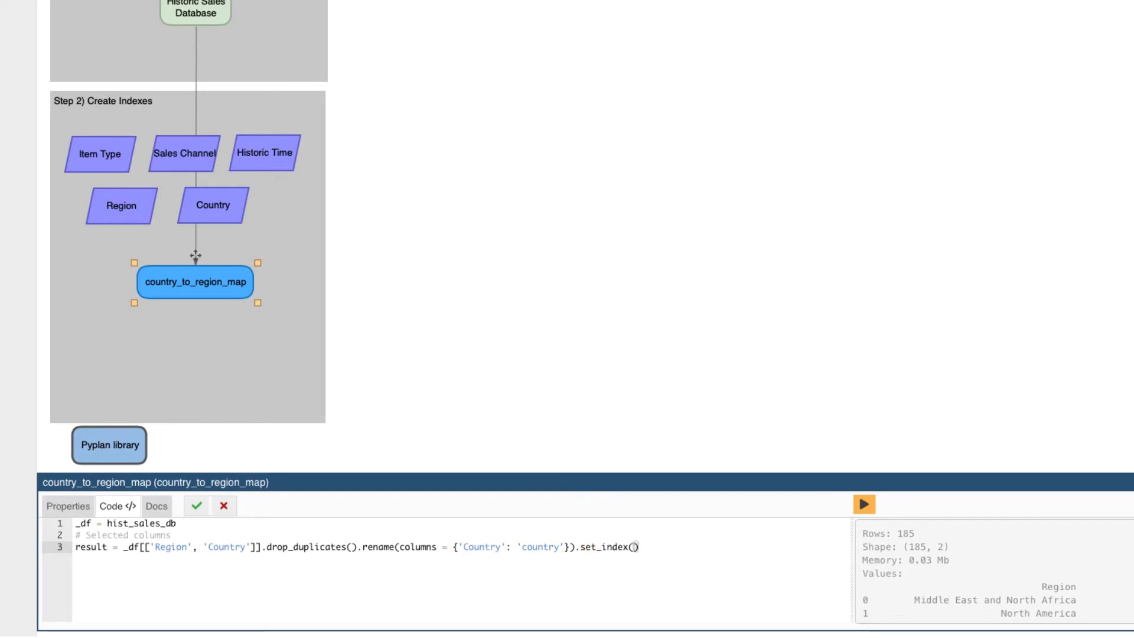
type("'country'")
key("BackSpace")
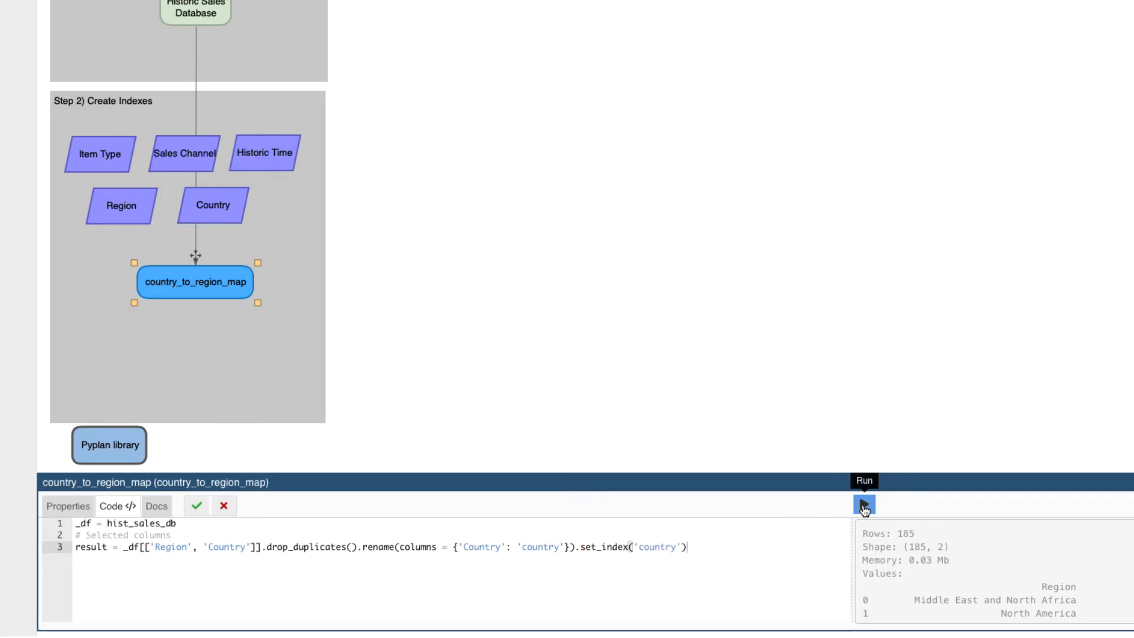
left_click(864, 505)
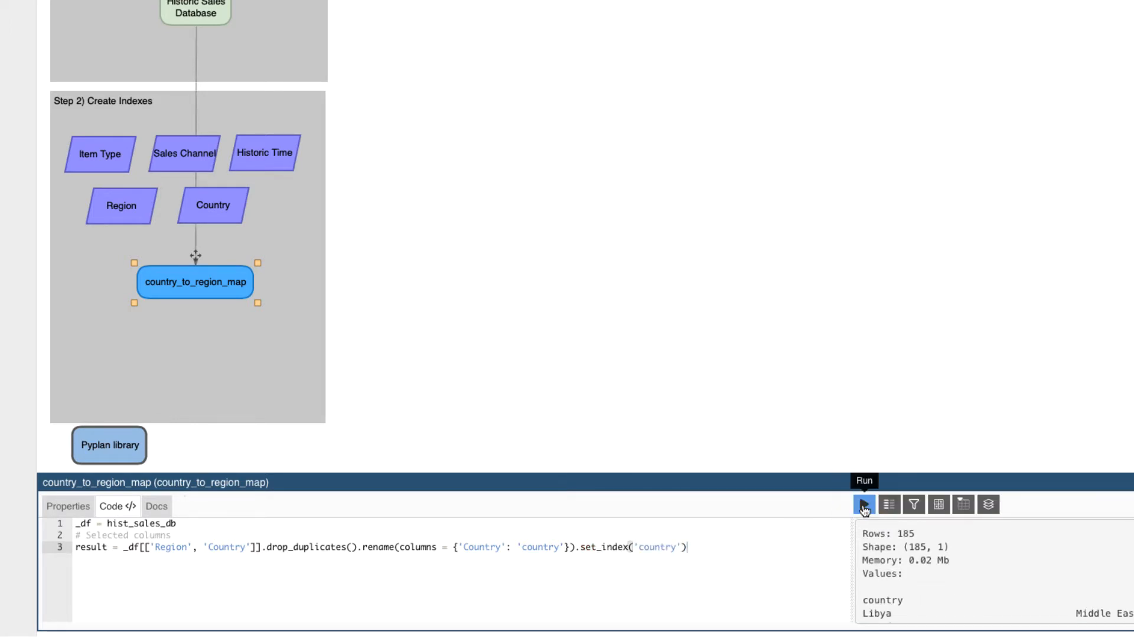
Append ['Region'] to the country_to_region_map result line, run the node and check its result table.
left_click(688, 547)
type("['Region")
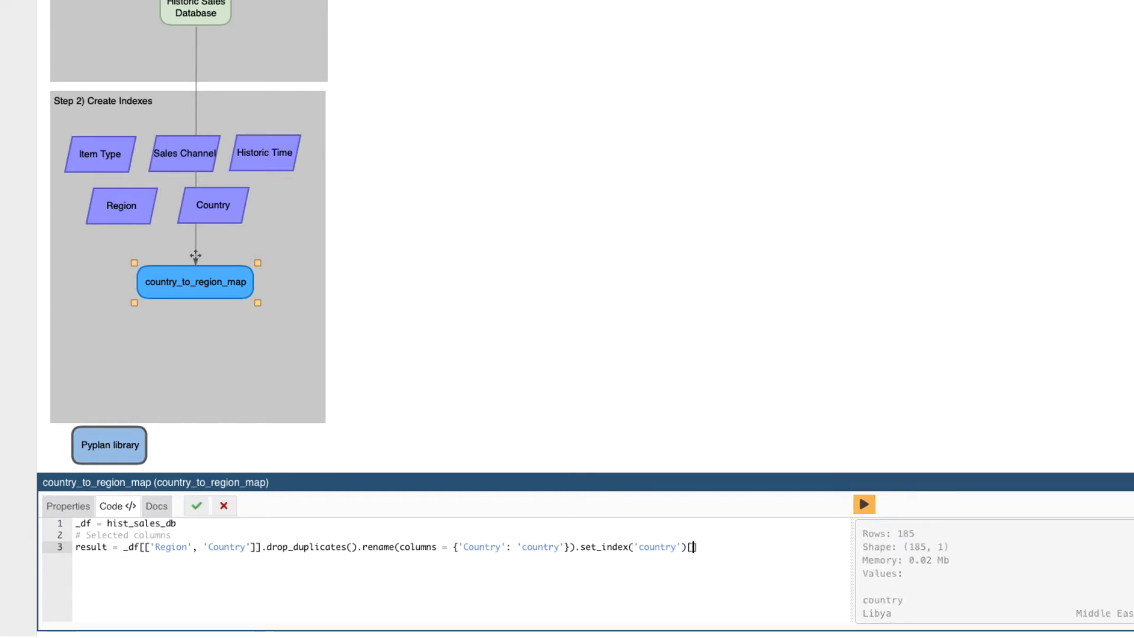
left_click(864, 504)
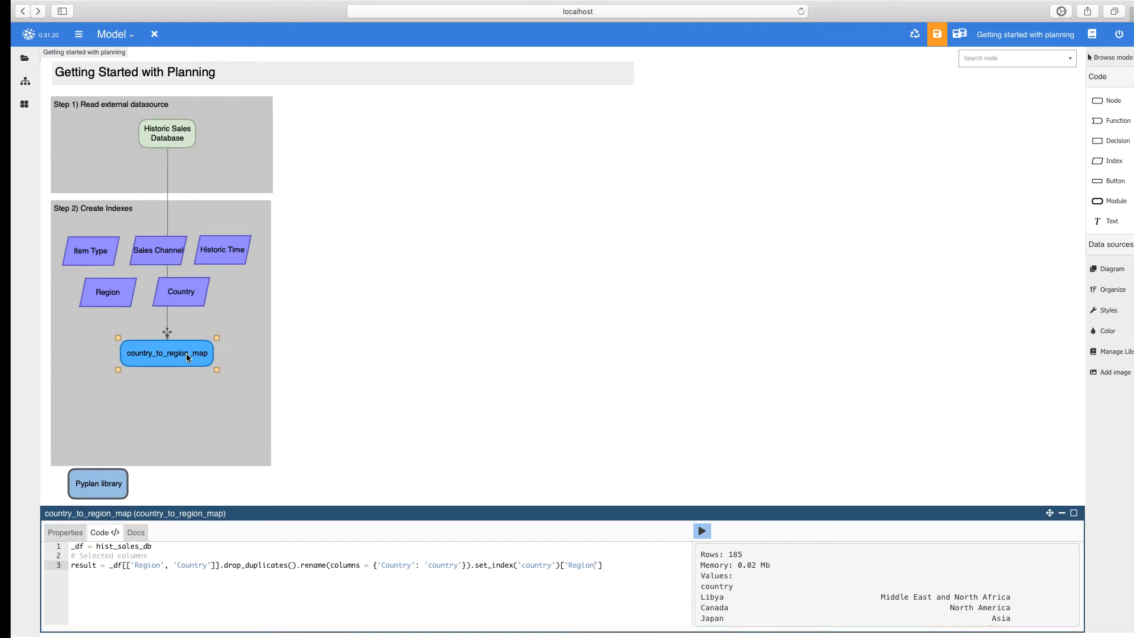
double_click(186, 353)
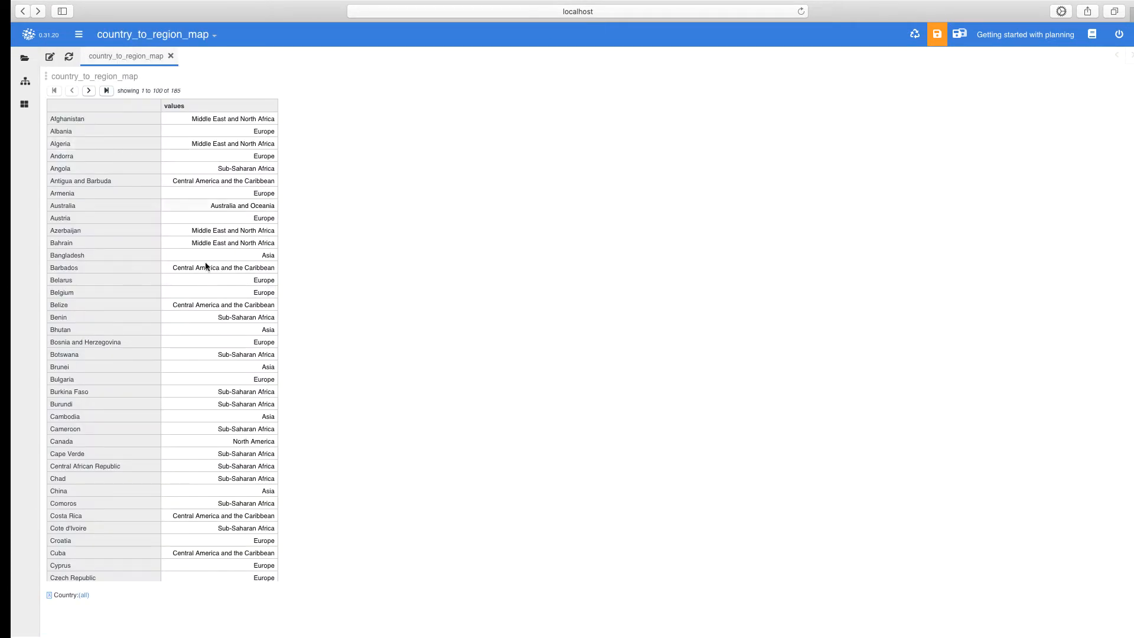
left_click(172, 56)
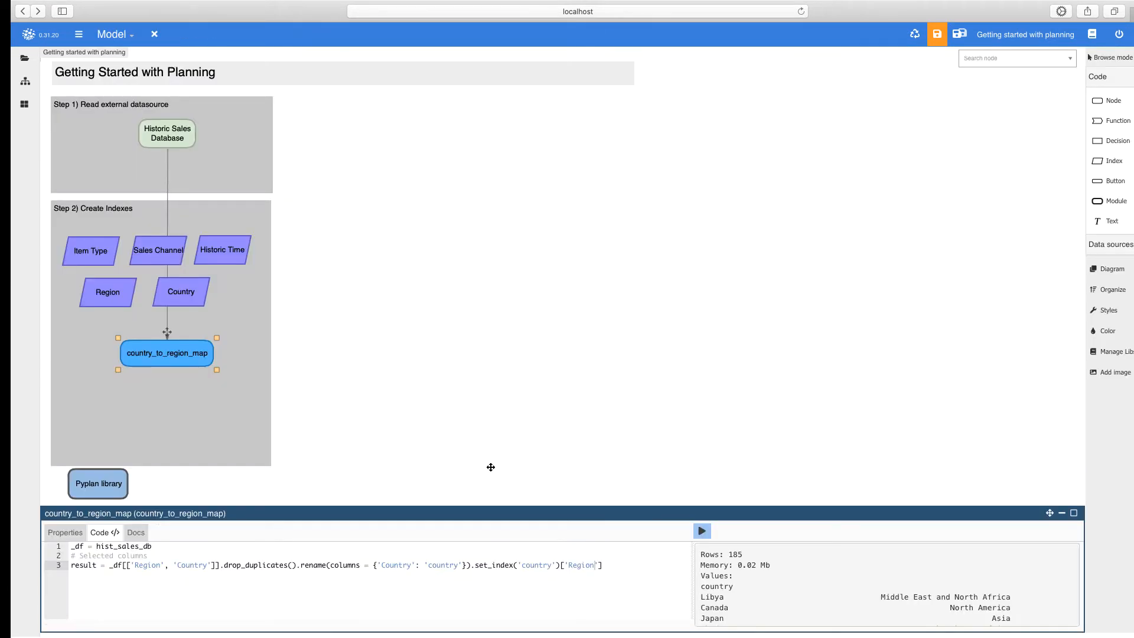
Append .to_xarray() to the country_to_region_map result line, run the node and check its result table.
left_click(612, 565)
type(".")
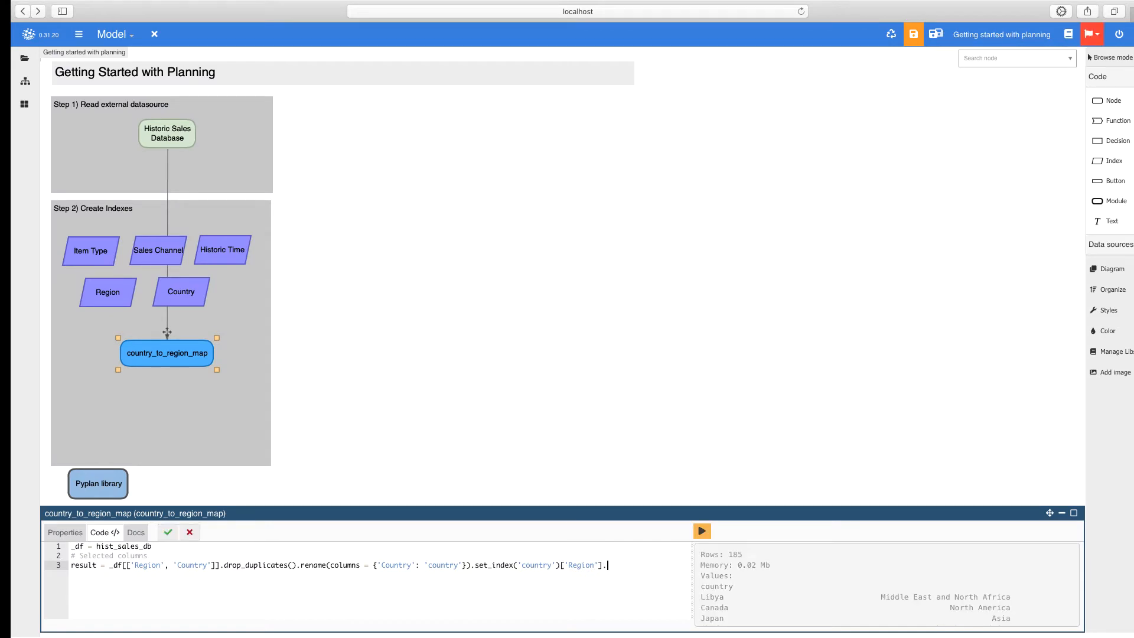
type("to_xarray()")
left_click(706, 532)
double_click(158, 353)
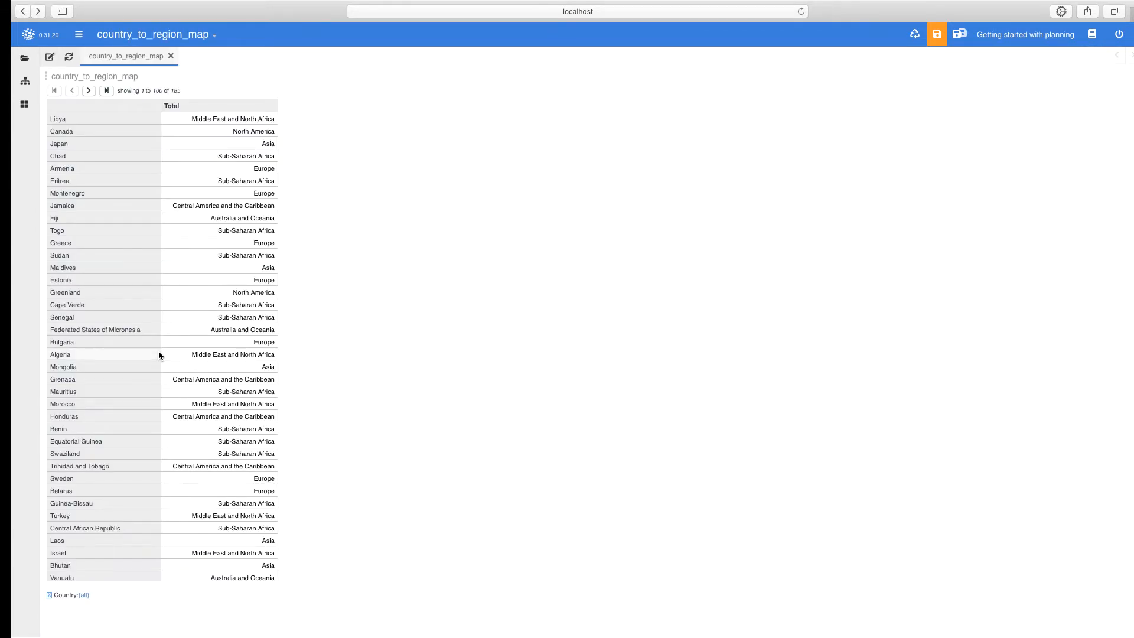
left_click(171, 56)
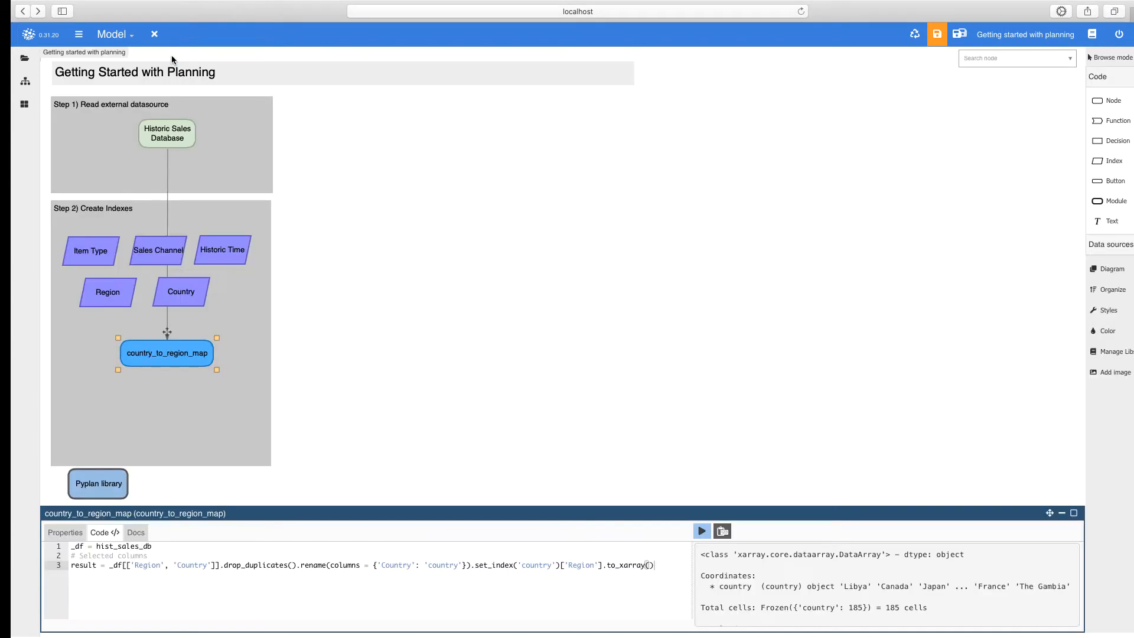
Examine the code and parameters of the DataArray from Pandas function in the Pyplan library's XArray Extensions, and return to the main diagram.
left_click(329, 343)
double_click(107, 483)
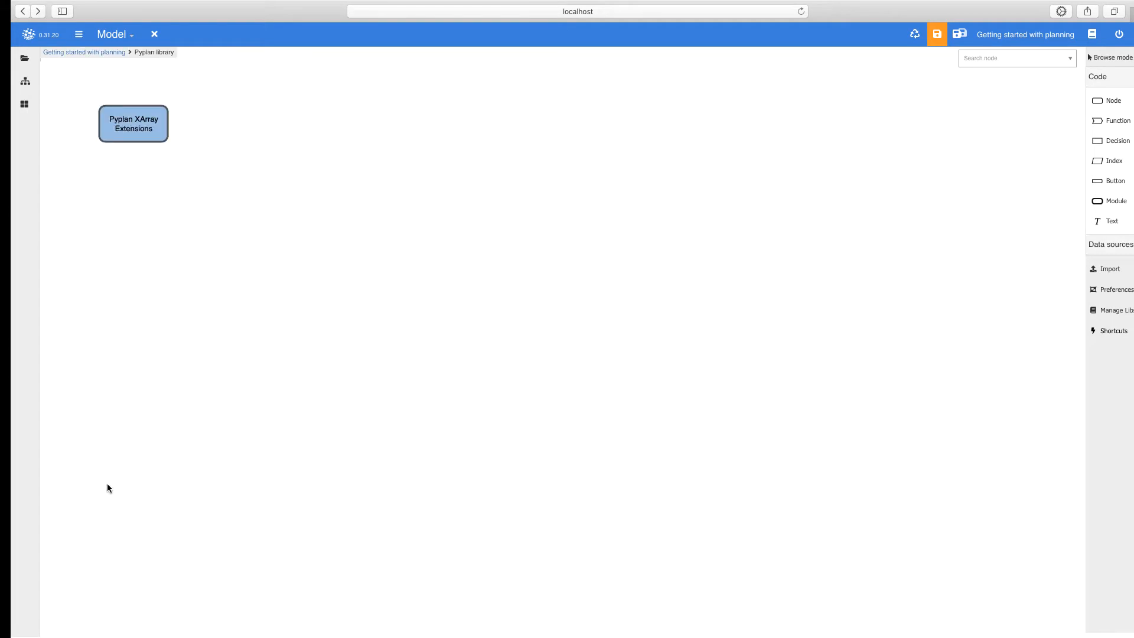
double_click(132, 138)
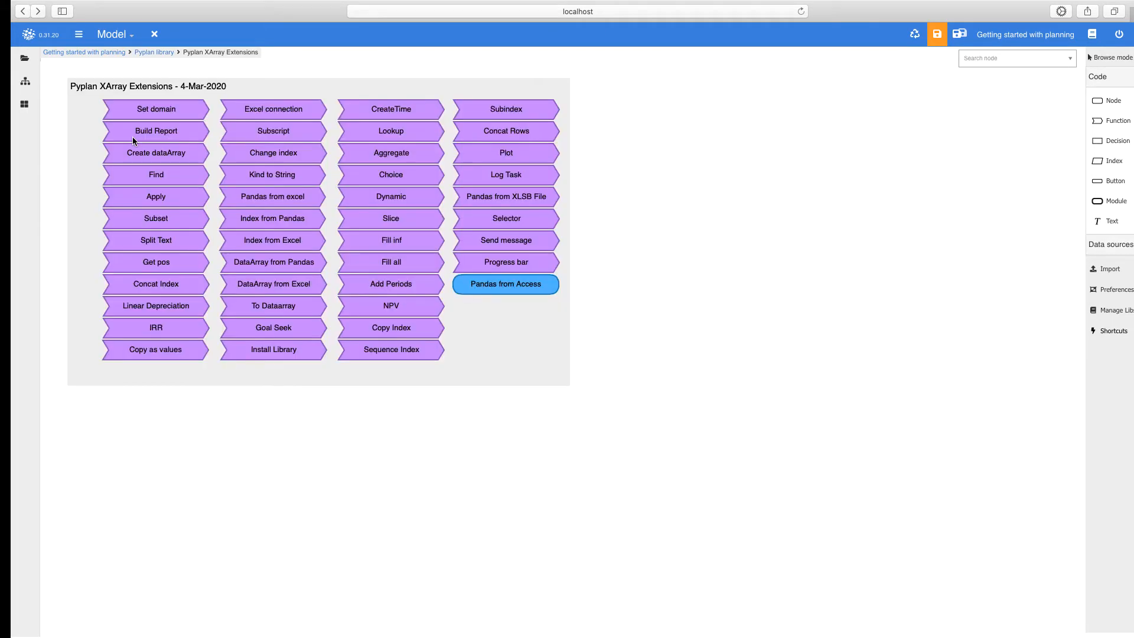
left_click(268, 264)
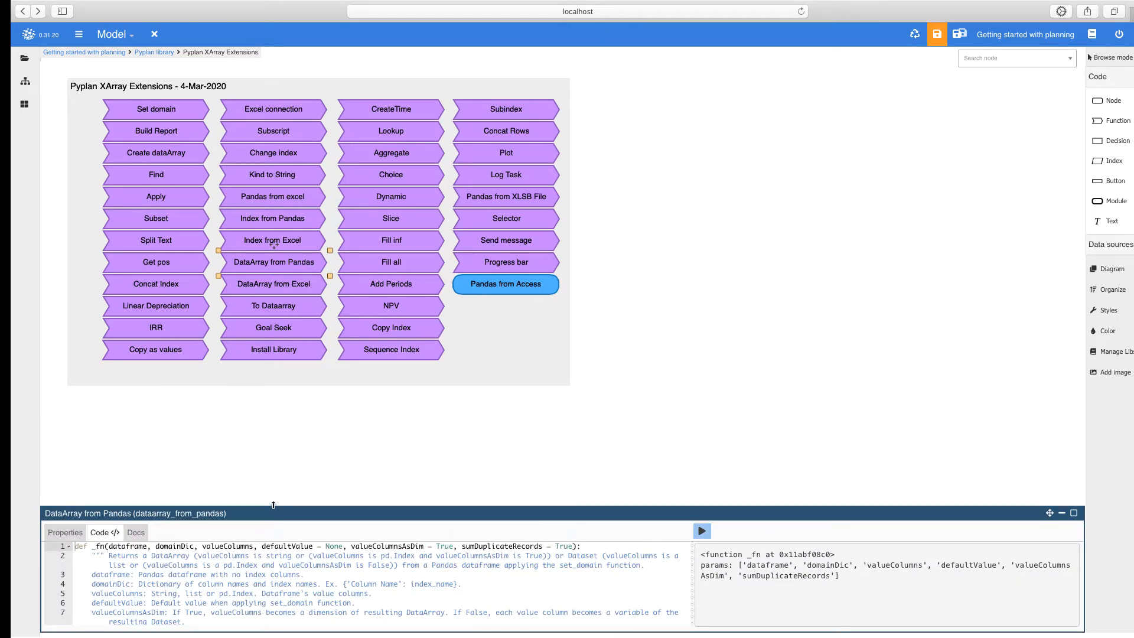
left_click_drag(274, 504, 289, 158)
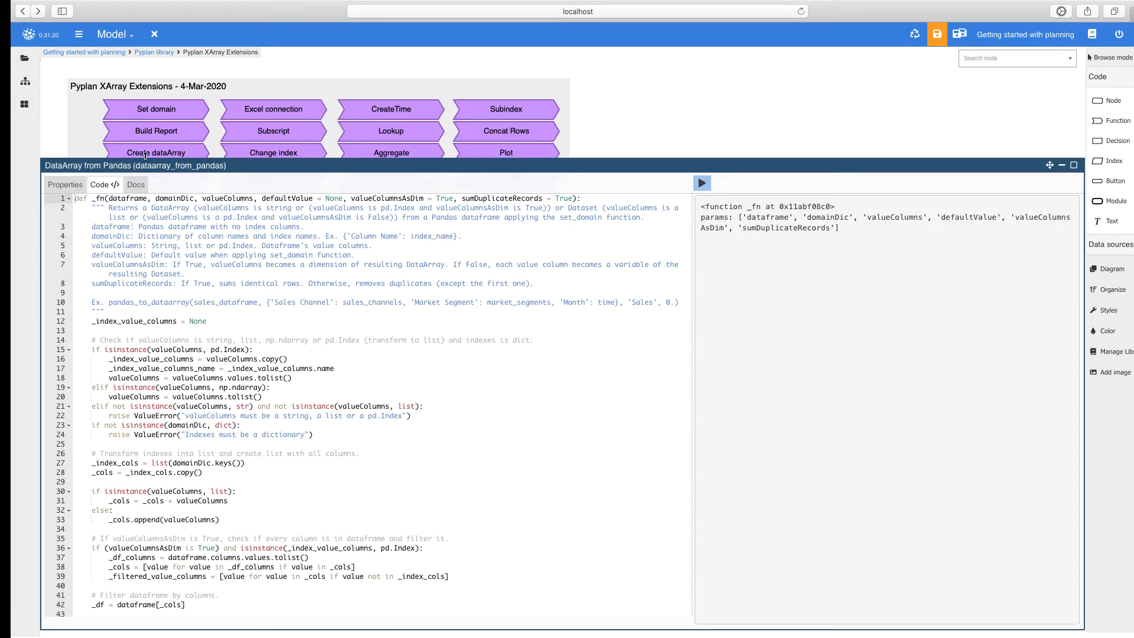
left_click_drag(145, 155, 132, 480)
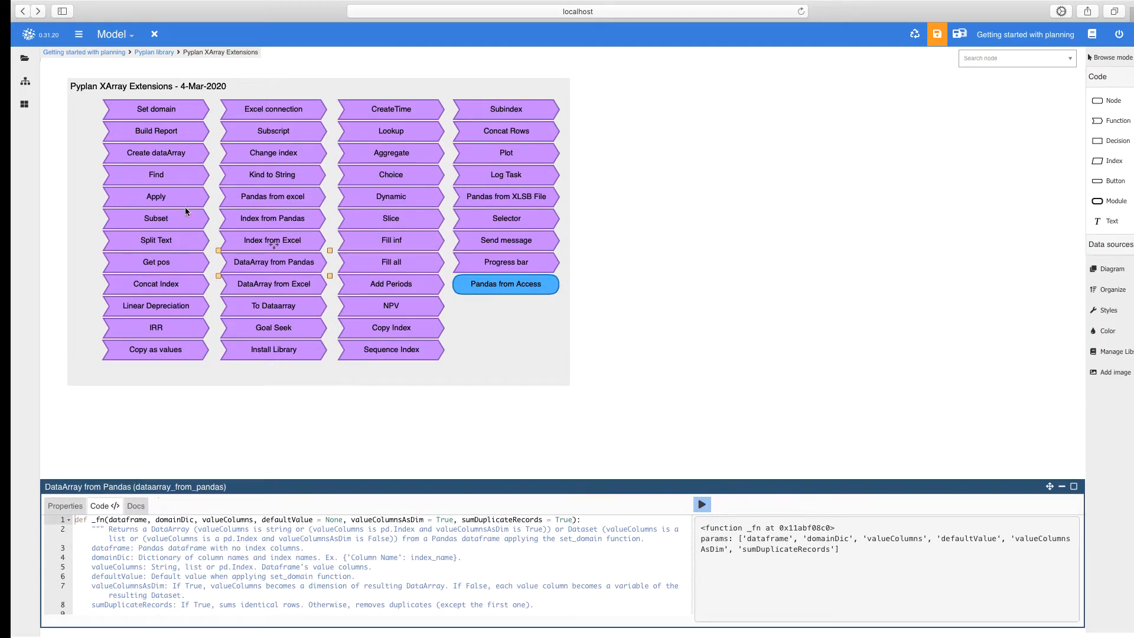
left_click(109, 53)
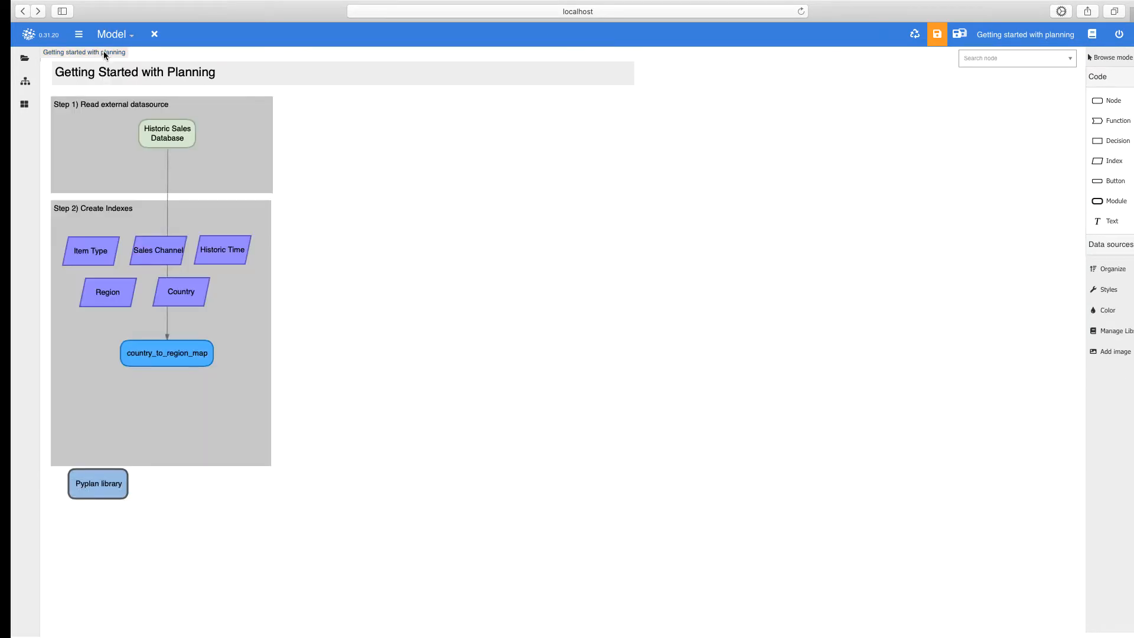
Add a node titled Volume to the diagram beside the Step 2) Create Indexes block.
left_click_drag(1104, 102, 346, 236)
type("Volume")
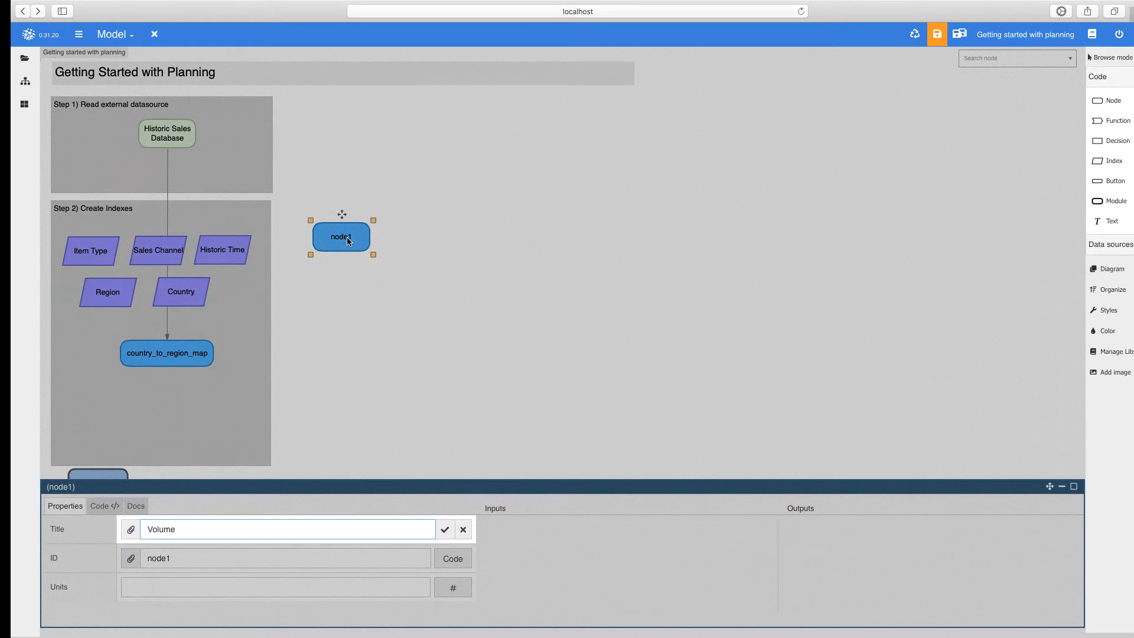
key("Return")
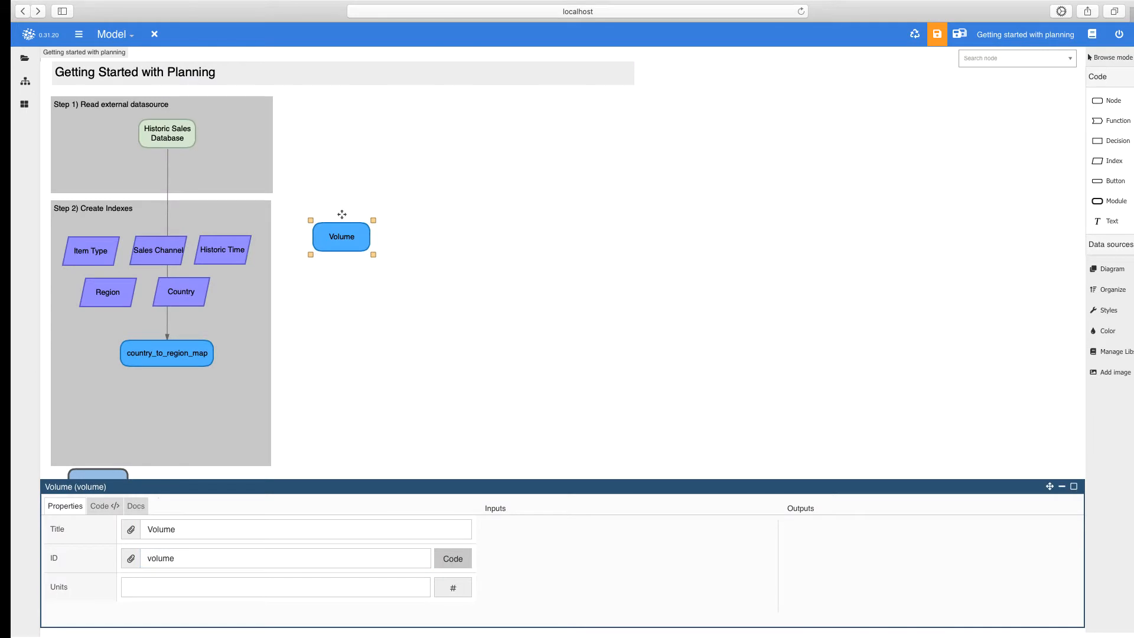
Set Volume's result to dataarray_from_pandas( hist_sales_db, {'Country':country_,'Item Type':item_type, 'Sales Channel':sales_channel, 'time':historic_time}, 'Units Sold', defaultValue=np.nan, valueColumnsAsDim=True) and run the node.
key("ctrl+e")
double_click(112, 520)
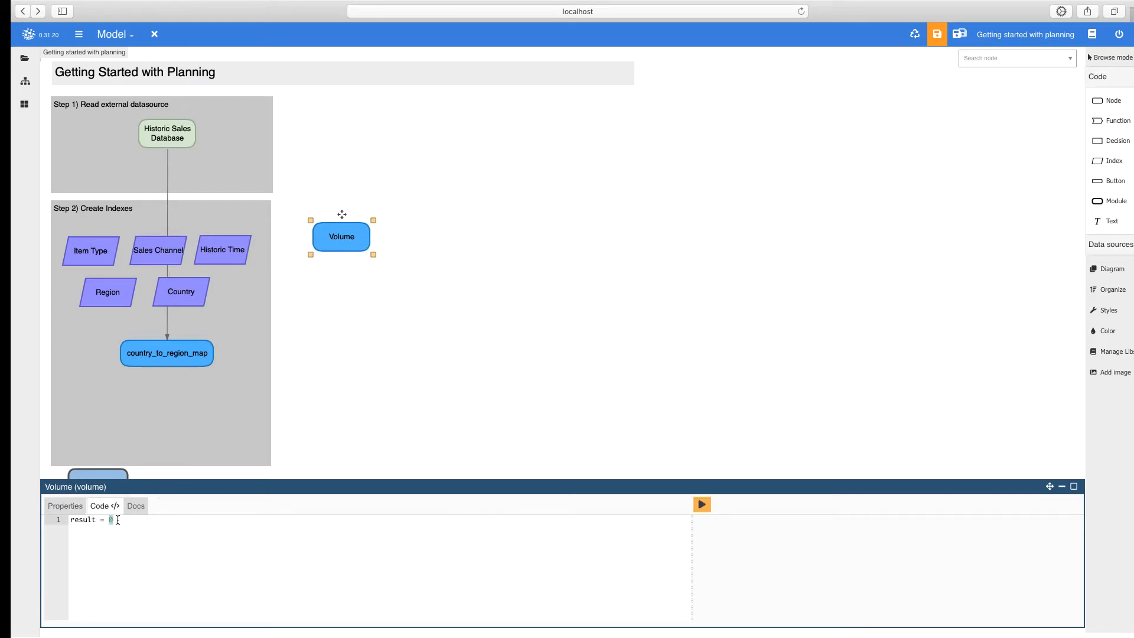
type("data")
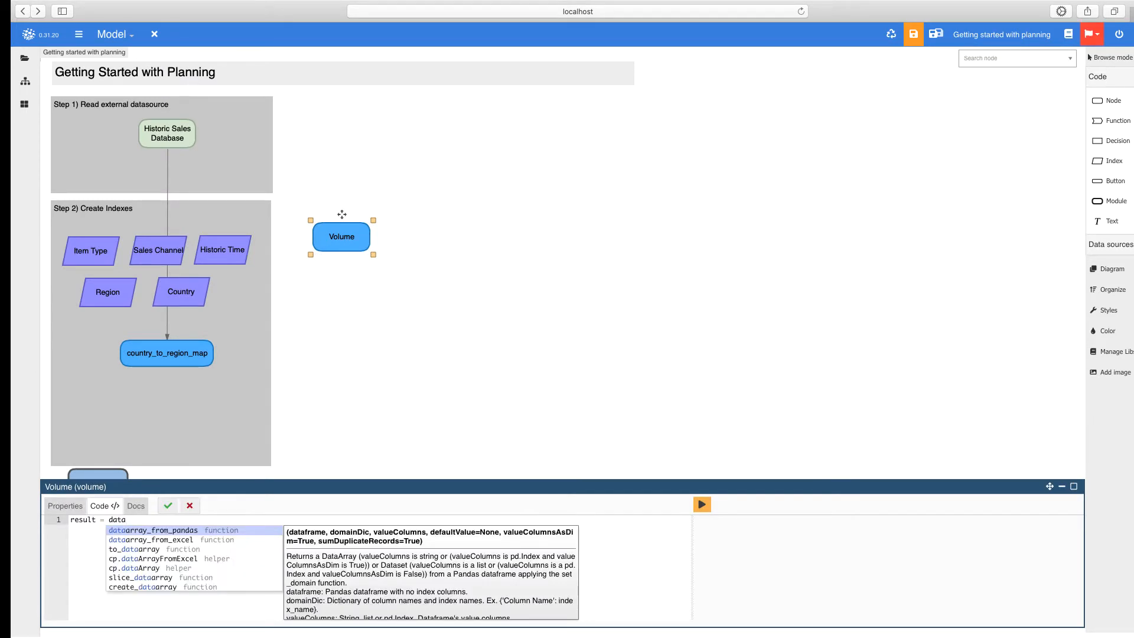
left_click(148, 529)
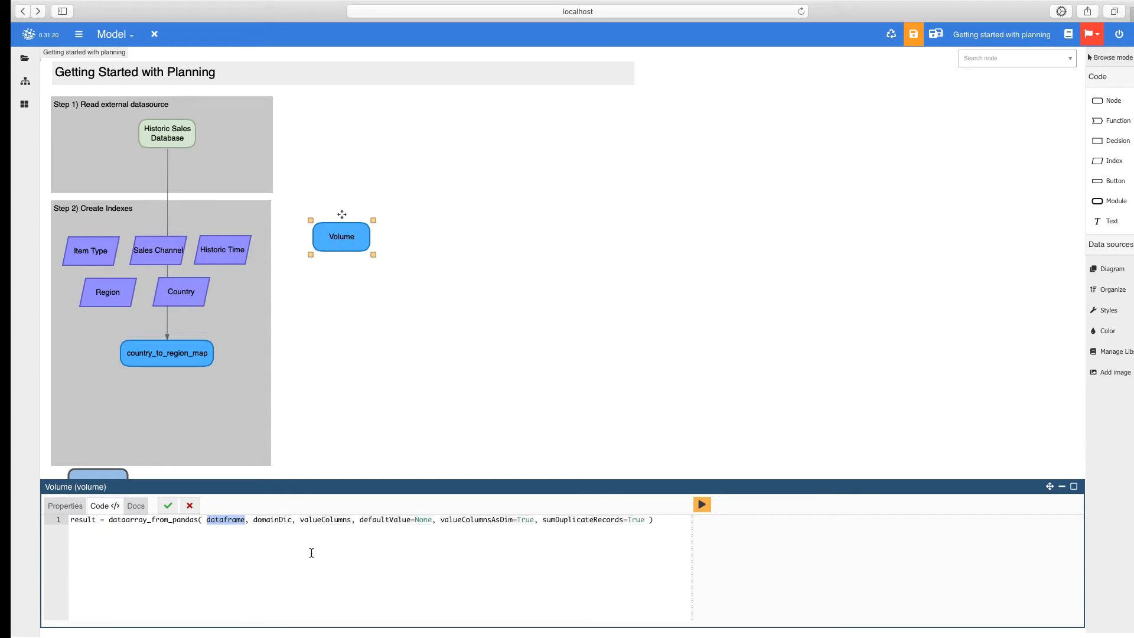
key("shift+End")
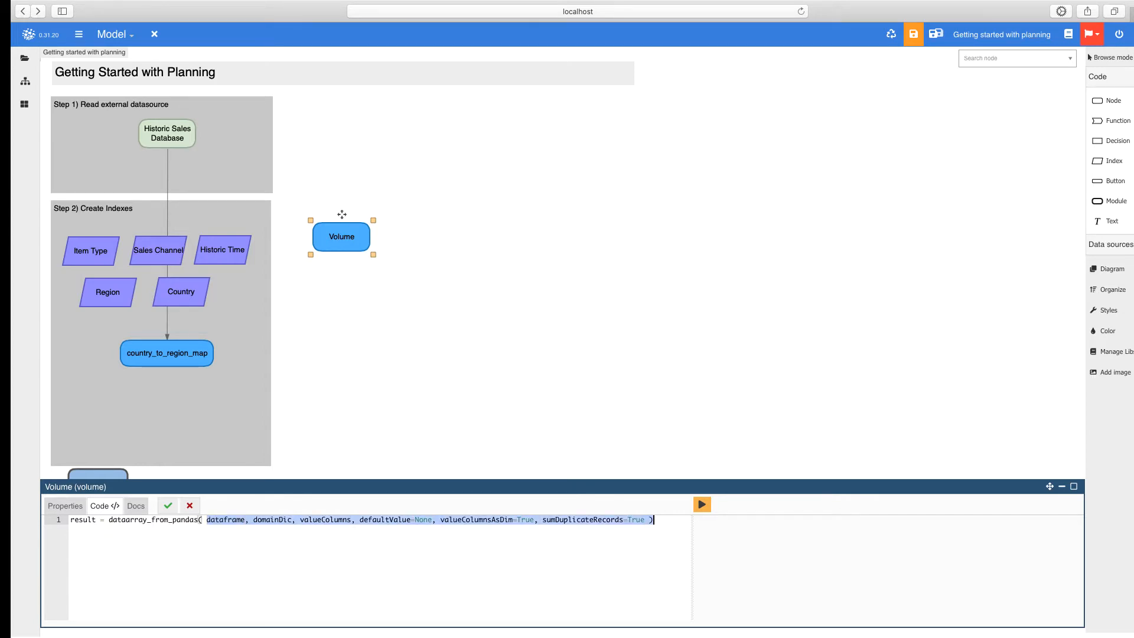
key("super+v")
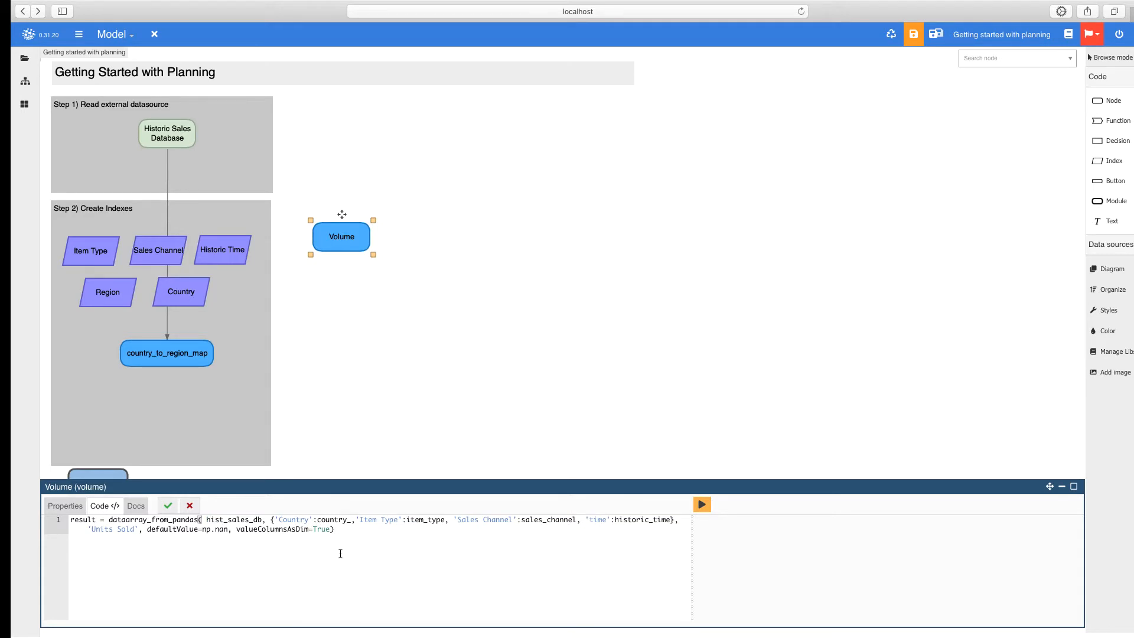
left_click(168, 506)
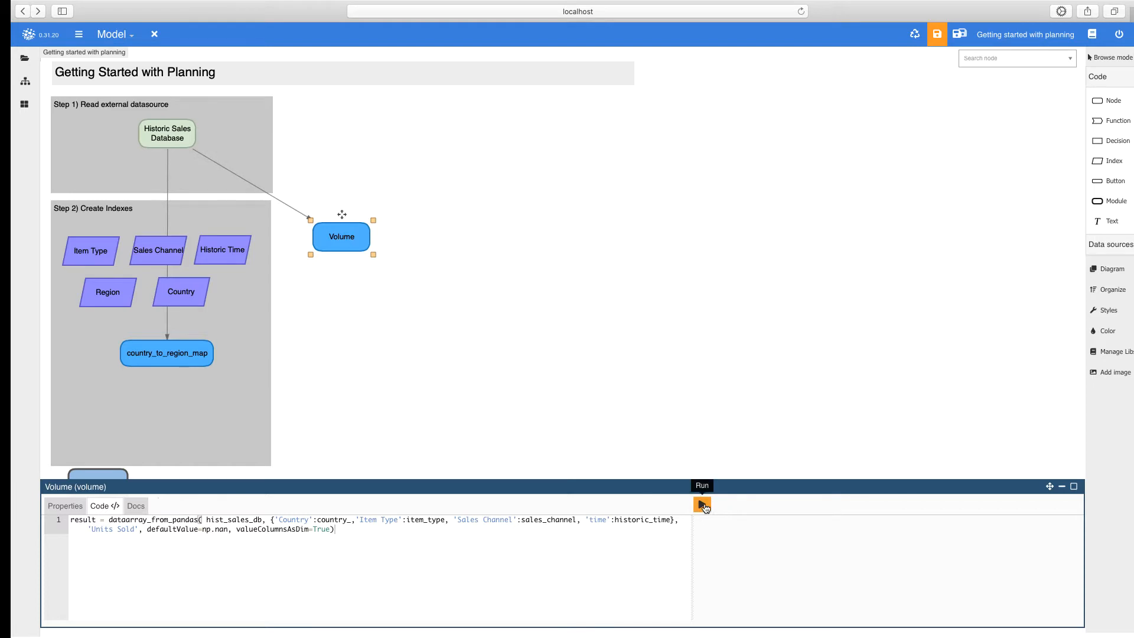
left_click(702, 505)
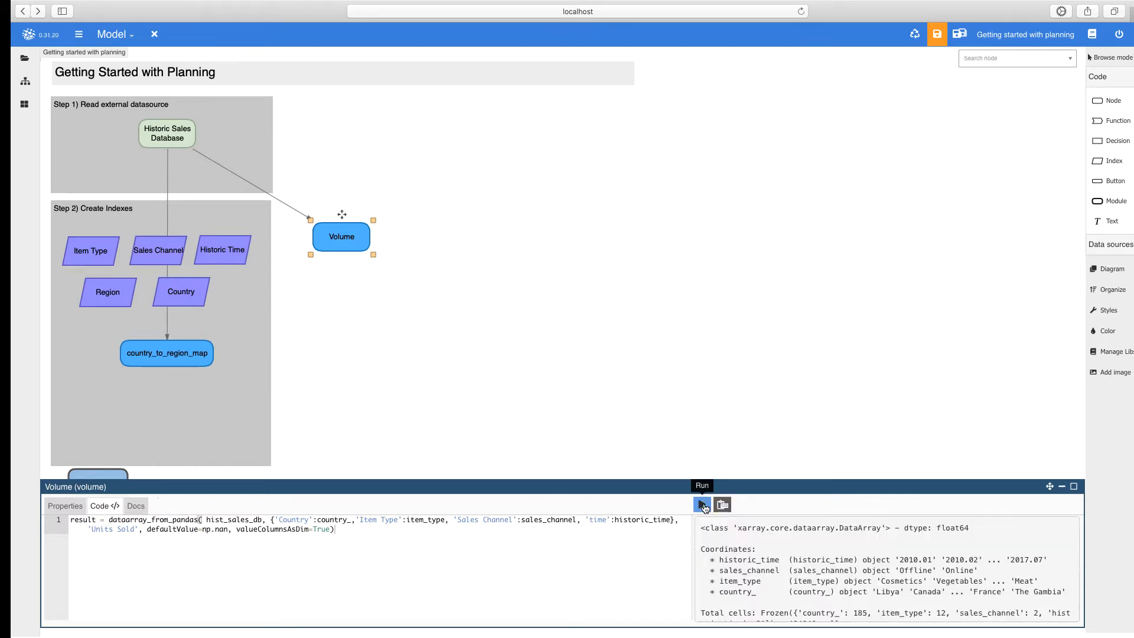
Append .mean('historic_time',skipna=True).fillna(0) to the Volume node's result expression and run the node.
left_click(364, 535)
type(".med")
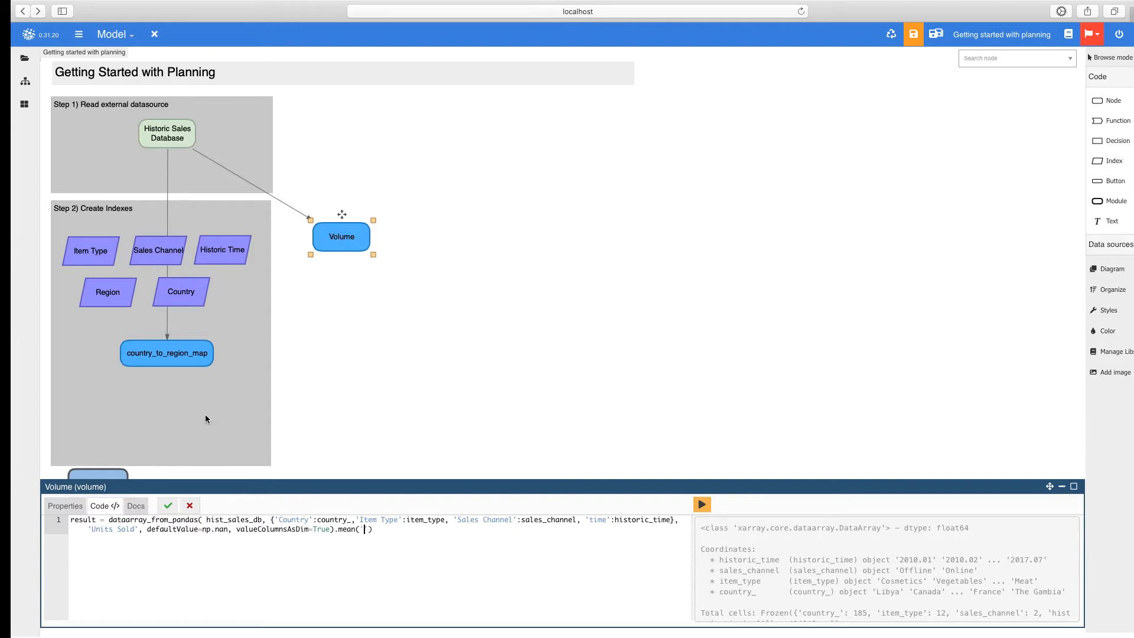
type("historic_time")
type(",skipna=True).fillna(0")
left_click(167, 508)
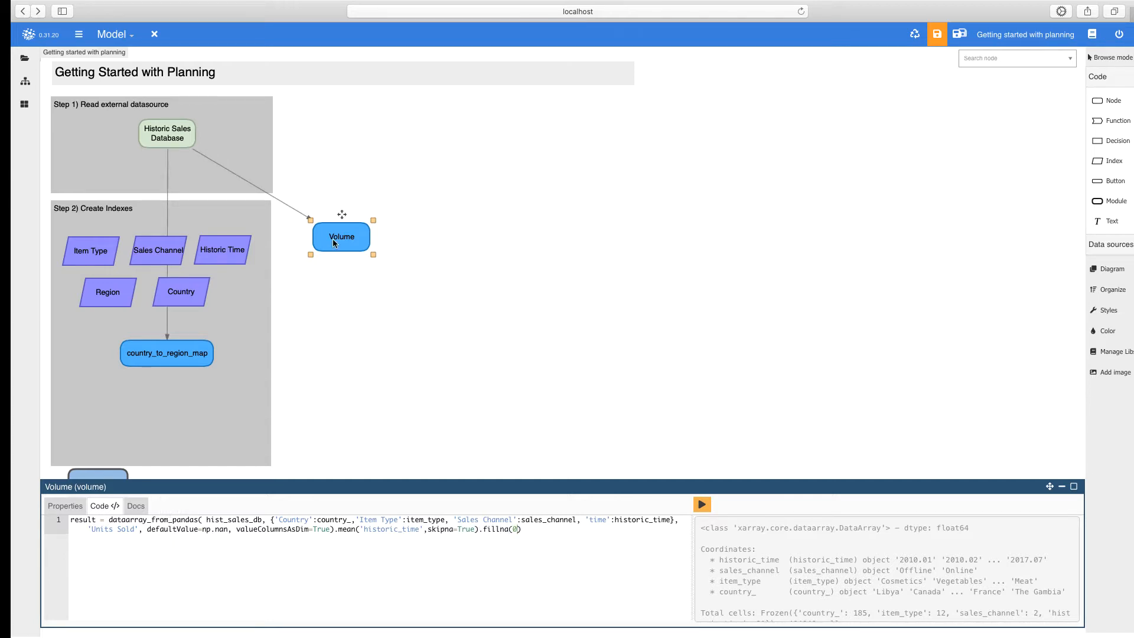
left_click(701, 505)
Open the Volume result table with Item Type across the columns and add a graph to the right of the table.
double_click(351, 241)
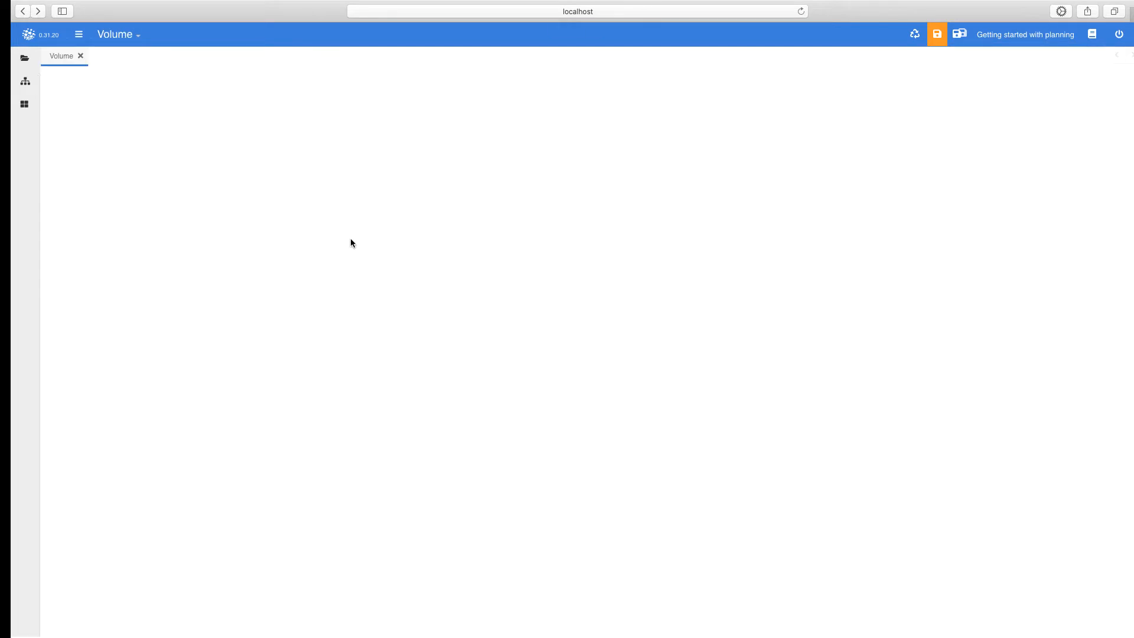
left_click_drag(120, 595, 254, 107)
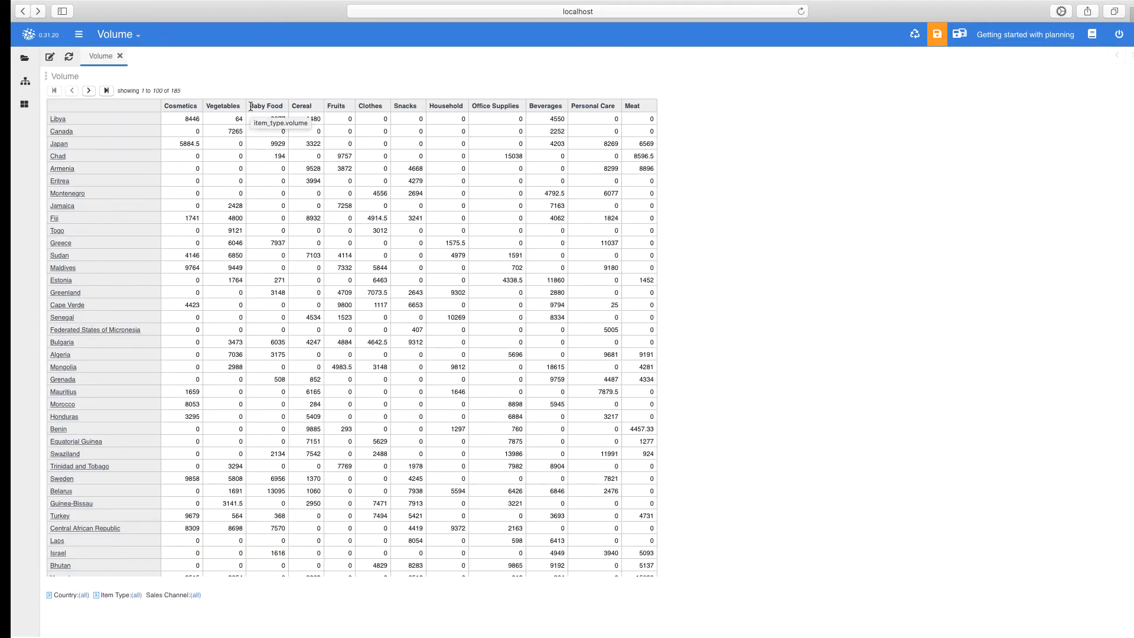
left_click(46, 76)
mouse_move(61, 155)
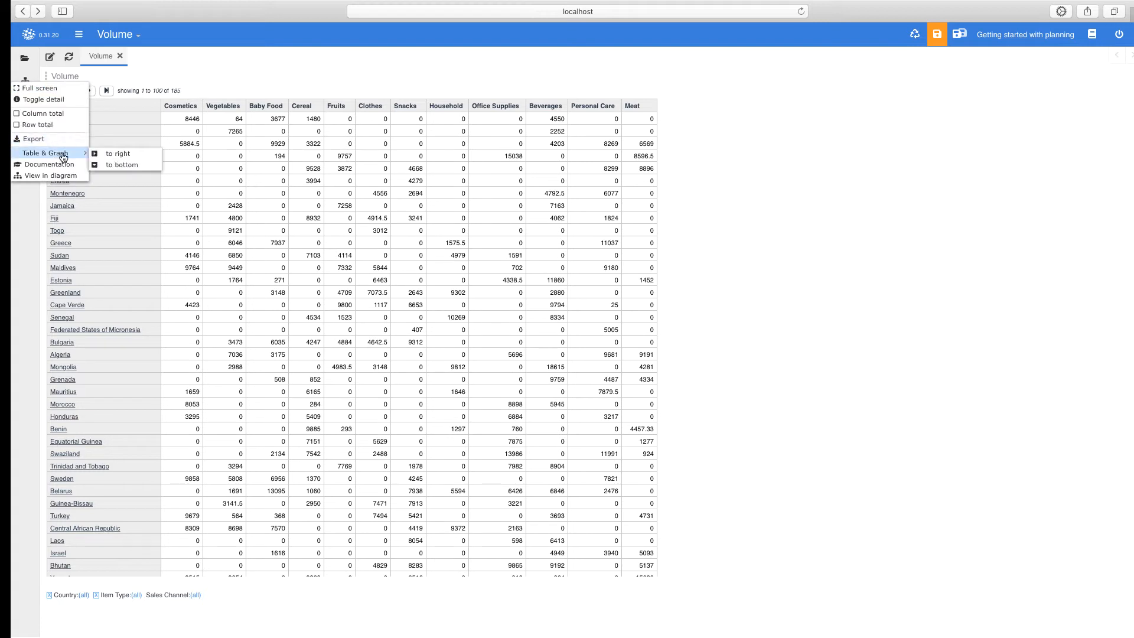
left_click(118, 154)
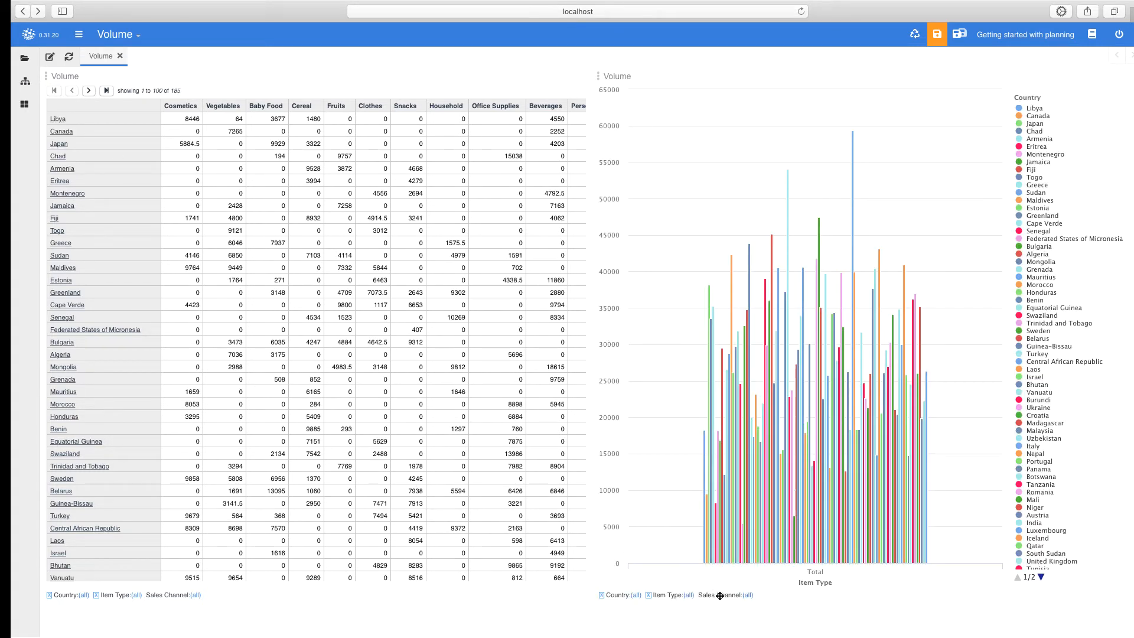
Pivot the Volume table and graph to Sales Channel by Item Type, to the swapped layout, and finally to Country by Sales Channel.
left_click_drag(720, 595, 725, 494)
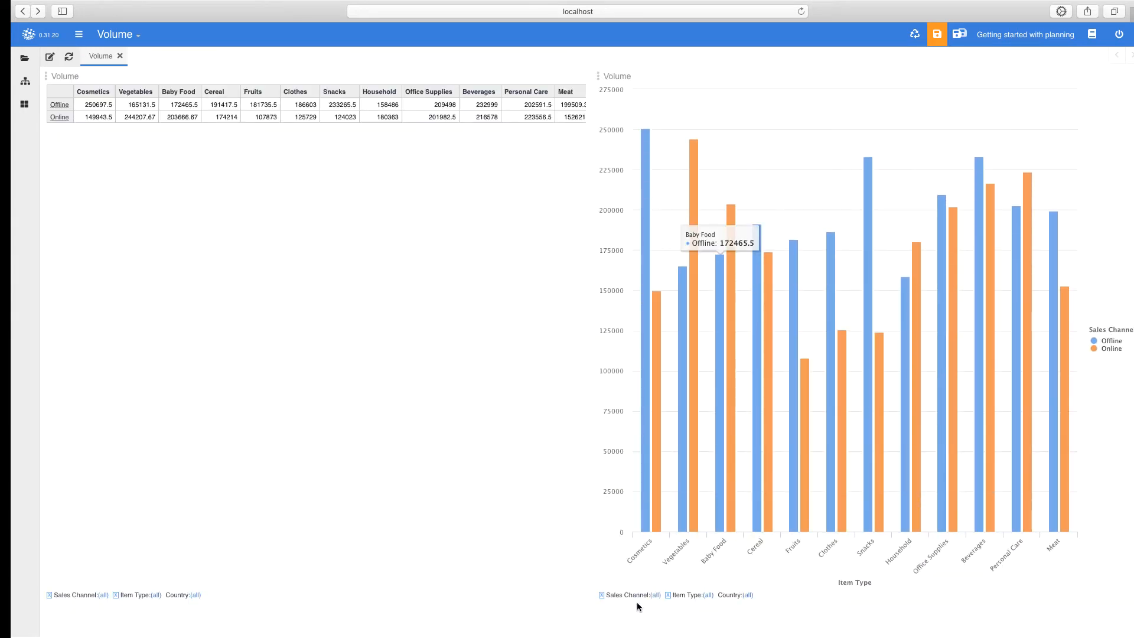
left_click_drag(636, 600, 708, 462)
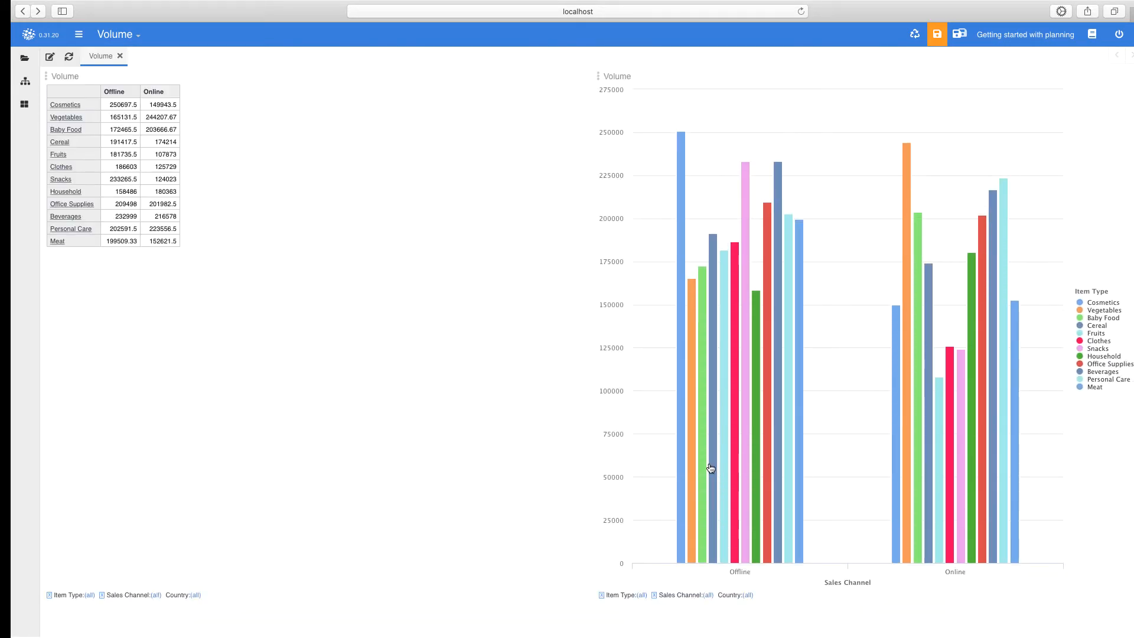
left_click_drag(730, 595, 731, 447)
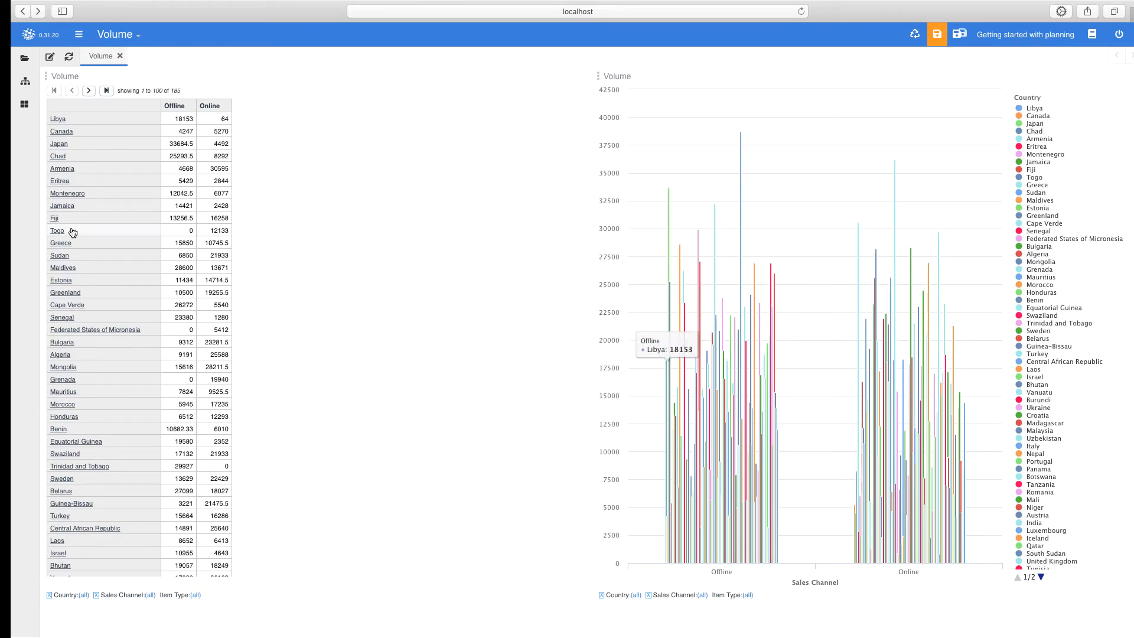
Close the Volume table and graph, and review Volume's default result table before returning to the model diagram.
left_click(120, 57)
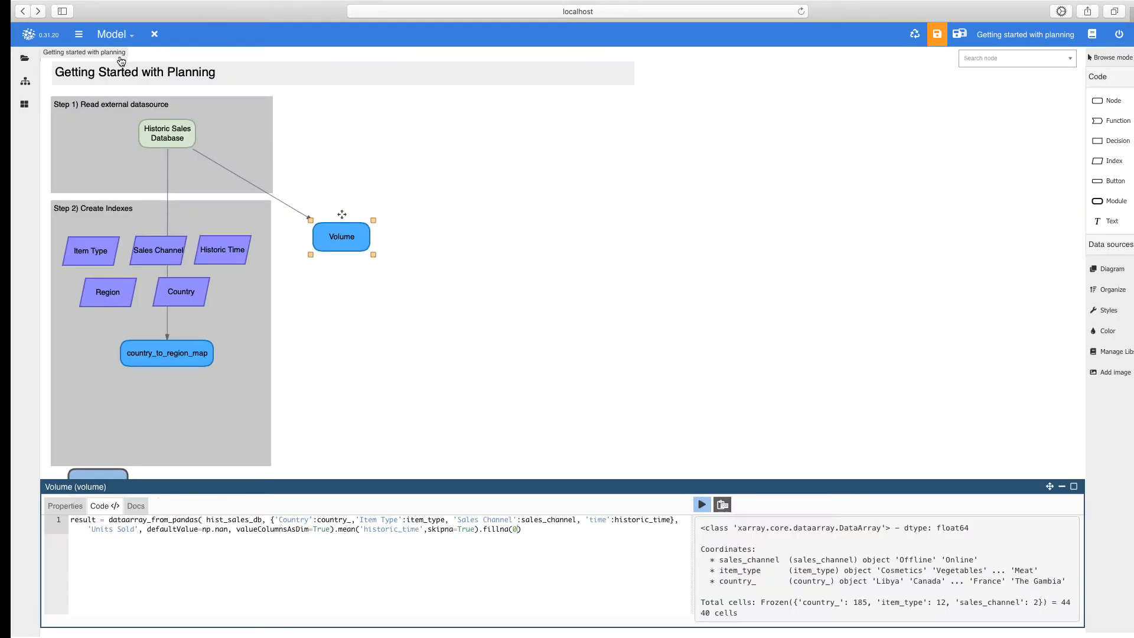
left_click(308, 306)
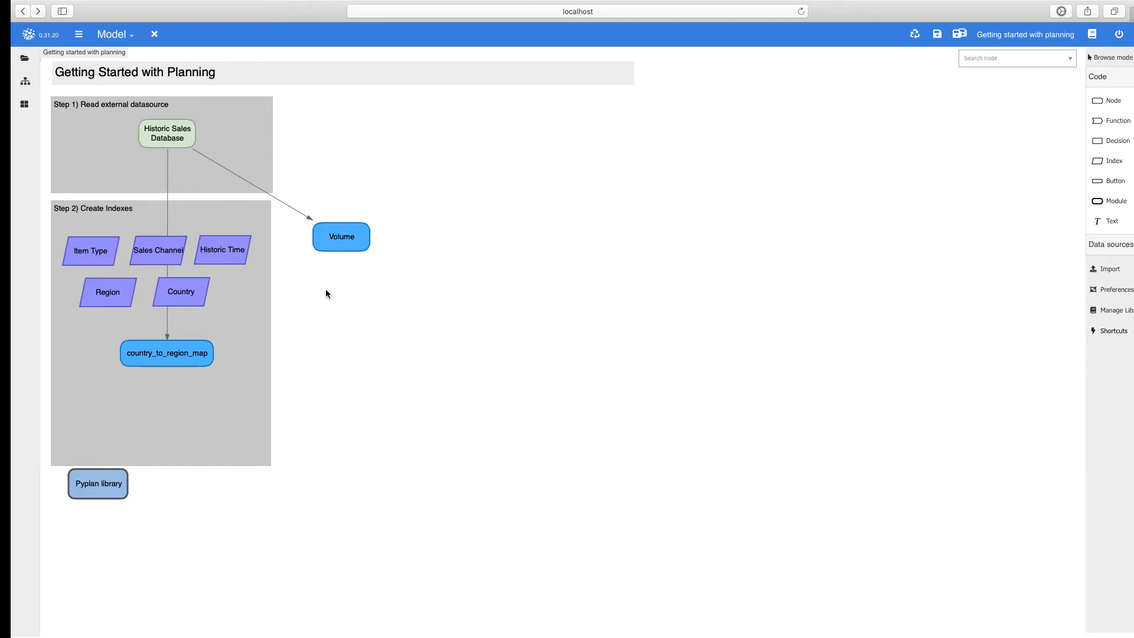
double_click(342, 242)
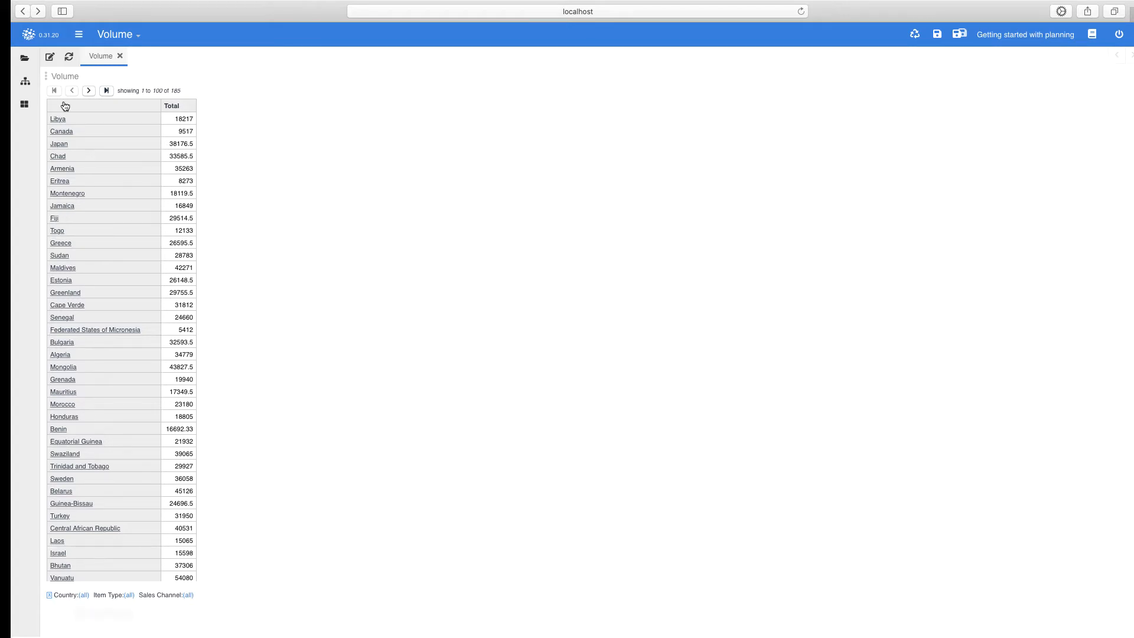
left_click(120, 56)
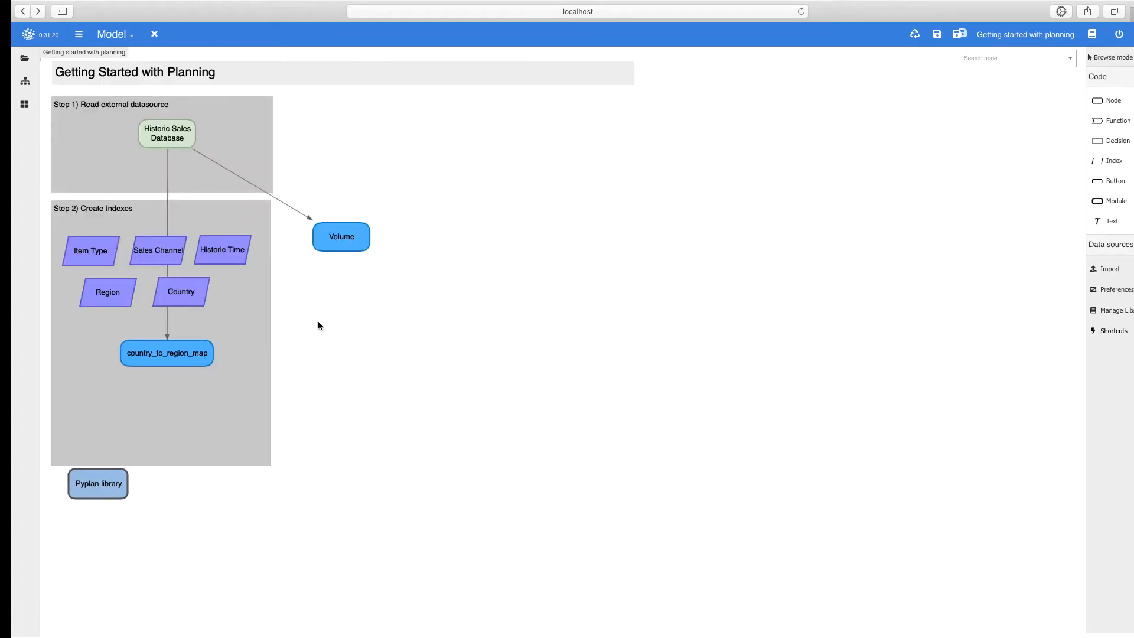
Add self.set_hierarchy(['region'],['country_to_region_map']) above the result line in the Country index code and apply the change.
left_click(191, 297)
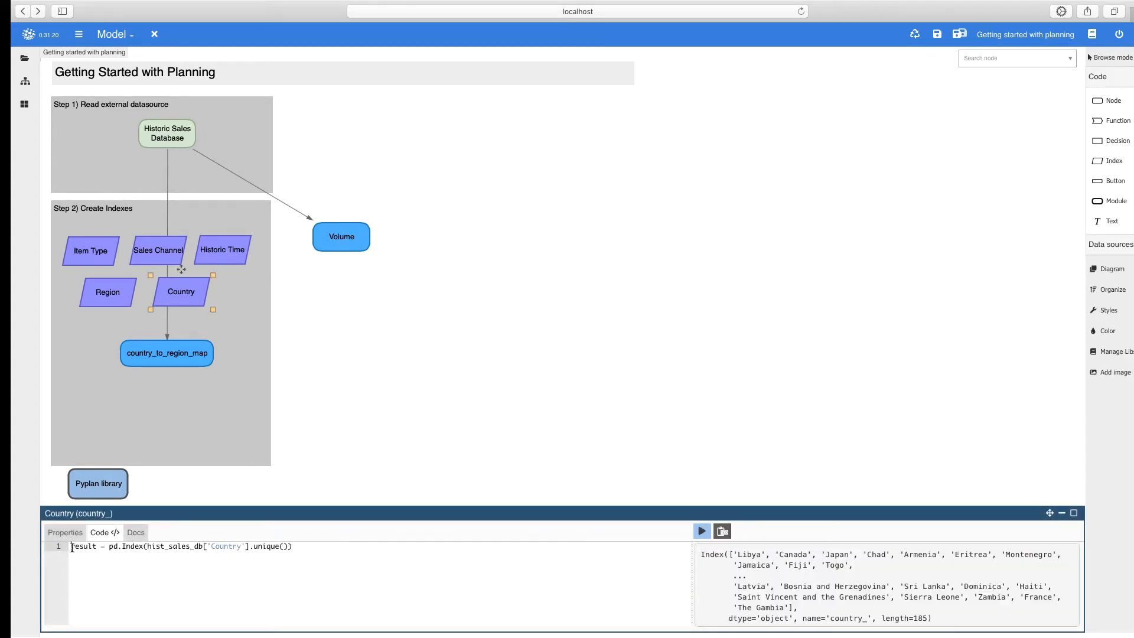
key("Return")
key("Up")
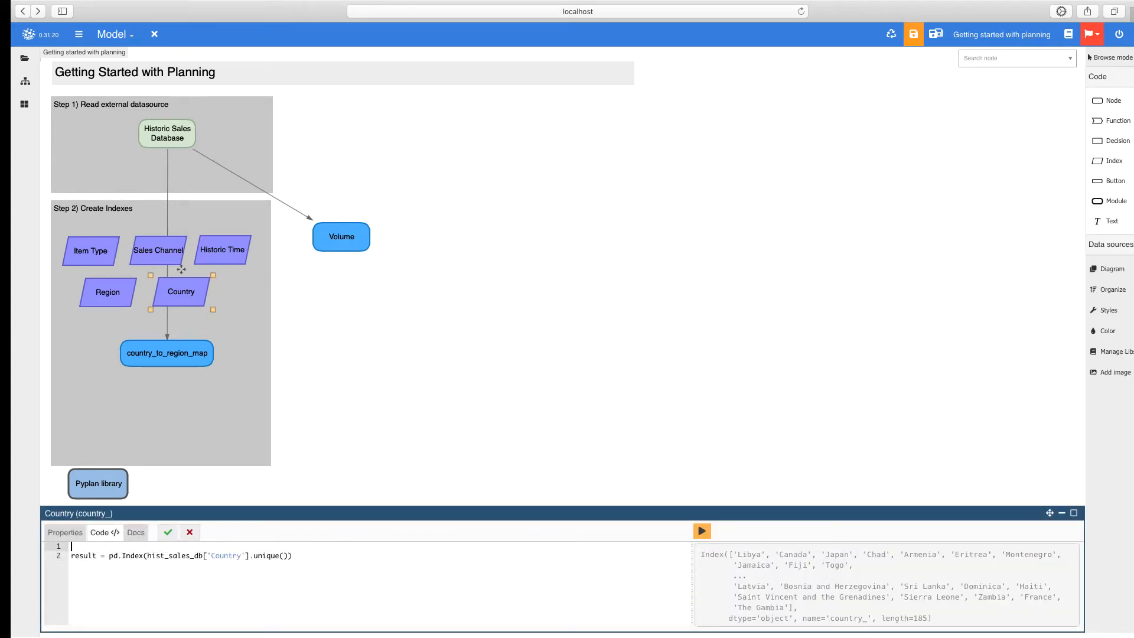
key("Return")
key("Up")
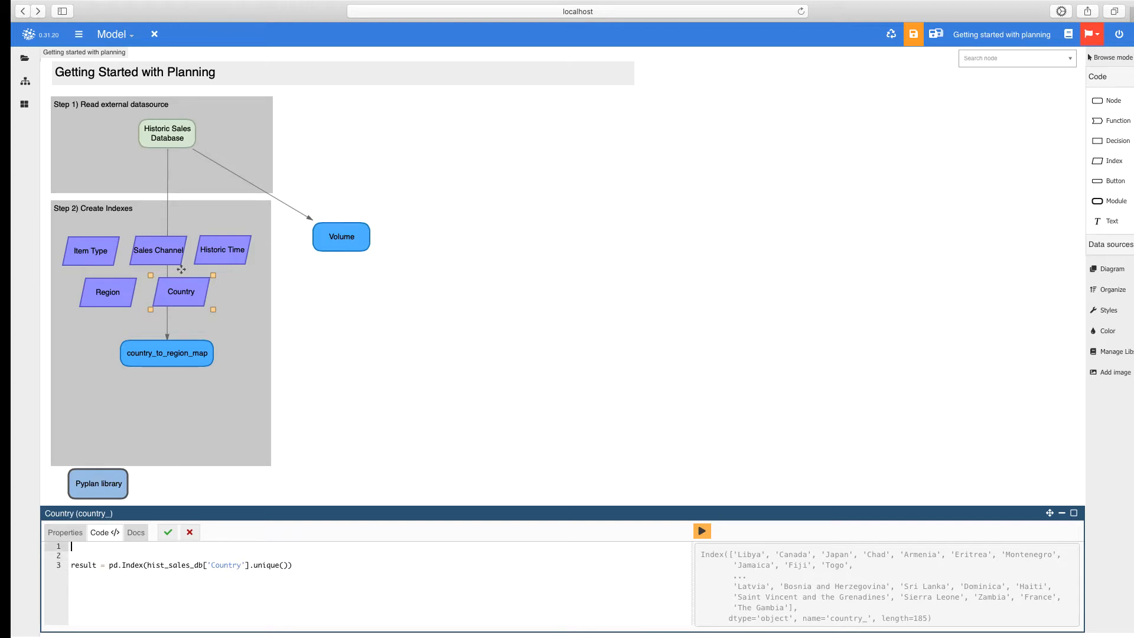
type("self.set_hierarchy(['region")
key("Right")
key("Right")
type(",['")
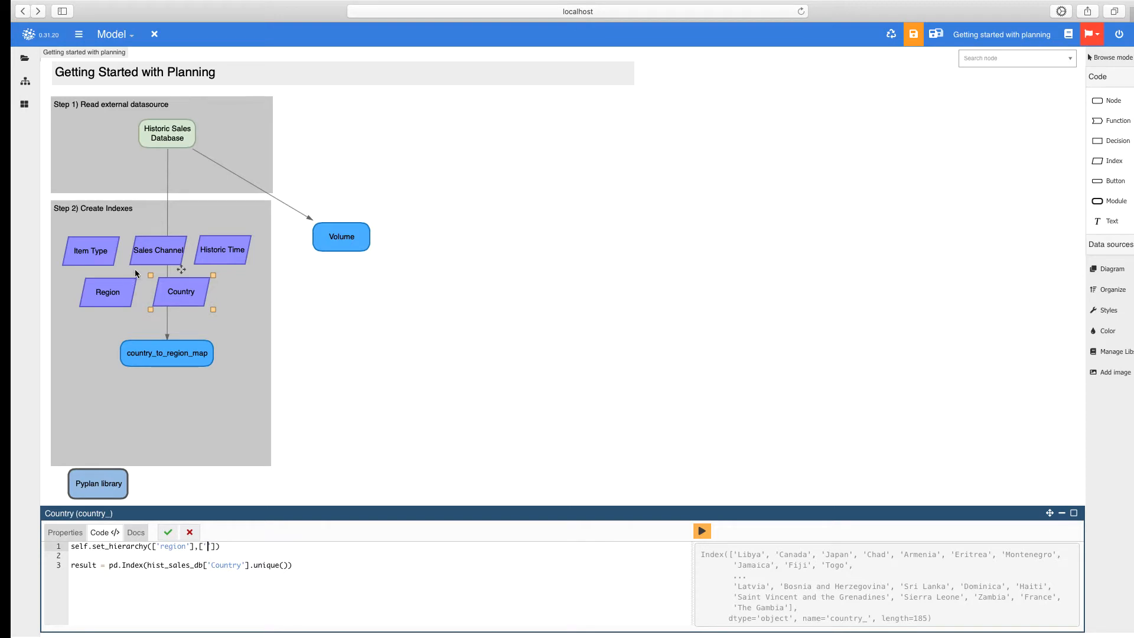
left_click(175, 355)
left_click(168, 533)
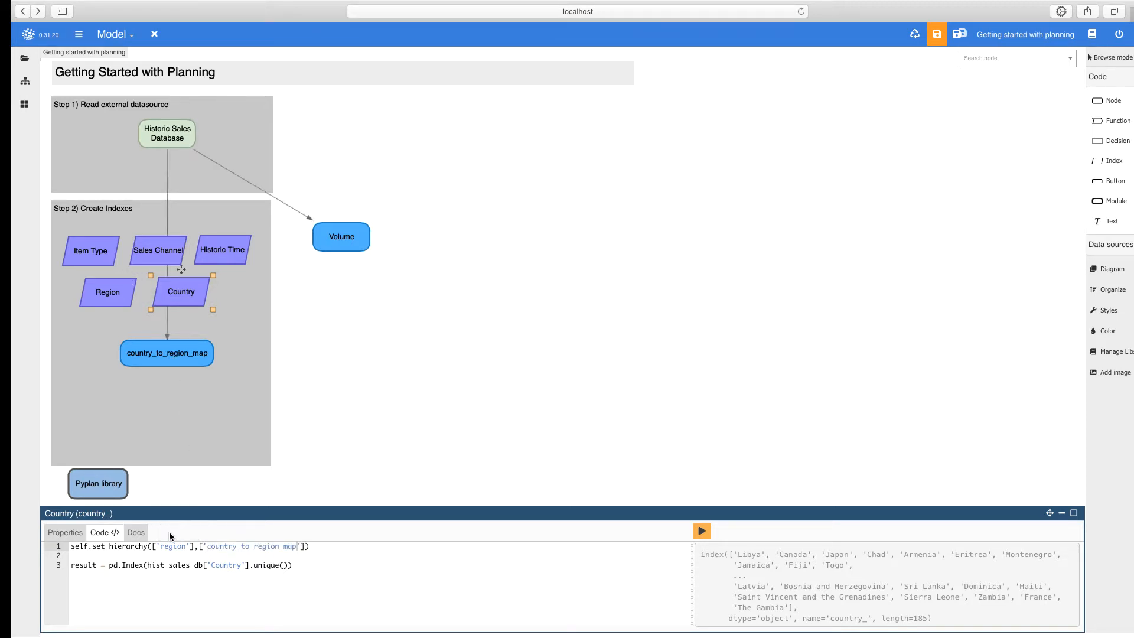
left_click(314, 268)
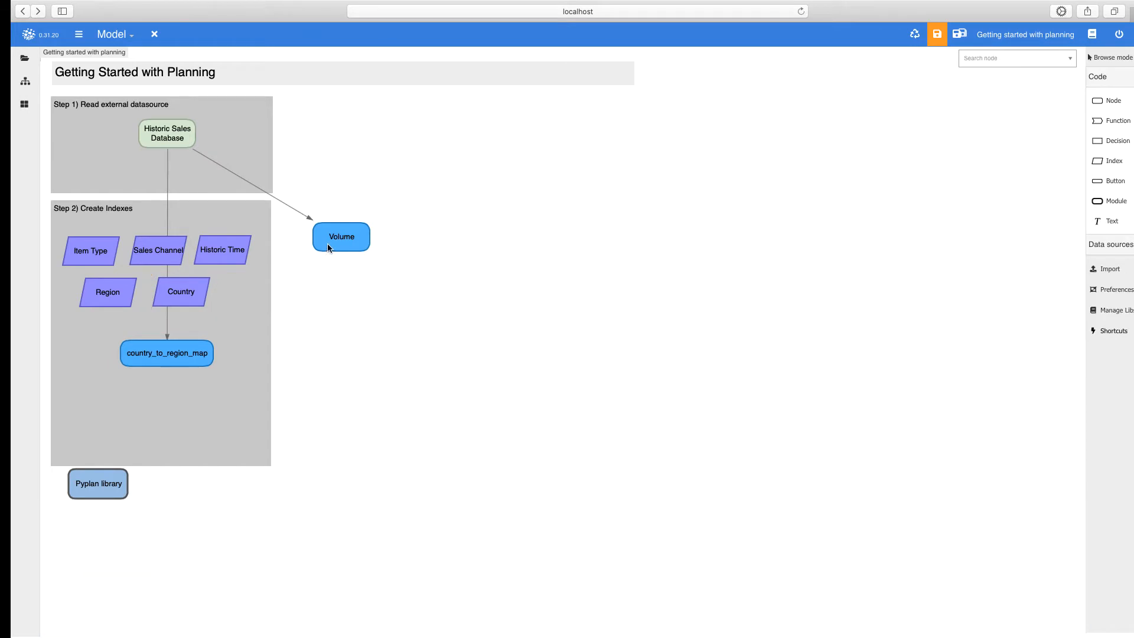
Open the Volume result table with Item Type across the columns and switch its Country rows to the Region level.
double_click(348, 248)
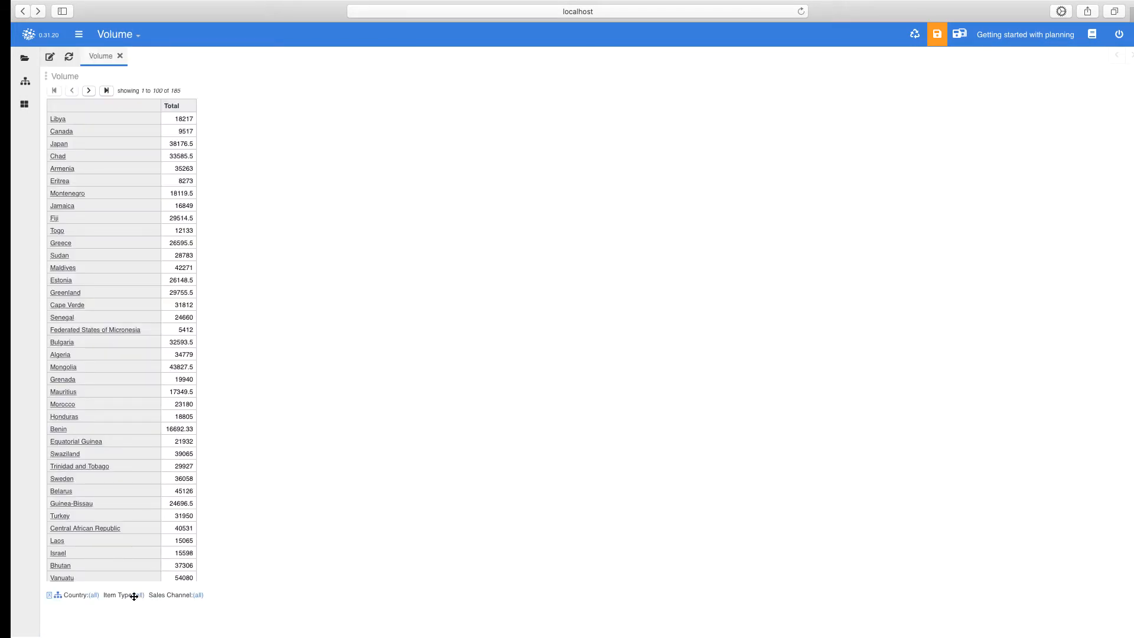
left_click_drag(117, 594, 256, 109)
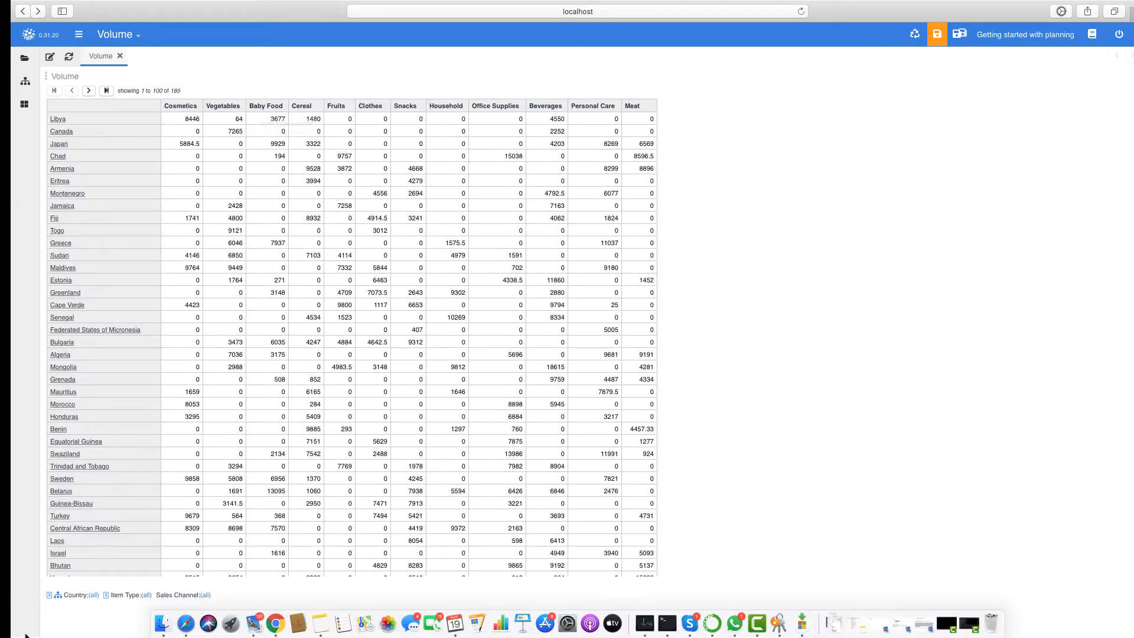
left_click(58, 597)
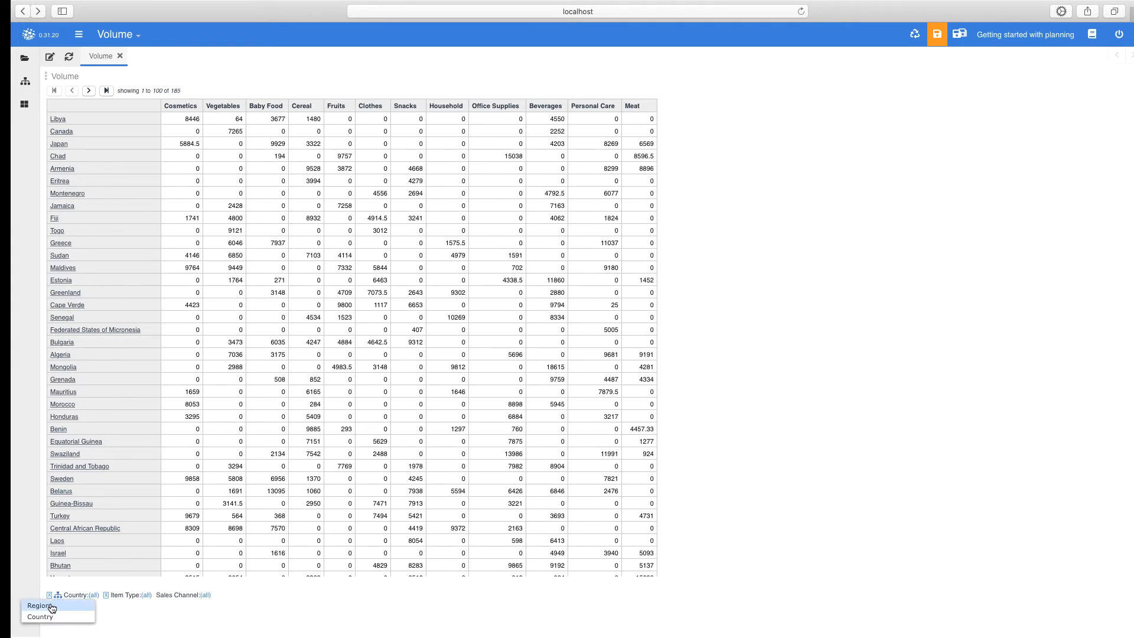
left_click(41, 605)
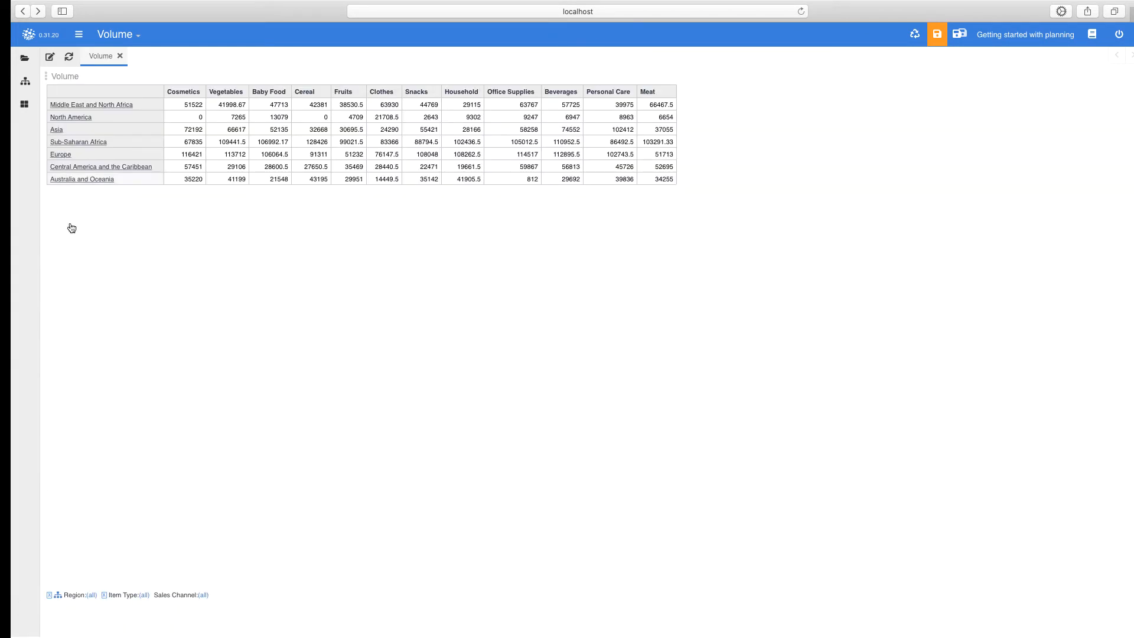
Add a graph below the Volume table and pivot both to Sales Channel rows by Region columns.
left_click(47, 75)
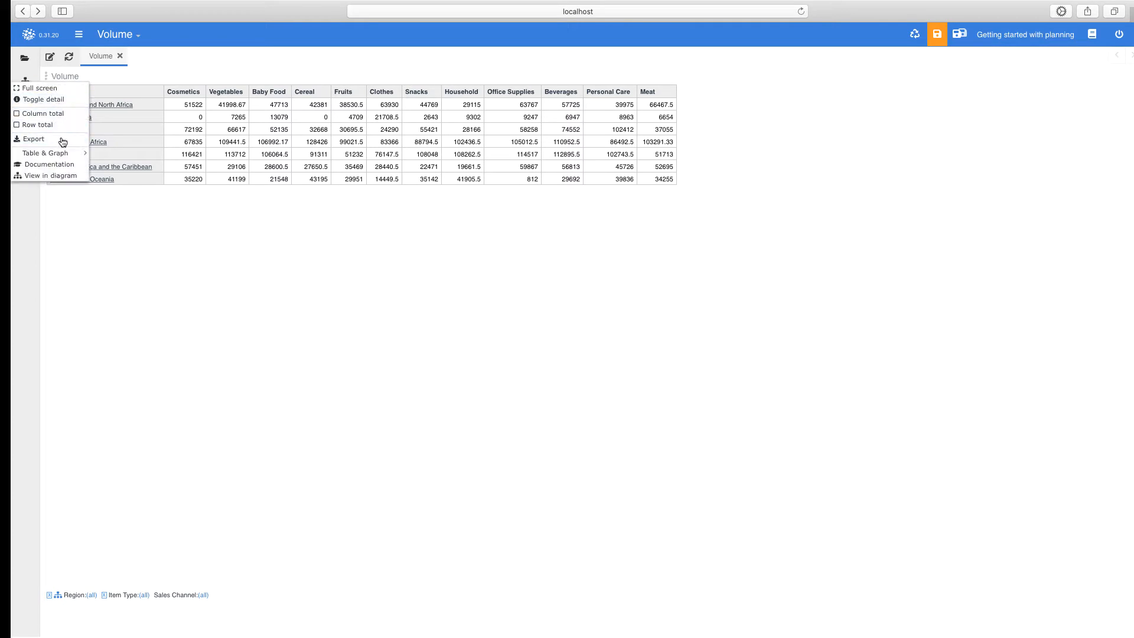
mouse_move(80, 154)
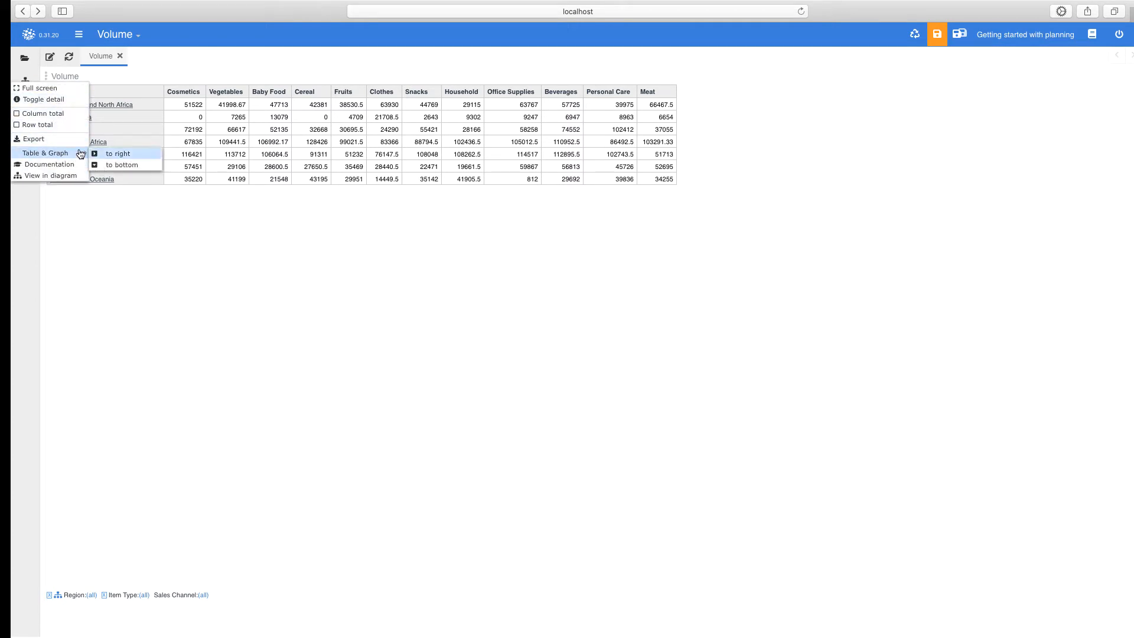
left_click(112, 166)
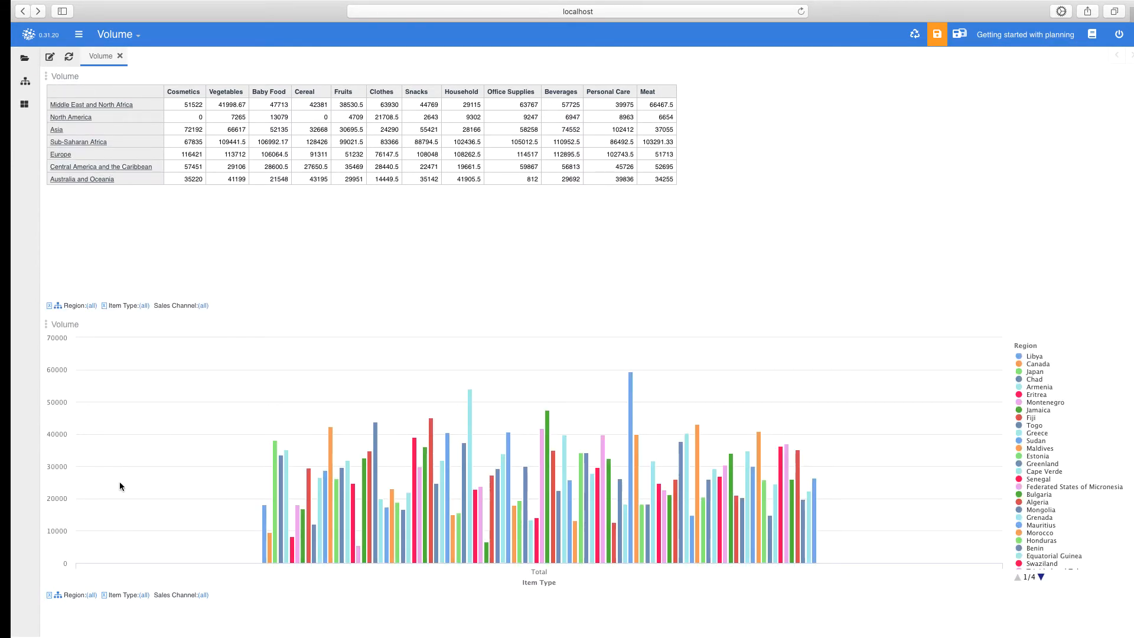
left_click_drag(75, 594, 125, 584)
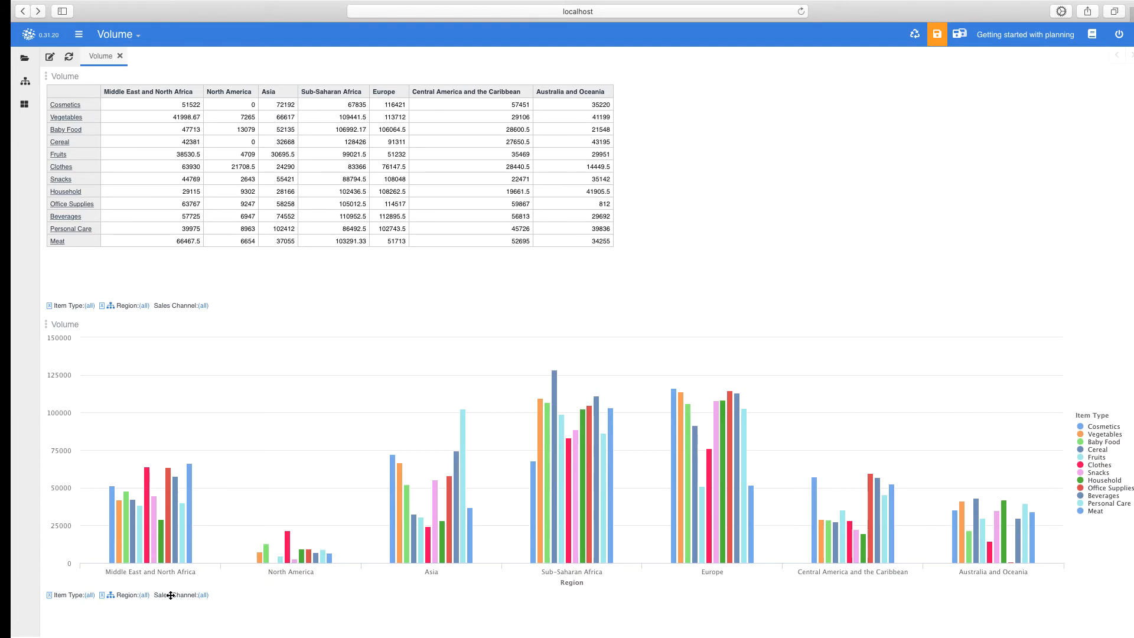
left_click_drag(171, 595, 224, 488)
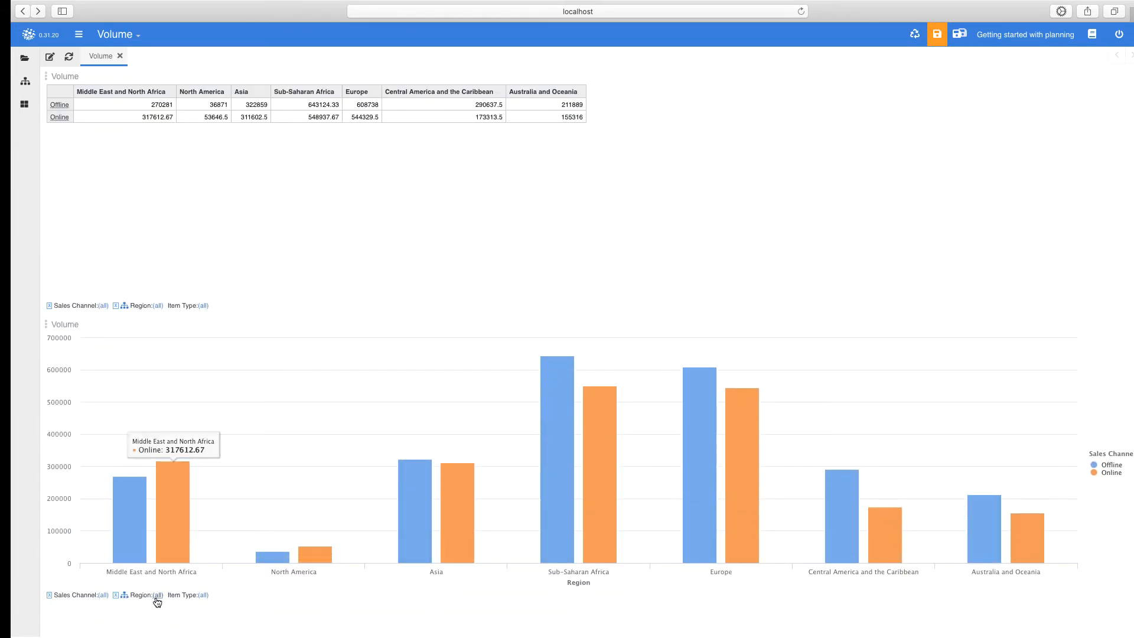
Switch the Volume table and graph from the Region level to Country and close the Volume view.
left_click(135, 597)
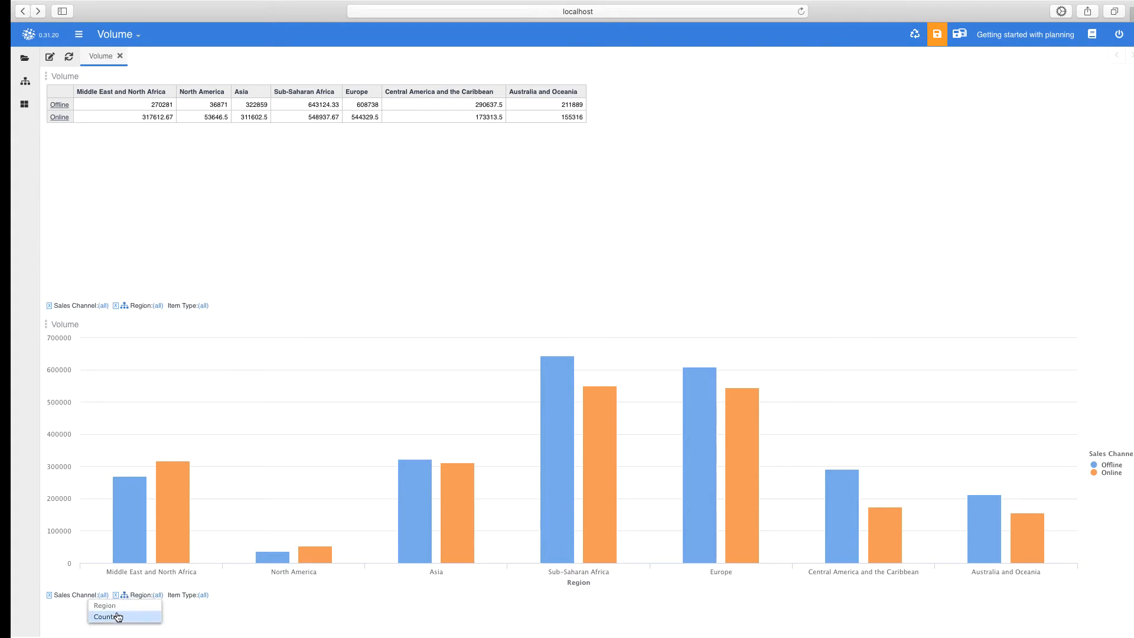
left_click(115, 615)
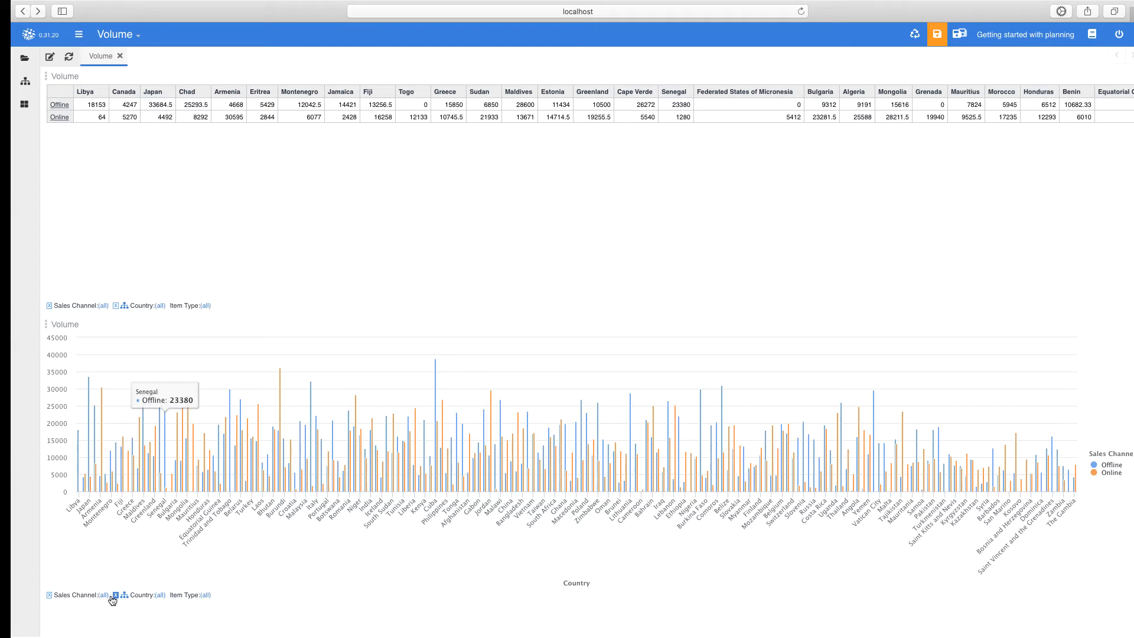
left_click(120, 56)
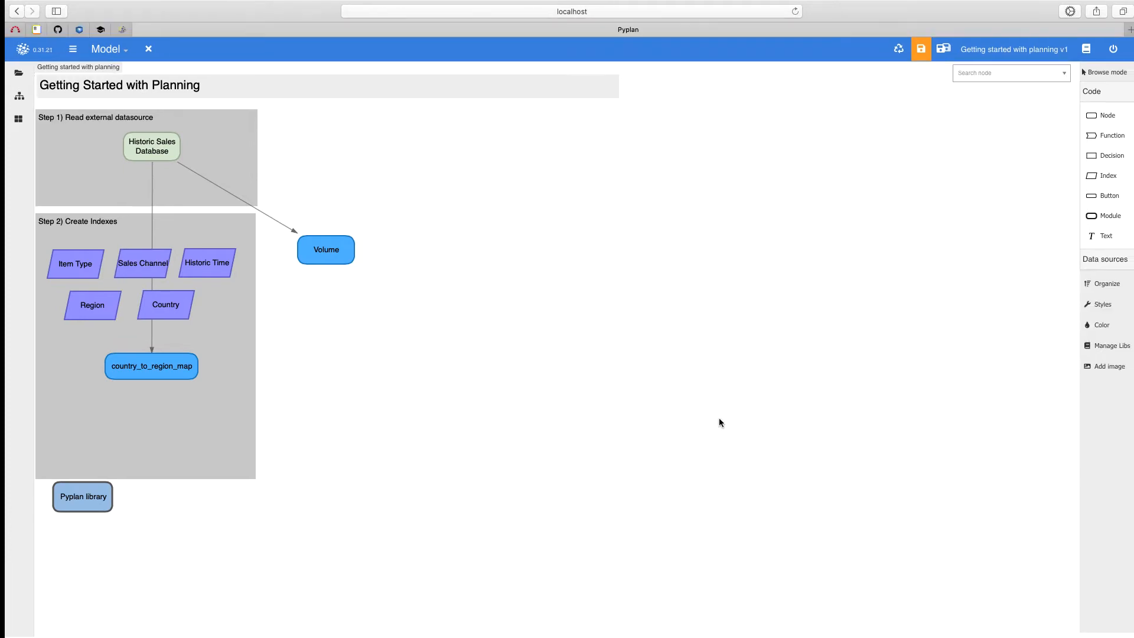
Add a node to the diagram above and beside Volume, titled Volume Adjustment with ID volume_adjustment.
left_click_drag(1091, 134, 372, 149)
left_click_drag(453, 133, 456, 134)
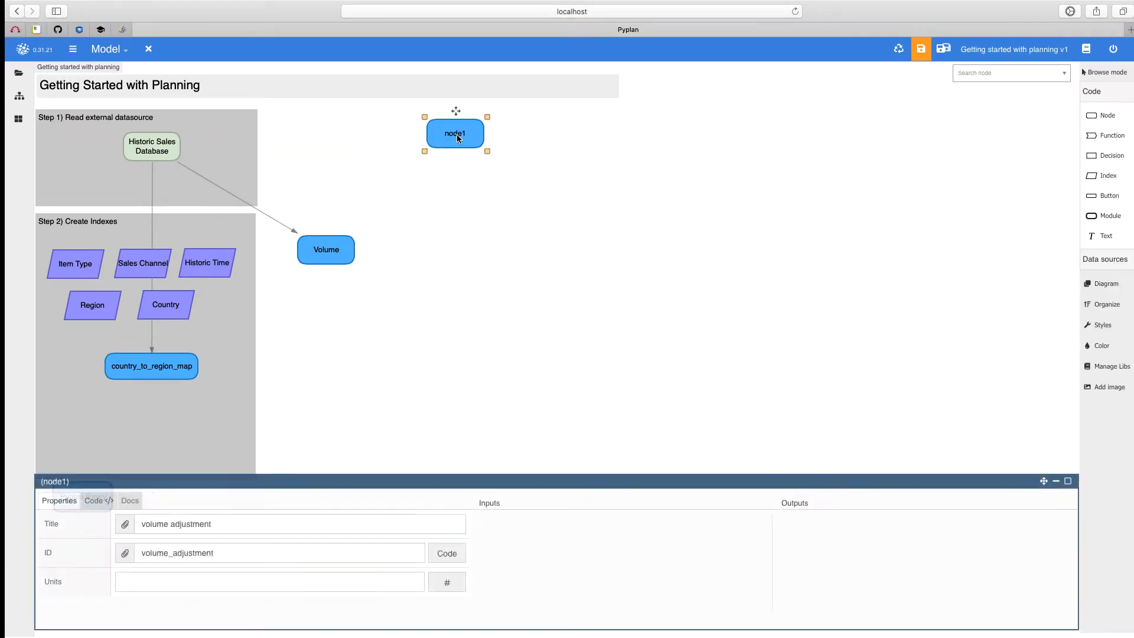
type("Volume ")
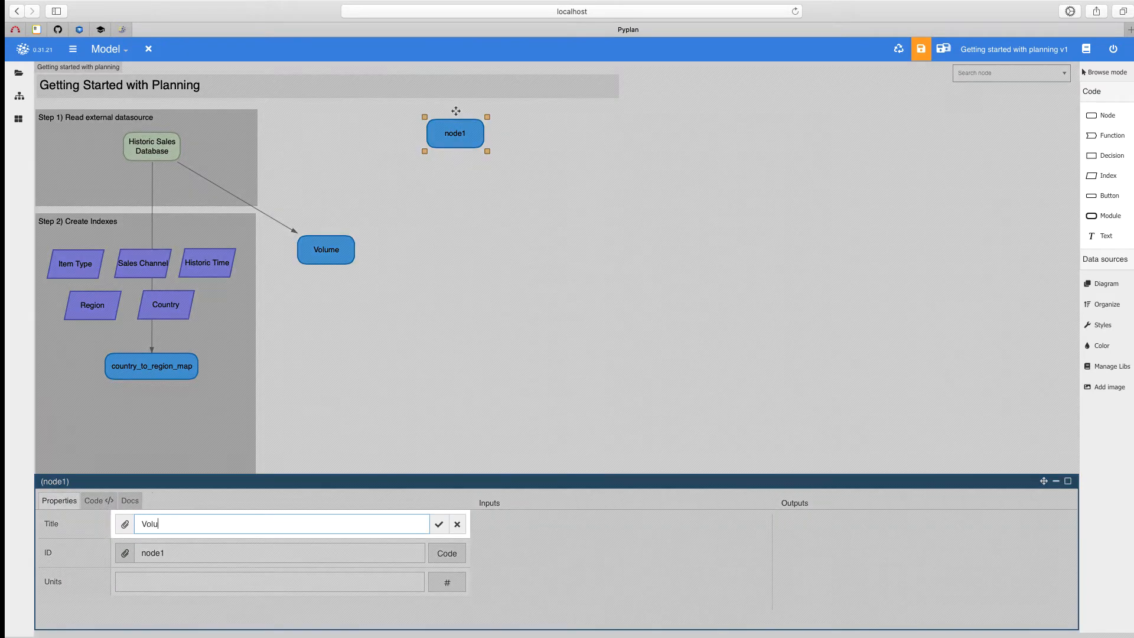
type("Adjustmente")
key("Tab")
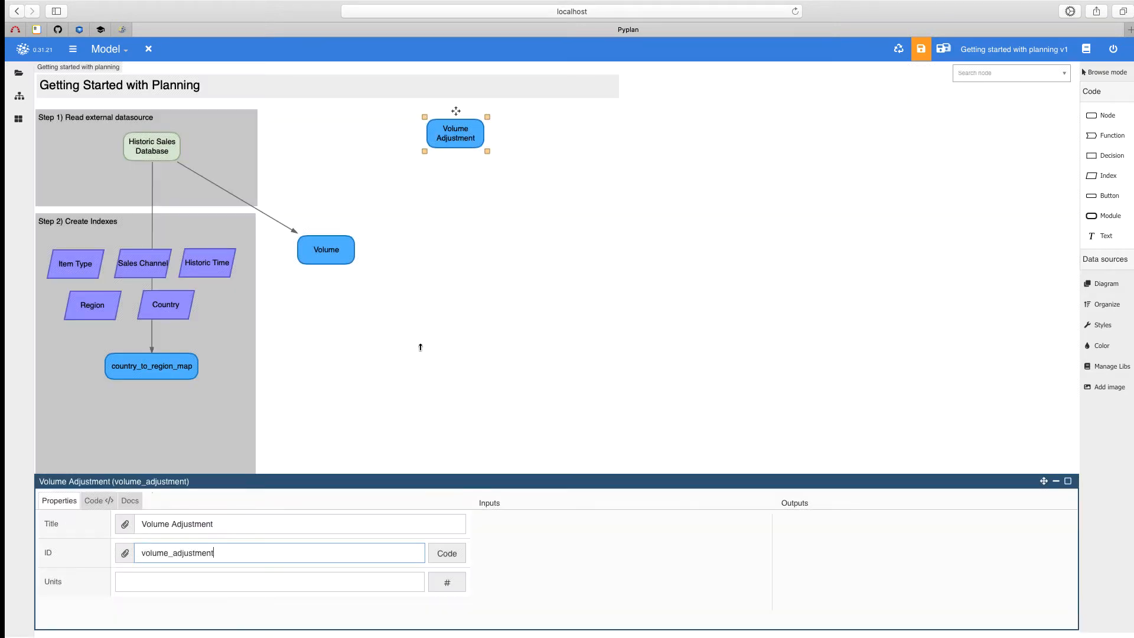
Define Volume Adjustment as an xr.DataArray over item_type_, with eleven item types from Cosmetics to Personal Care, 0.8 for Vegetables and 1.0 for the others.
left_click(446, 553)
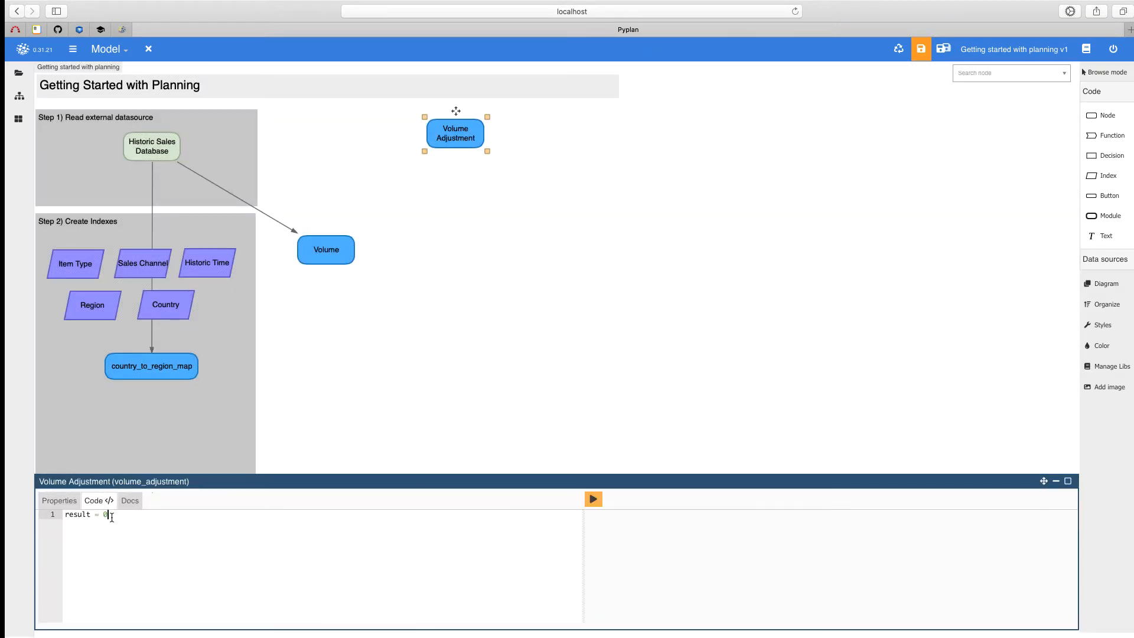
left_click_drag(111, 516, 63, 516)
type("item_type_ = xr.Coordinate('item_type',['Cosmetics', 'Vegetables', 'Baby Food', 'Cereal','Fruits', 'Clothes','Snacks', 'Household', 'Office Supplies', 'Beverages', 'Personal Care'])  result = xr.DataArray([1.0,0.8,1.0,1.0,1.0,1.0,1.0,1.0,1.0,1.0,1.0],[item_type_])")
double_click(81, 515)
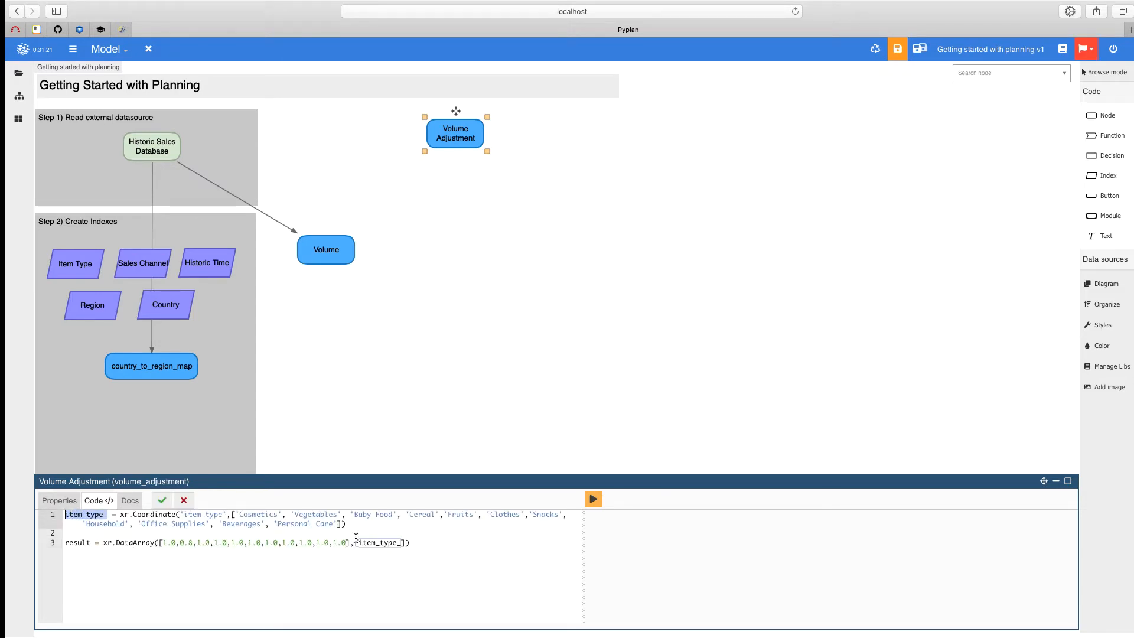
left_click_drag(355, 543, 407, 542)
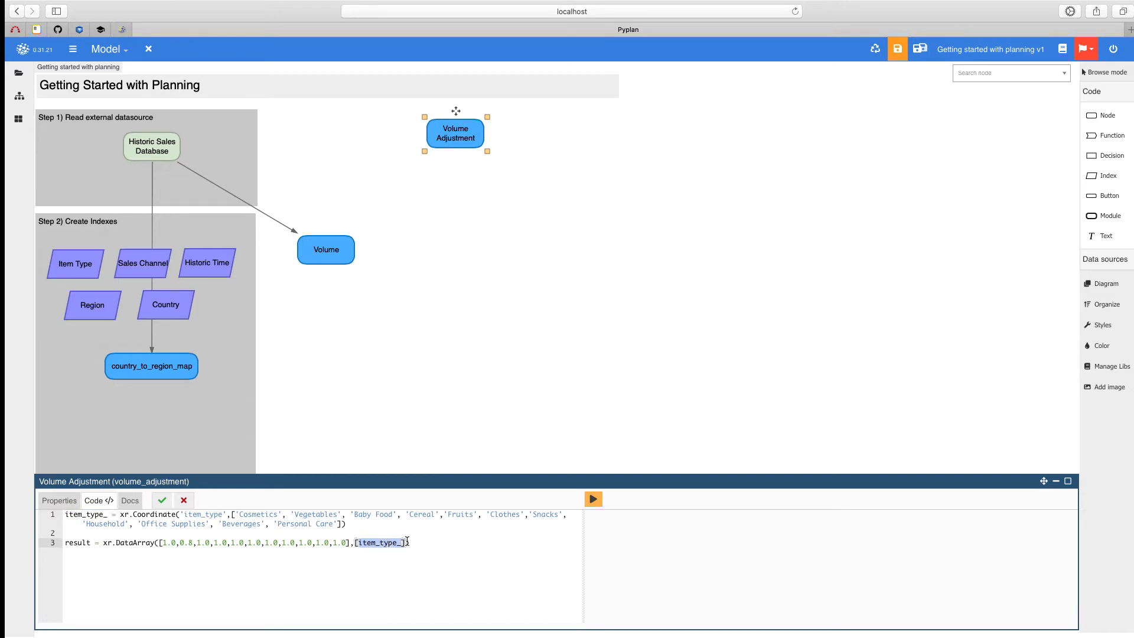
left_click(163, 502)
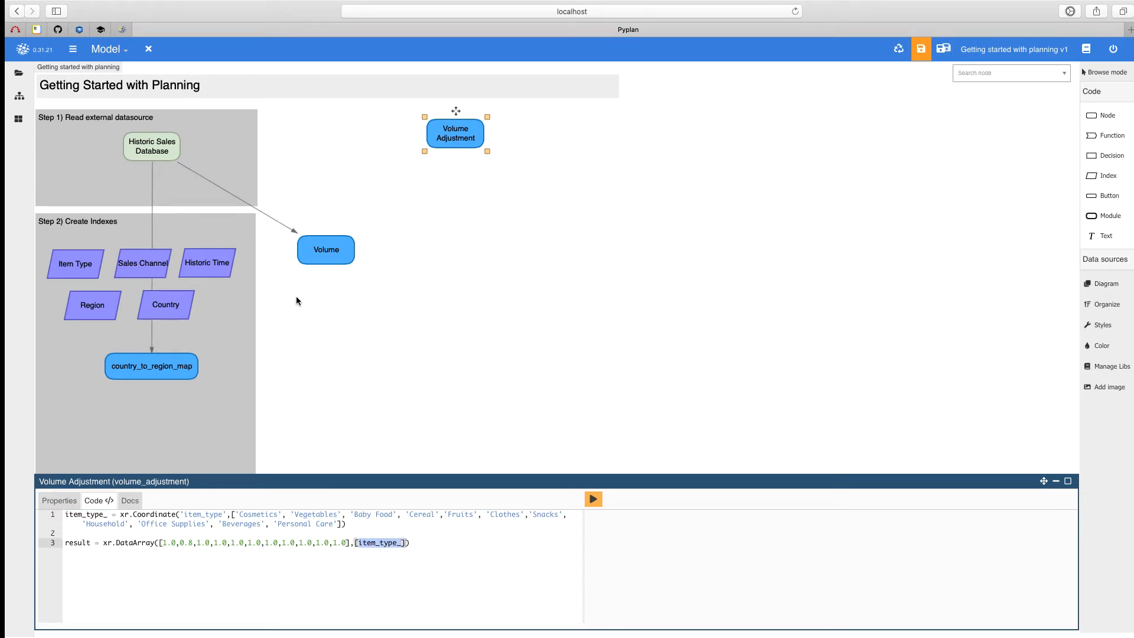
Color the Volume Adjustment node yellow and deselect it.
left_click(1102, 345)
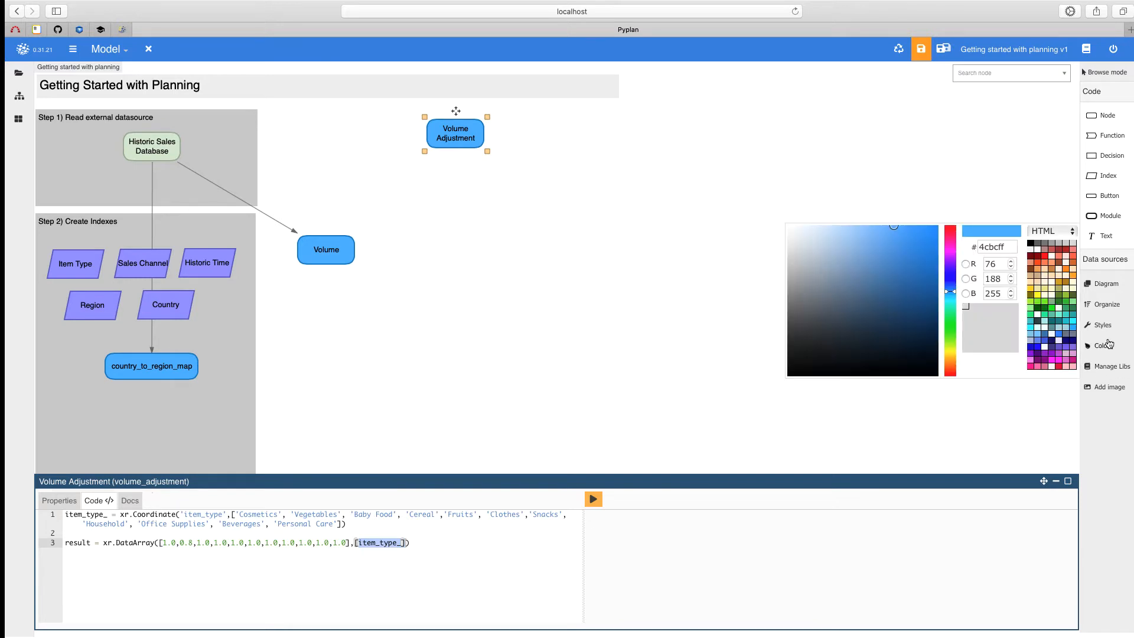
left_click(1039, 297)
left_click(612, 342)
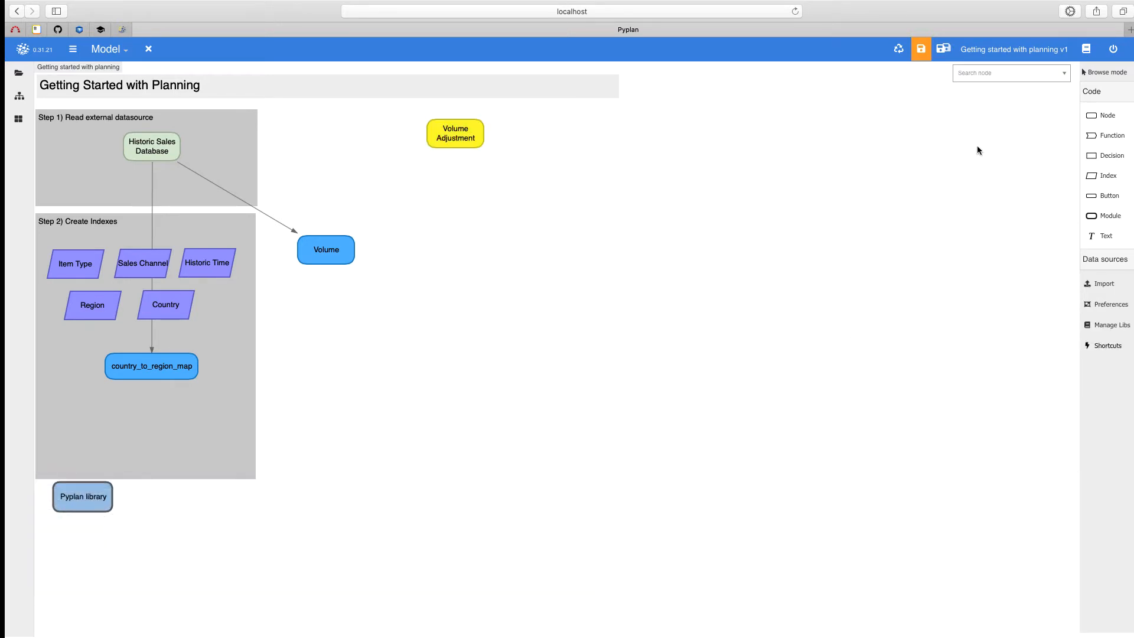
Add a node between Volume and the area below Volume Adjustment, titled "Example where adjusted volume absorbs elements of Item Type", with the ID derived from that title.
left_click_drag(1086, 114, 448, 250)
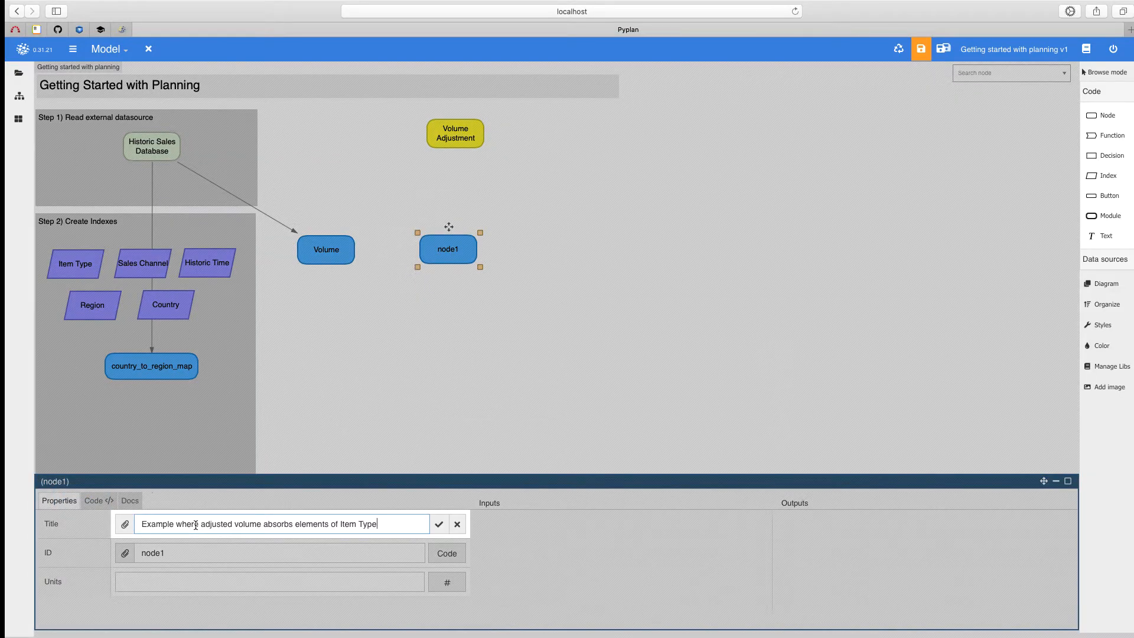
key("Return")
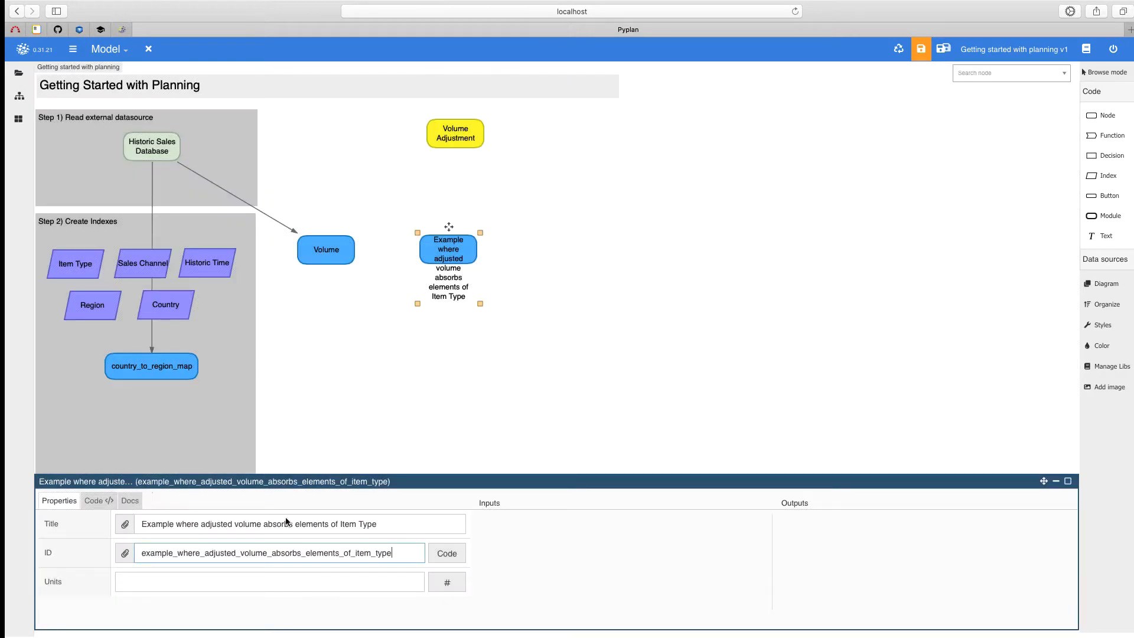
left_click(446, 553)
Define the example node as result = volume + volume_adjustment and enlarge its box so the whole title fits inside.
left_click(126, 517)
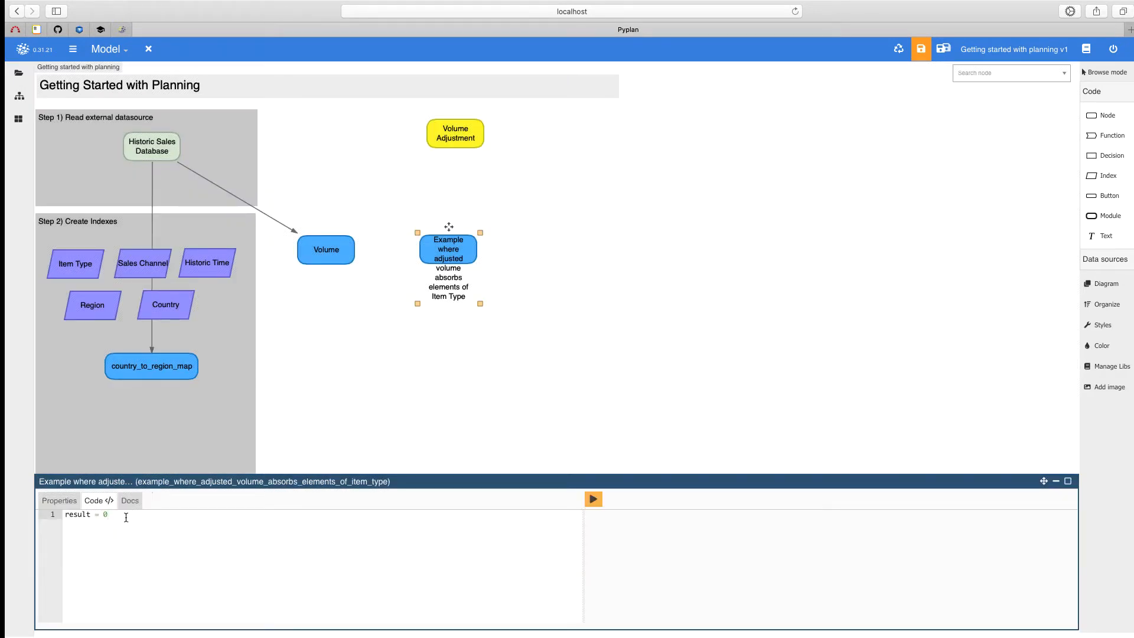
key("BackSpace")
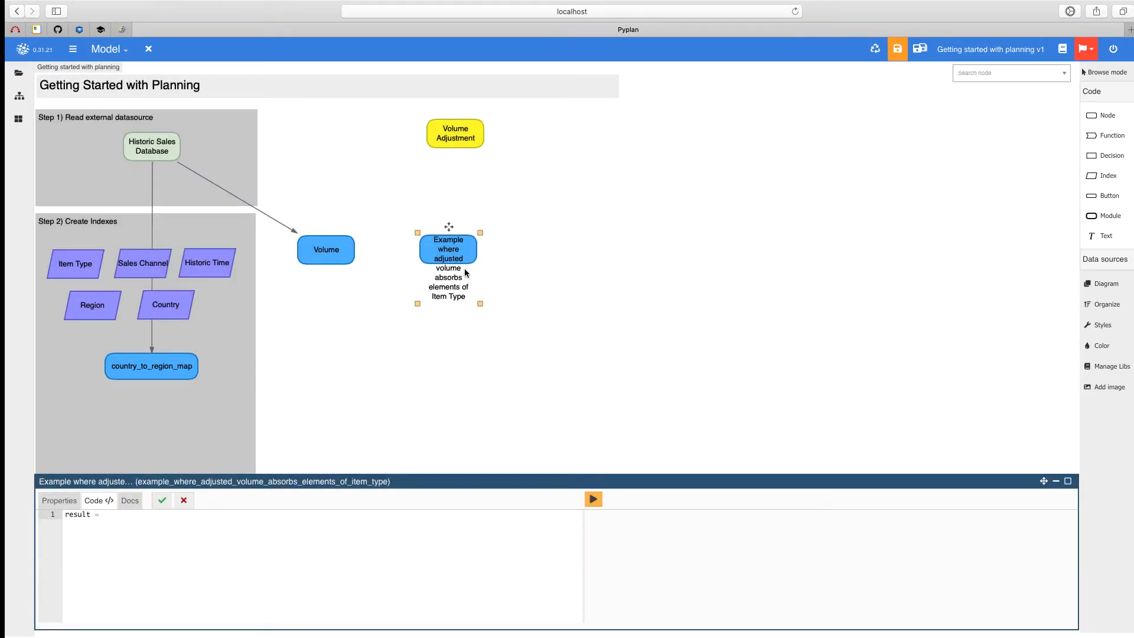
type("volume +")
left_click(460, 136, "alt")
left_click(162, 501)
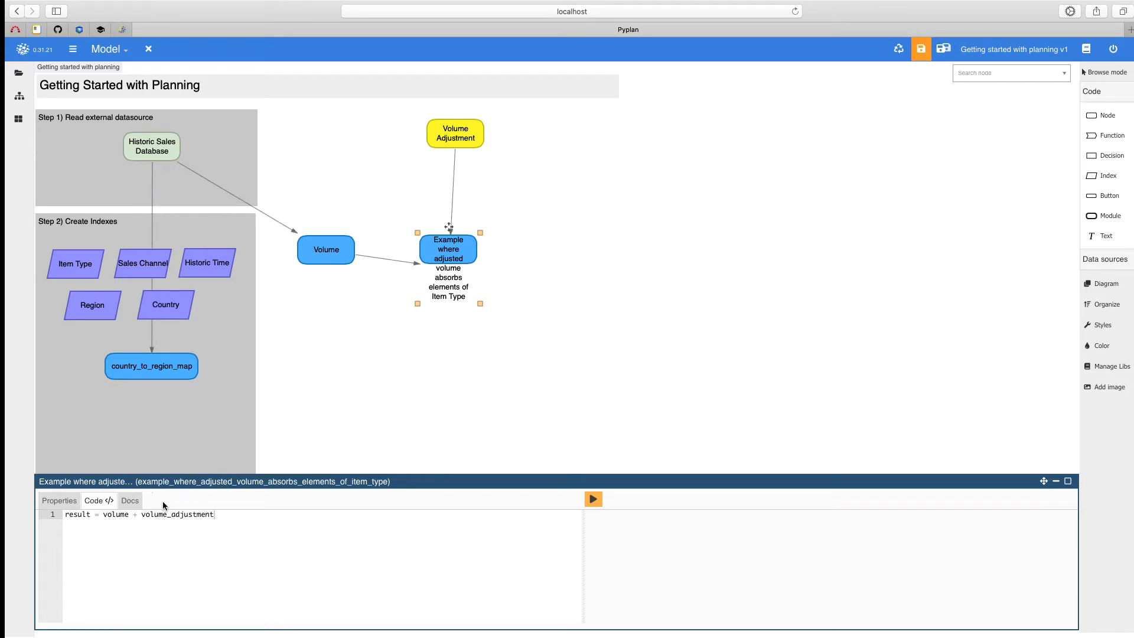
left_click_drag(479, 304, 520, 287)
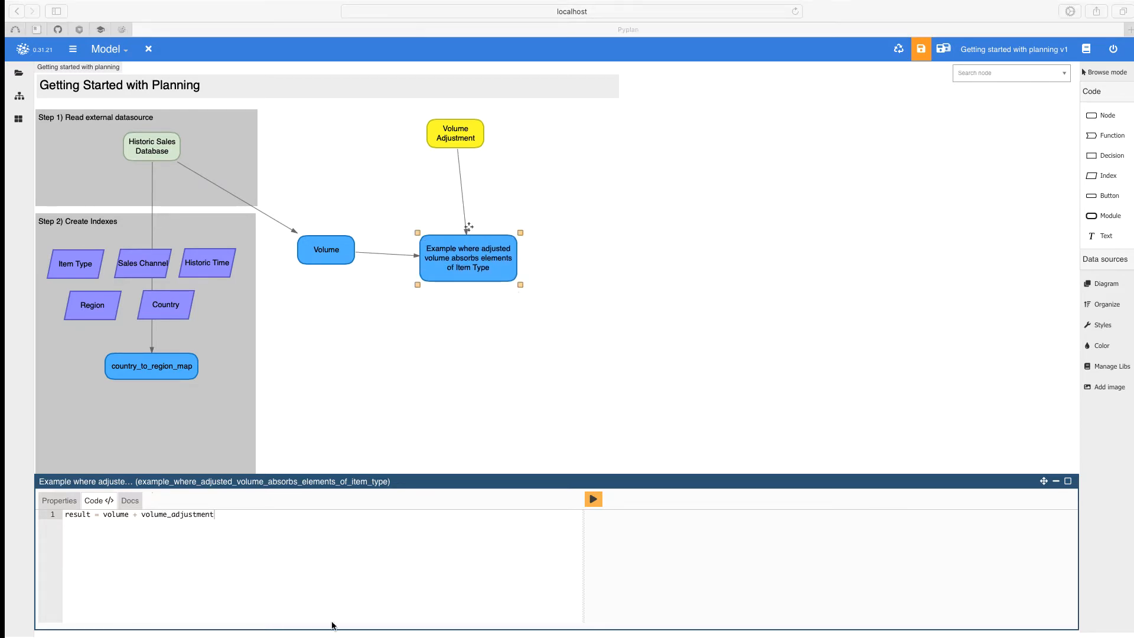
Evaluate the example node, check its item_type coordinates, view its table by Item Type instead of Country, and close the view.
left_click(594, 501)
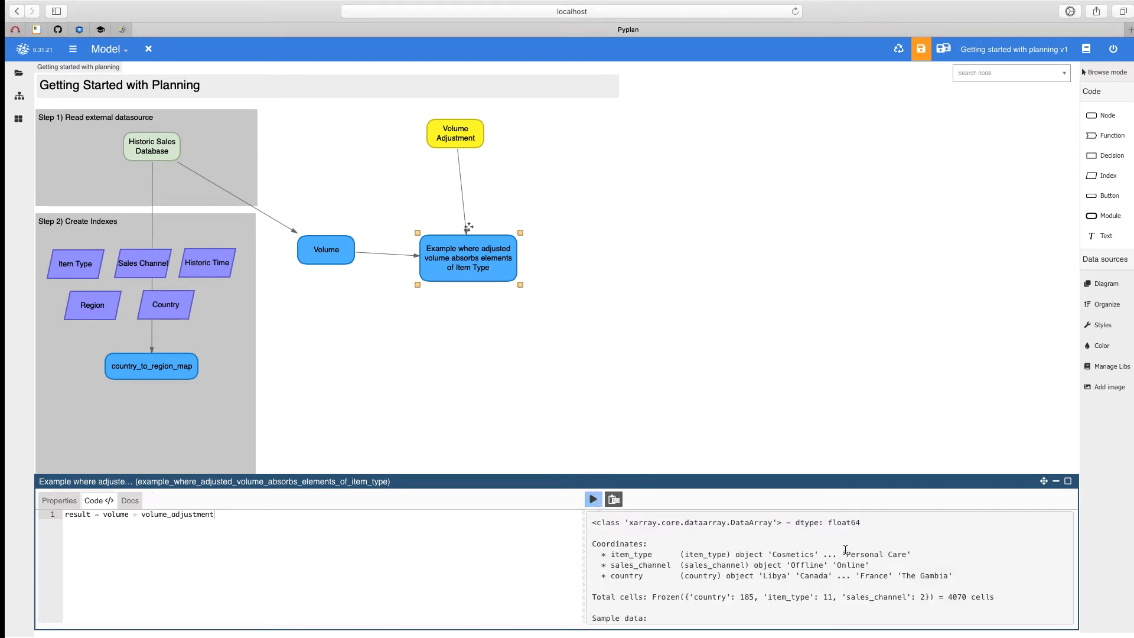
left_click_drag(843, 553, 912, 549)
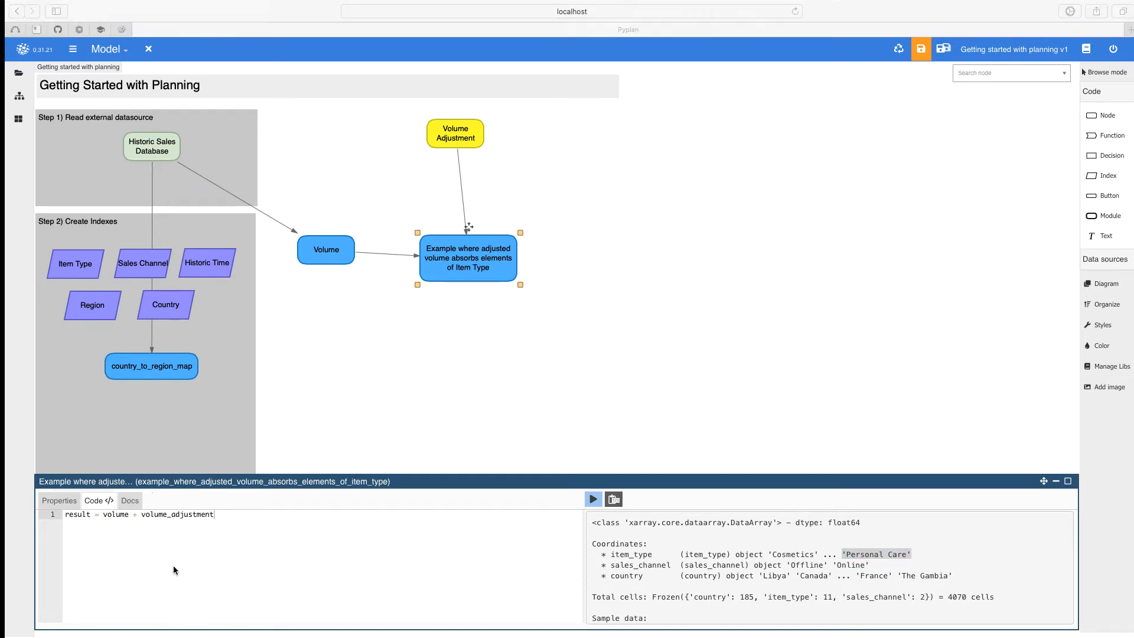
left_click(459, 269)
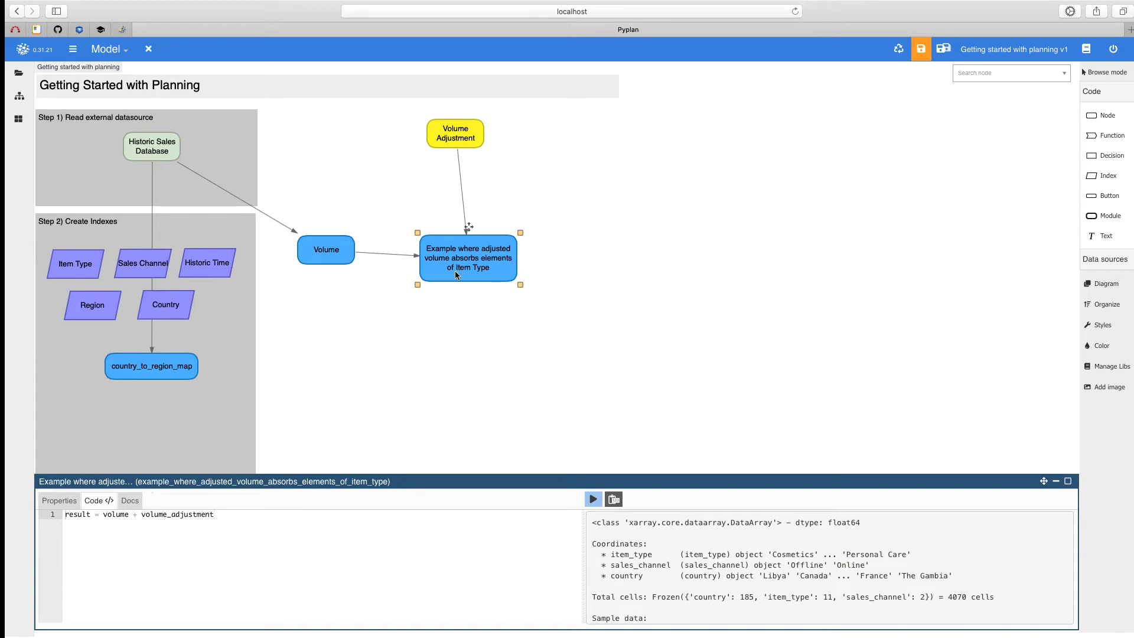
double_click(455, 271)
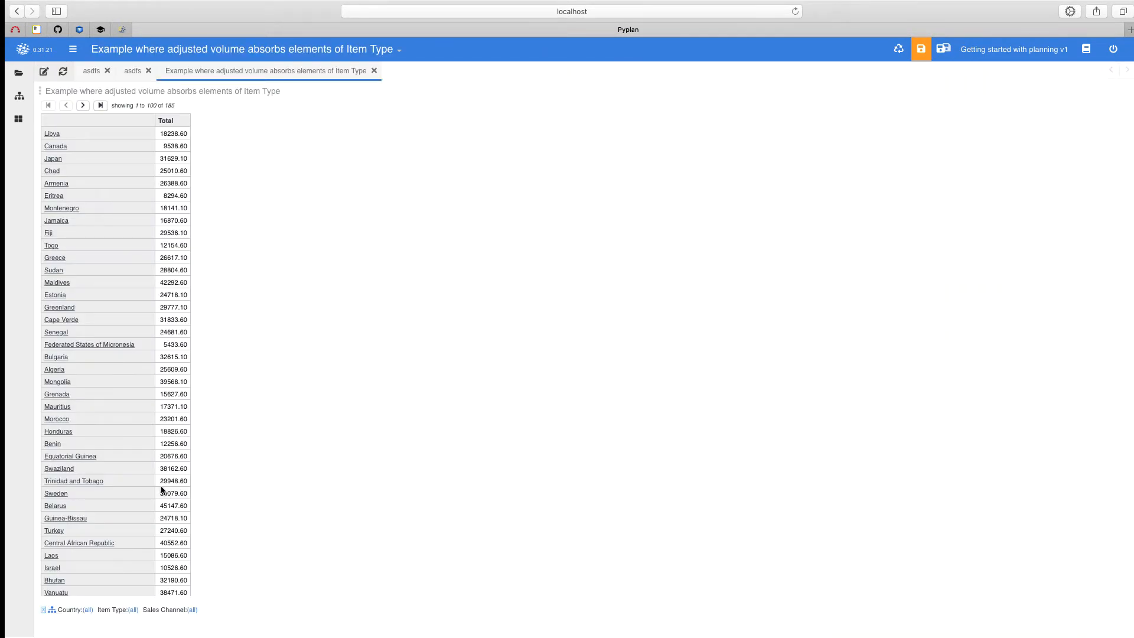
left_click_drag(115, 608, 117, 398)
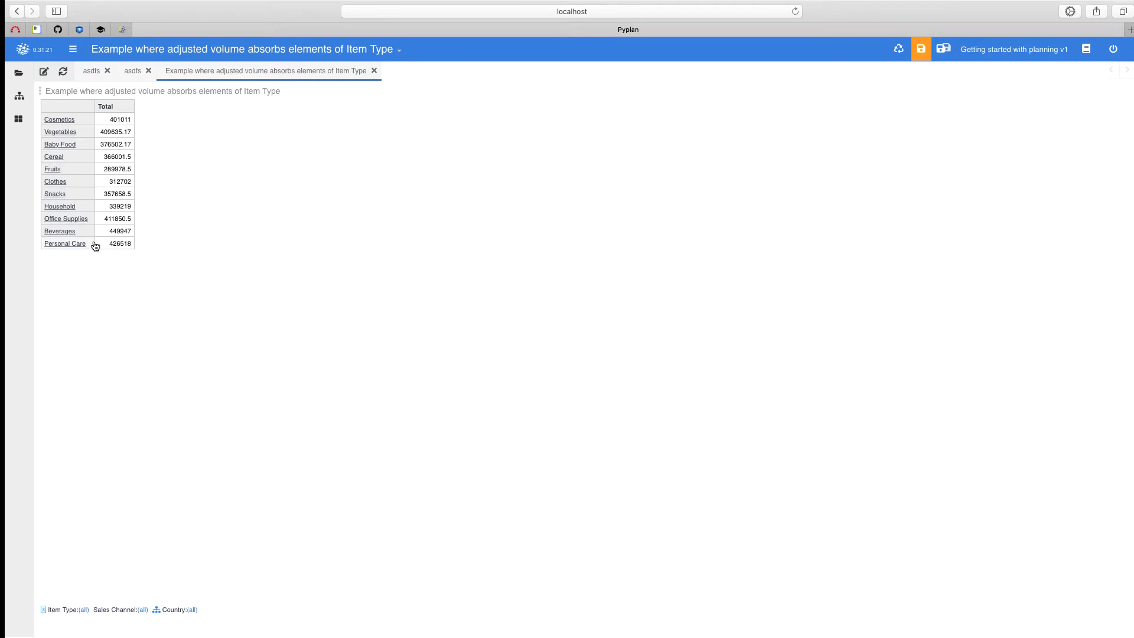
left_click(374, 70)
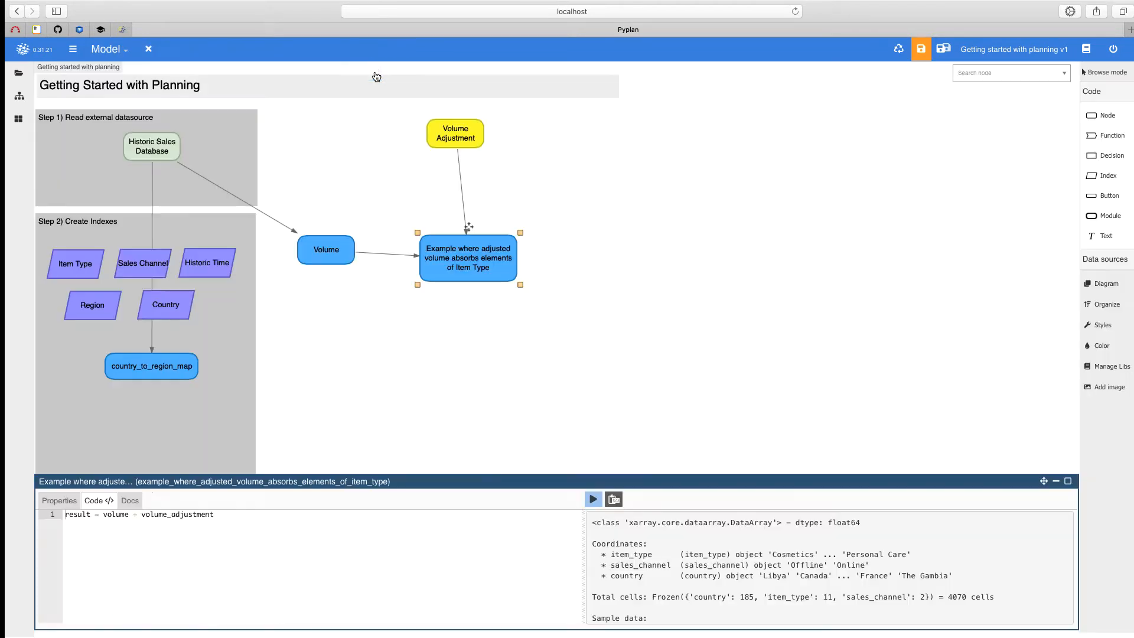
Wrap volume_adjustment in the example node's formula as set_domain( volume_adjustment,{'item_type':item_type},0) and apply the code.
left_click(141, 515)
type("set")
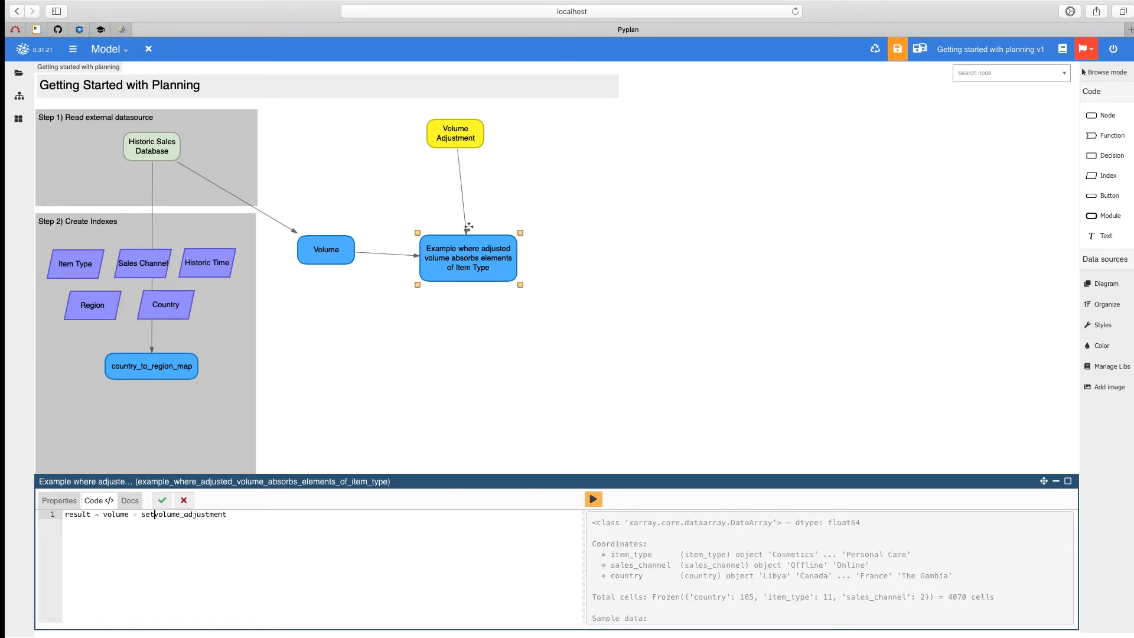
type("_")
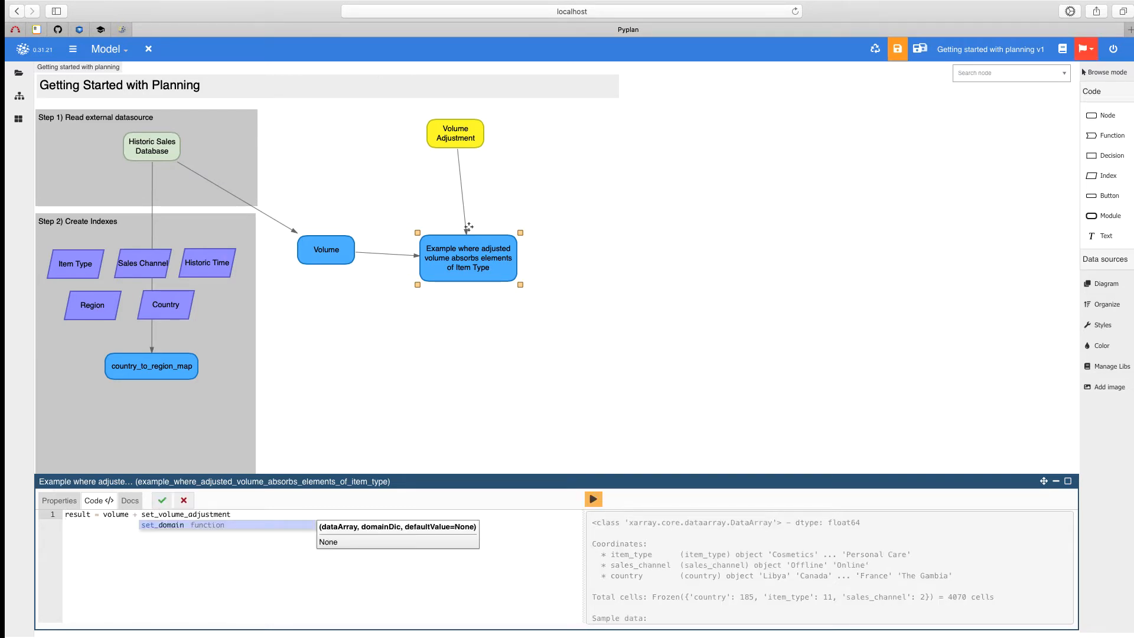
key("Return")
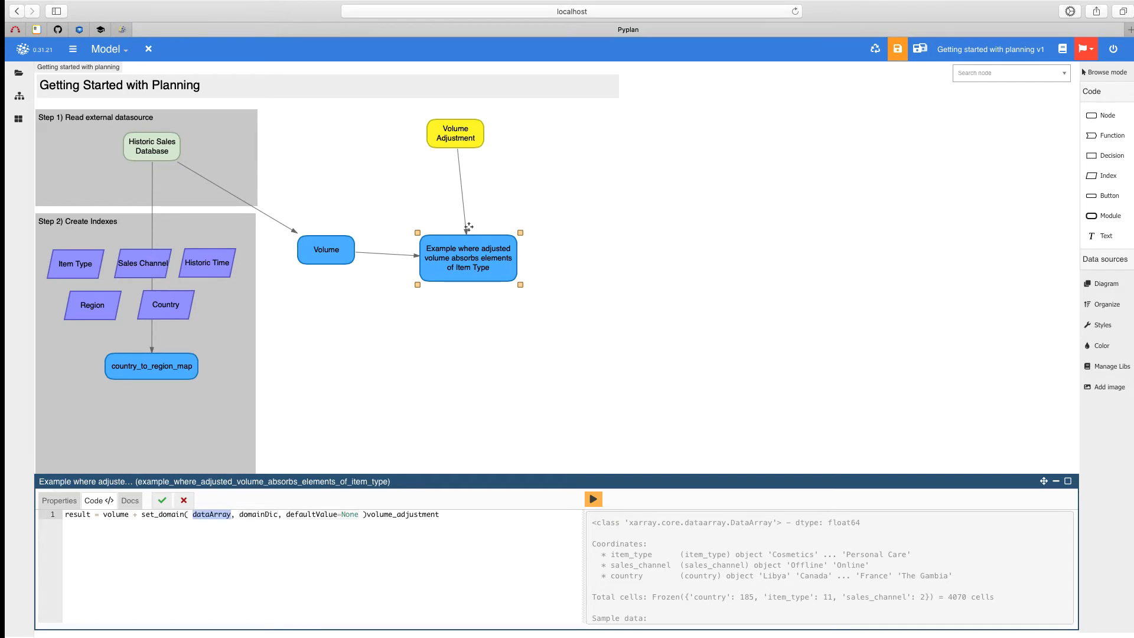
left_click(366, 514)
left_click(192, 514, "shift")
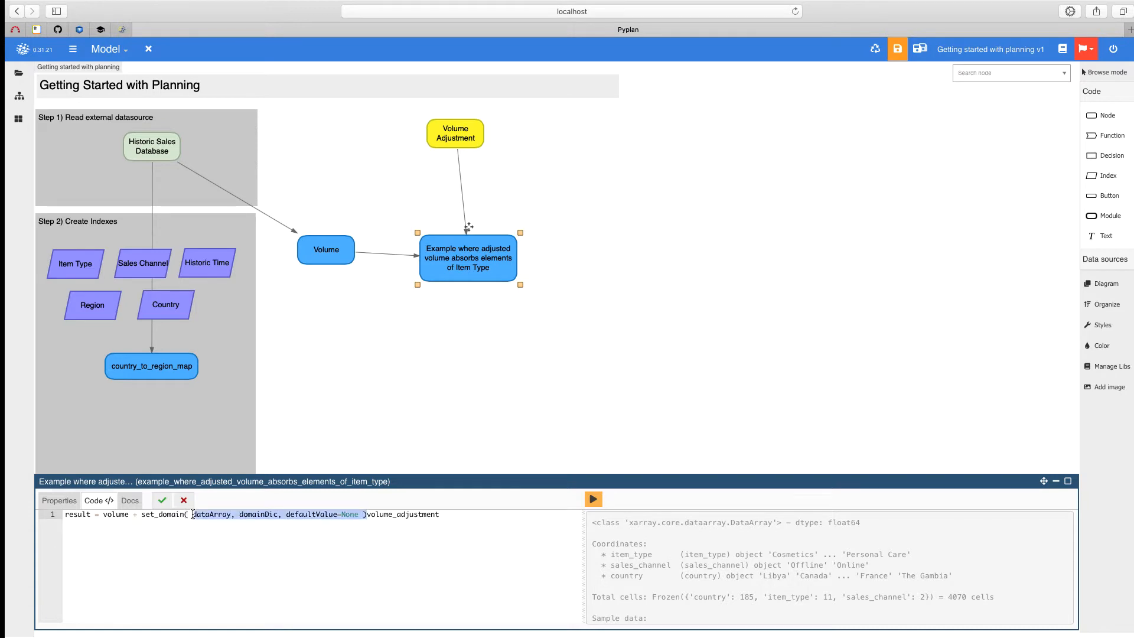
key("BackSpace")
left_click(275, 514)
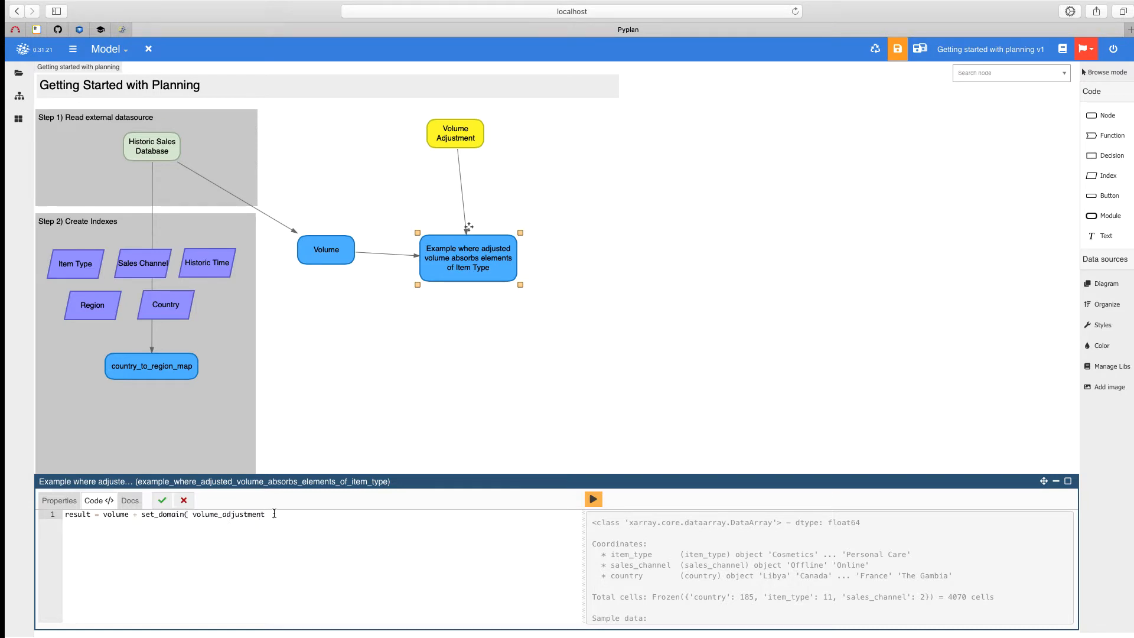
type(",{'item_type':item_type},0)")
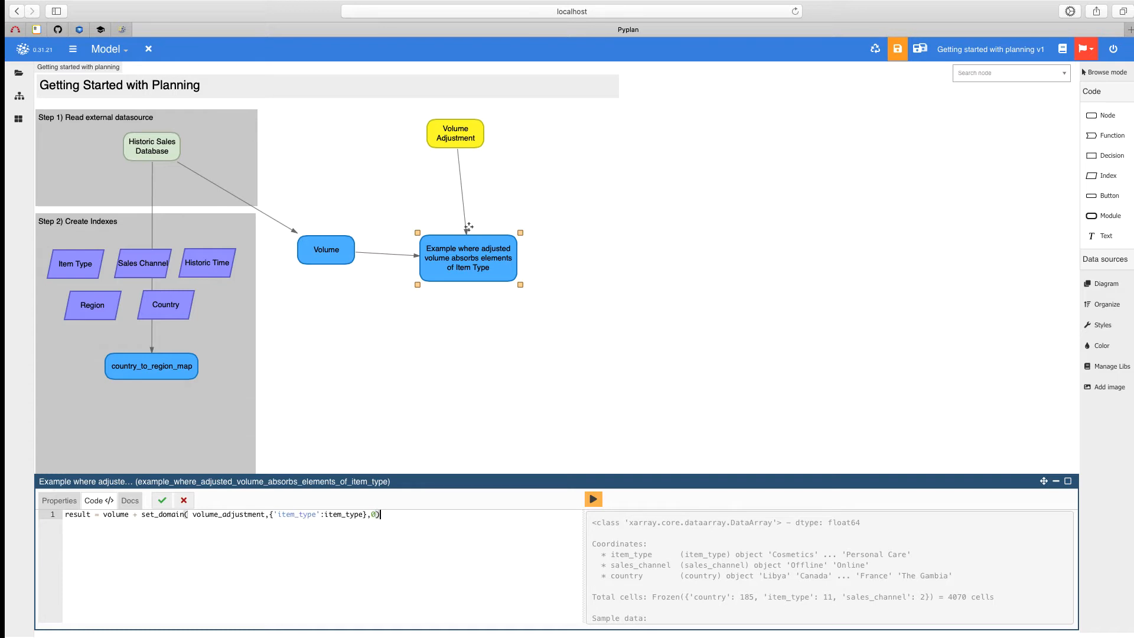
left_click(162, 501)
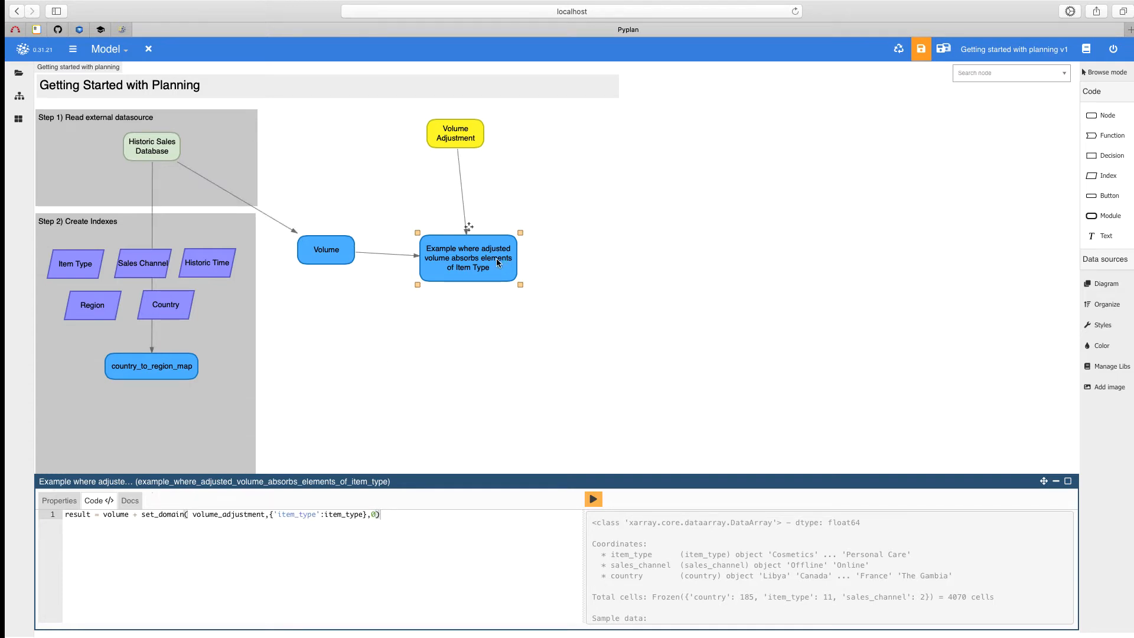
Re-evaluate the example node, check whether Meat is included, view its table by Item Type, and close the view.
left_click(593, 499)
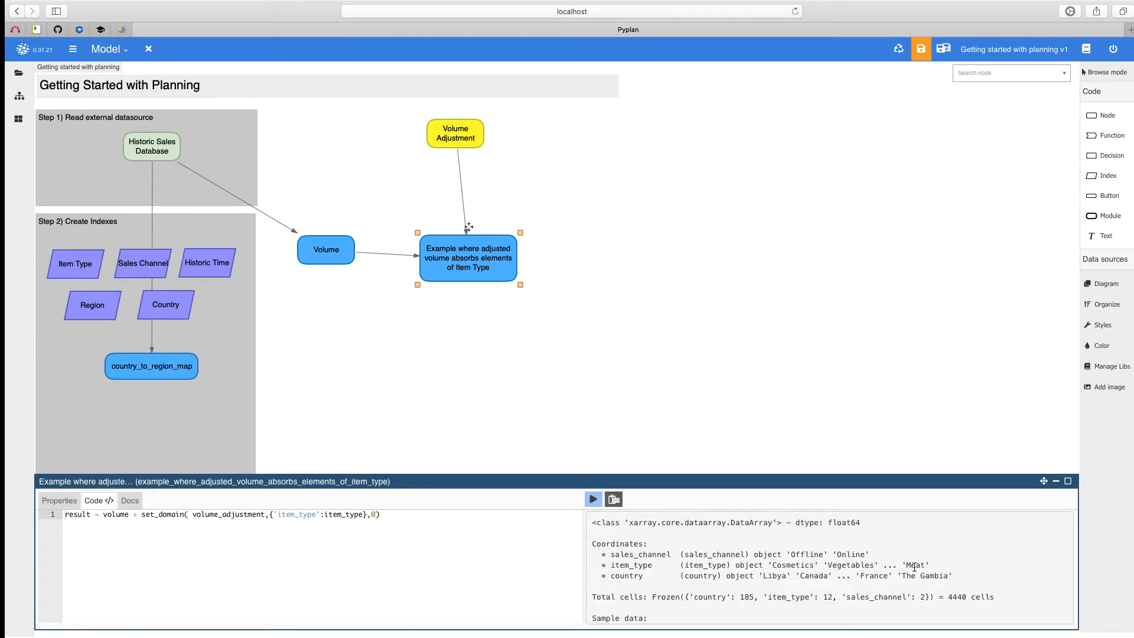
double_click(915, 565)
double_click(466, 261)
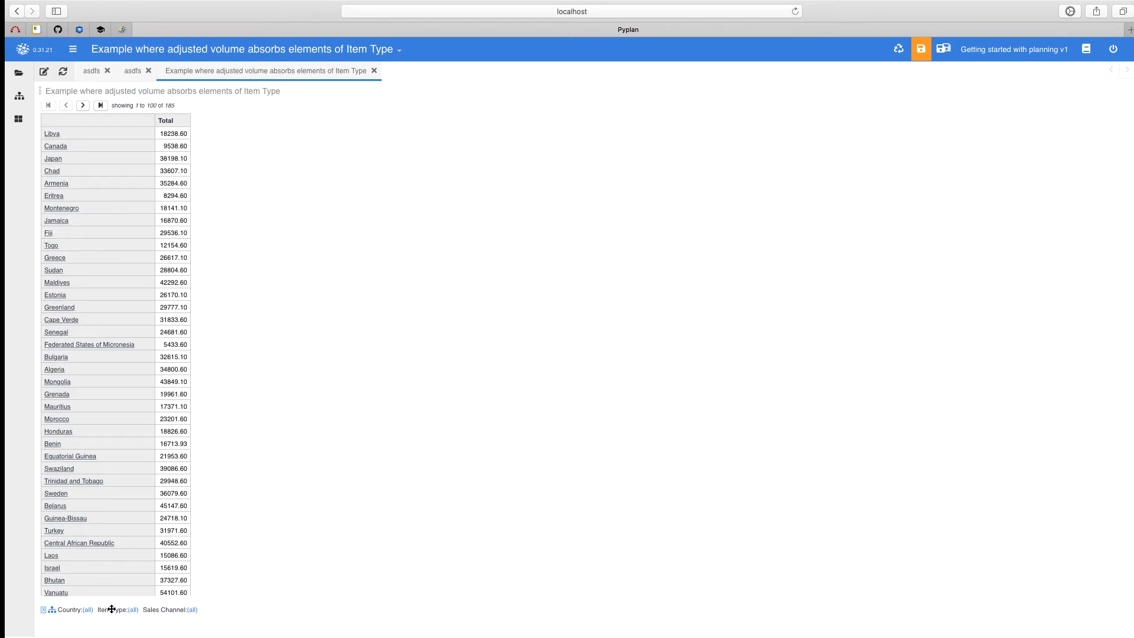
left_click_drag(112, 610, 126, 345)
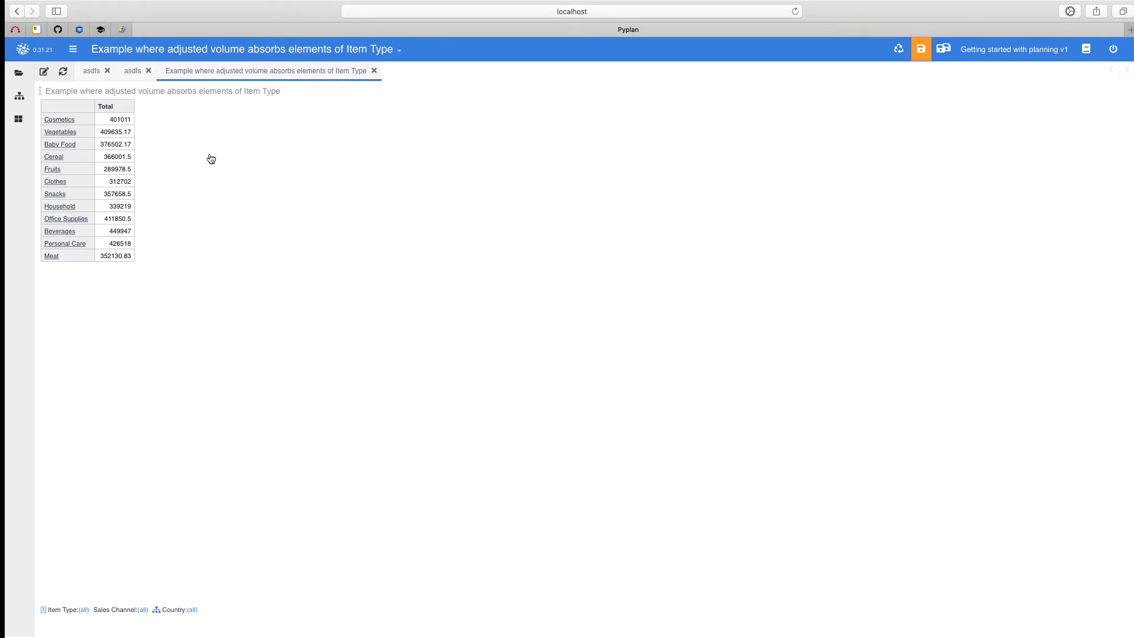
left_click(374, 71)
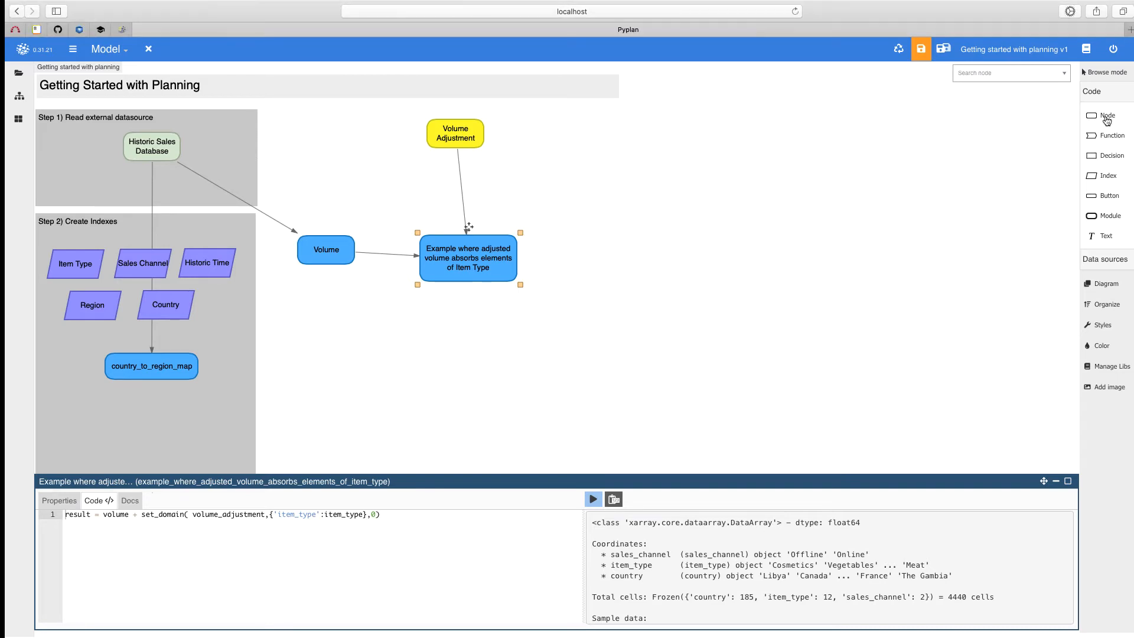
Add another node to the diagram beside the yellow Volume Adjustment node, titled Volume Adjustment with ID volume_adjustment1.
left_click_drag(1106, 116, 611, 136)
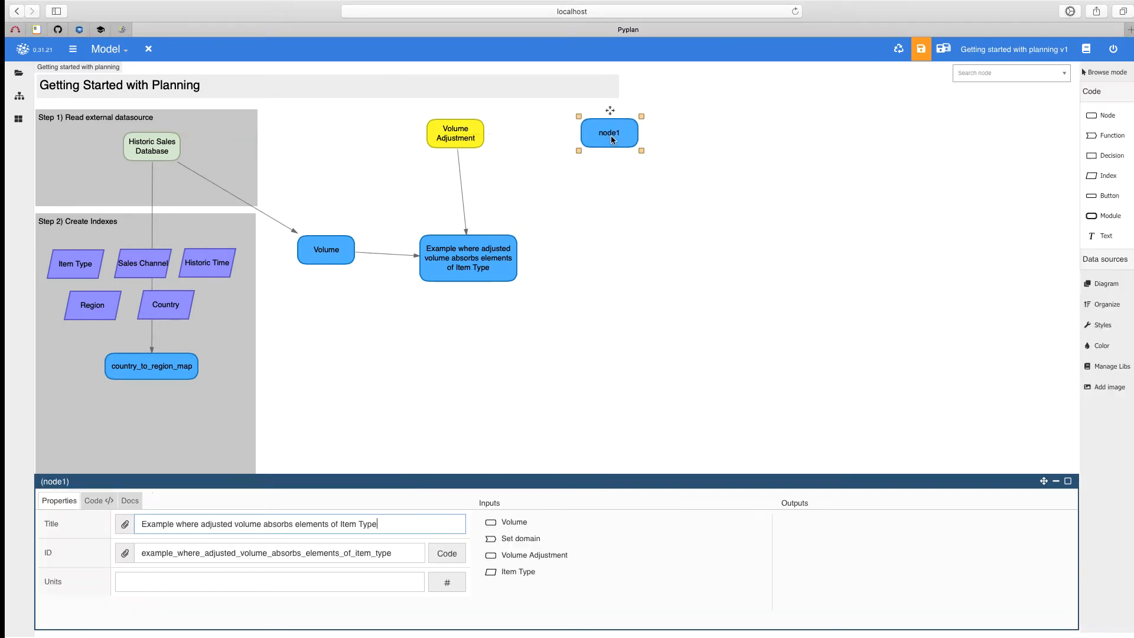
type("Volume Adjustment")
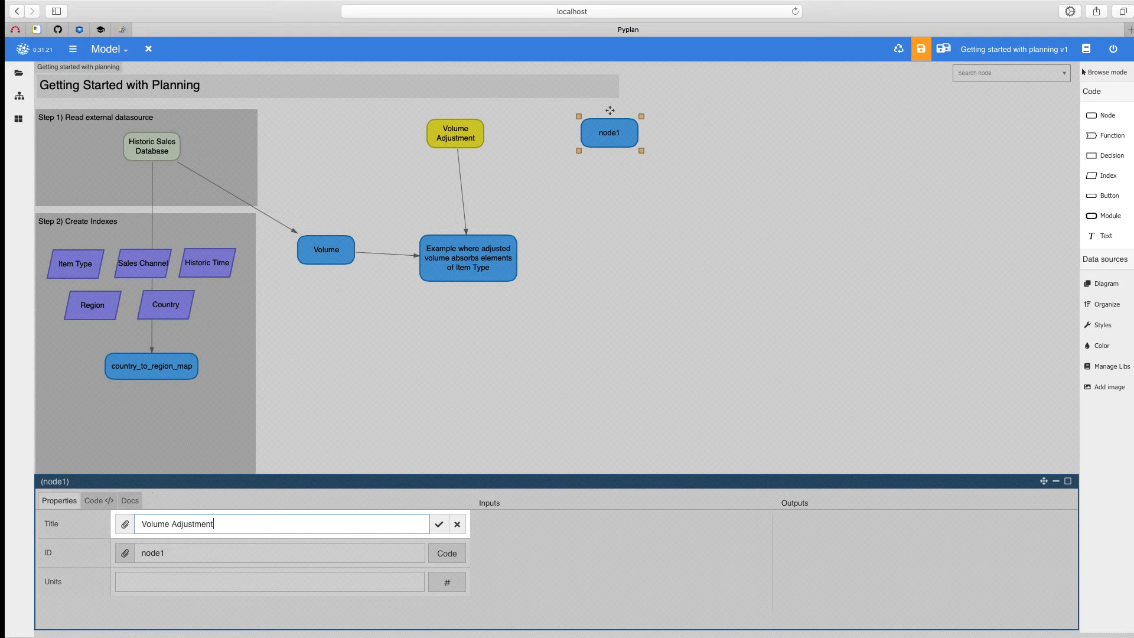
key("Return")
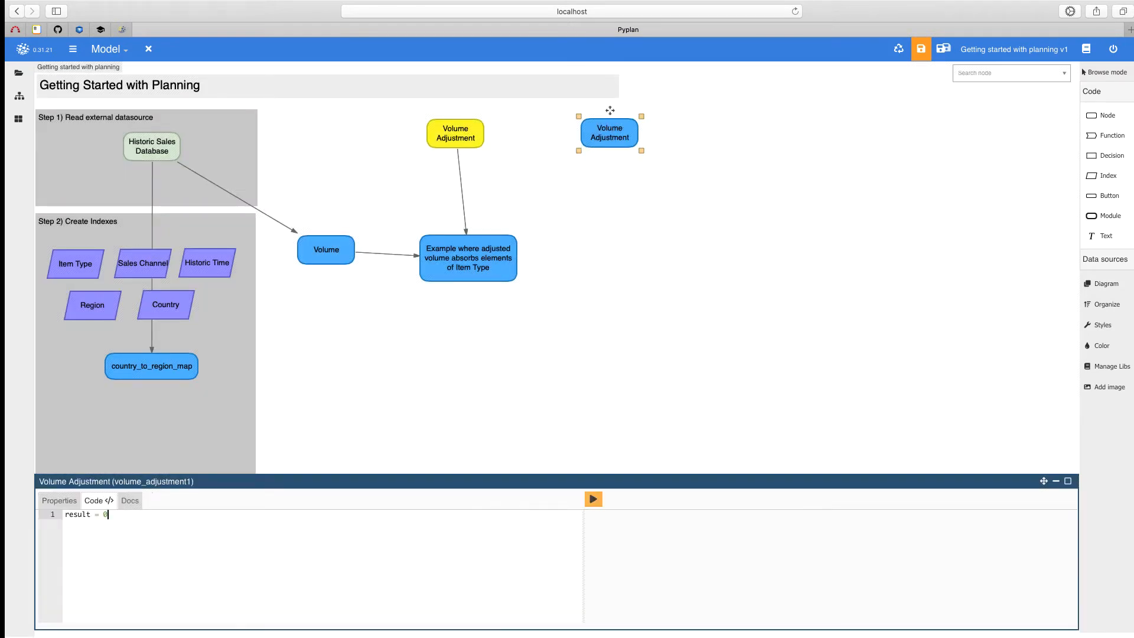
Define the new Volume Adjustment node as create_dataarray( 0., [item_type], dtype=None ) and apply the code.
key("BackSpace")
type("create")
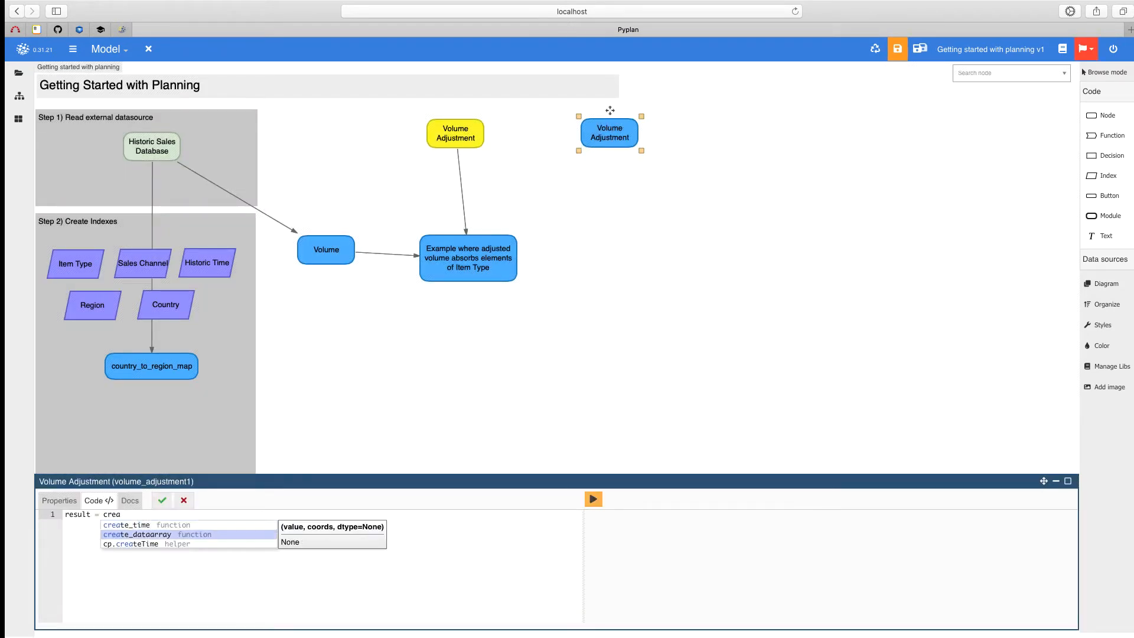
key("Return")
type("0., coords, dtype=None )")
key("Tab")
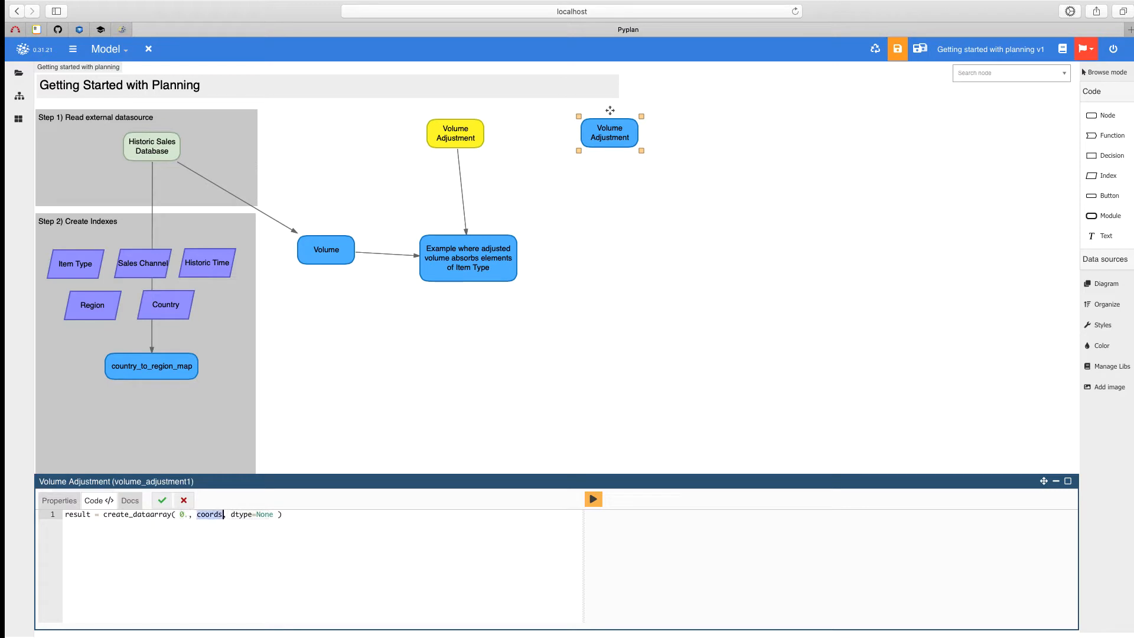
type("[")
left_click(70, 270)
left_click(162, 501)
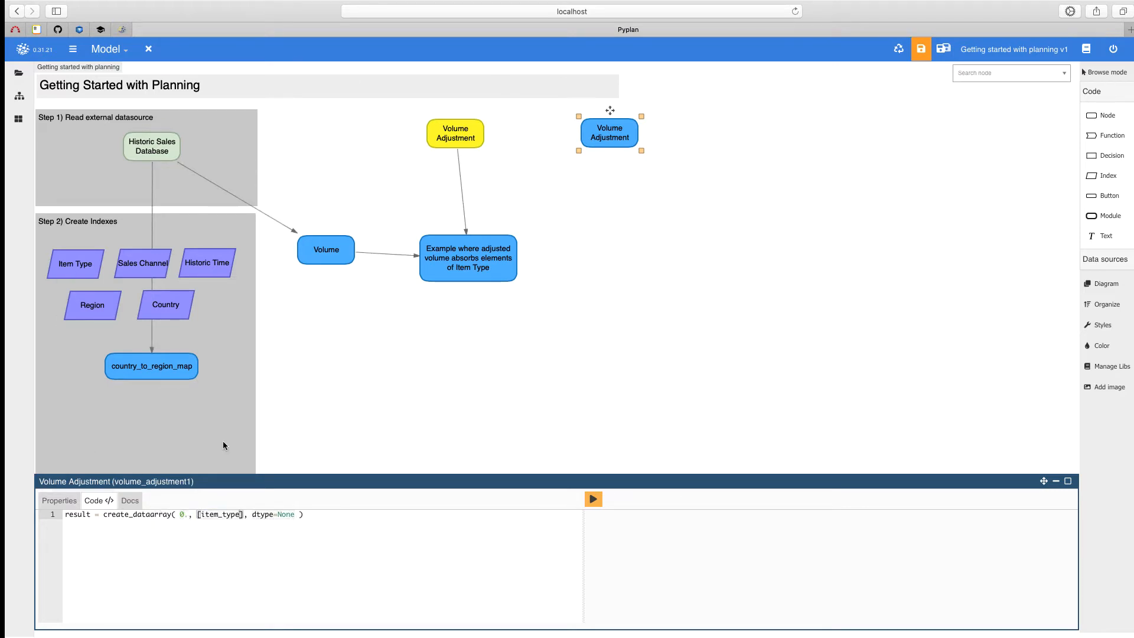
Fill the new node's input table with Cosmetics 1, Vegetables 0.8, Baby Food 1, Cereal 1 and Fruits 0.9, accept the values and close the table.
double_click(604, 141)
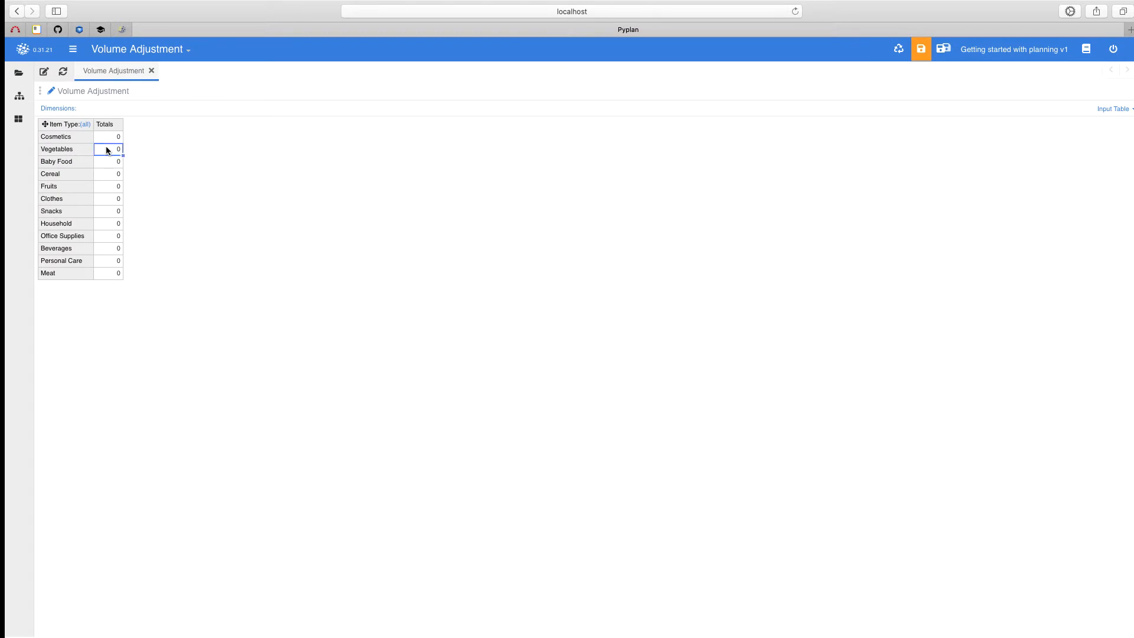
key("Up")
type("1")
key("Return")
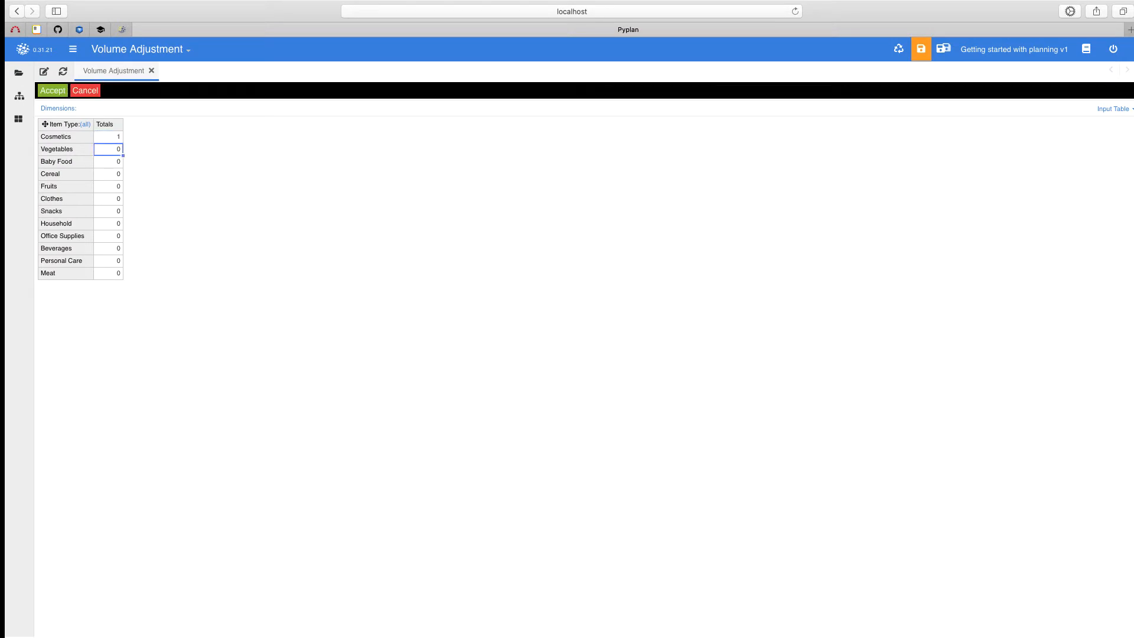
type(".")
key("Up")
key("Down")
key("Down")
type("1")
key("Return")
type("1")
key("Return")
type(".")
key("Return")
left_click(53, 90)
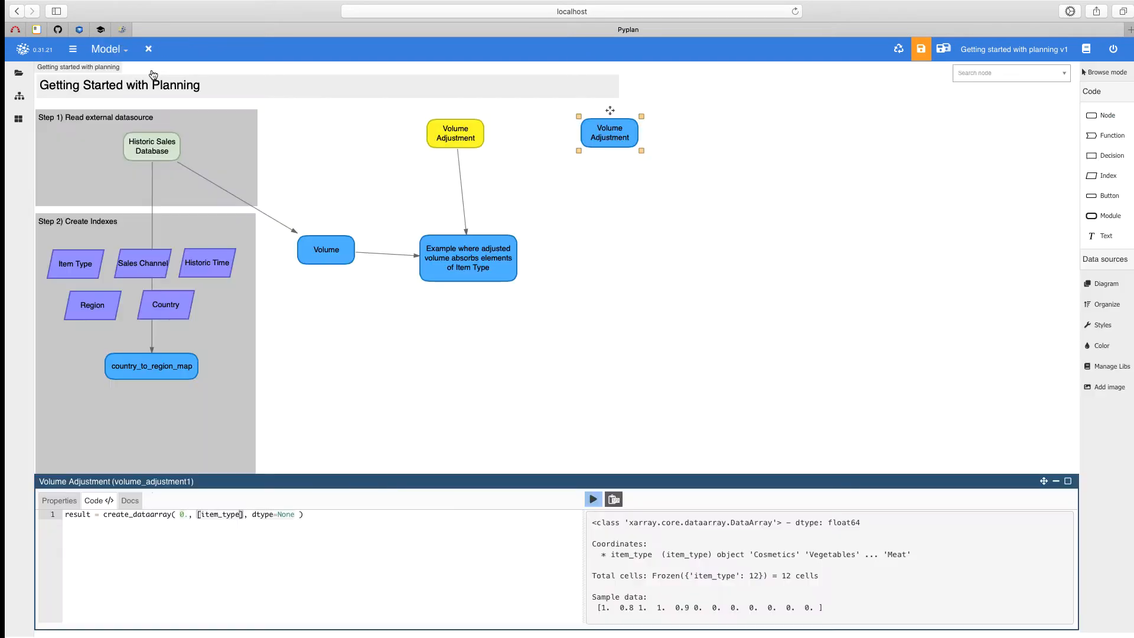
left_click(151, 70)
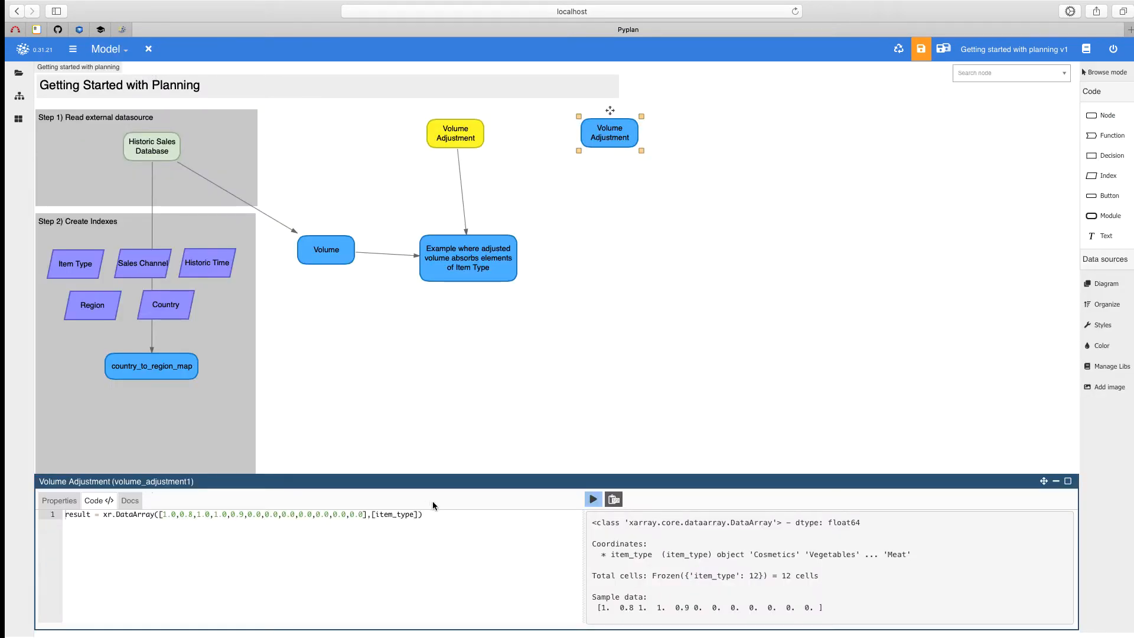
Recolor the new Volume Adjustment node yellow (#ffff00) to match the other Volume Adjustment node.
left_click_drag(433, 514, 79, 506)
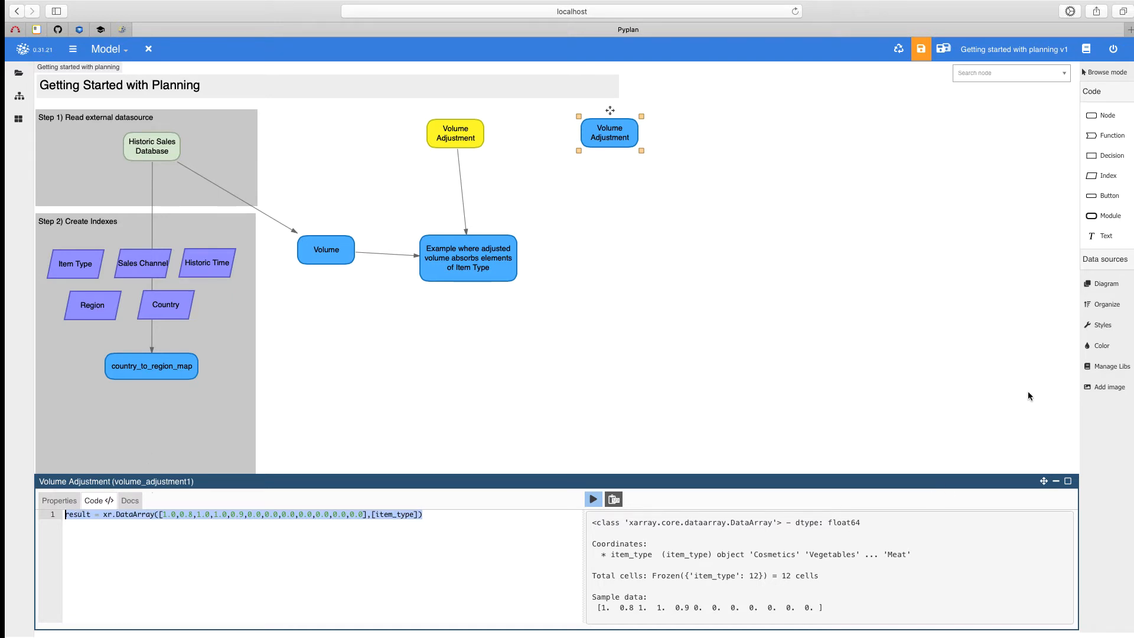
left_click(1101, 346)
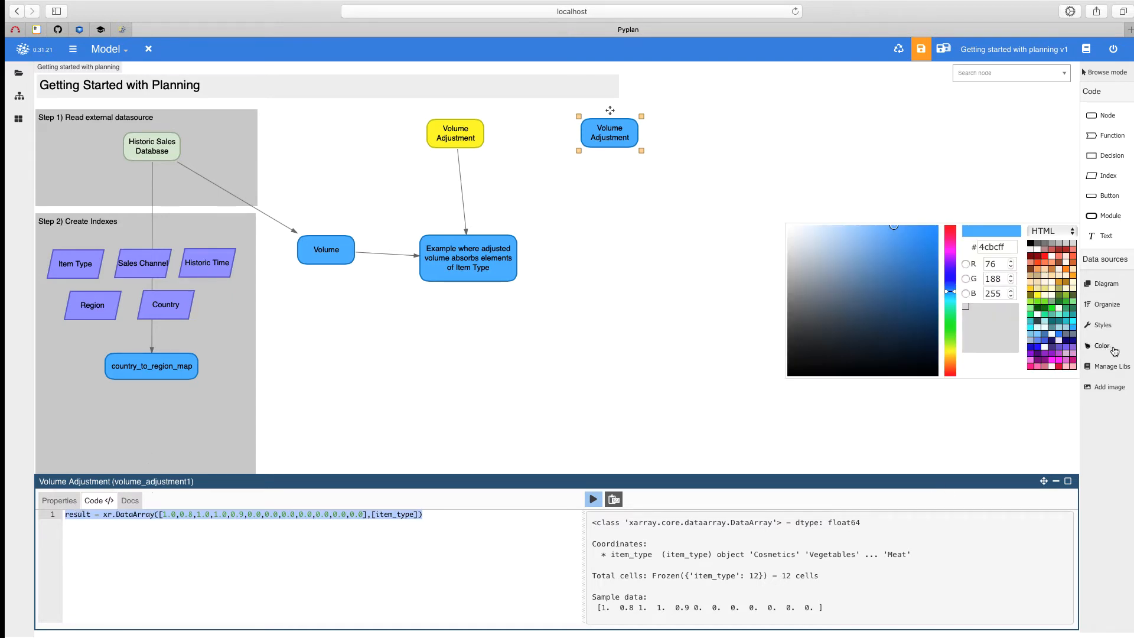
left_click(1038, 295)
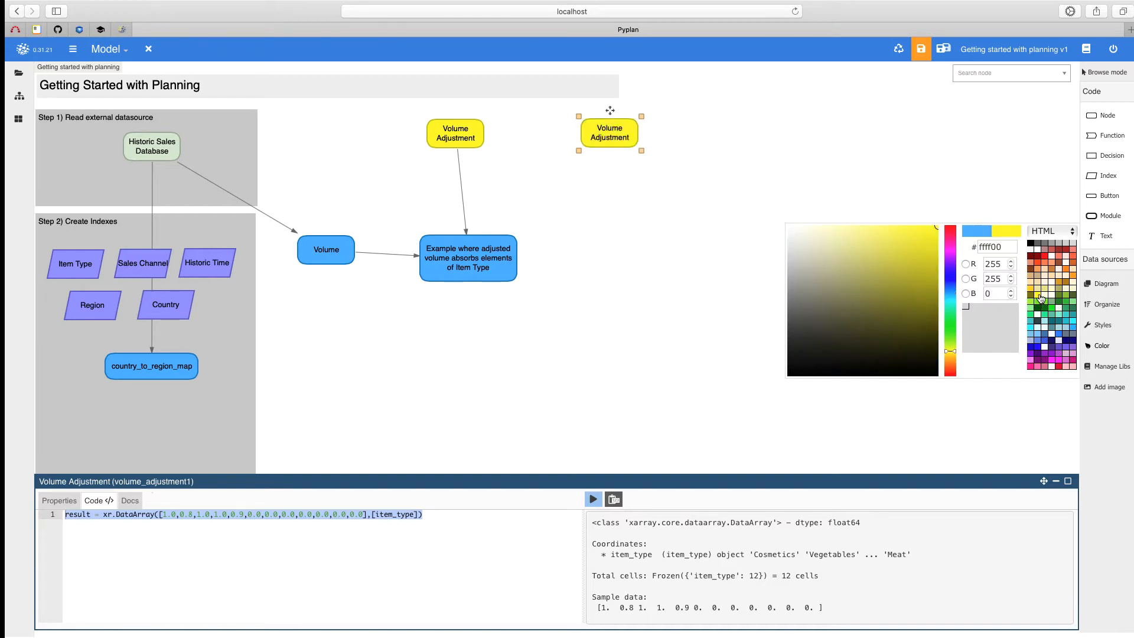
Replace the set_domain expression in the example node's code with volume_adjustment1 and apply the definition.
left_click(473, 268)
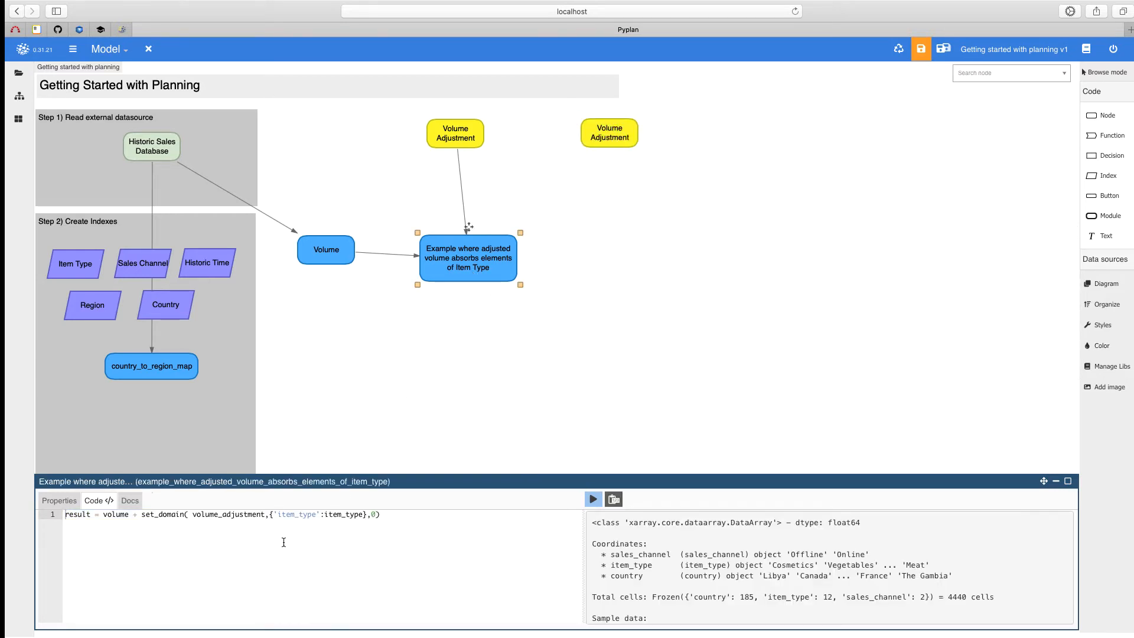
double_click(218, 515)
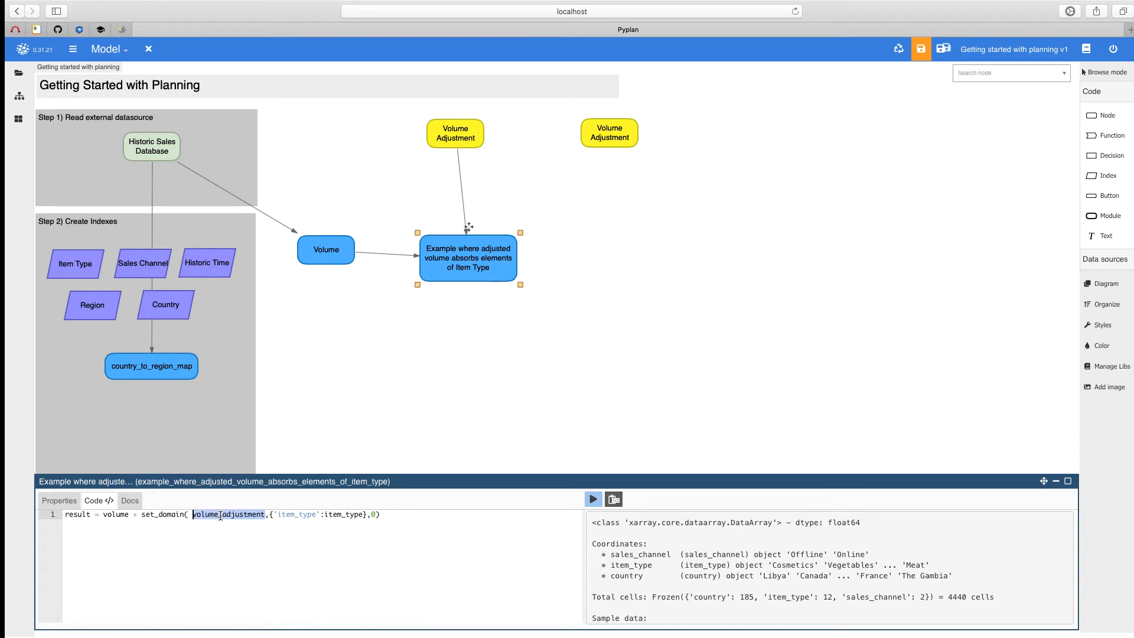
left_click_drag(142, 514, 411, 515)
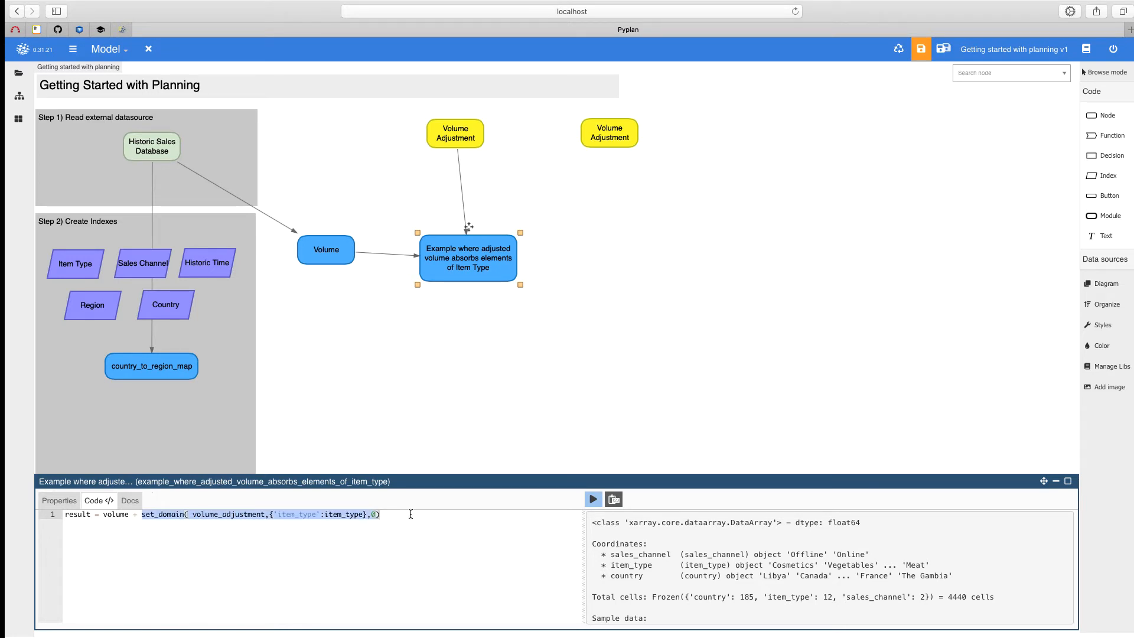
left_click(609, 134, "alt")
left_click(161, 500)
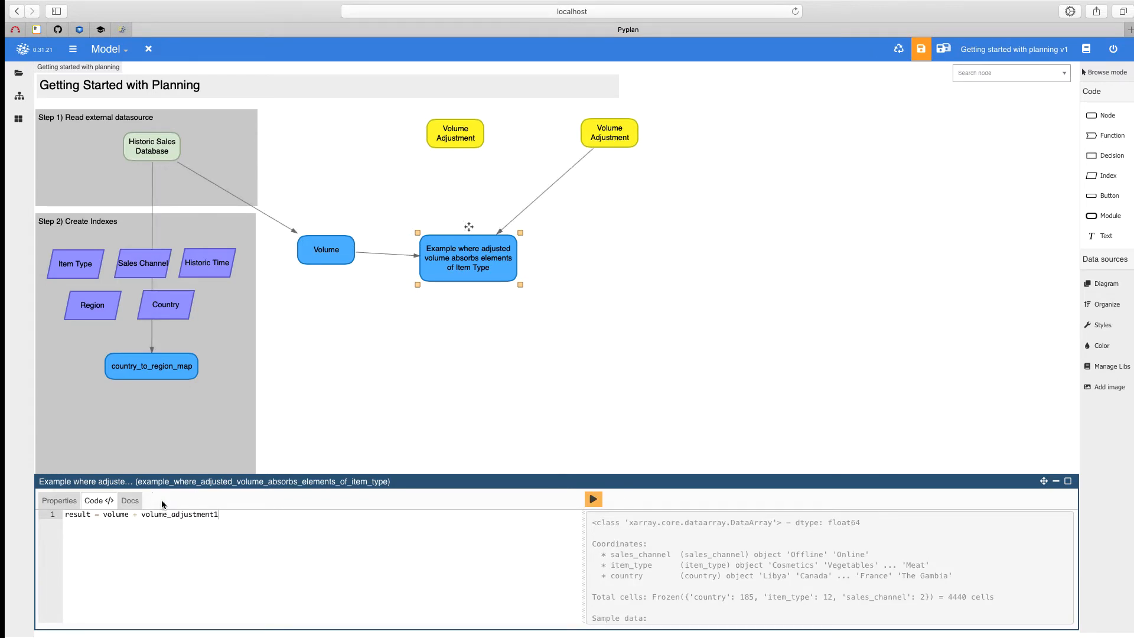
View the example node's result table by Item Type instead of Country, and close the view.
double_click(473, 264)
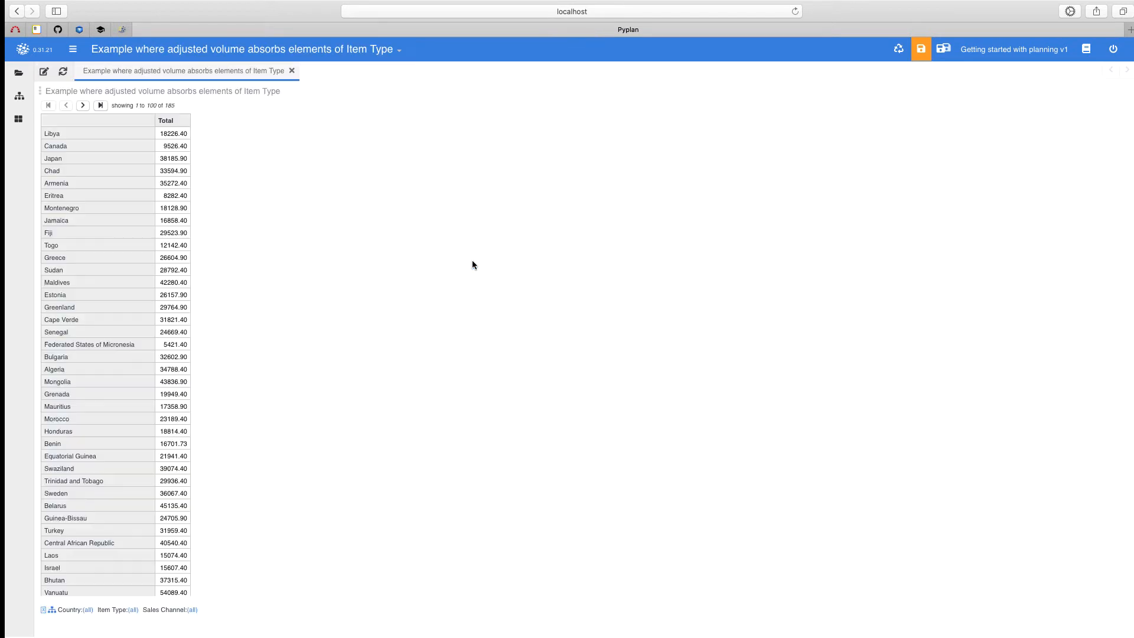
left_click_drag(114, 610, 135, 350)
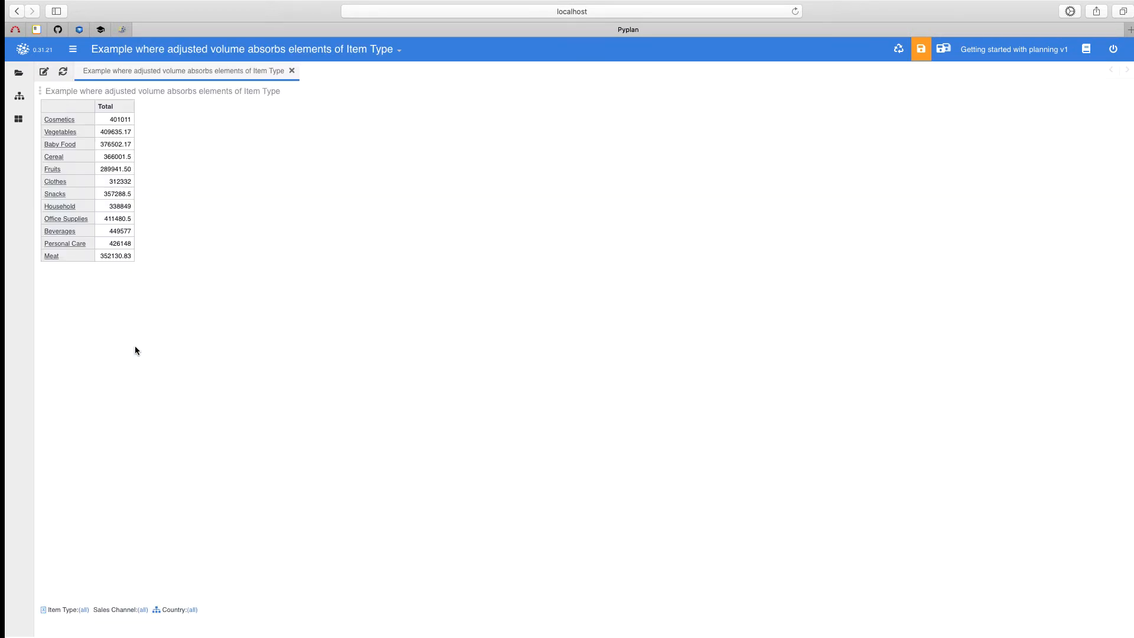
left_click(291, 70)
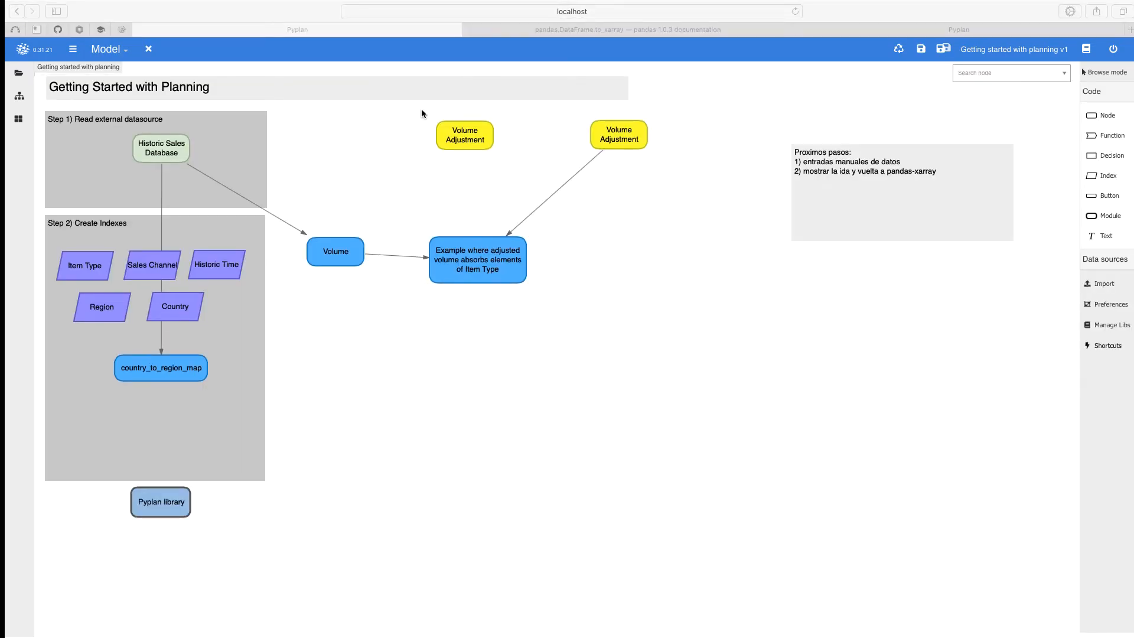
Delete both yellow Volume Adjustment nodes and the example node from the diagram.
left_click(410, 113)
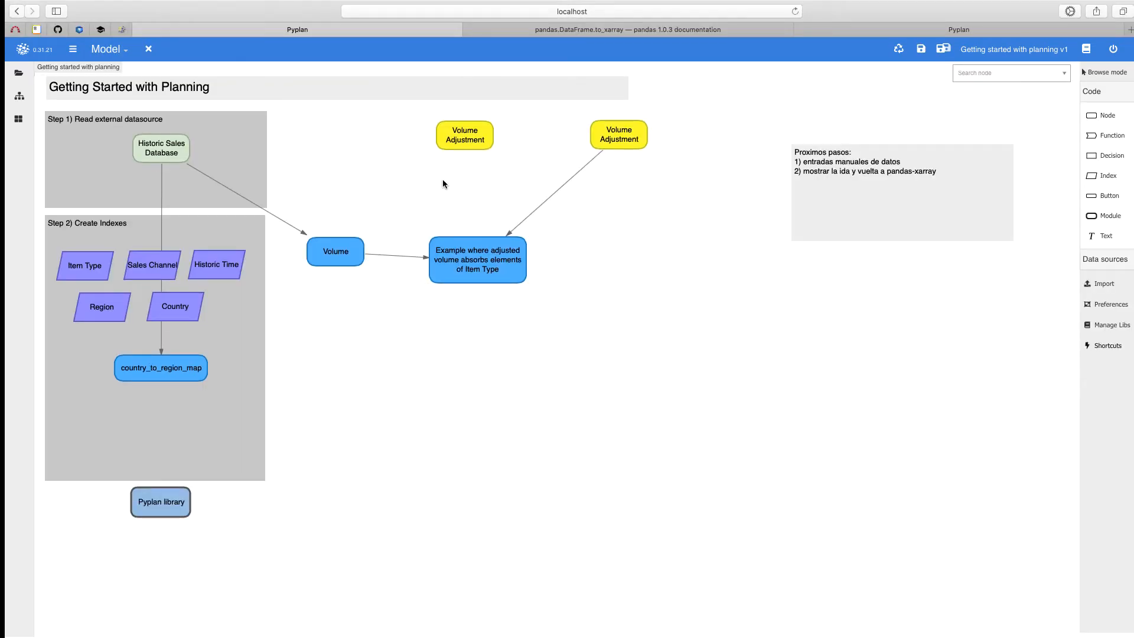
left_click_drag(398, 112, 727, 356)
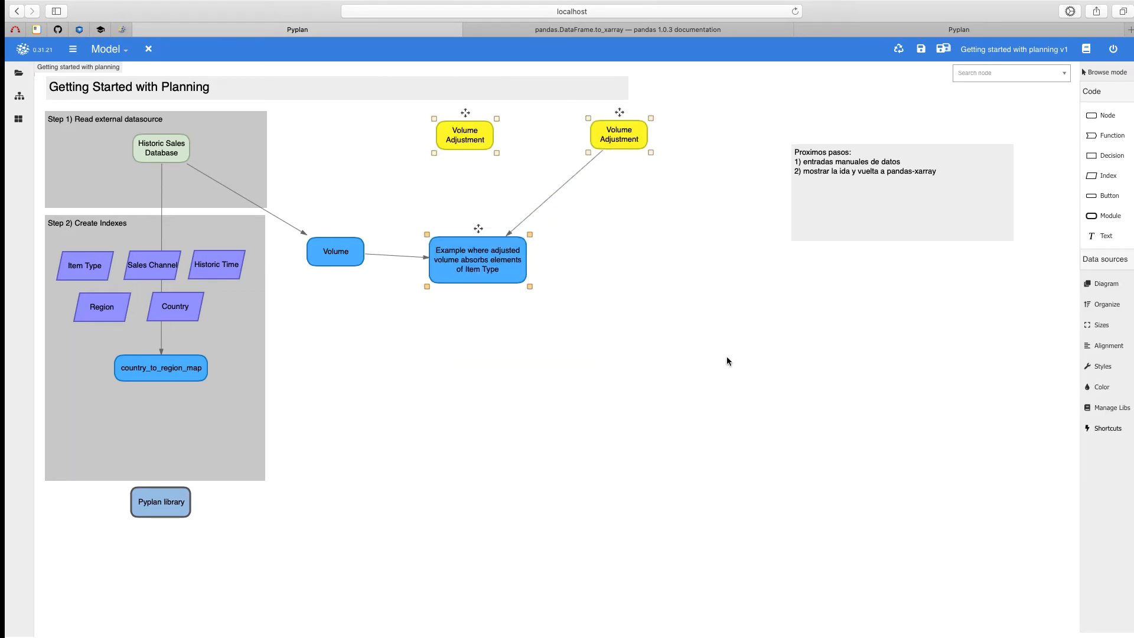
key("Delete")
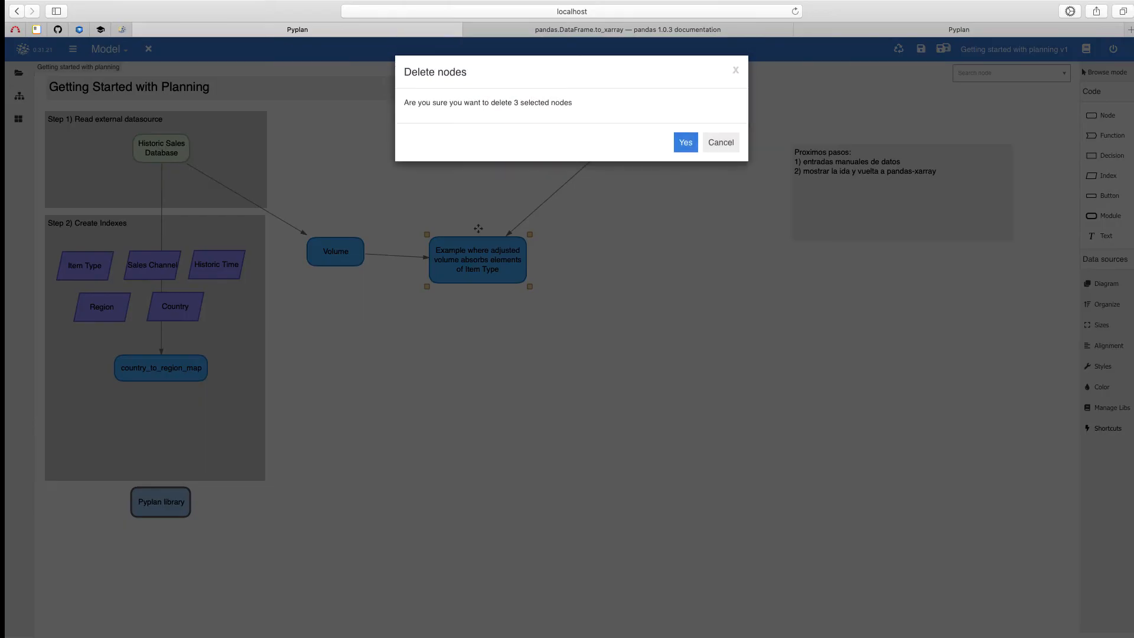
key("Return")
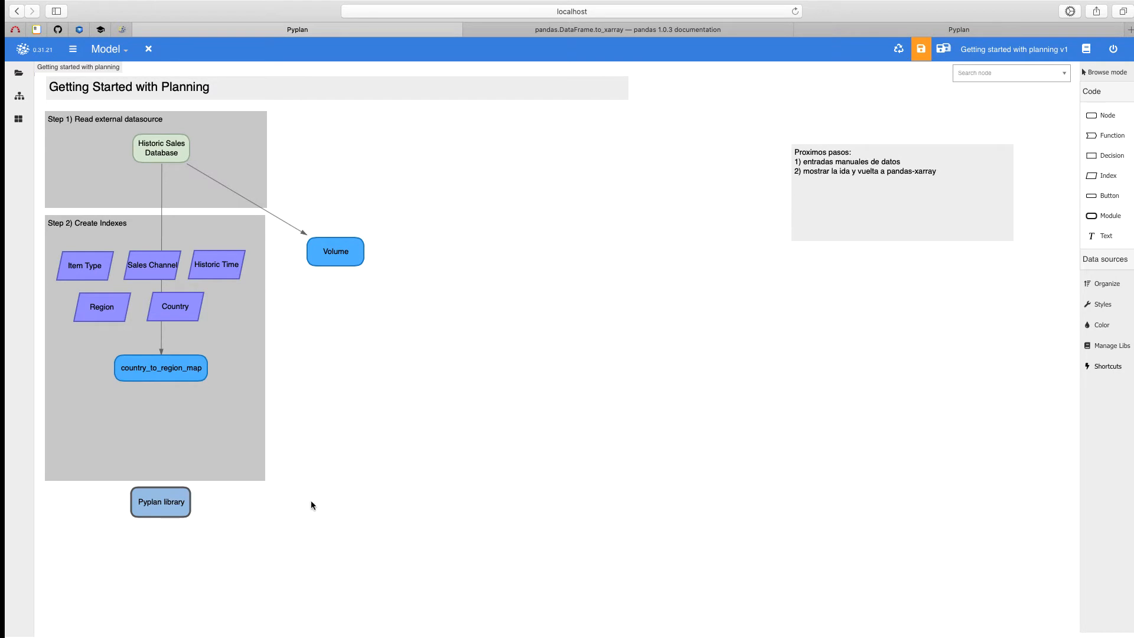
Import the file time_related_indexes.ppl from the workstation into the model using the Merge import type.
left_click(948, 395)
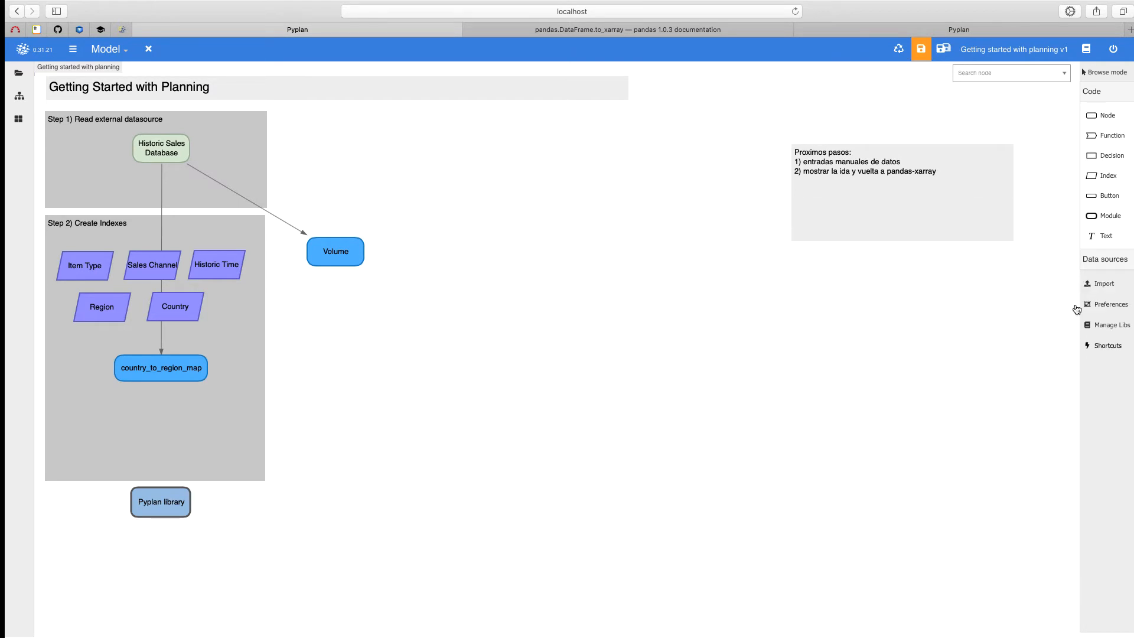
left_click(1102, 286)
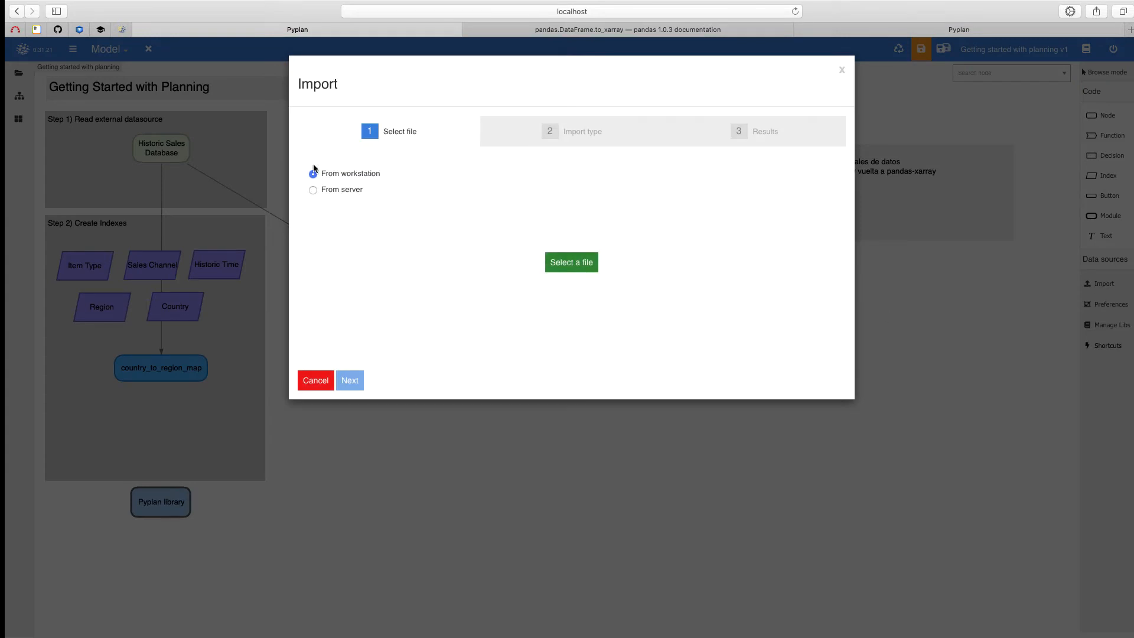
left_click(568, 268)
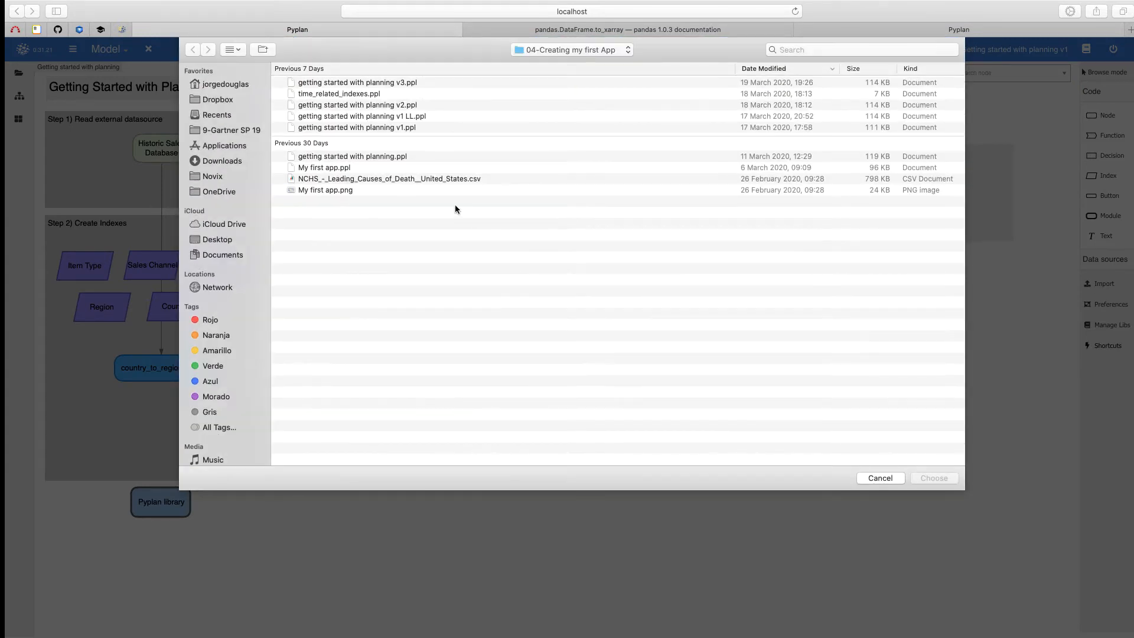
left_click(338, 95)
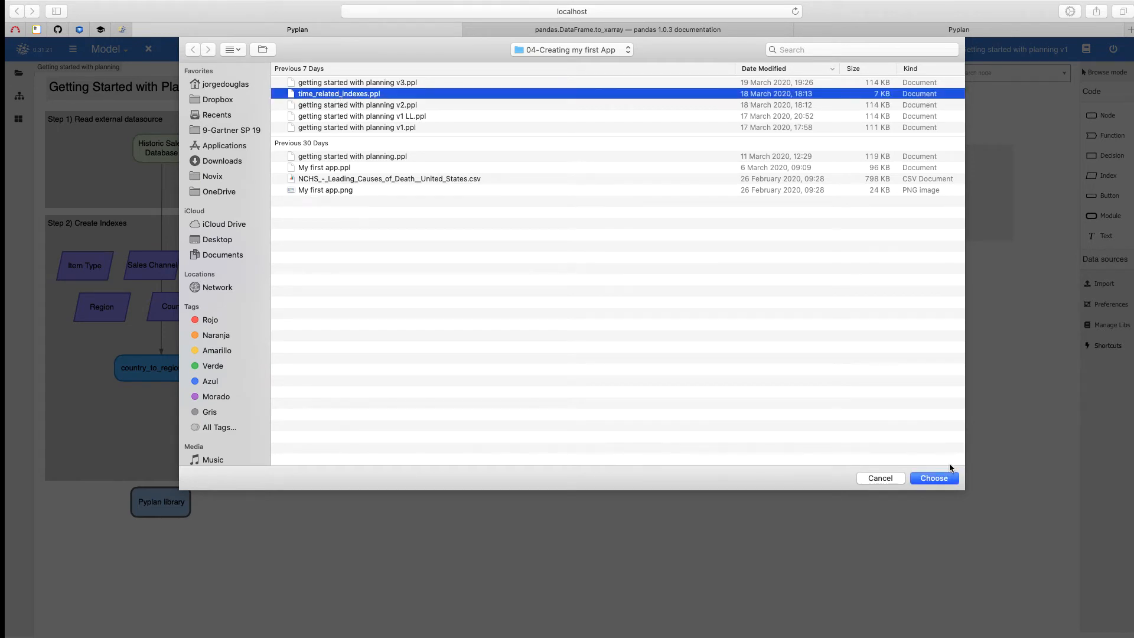
left_click(934, 478)
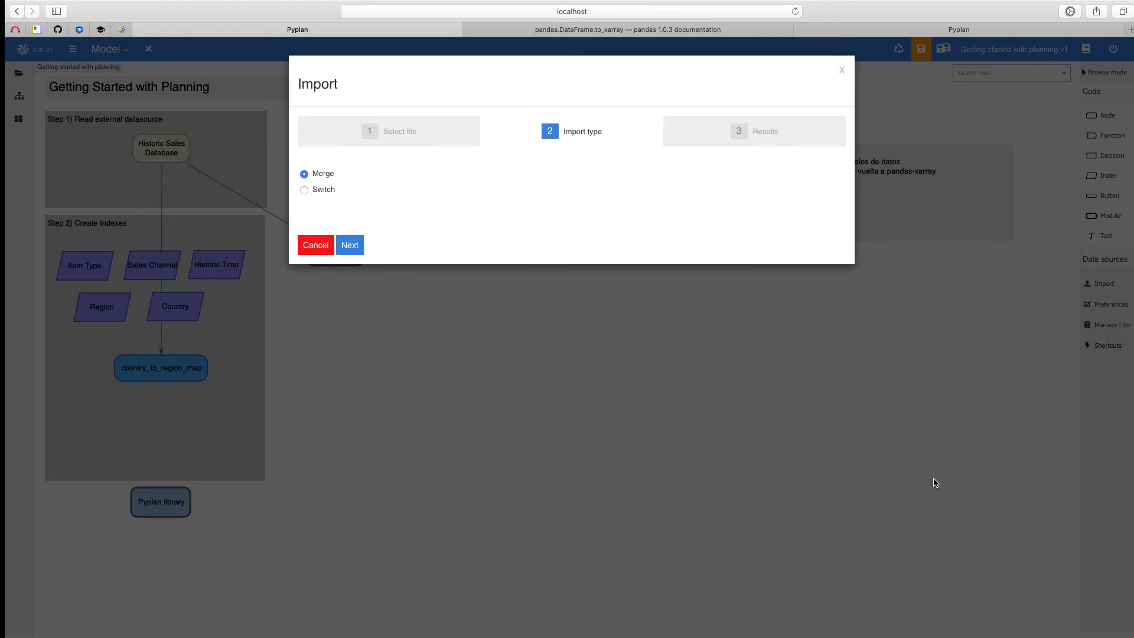
left_click(353, 246)
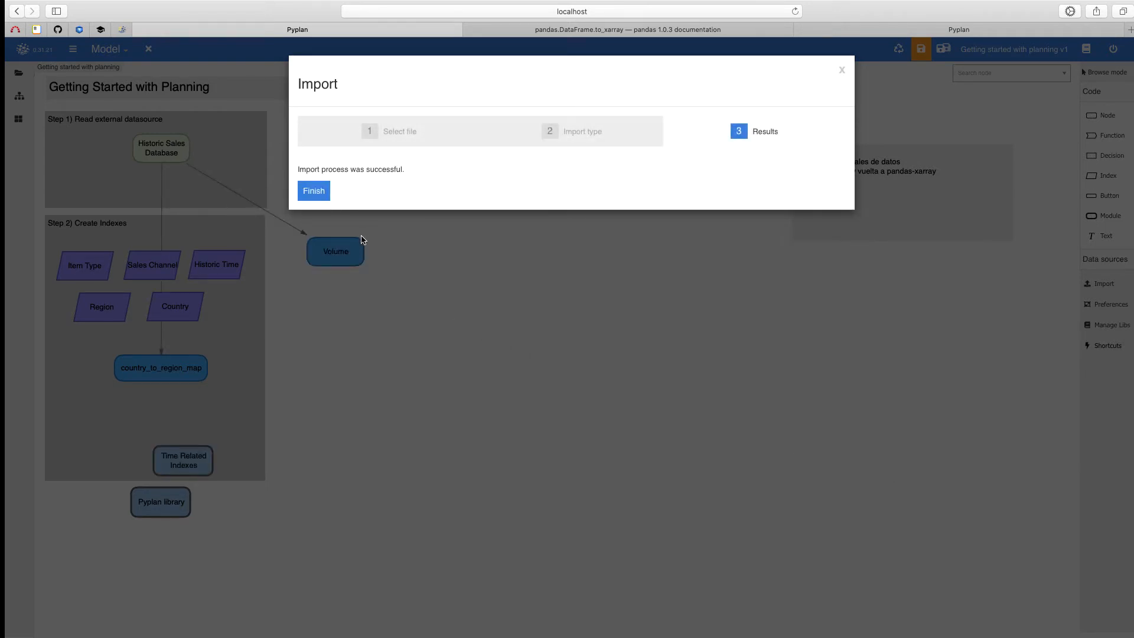
left_click(318, 191)
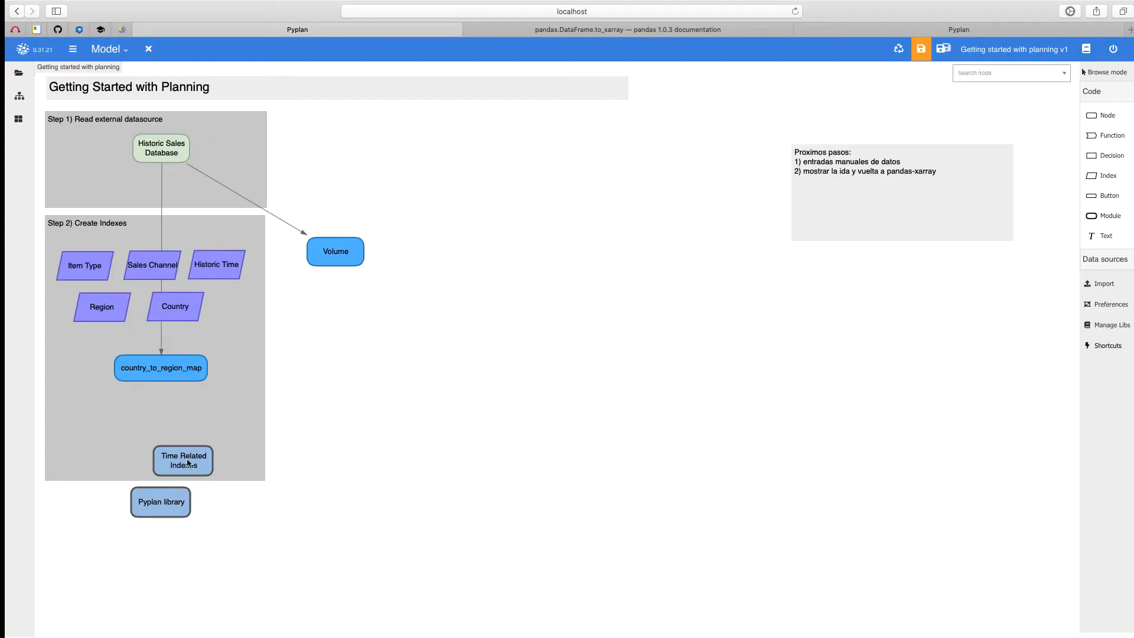
Move the Time Related Indexes module directly below country_to_region_map, and look inside it before returning to the main diagram.
left_click(188, 464)
left_click_drag(184, 434, 158, 398)
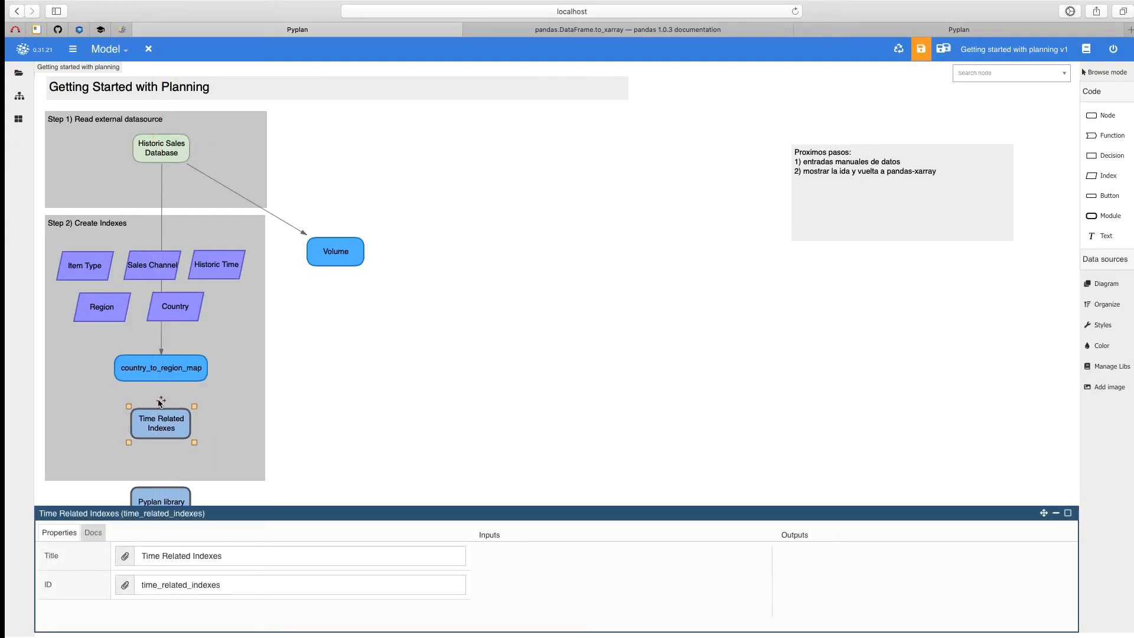
double_click(170, 430)
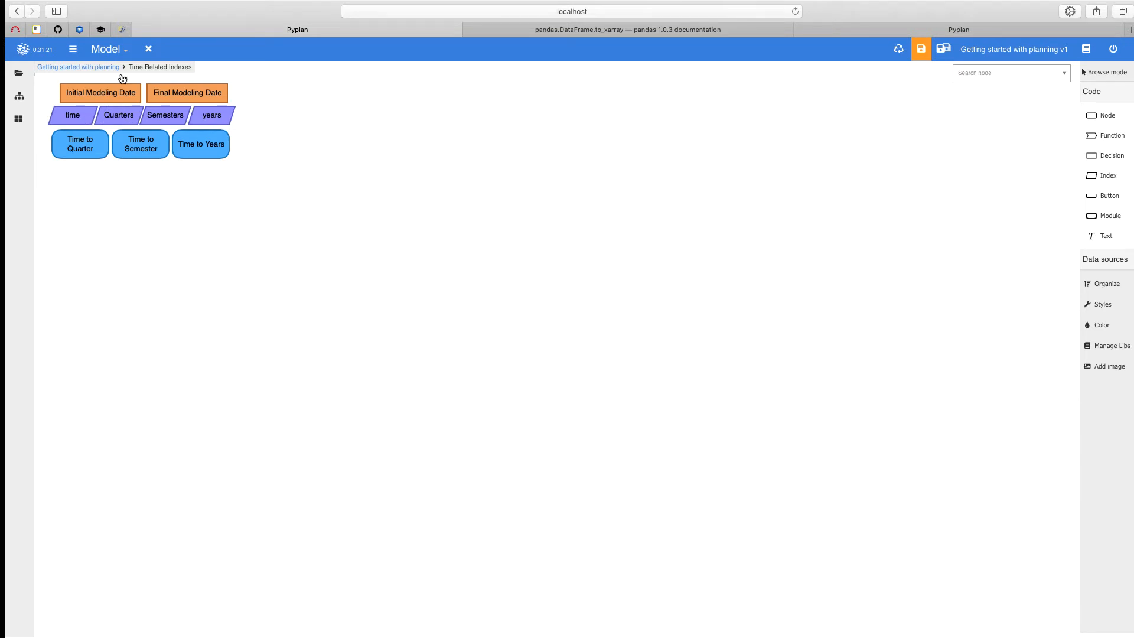
left_click(98, 67)
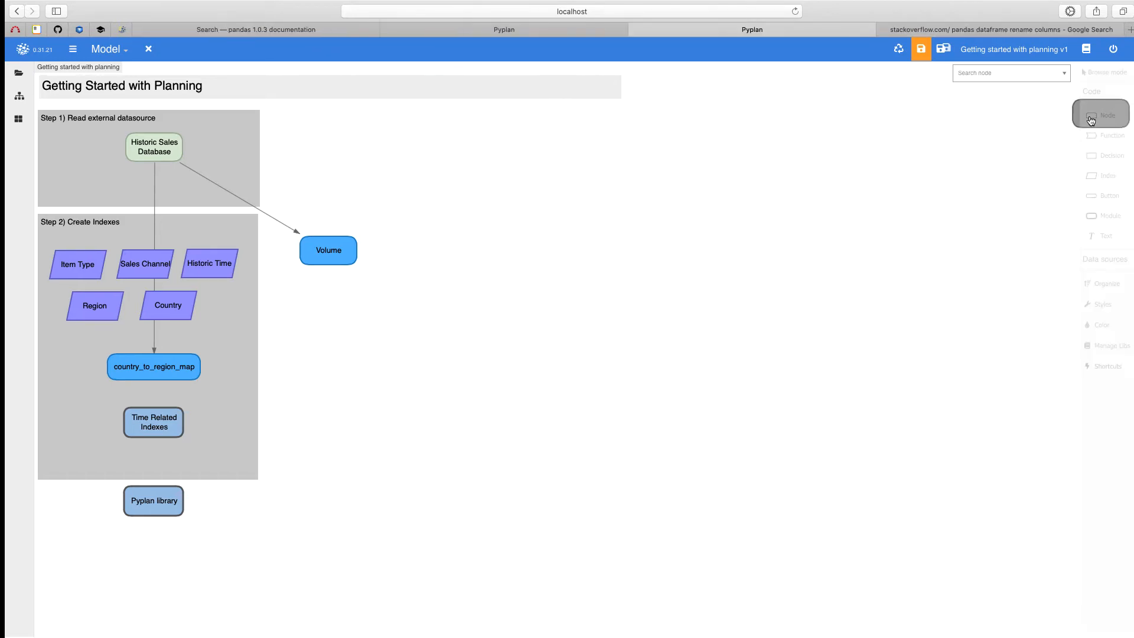
Add a node above and to the right of Volume in the diagram and title it Base Price.
left_click_drag(1090, 120, 440, 164)
type("Base Price")
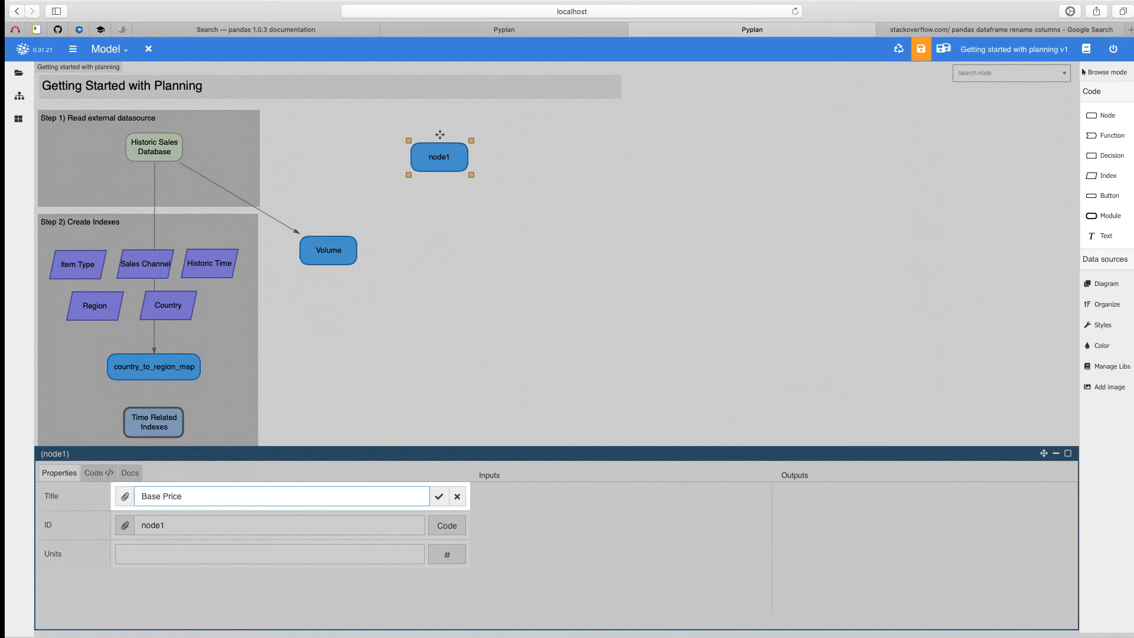
key("Return")
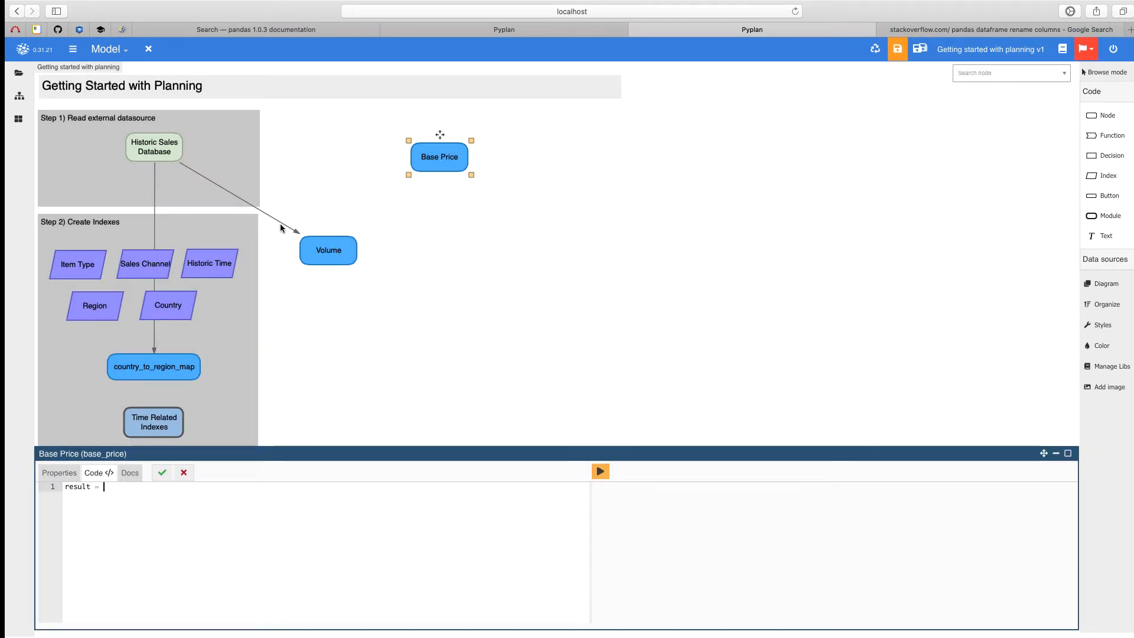
Define Base Price as a reference to the Historic Sales Database node, apply the code, and evaluate it.
left_click(158, 149)
left_click(162, 473)
left_click(599, 472)
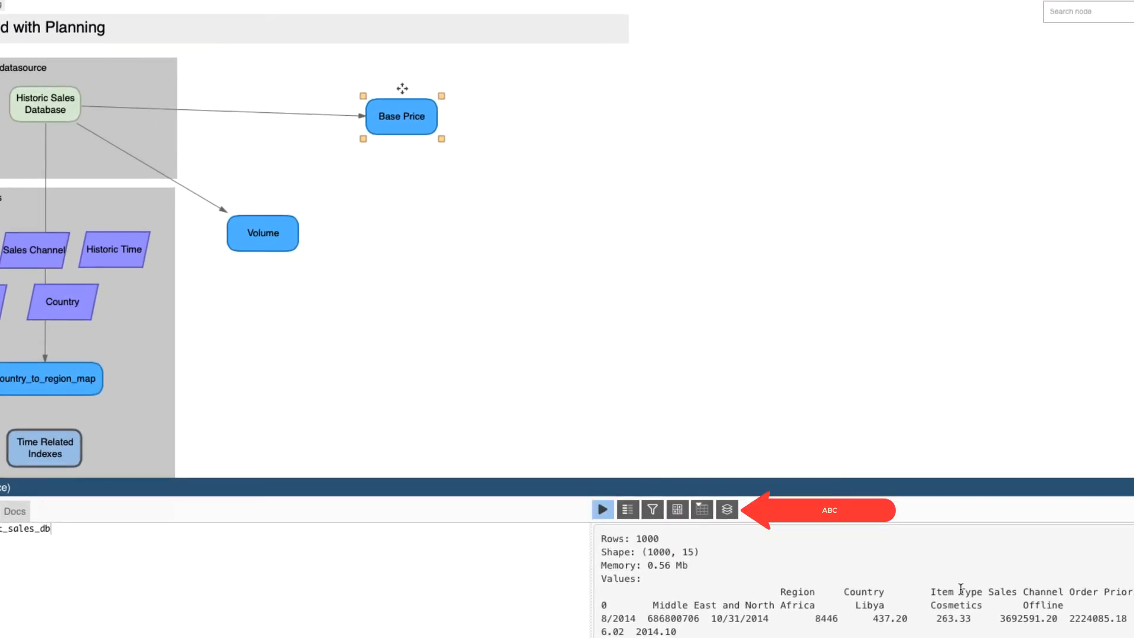
Append .rename(columns={'Item Type': 'item_type'}) to hist_sales_db in the Base Price code, apply it, and evaluate the node.
left_click_drag(926, 590, 981, 595)
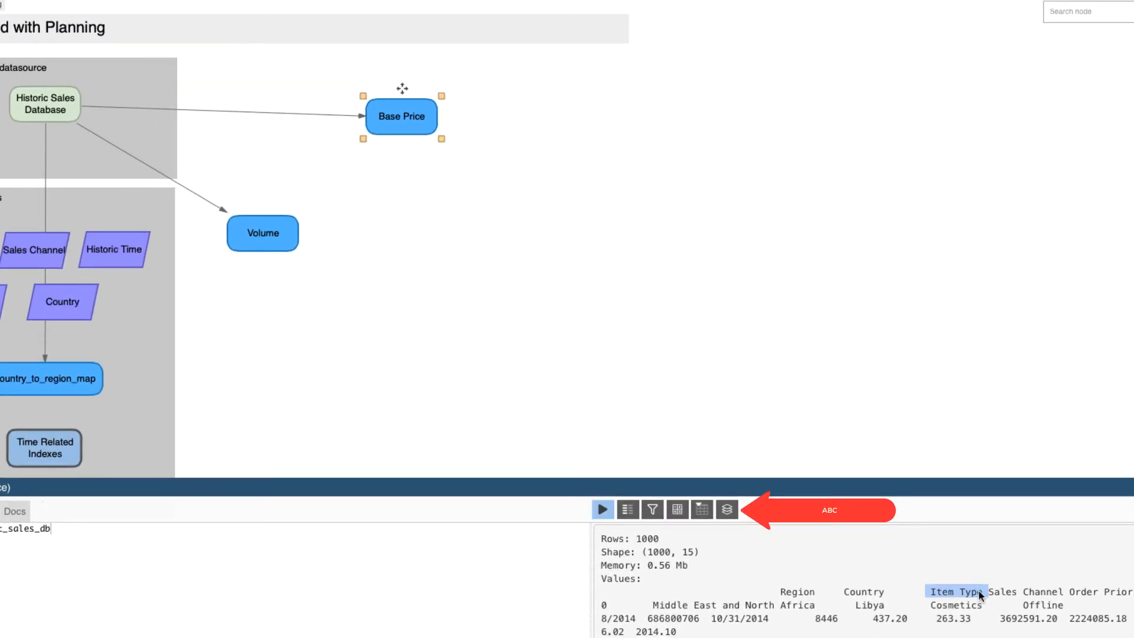
left_click(99, 528)
type(".")
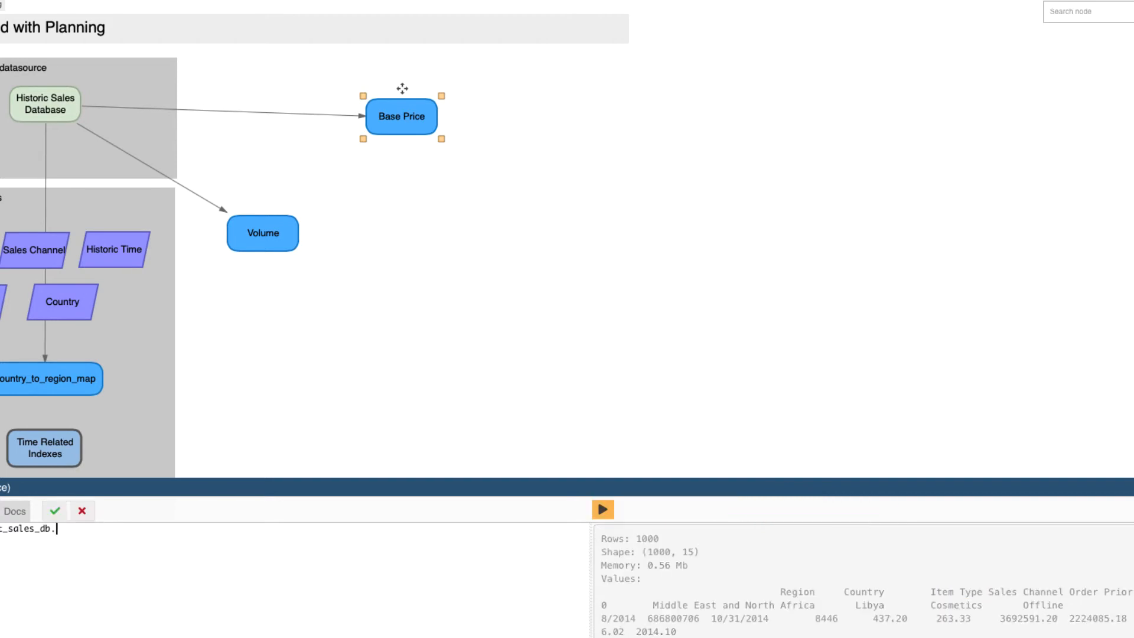
type(".rename(columns={'Item Type': 'item_type'})")
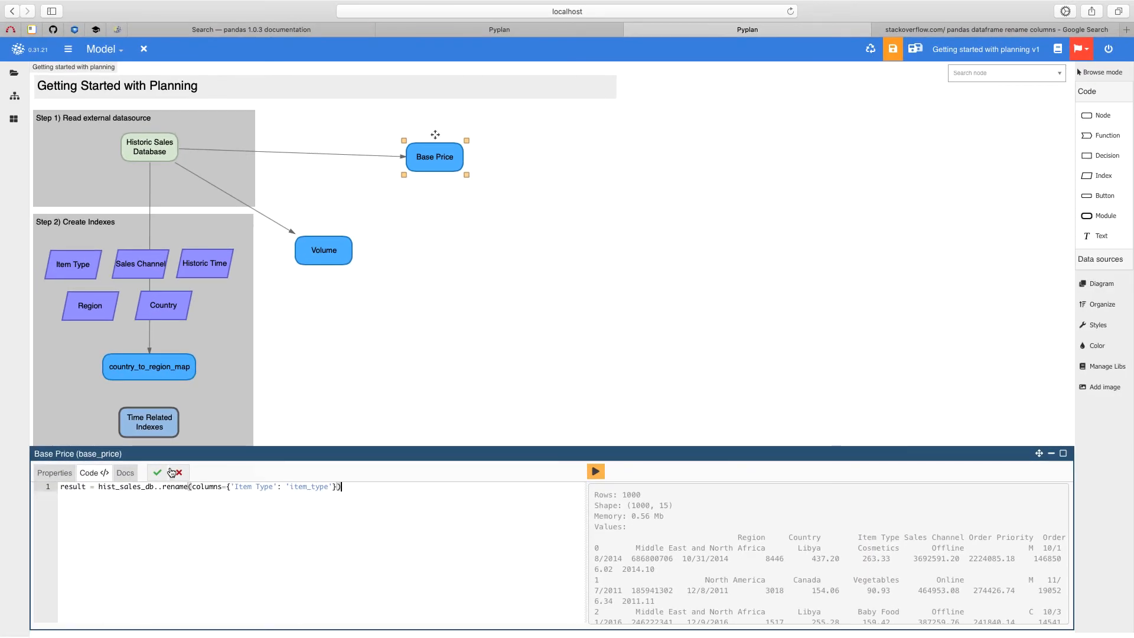
left_click(158, 489)
key("BackSpace")
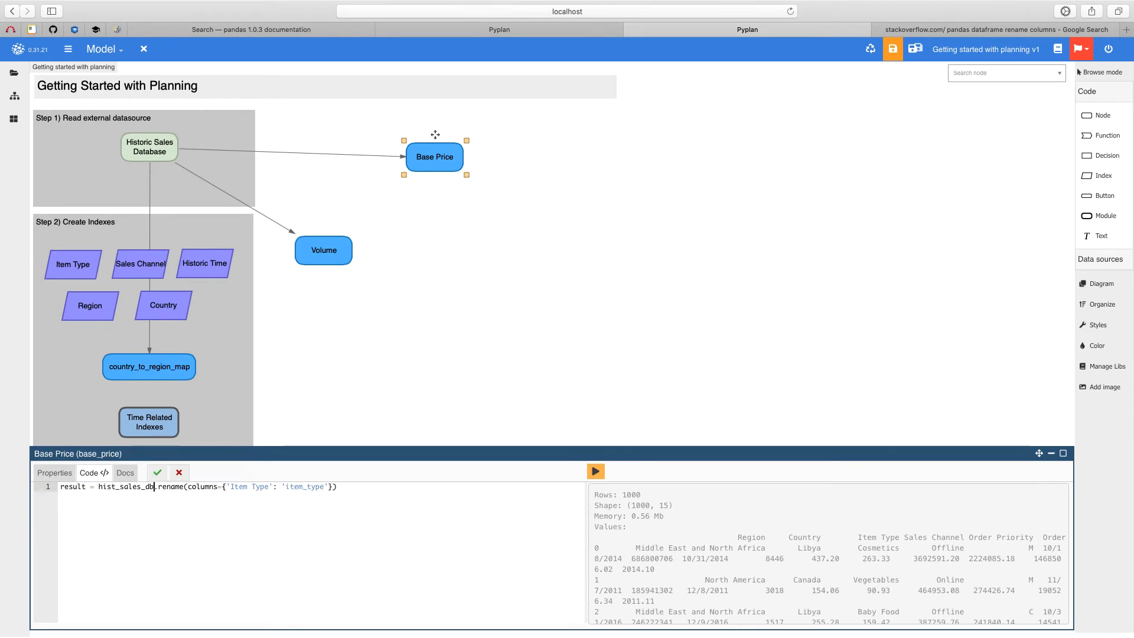
left_click(157, 473)
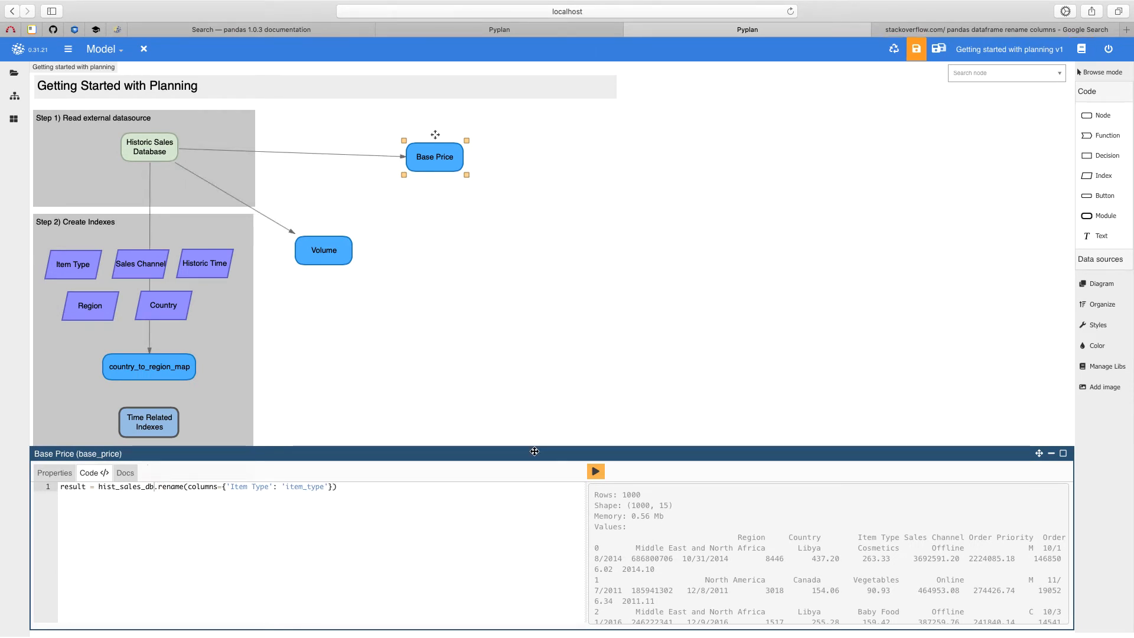
left_click(595, 472)
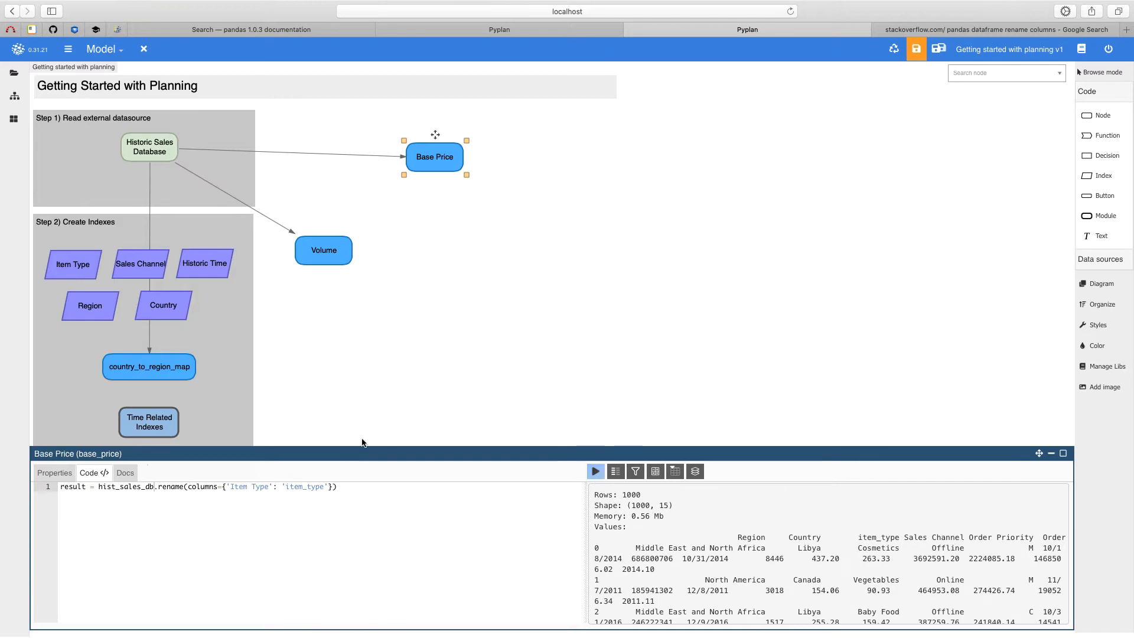
Group the Base Price data by item_type and aggregate Units Sold and Total Revenue by sum.
left_click(694, 471)
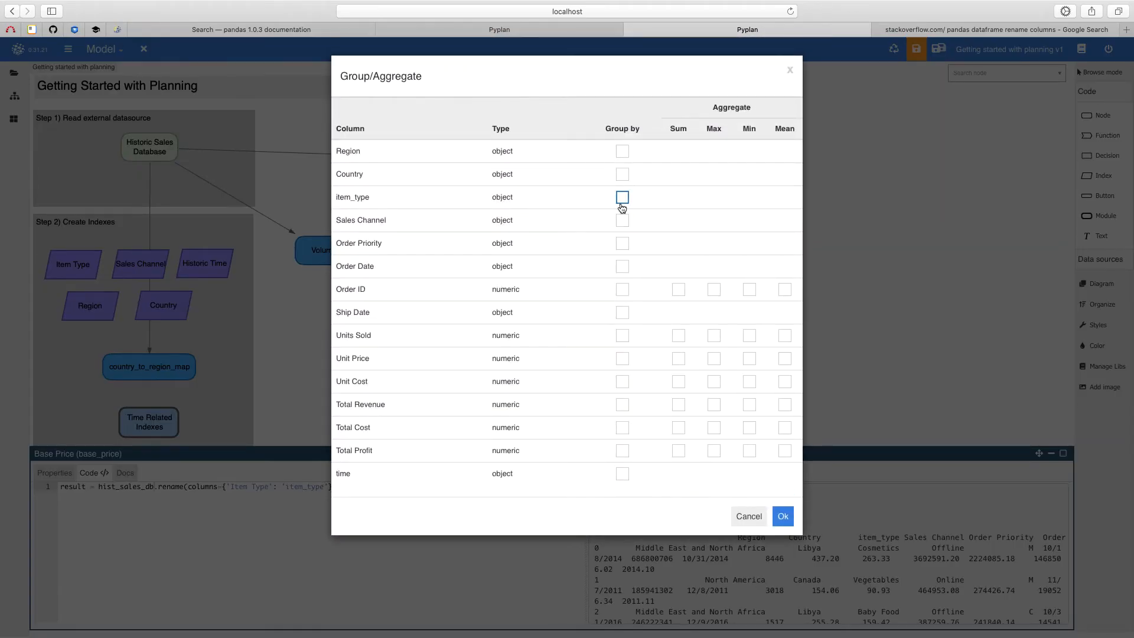
left_click(622, 201)
left_click(678, 337)
left_click(678, 407)
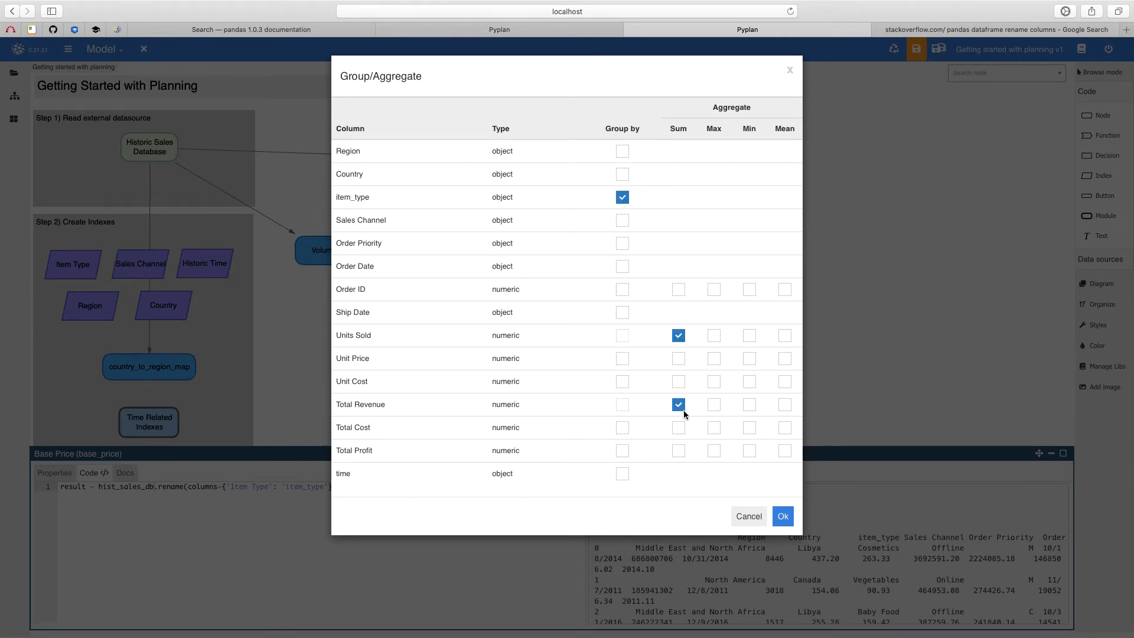
left_click(784, 516)
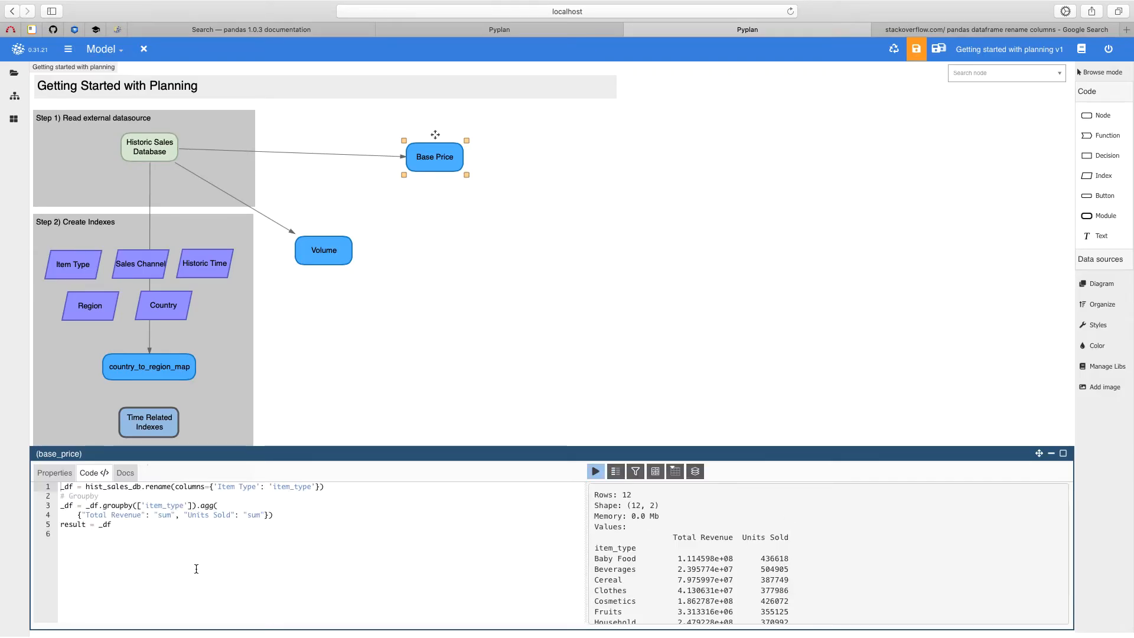
Insert the line _df['Price'] = _df['Total Revenue'] / _df['Units Sold'] before the result line in the Base Price code, and evaluate the node.
left_click(61, 525)
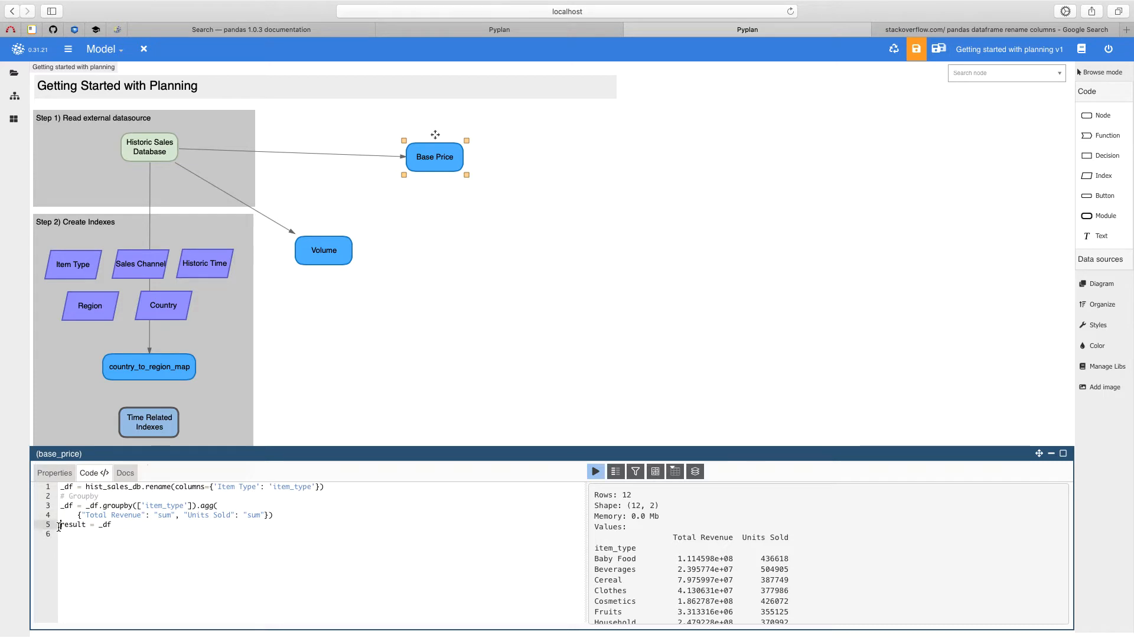
key("Return")
key("Up")
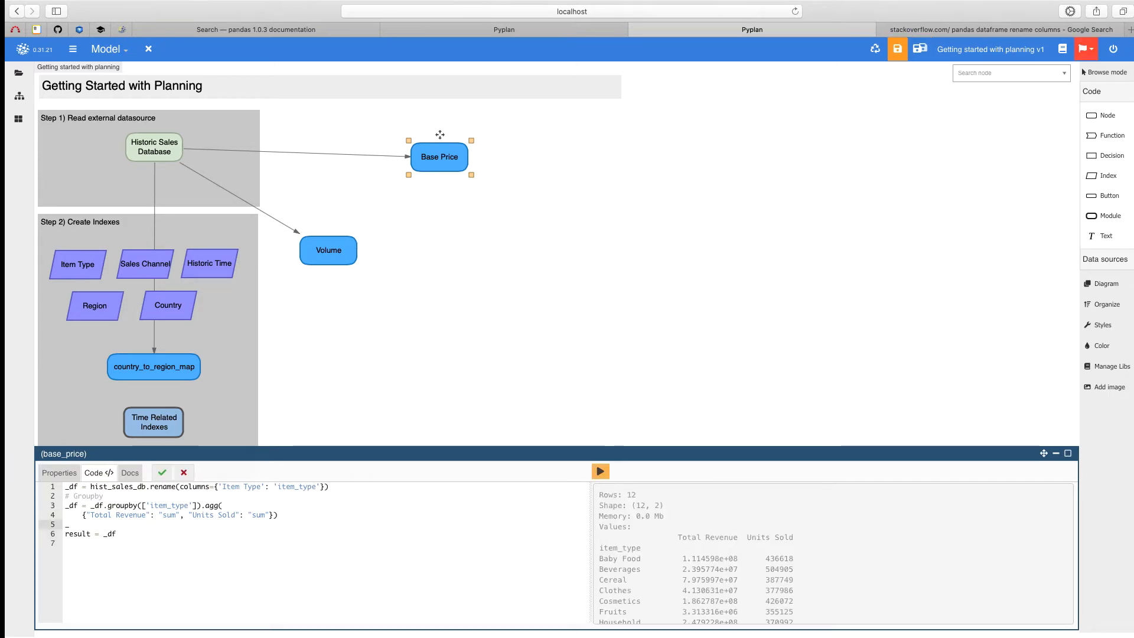
type("_df['Price'] = _df['")
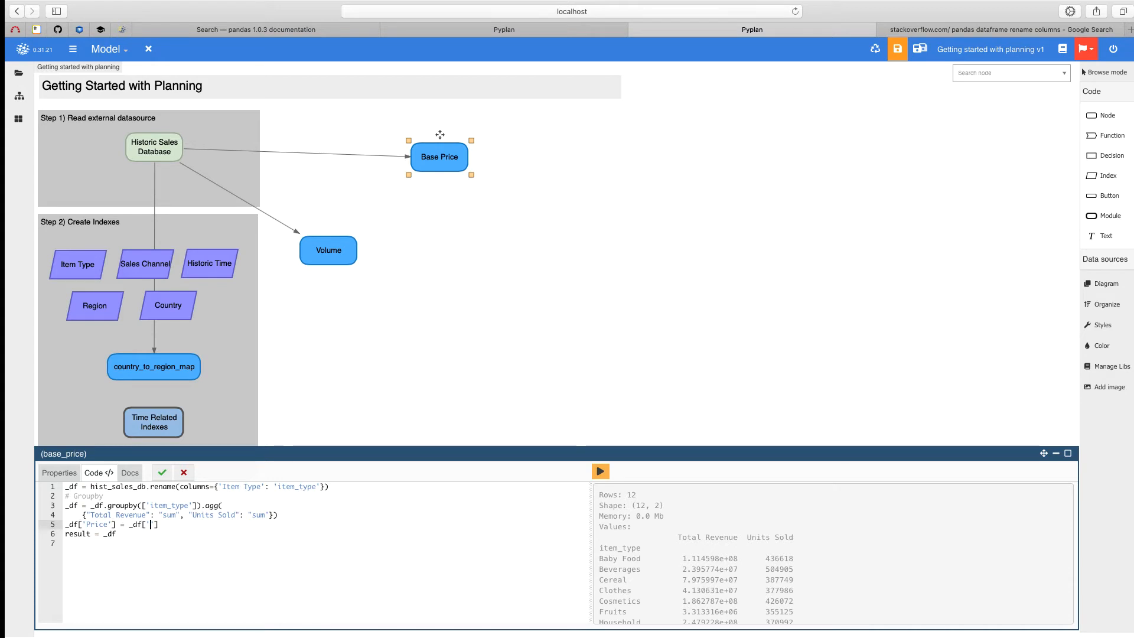
type("Total Revenue'] / _df['Units")
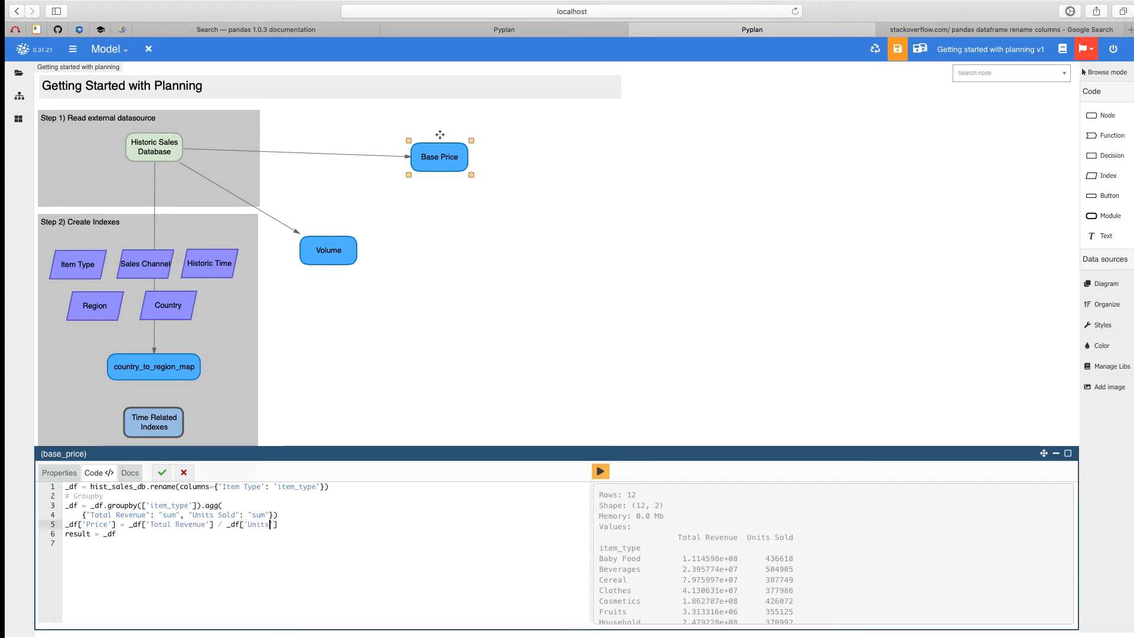
type(" Sold")
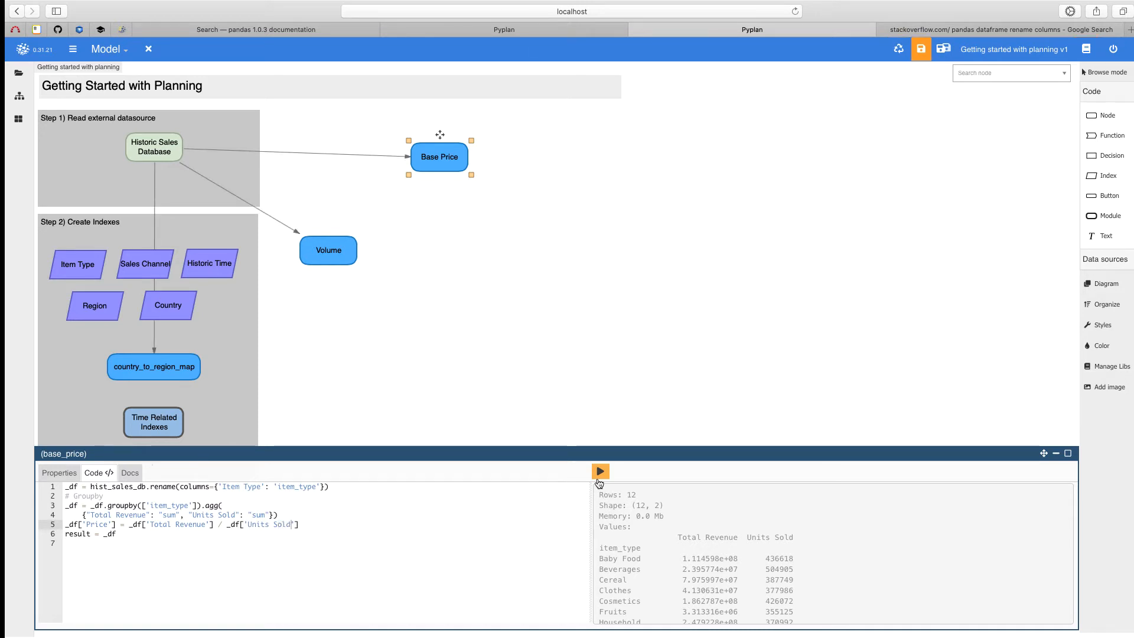
left_click(600, 471)
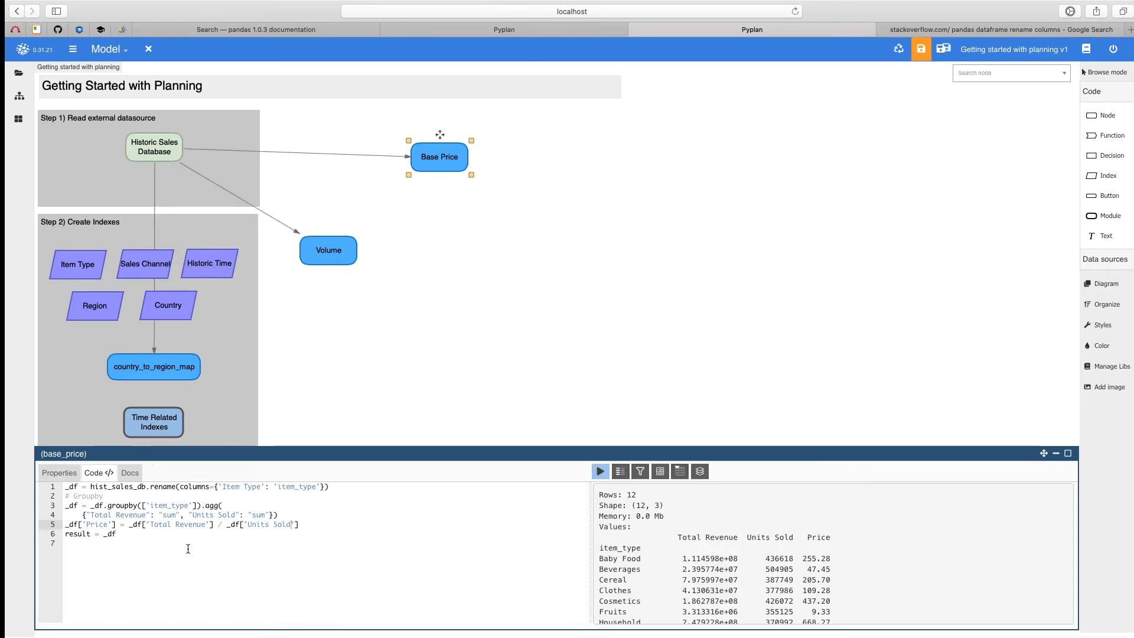
Set the Base Price result to _df['Price'].to_xarray(), apply and evaluate it, and view the node's result table before closing it.
left_click(166, 536)
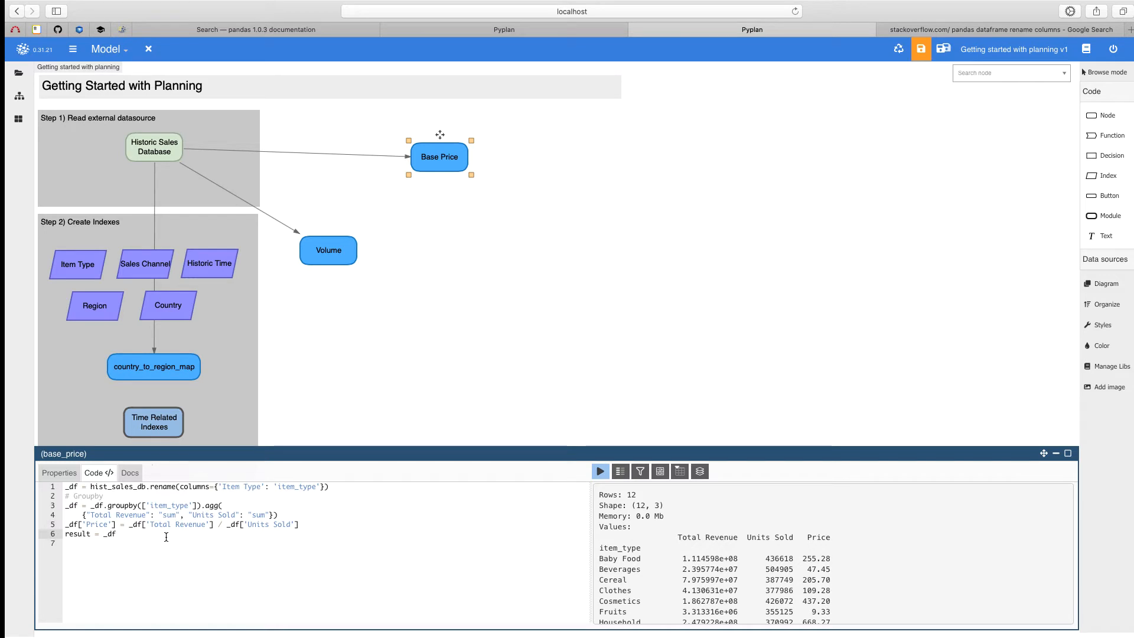
type("['Price'].to")
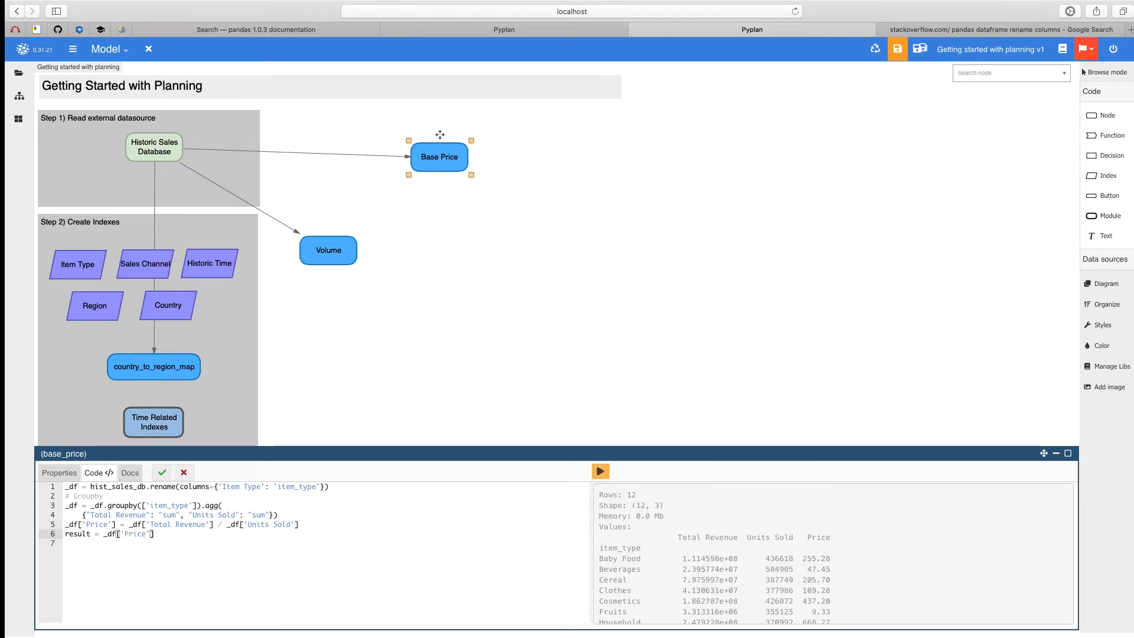
type("_xarray()")
left_click(162, 473)
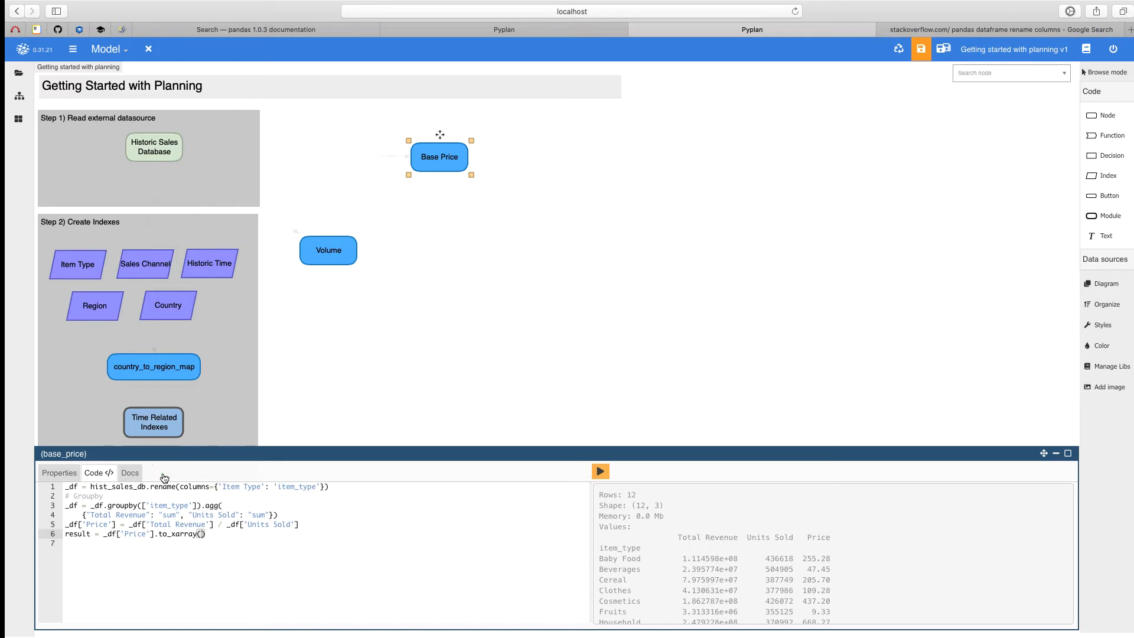
left_click(599, 471)
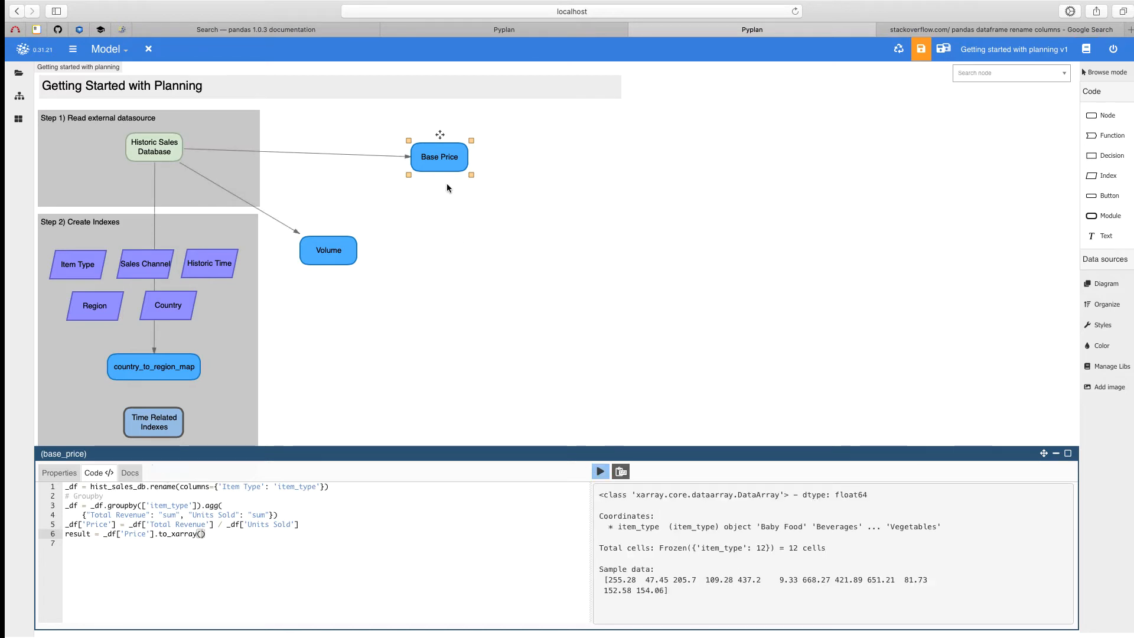
double_click(457, 150)
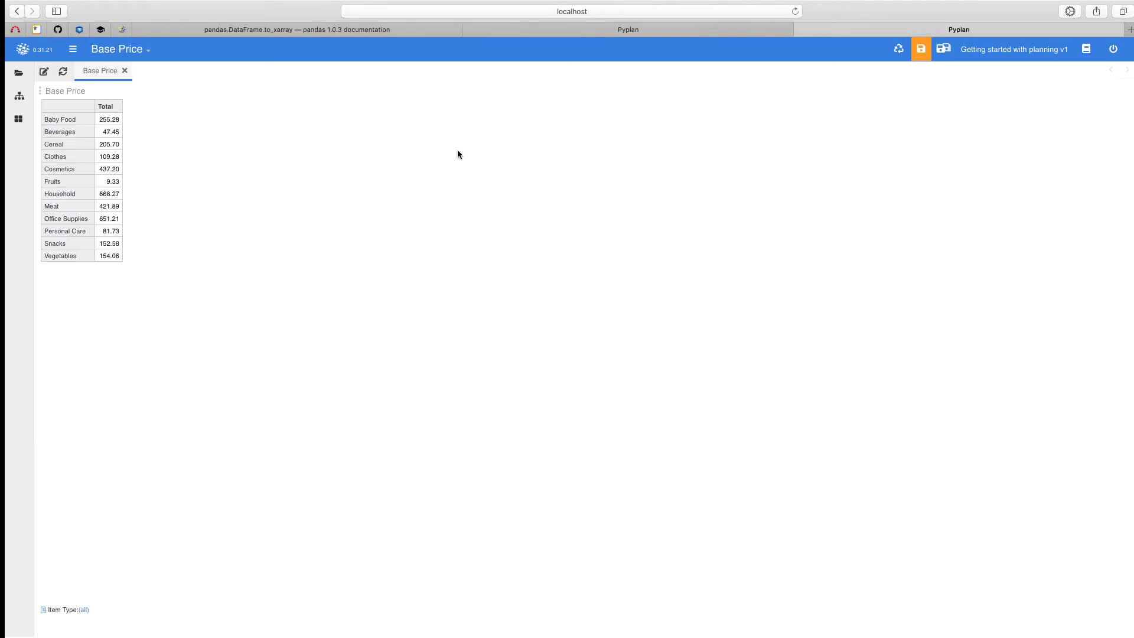
left_click(124, 71)
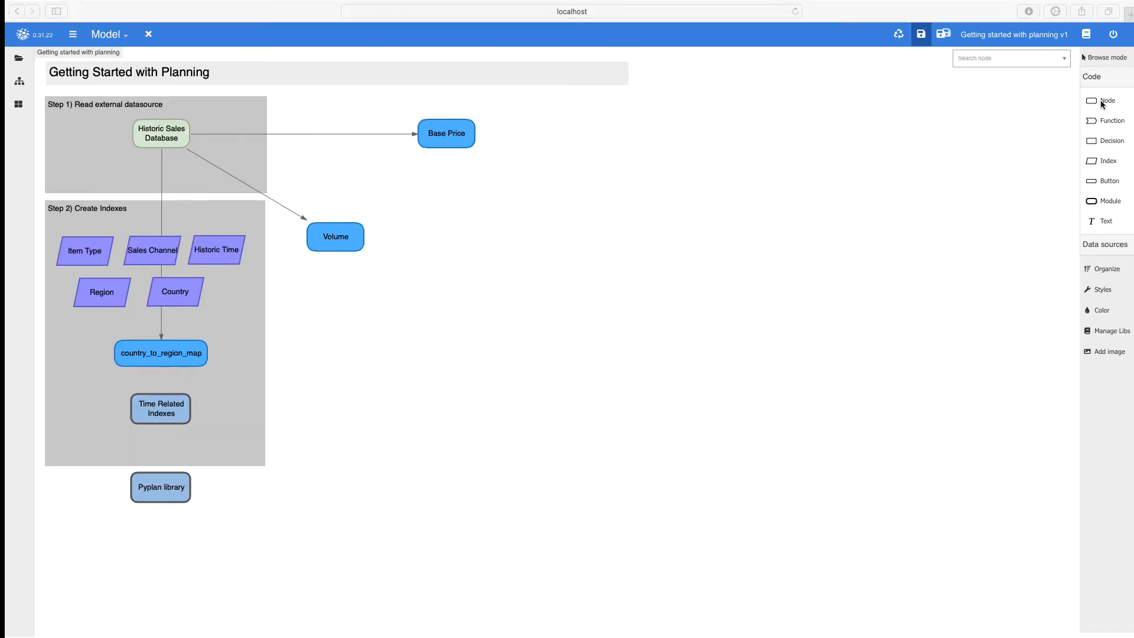
Add a new node above and beside Base Price in the diagram and title it Discount.
left_click_drag(1108, 105, 566, 102)
type("Discount")
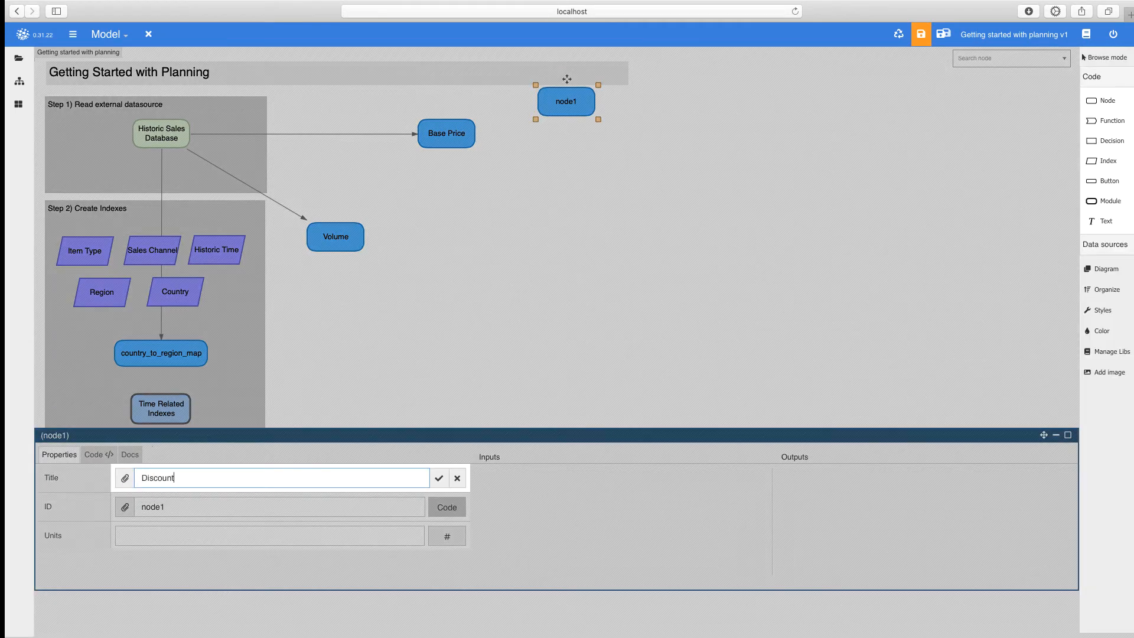
key("Return")
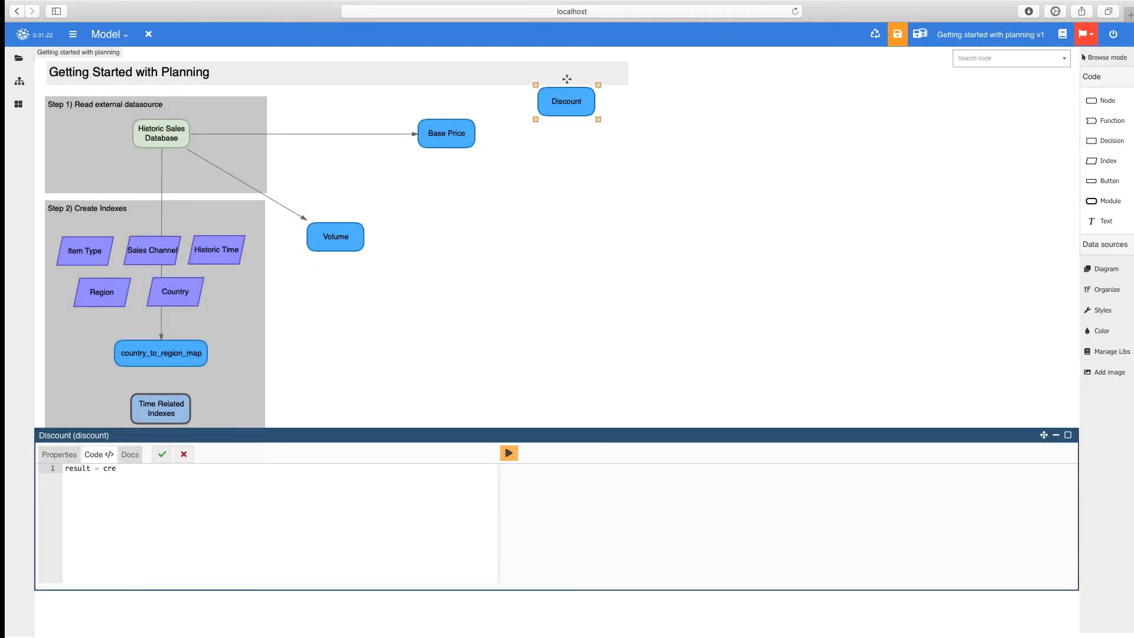
Define Discount as create_dataarray(0., [item_type, time], dtype=None) and color the node yellow.
type("cre")
key("Return")
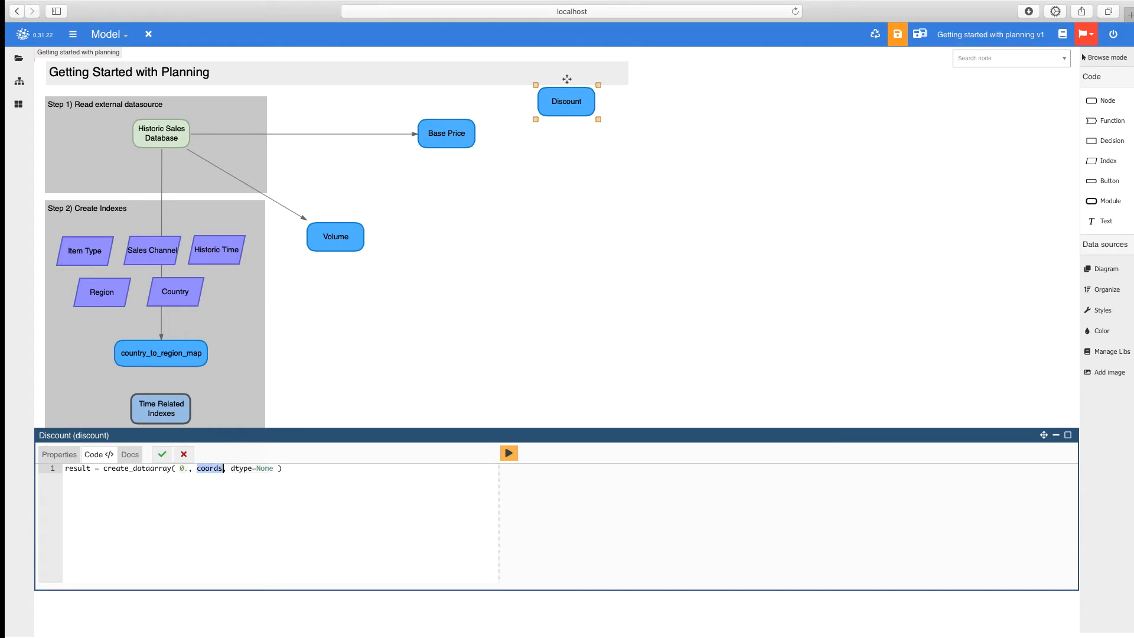
type("[item_type, ti")
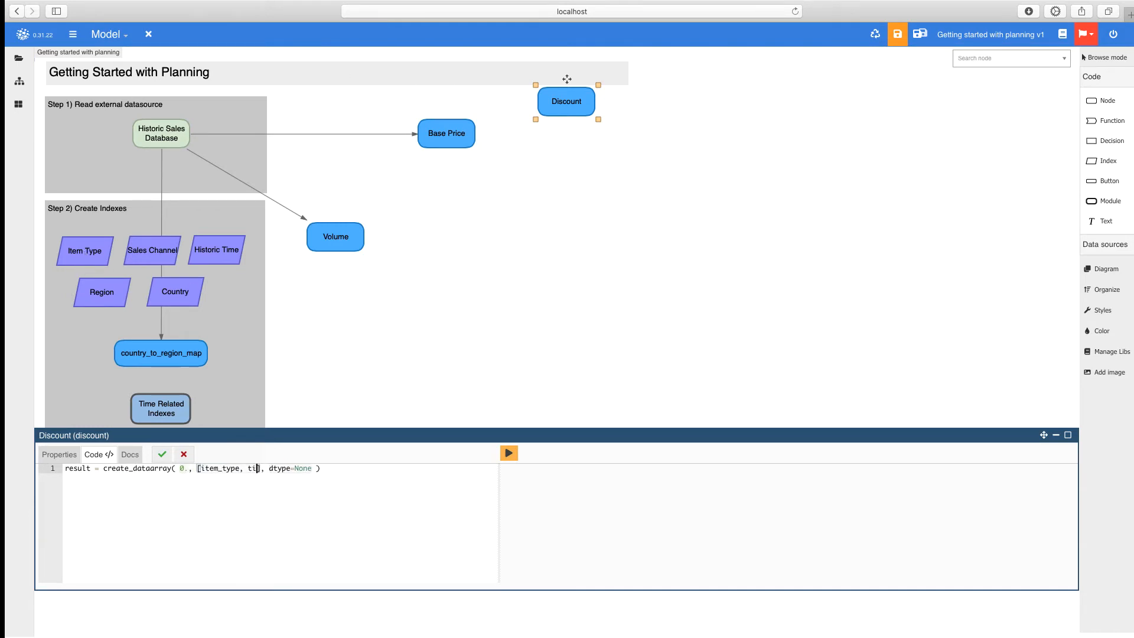
type("me")
left_click(162, 454)
mouse_move(1100, 331)
left_click(1037, 281)
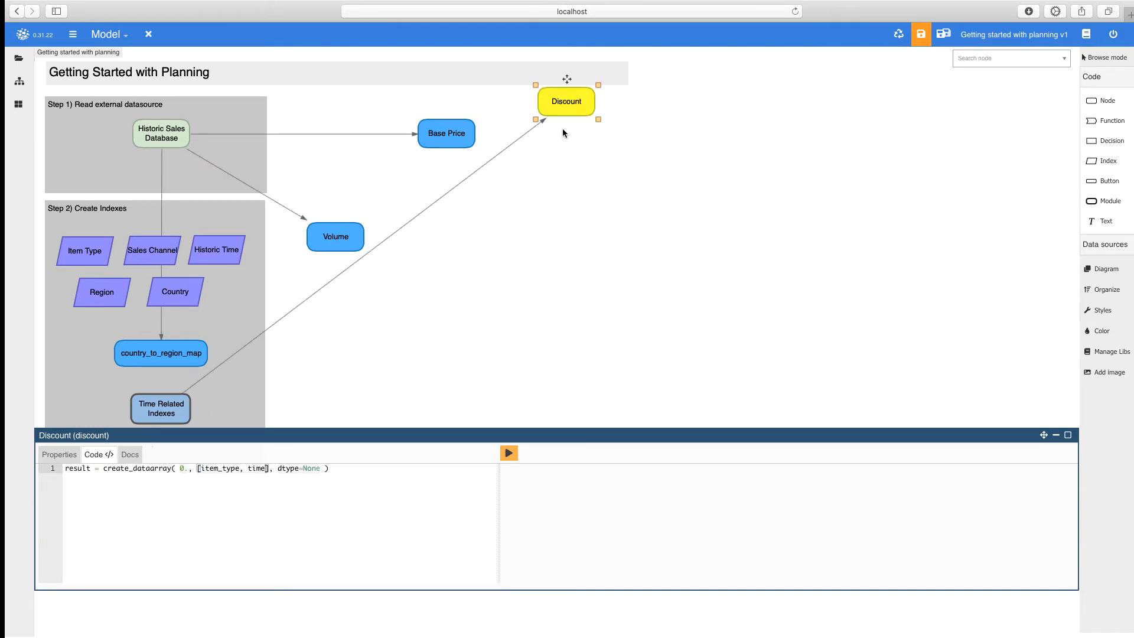
In the Discount input table, set Cosmetics to 0.2 from 2020.03 through 2020.06, accept the changes and close the table.
double_click(569, 105)
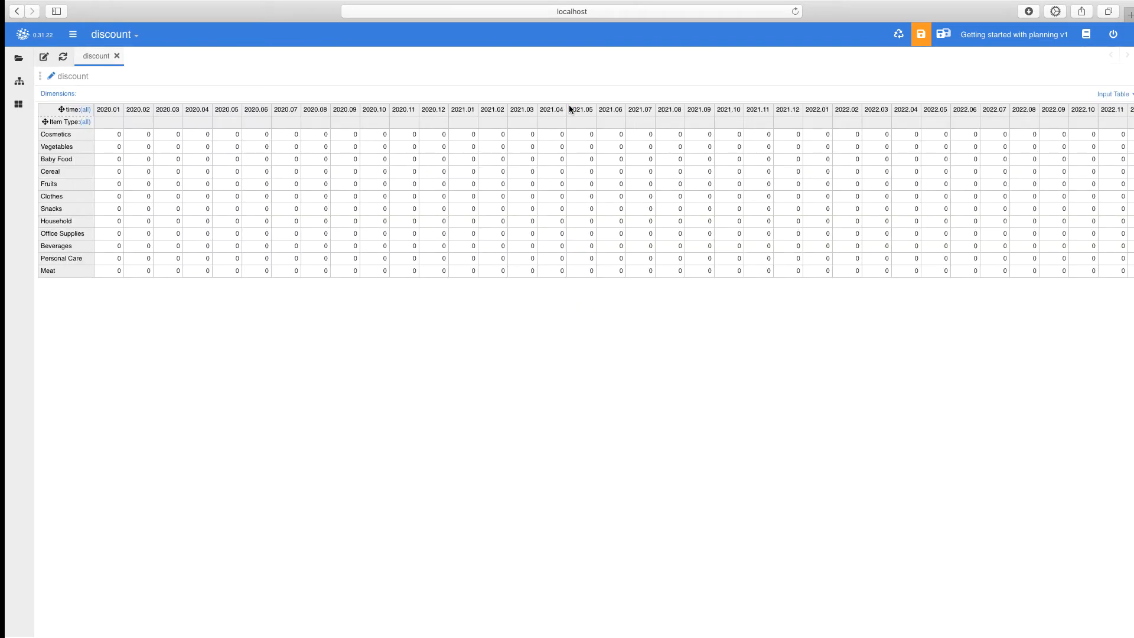
double_click(177, 135)
type(".2")
key("Return")
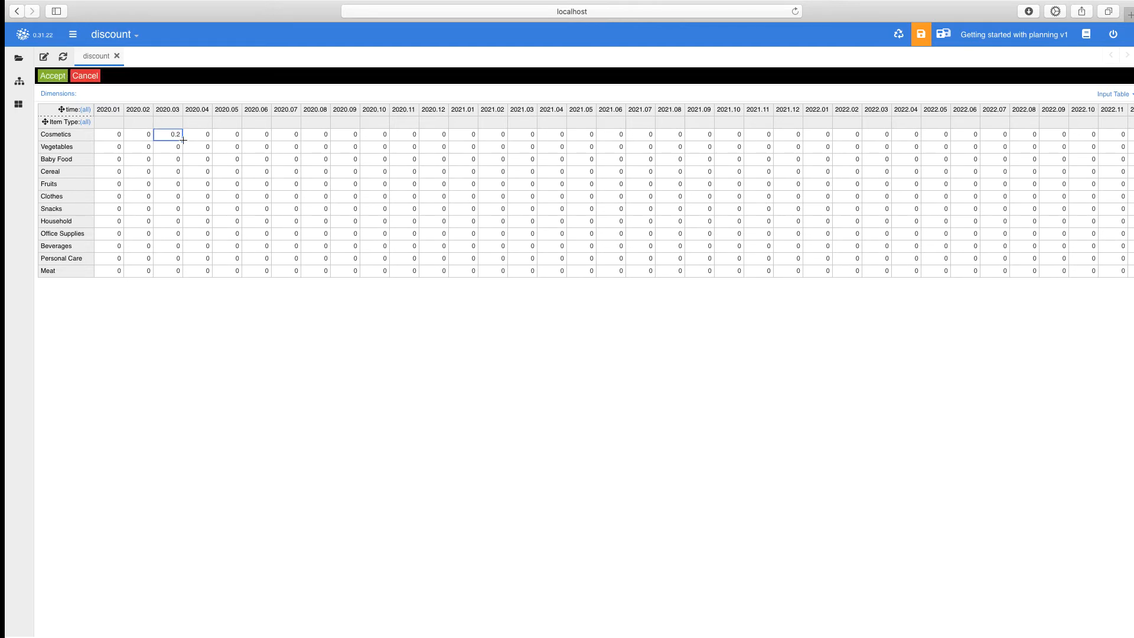
left_click_drag(245, 140, 244, 139)
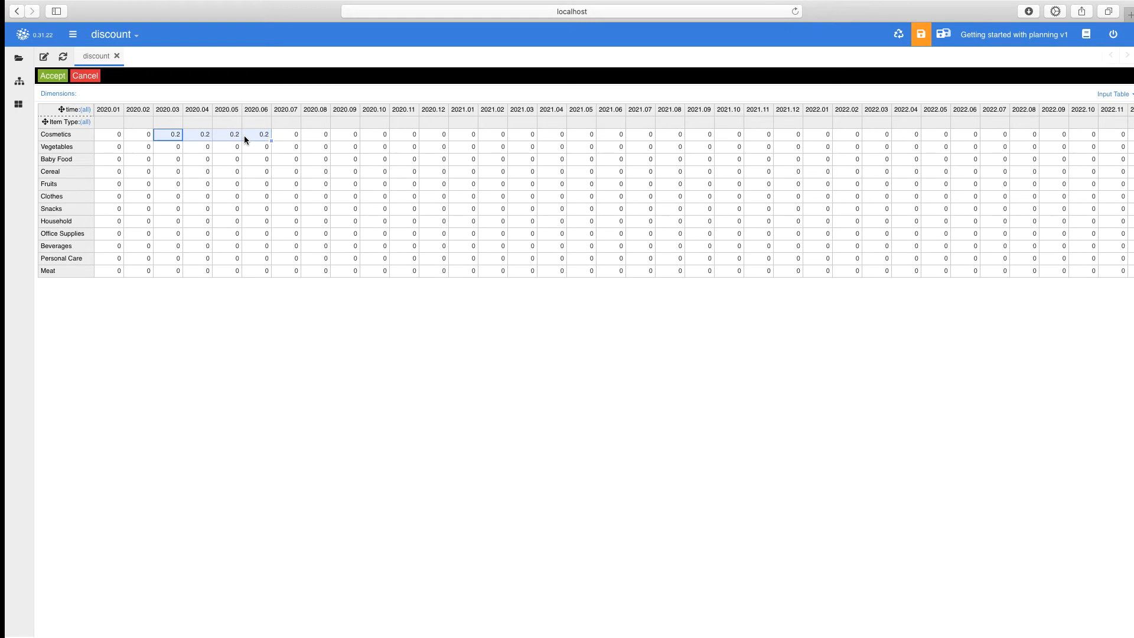
left_click(55, 77)
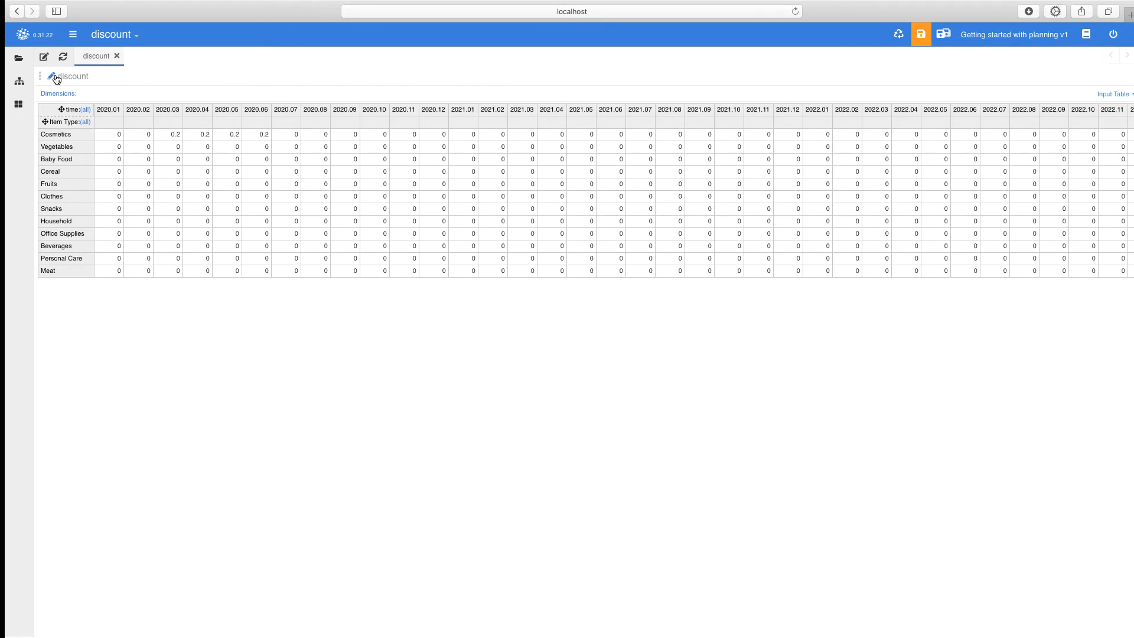
left_click(116, 55)
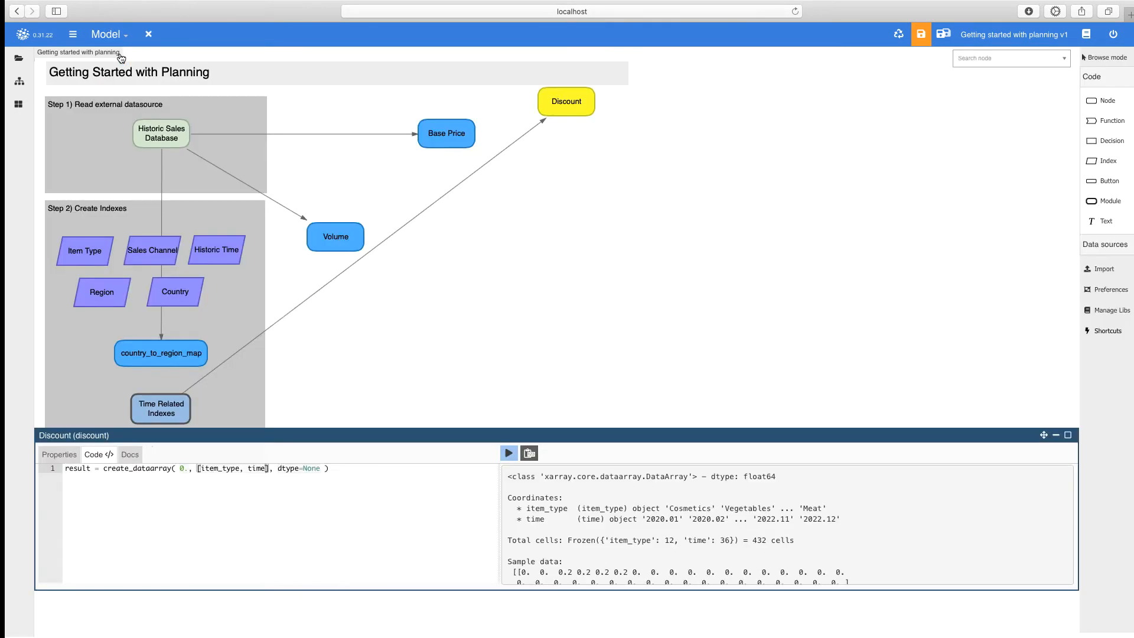
Turn off the display of outputs for the Time Related Indexes module in the diagram.
left_click(552, 111)
left_click(178, 416)
left_click(1102, 310)
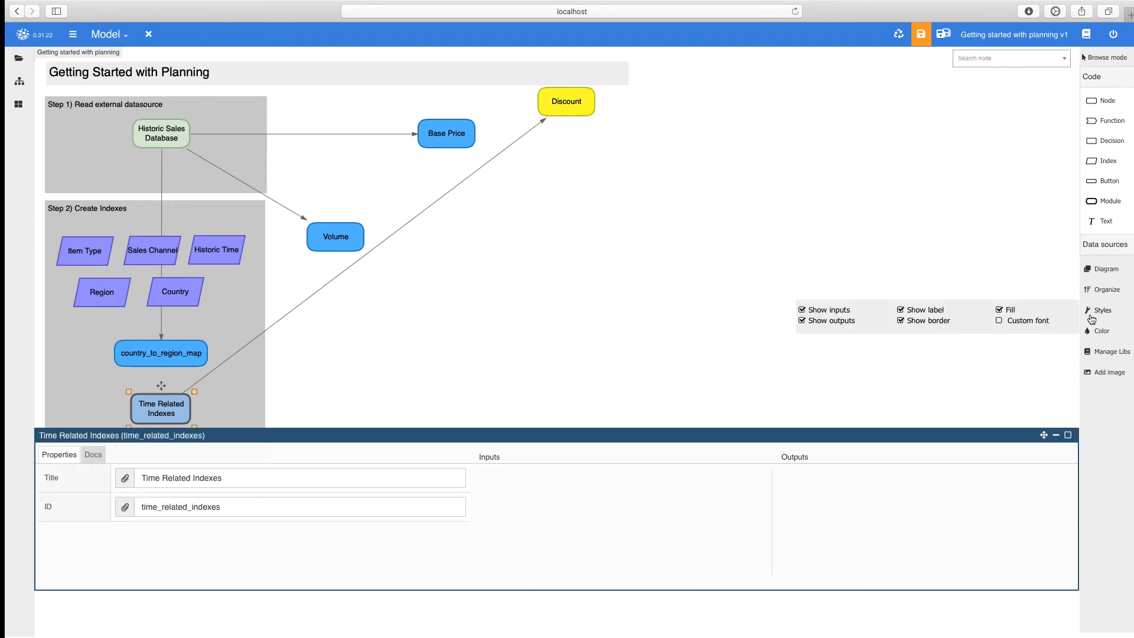
left_click(802, 321)
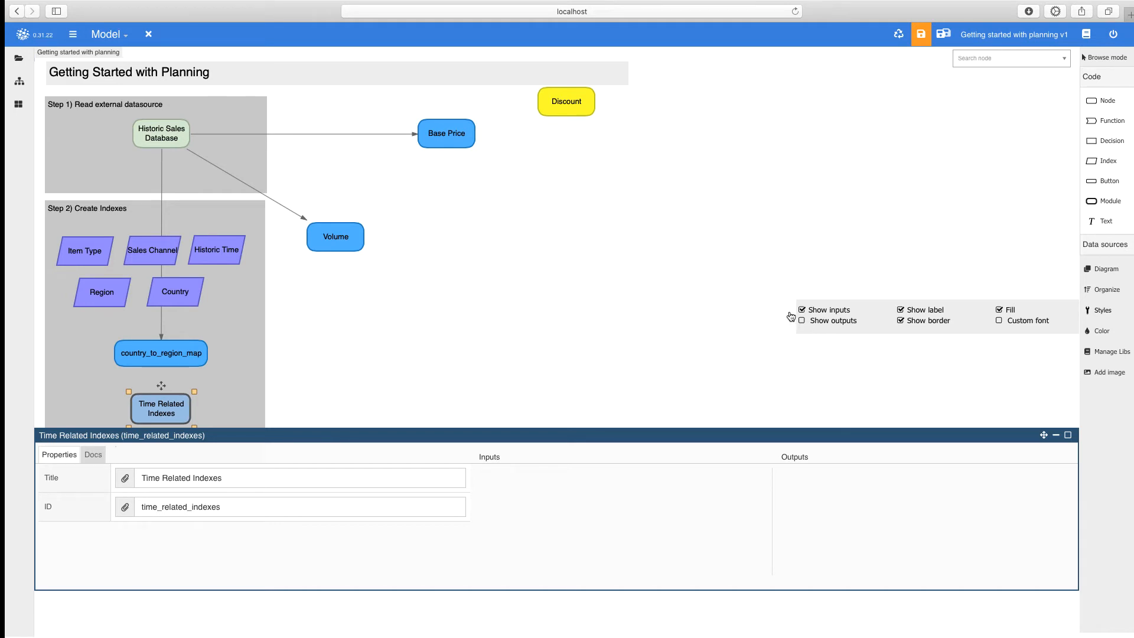
left_click(774, 304)
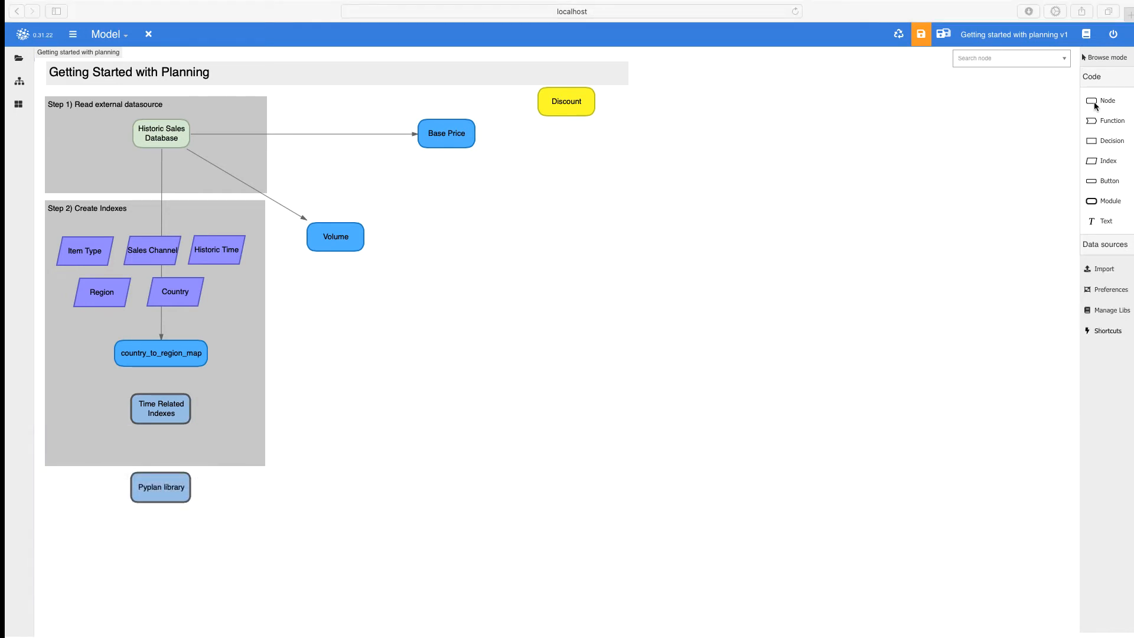
Add a new node below Discount and title it Projected Prices.
left_click_drag(1093, 101, 565, 153)
type("Pro")
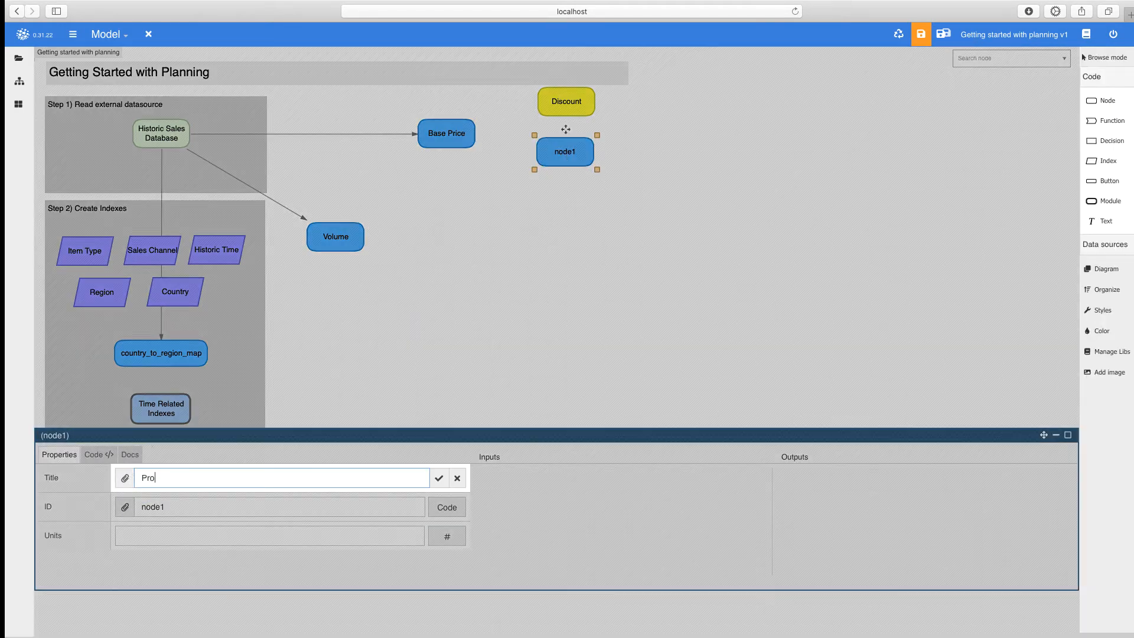
type("jected Prices")
key("Return")
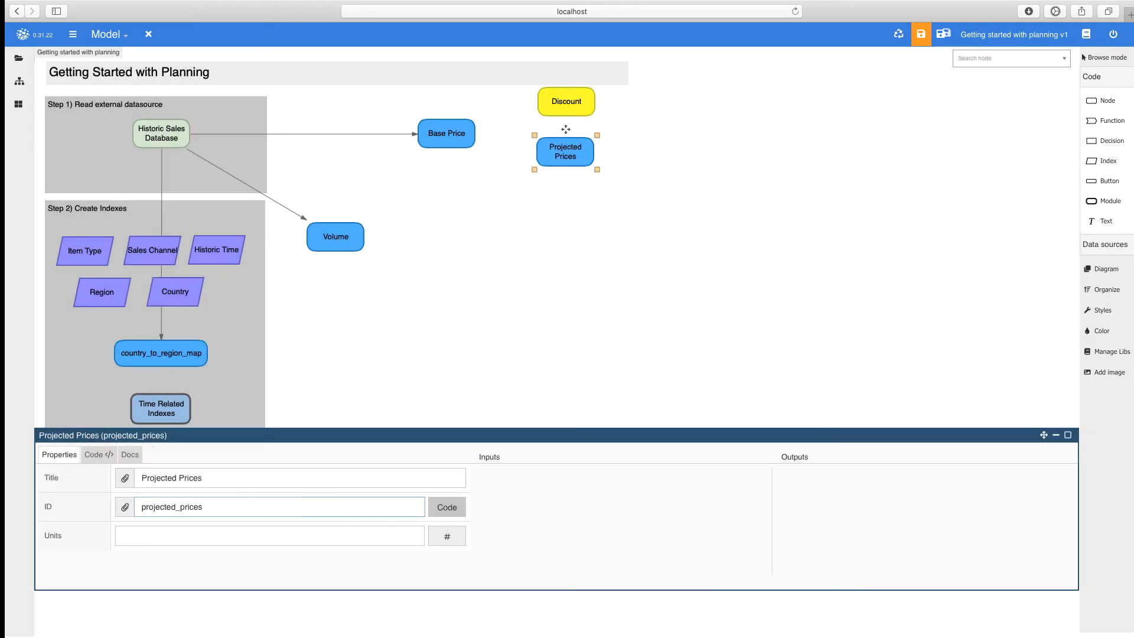
Define Projected Prices as base_price * (1-discount) and apply the code.
left_click(447, 507)
left_click(448, 133)
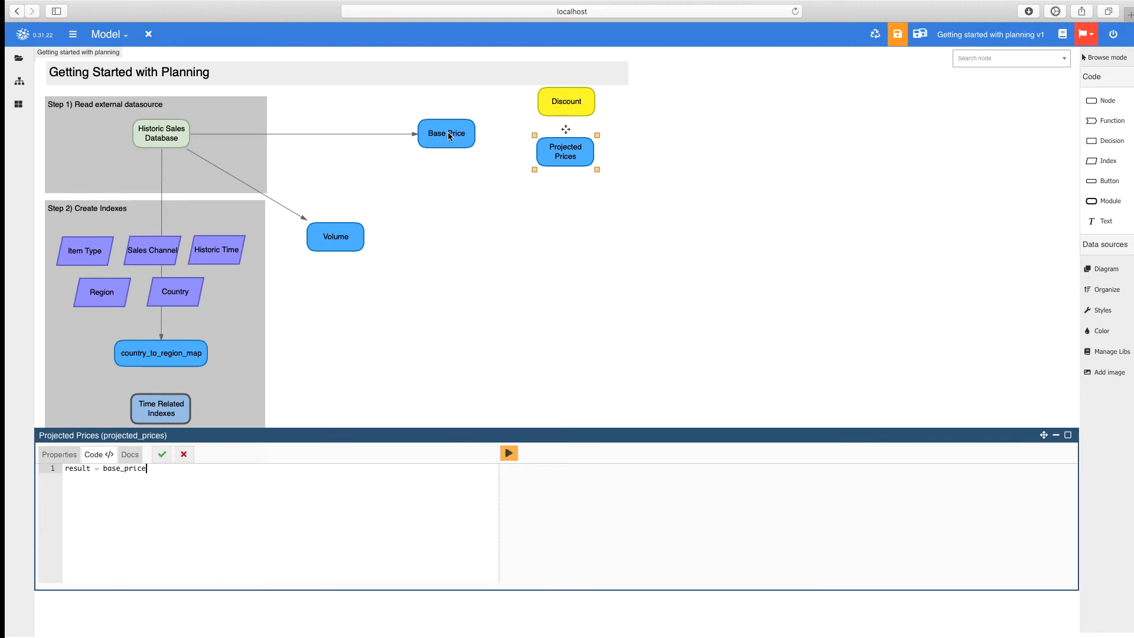
type("* (1-")
left_click(561, 106)
left_click(162, 454)
Open the Projected Prices result and show it as both a table and a graph.
double_click(583, 156)
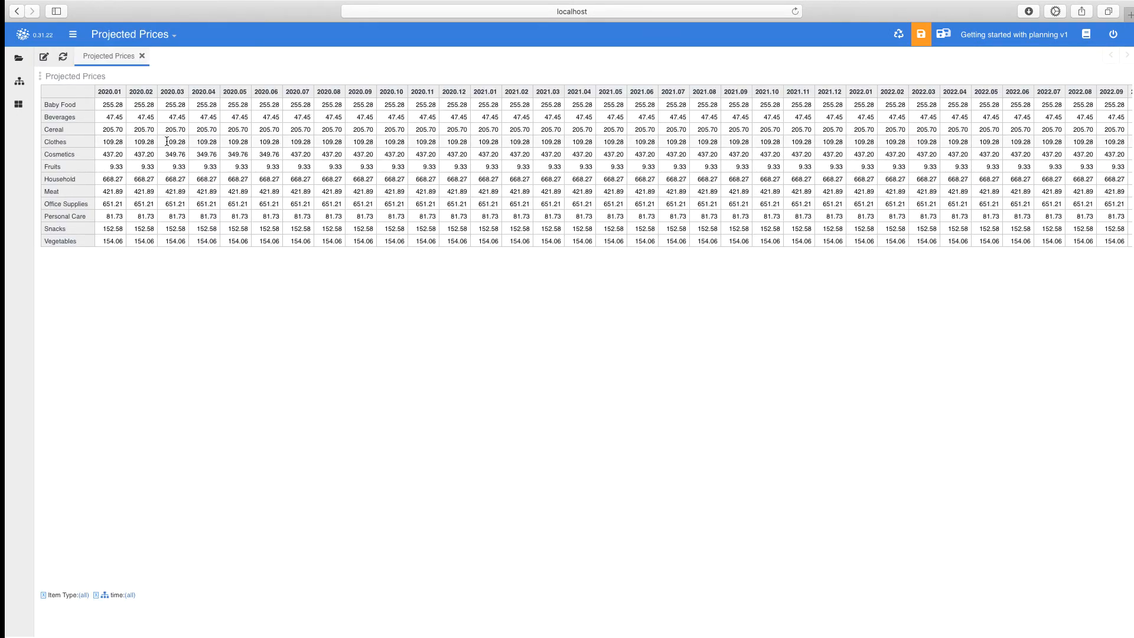
left_click(39, 76)
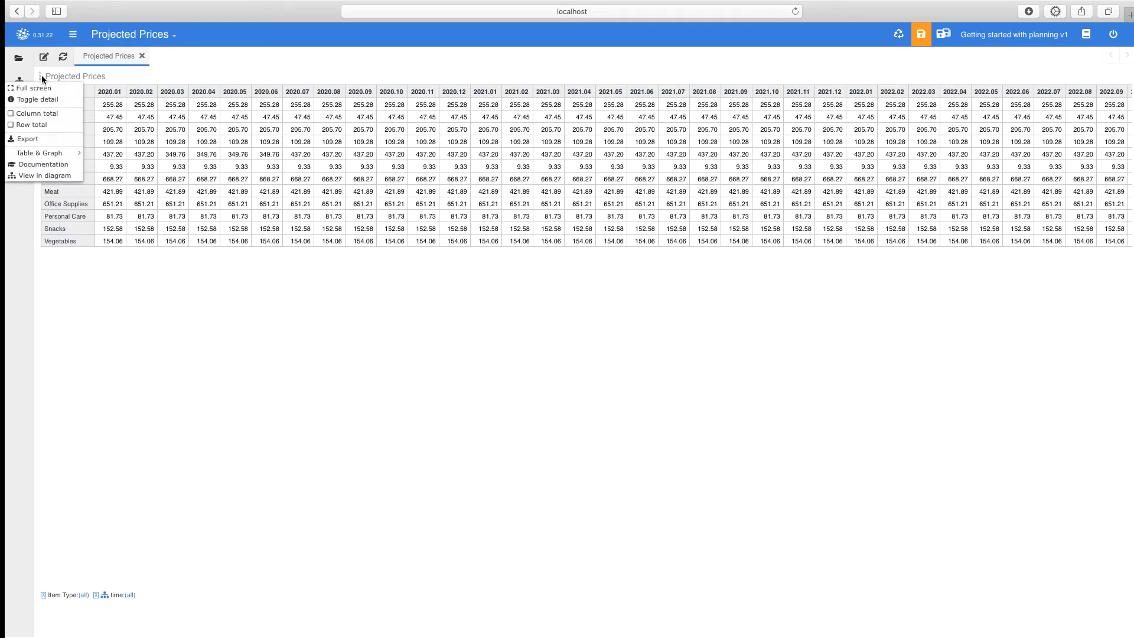
left_click(91, 164)
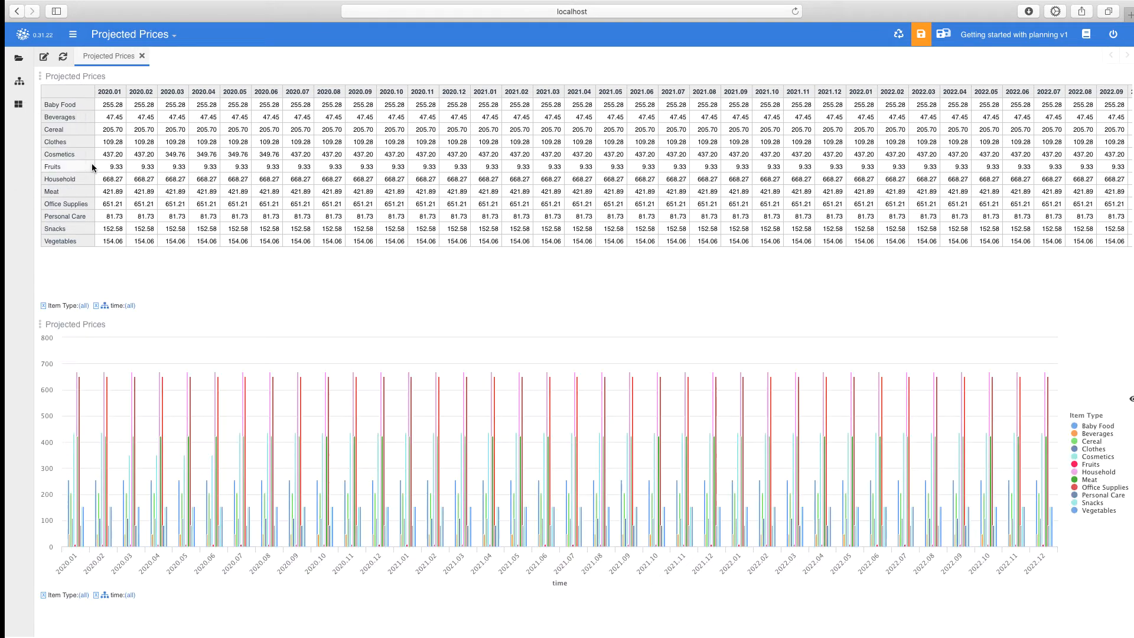
Change the Projected Prices graph to a line chart, accept the layout and close the result.
left_click(43, 56)
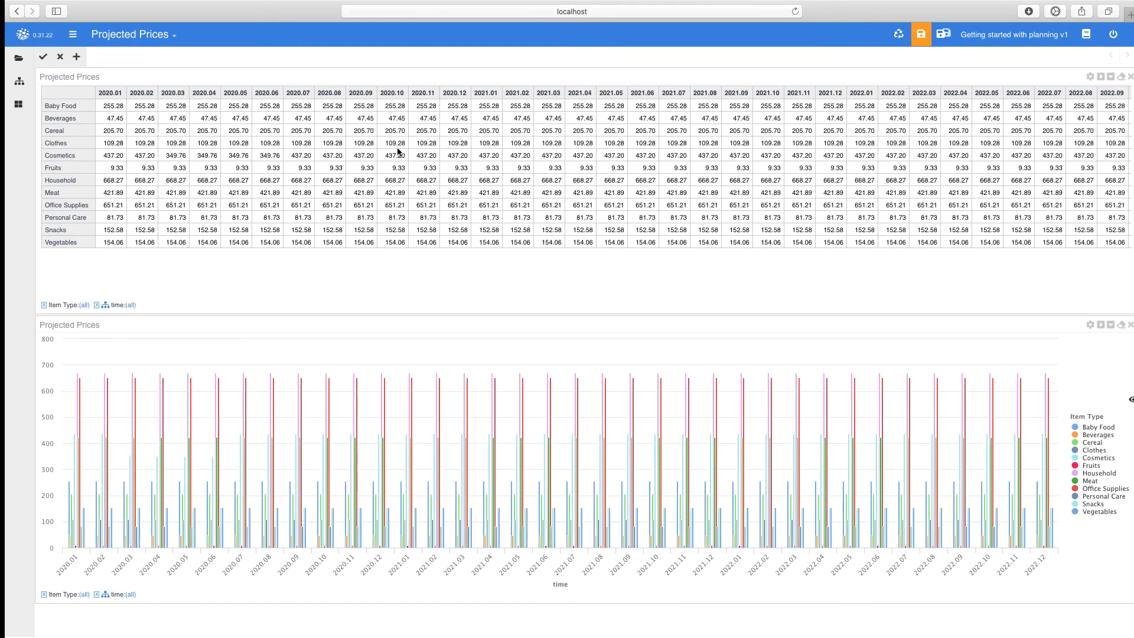
left_click(1090, 324)
left_click(1121, 288)
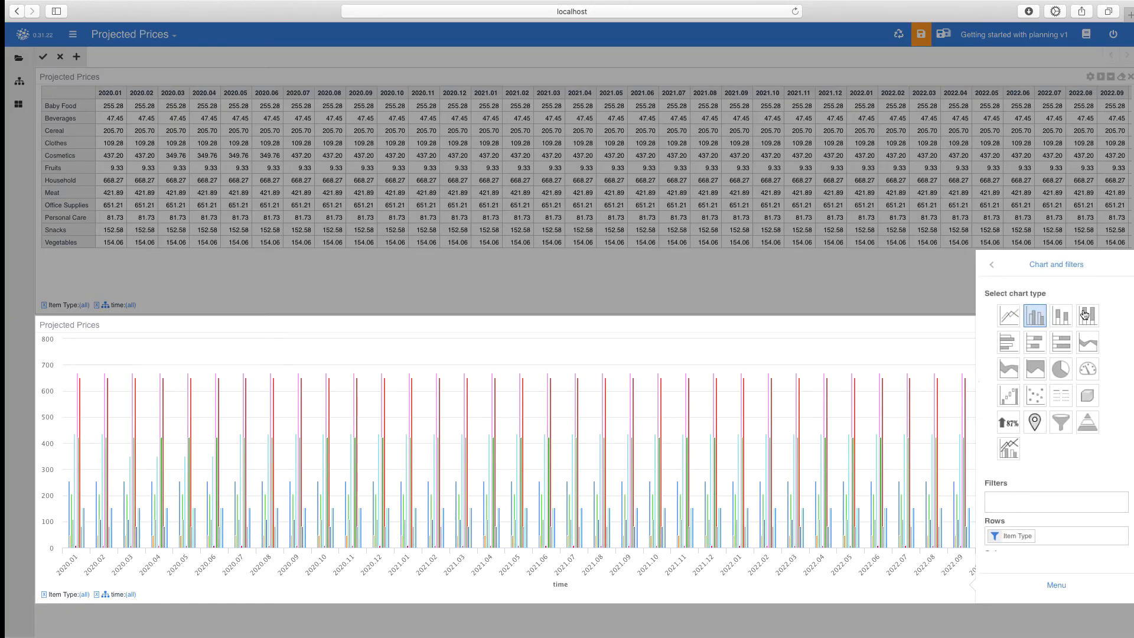
left_click(1012, 322)
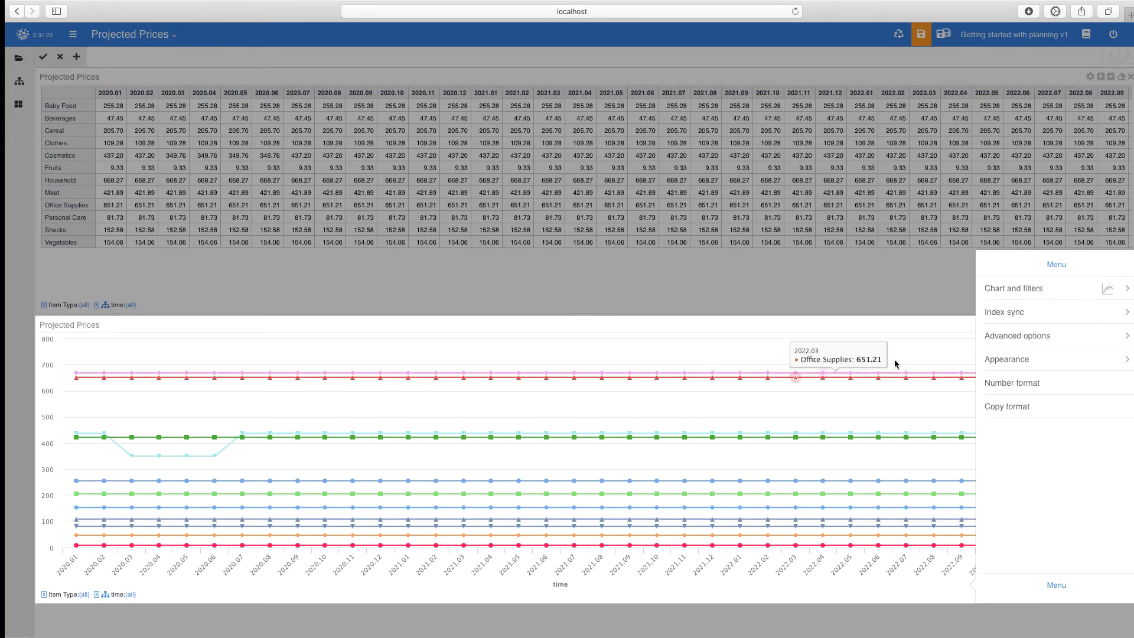
left_click(44, 58)
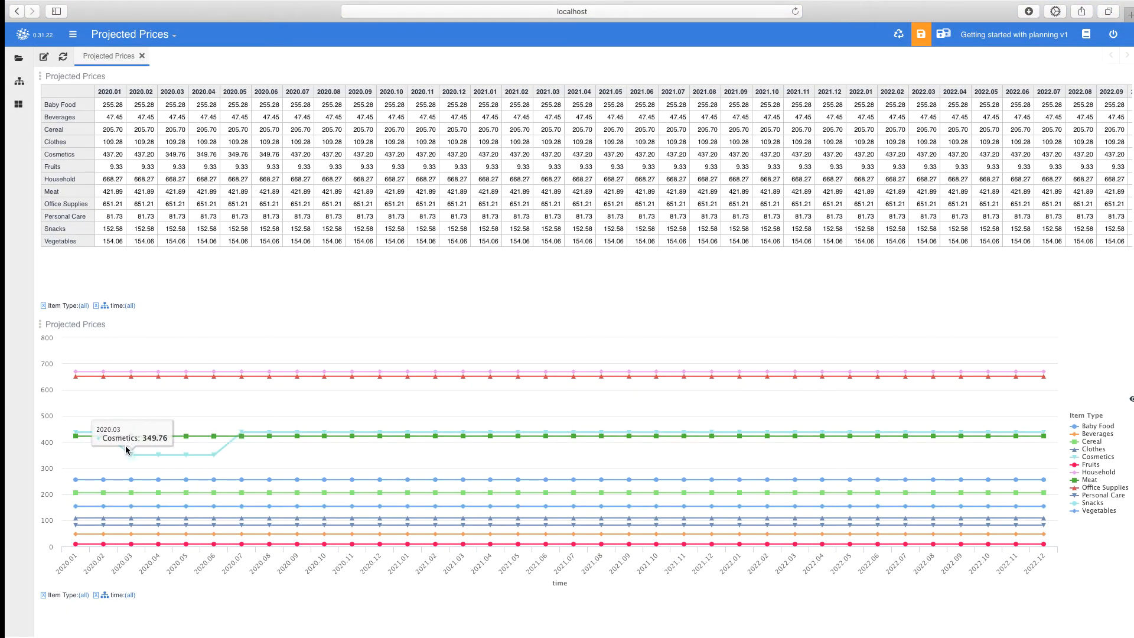
left_click(141, 55)
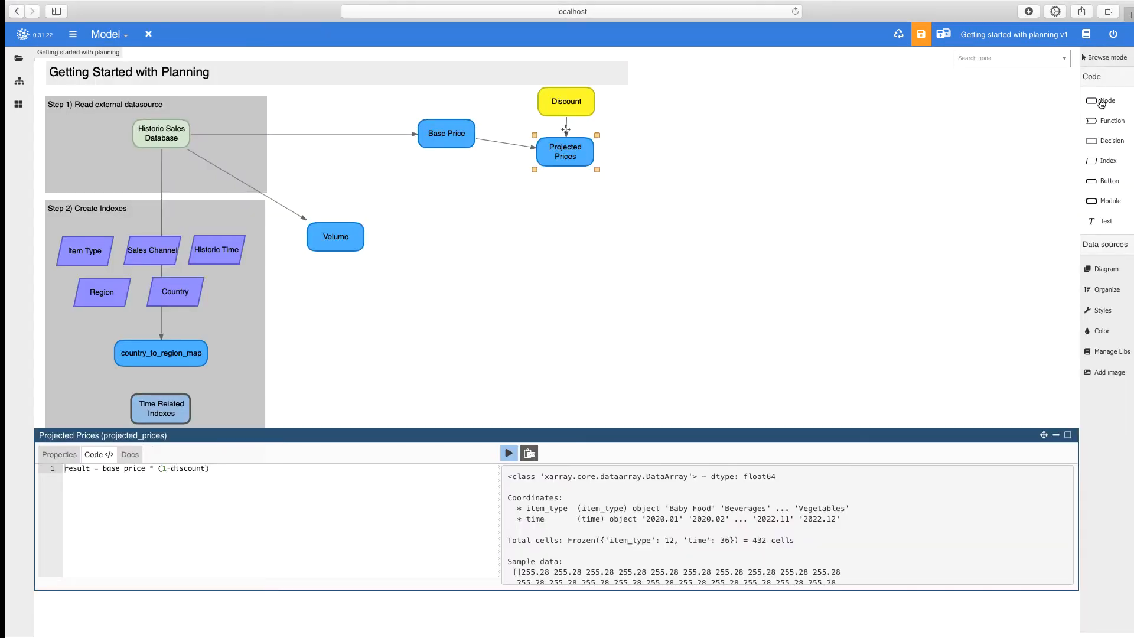
Add a new node below Base Price and title it Elasticity.
left_click_drag(1102, 100, 451, 190)
type("Elas")
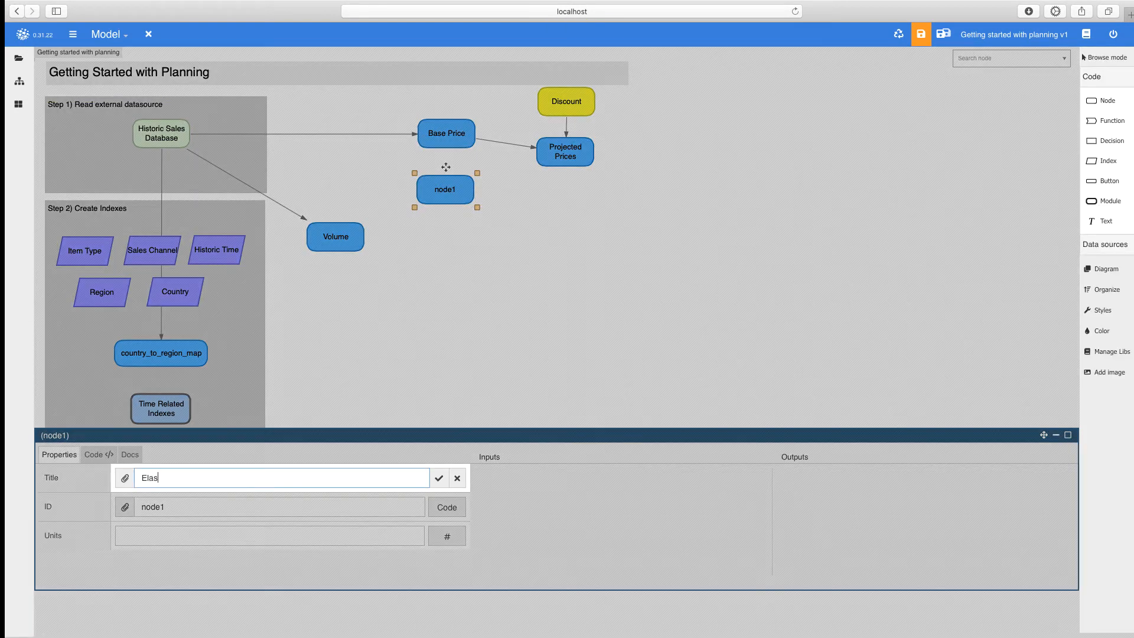
type("ticity")
key("Return")
Define Elasticity as create_dataarray(-1., [item_type], dtype=None) and apply the code.
type("cre")
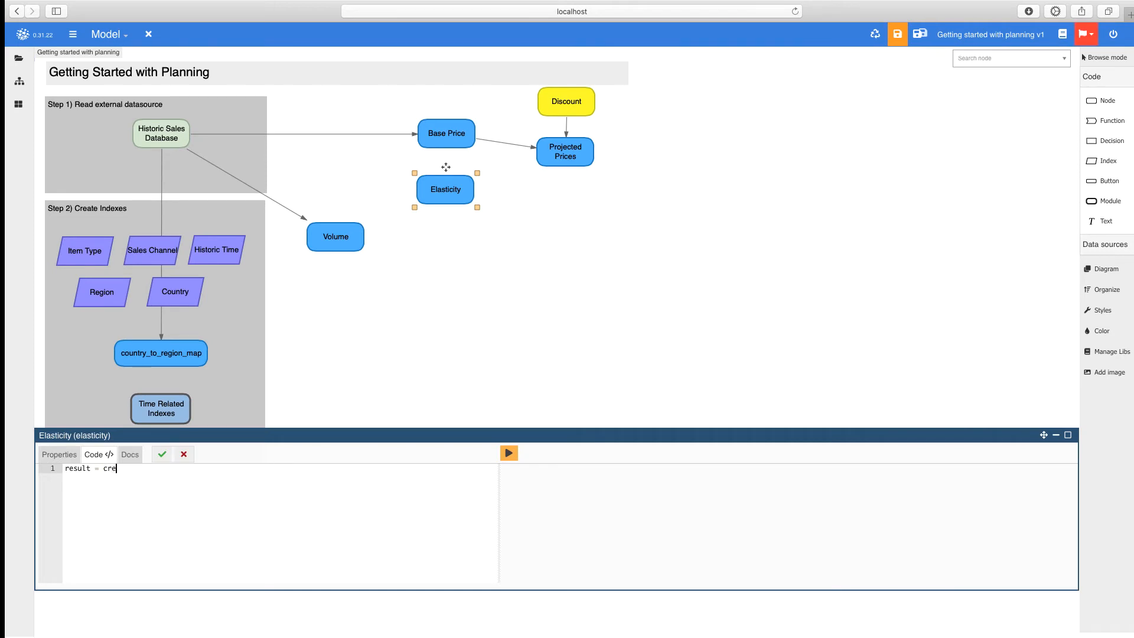
key("Down")
key("Return")
type("-1.")
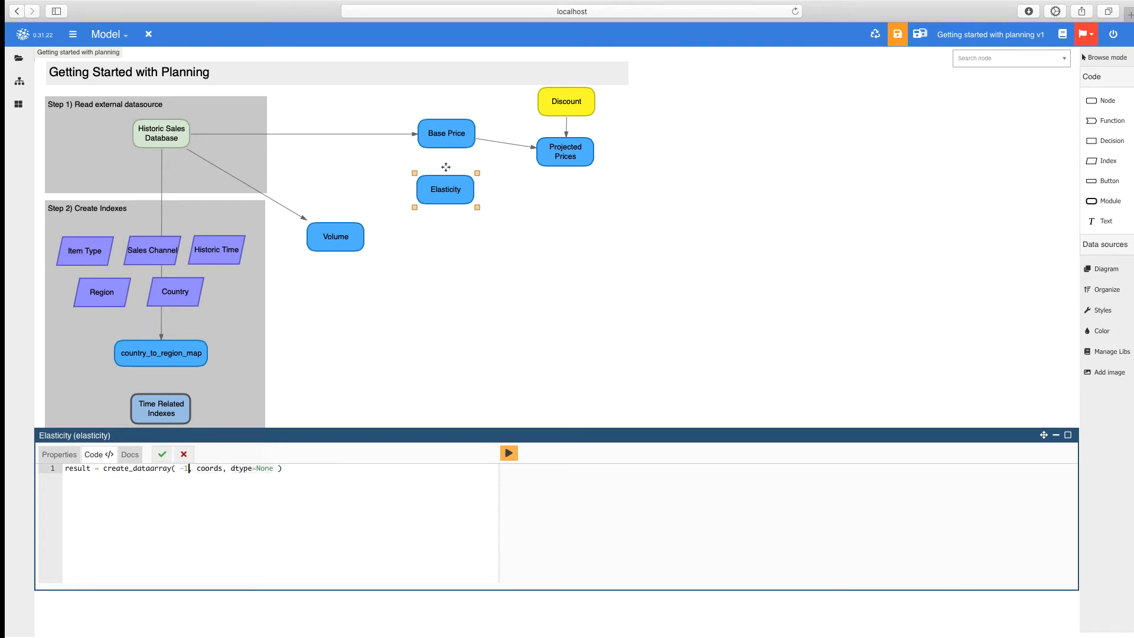
key("Tab")
type("[")
left_click(80, 252, "alt")
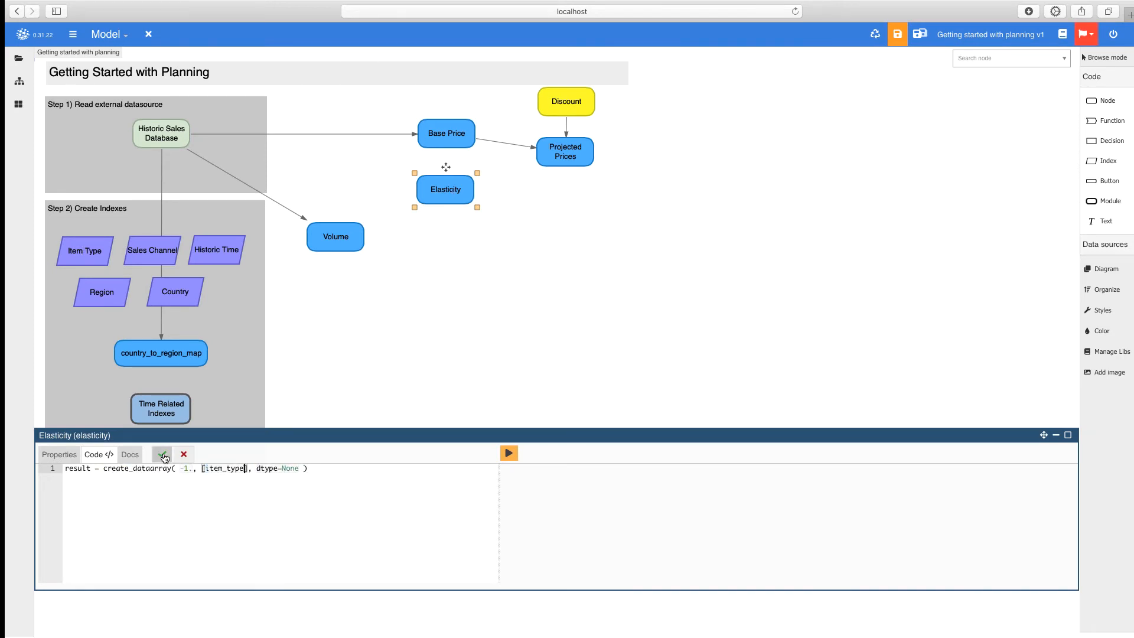
left_click(162, 454)
Color the Elasticity node yellow to match Discount.
left_click(1094, 334)
left_click(1034, 279)
left_click(511, 227)
Open the Elasticity node's input table to check it, and return to the diagram.
double_click(447, 189)
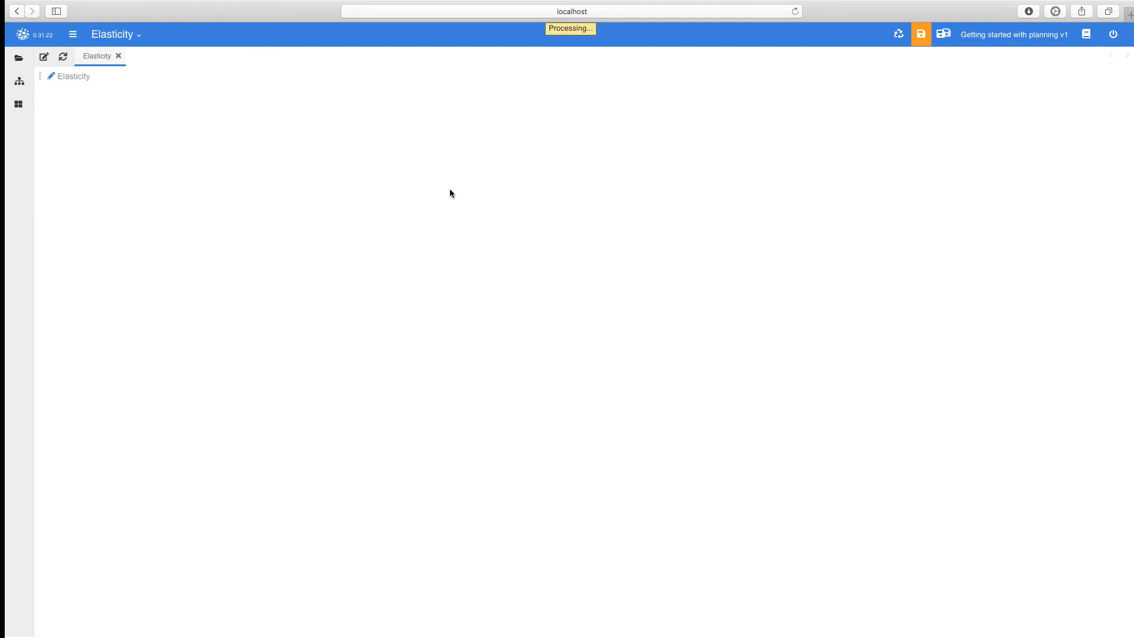
left_click(118, 55)
left_click(162, 83)
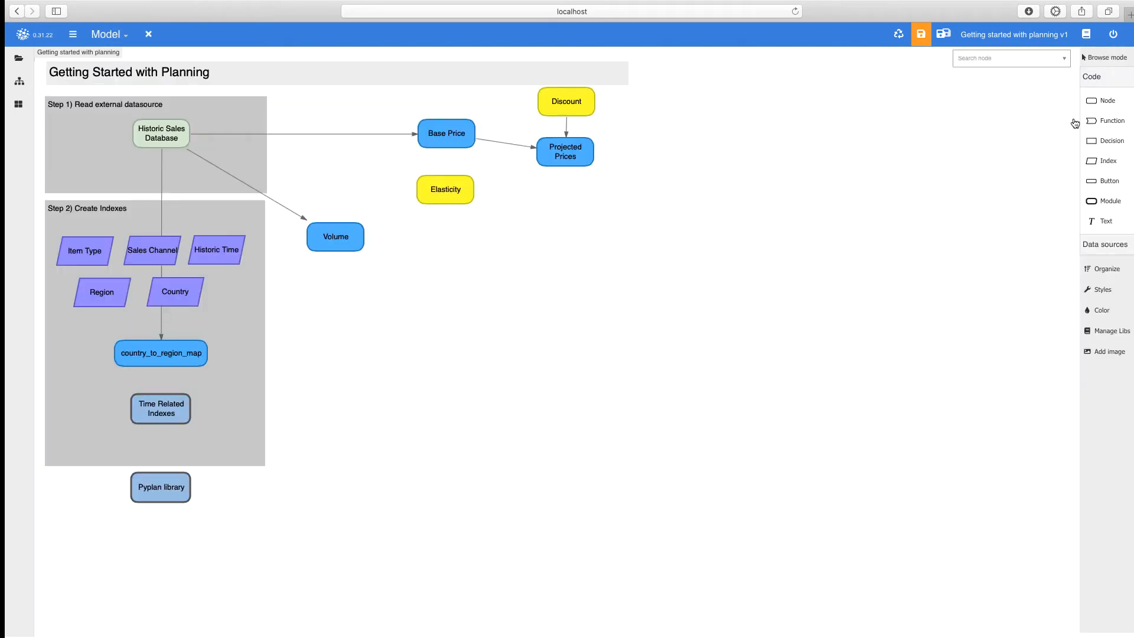
Add a new node below Projected Prices and title it Elastic Volume Projection.
left_click_drag(1106, 104, 566, 215)
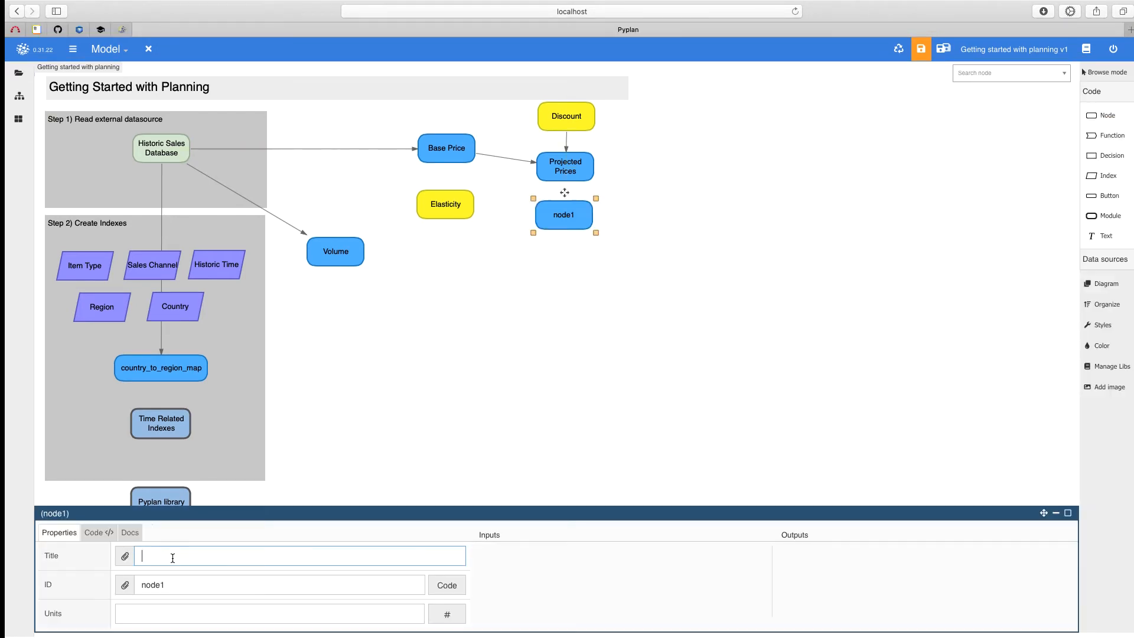
type("Elastic Volume Pro")
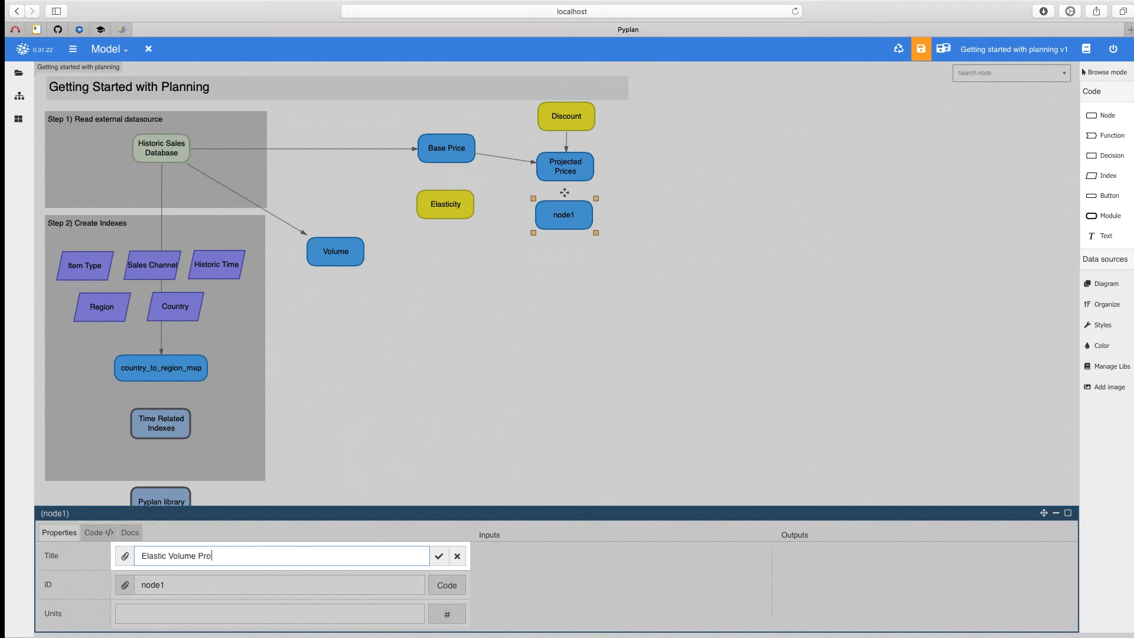
type("jection")
key("Return")
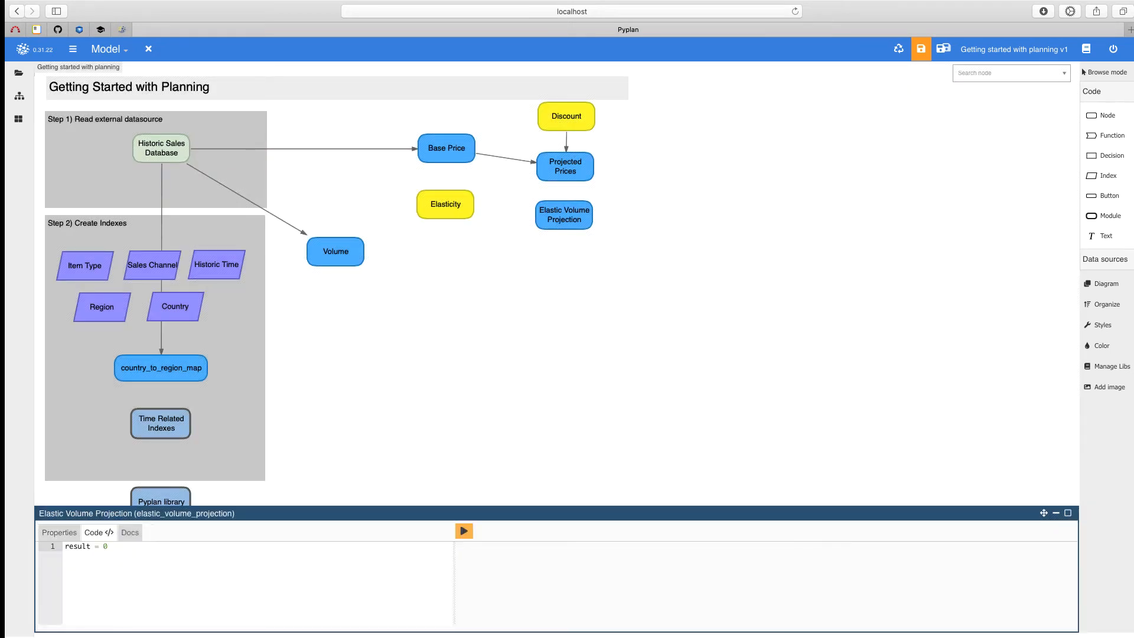
Above the result line, define deltaP as projected_prices - projected_prices.shift(time=1) in the Elastic Volume Projection code.
key("Return")
key("Up")
type("deltaP =")
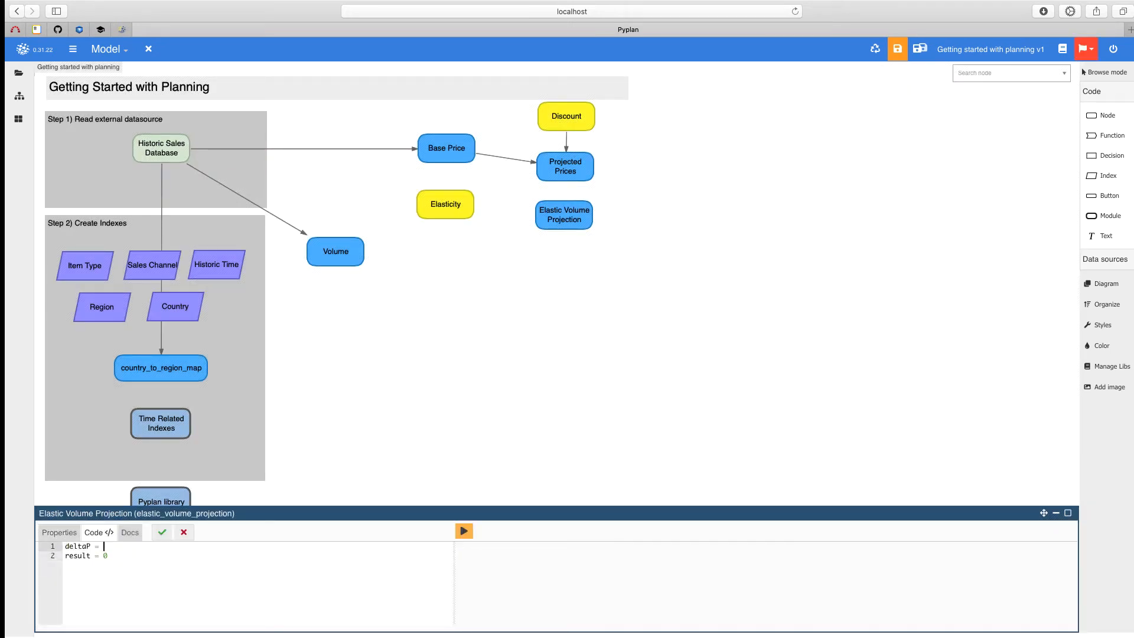
left_click(558, 170)
type("-")
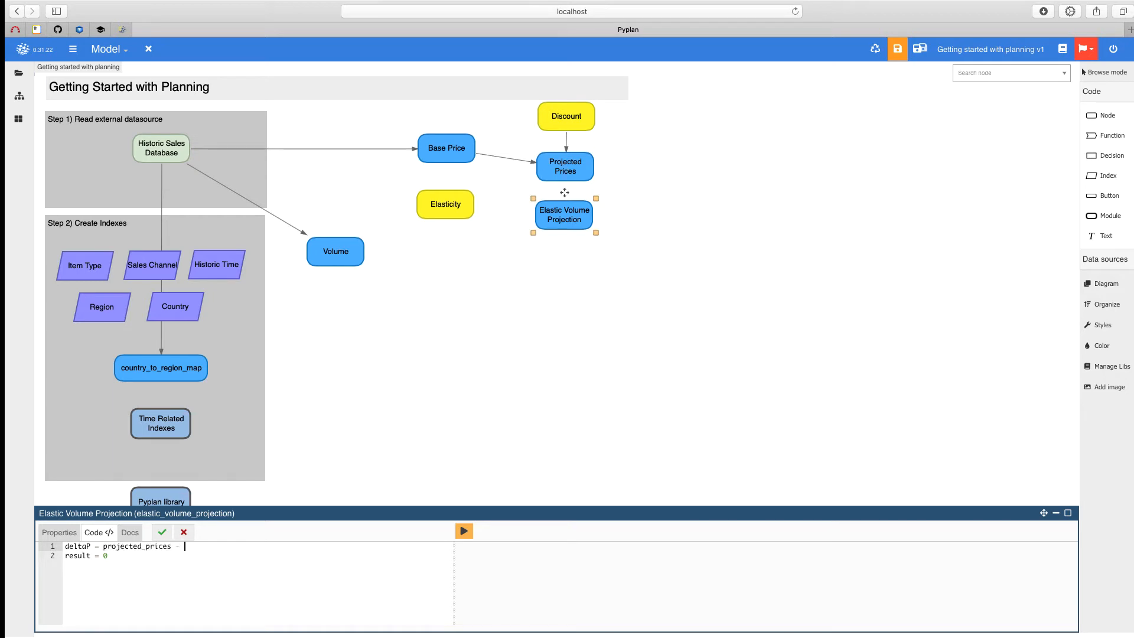
left_click(565, 168)
type(".shift(time=1")
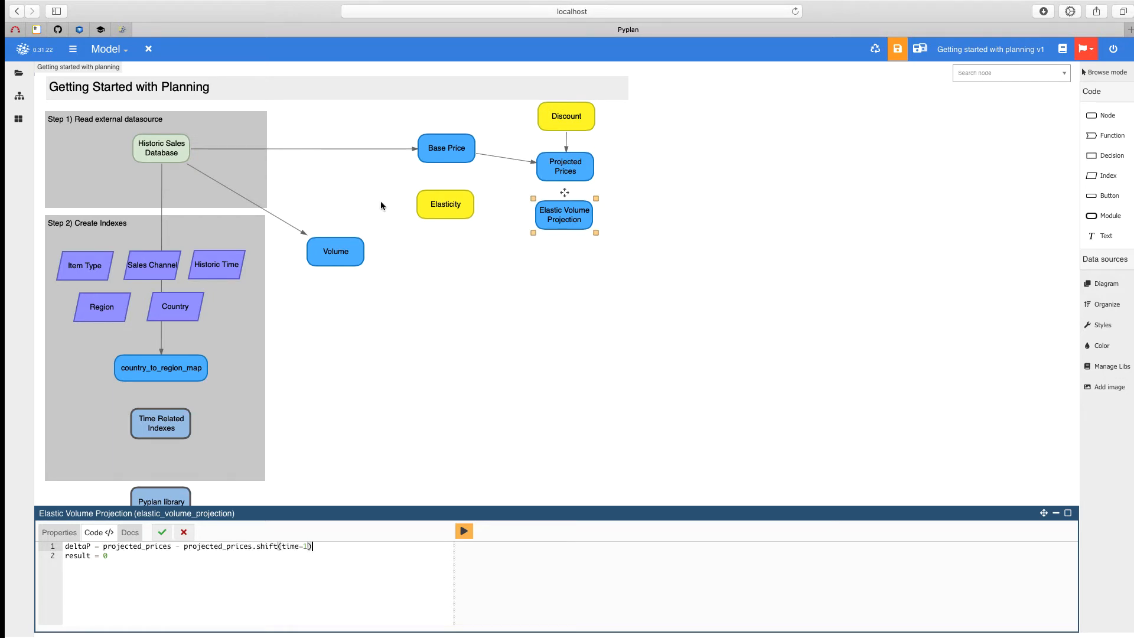
Wrap the deltaP subtraction in parentheses and append .fillna(0), with a new line below it.
left_click(103, 546, "shift")
type("(")
key("Right")
key("Right")
type(".fi")
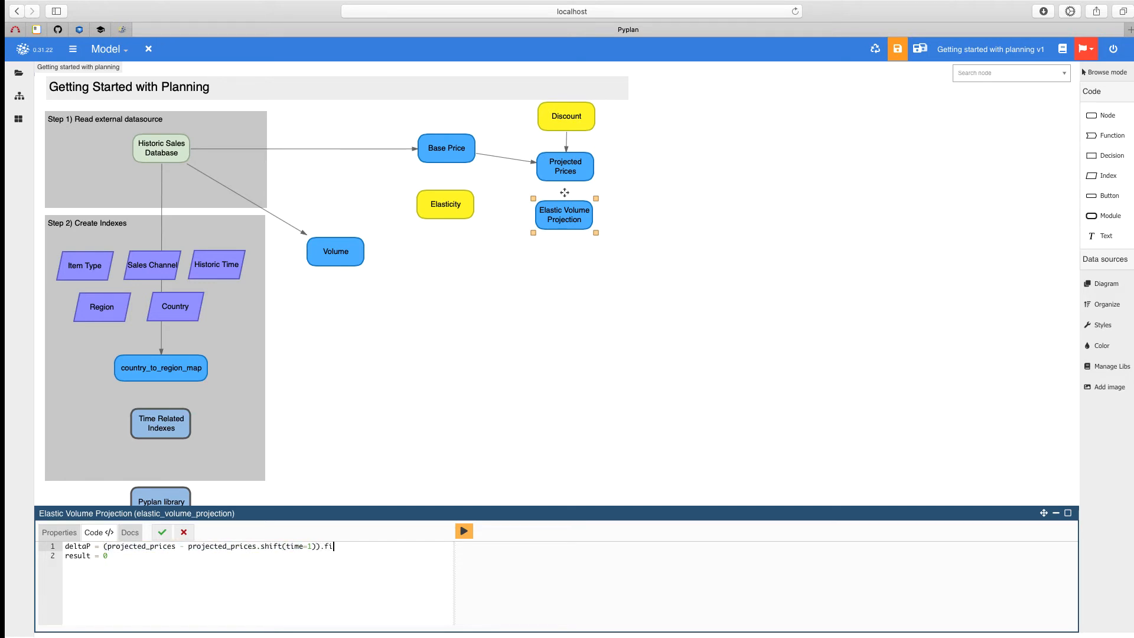
type("llna(0)")
key("Return")
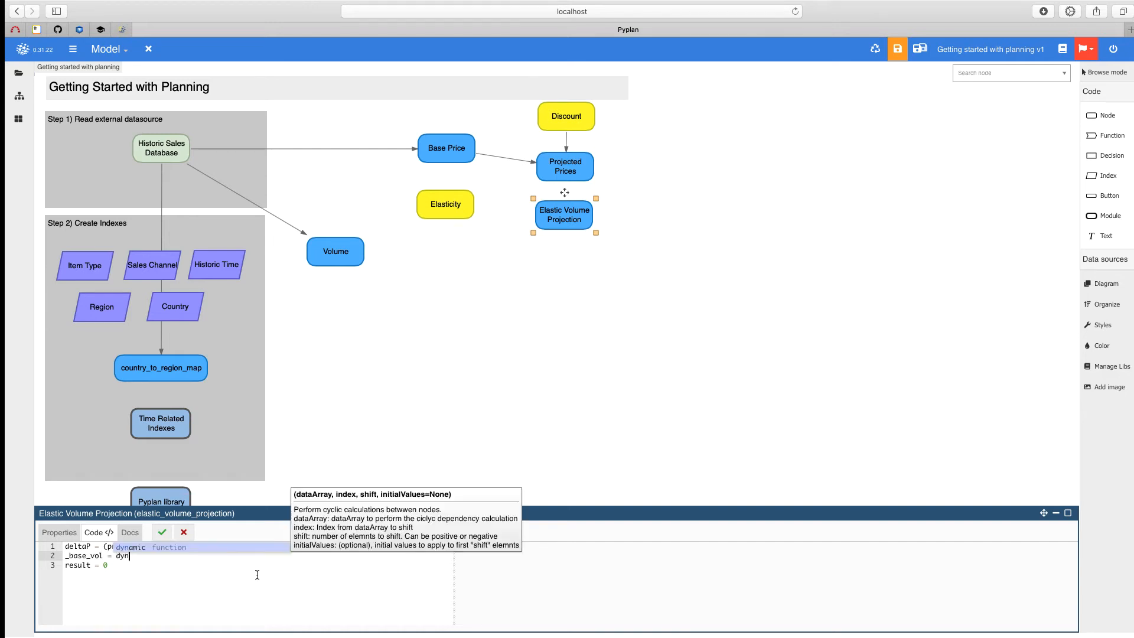
Define _base_vol as dynamic(elastic_volume_projection, time, -1, volume) on the second code line.
key("Return")
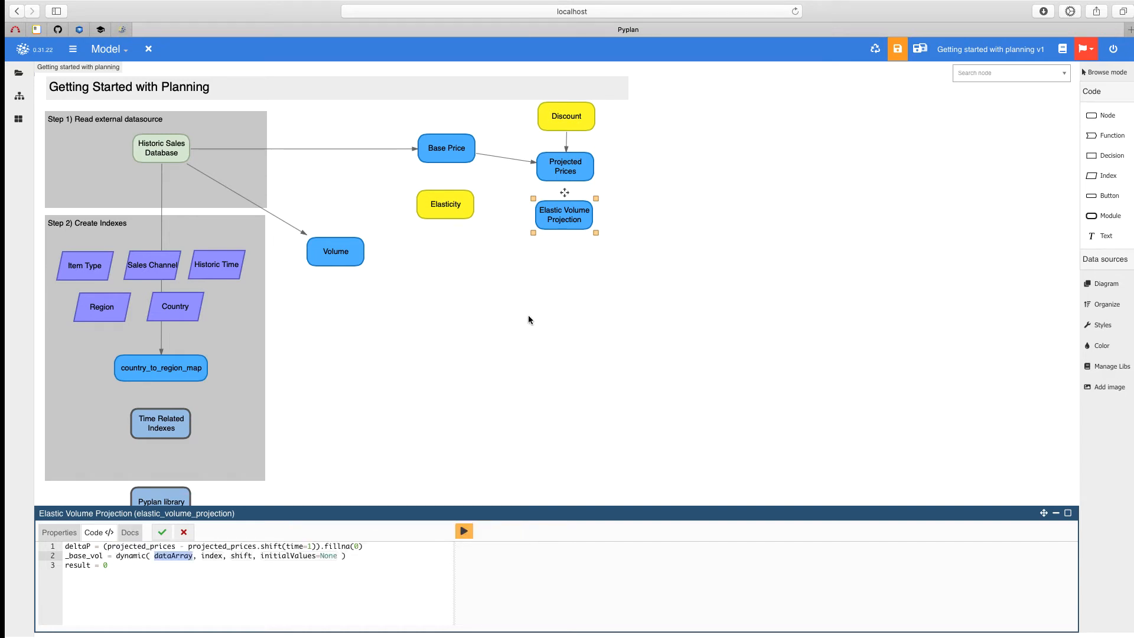
type("elastic_volume_projection")
key("Tab")
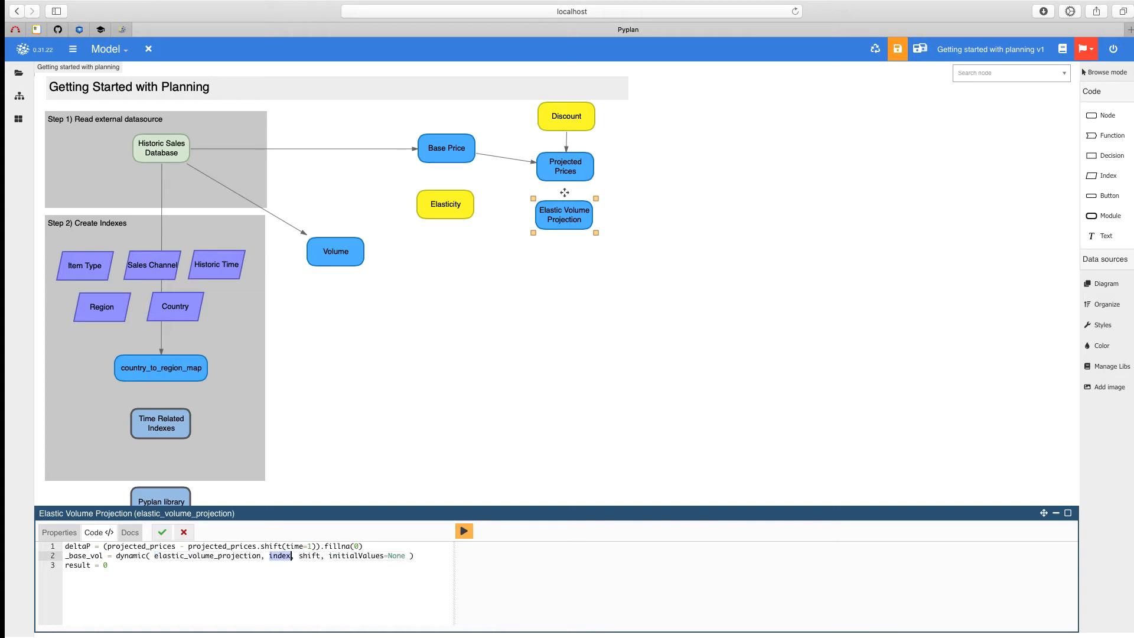
type("time")
key("Tab")
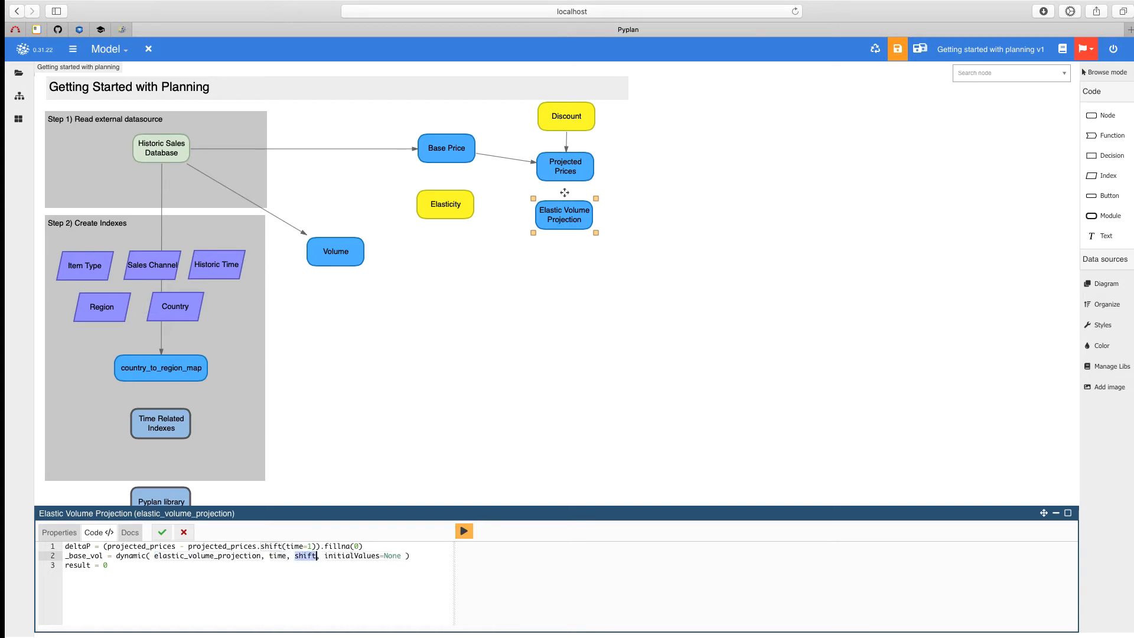
type("-1")
key("Tab")
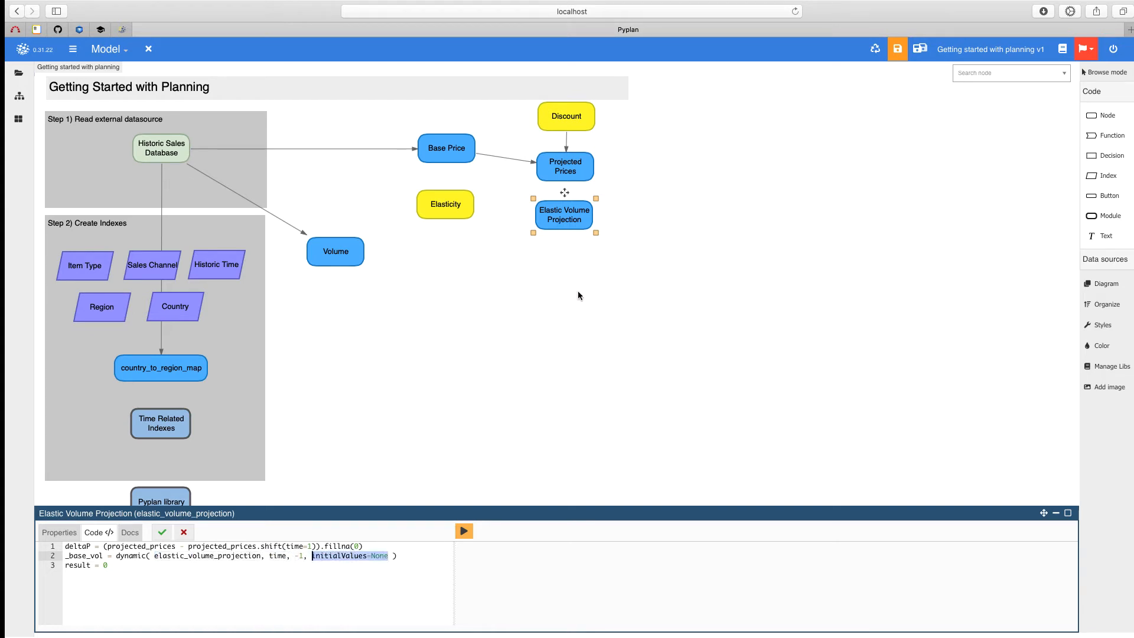
type("volume")
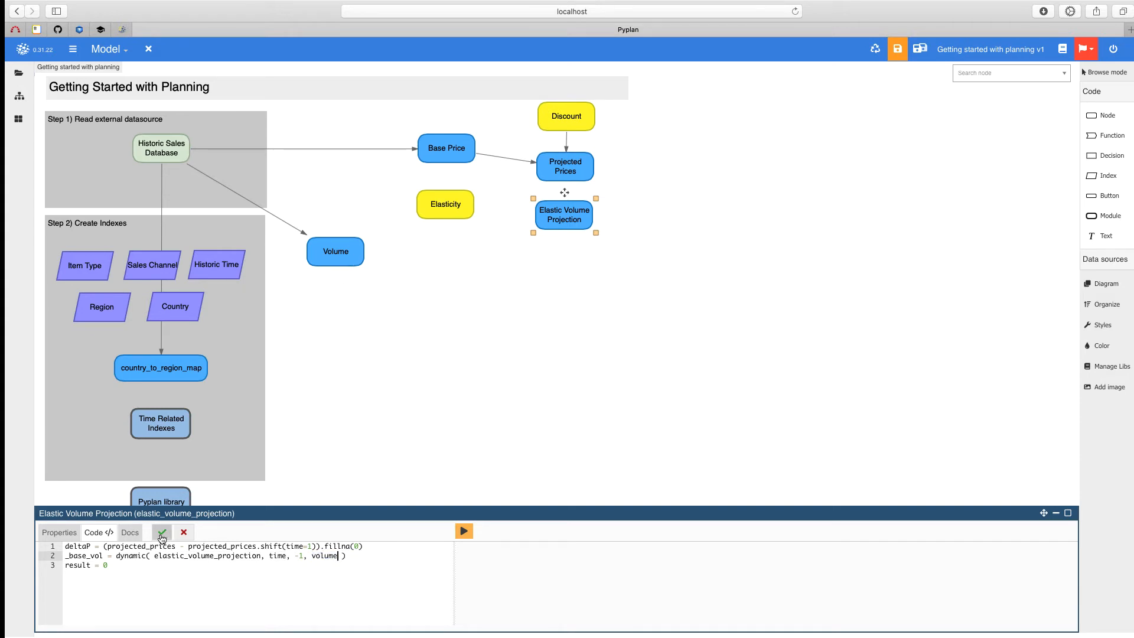
Insert a line above result that defines factor as (1+elasticity * deltaP/projected_prices).
left_click(108, 566)
key("Home")
key("Return")
key("Up")
type("factor ")
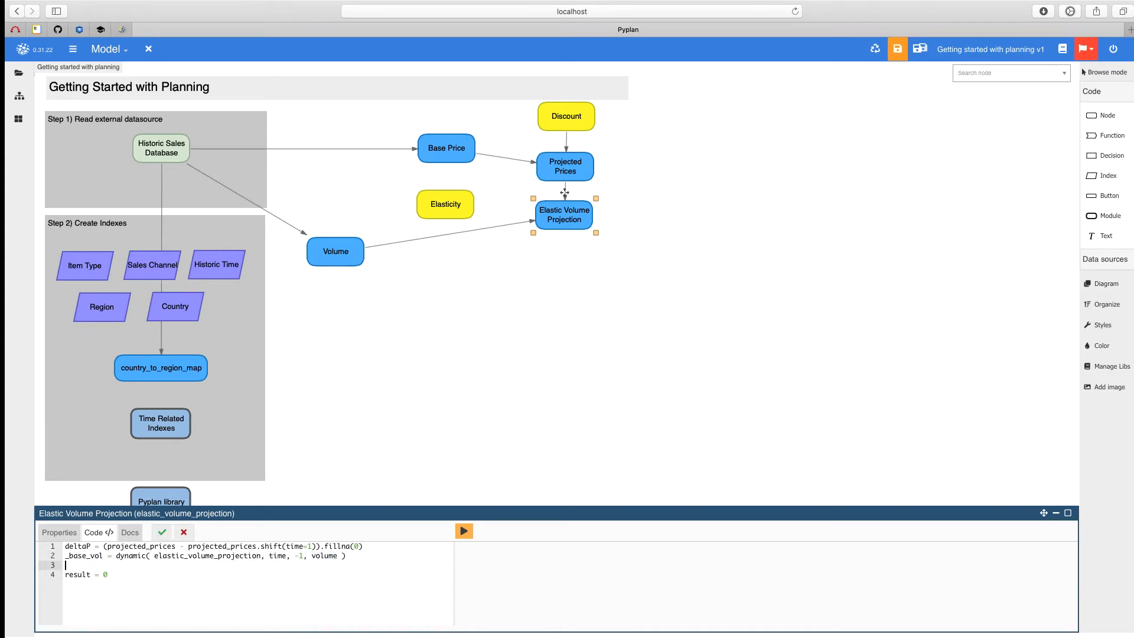
type("= (1+elasticity * deltaP/")
type("projected_prices")
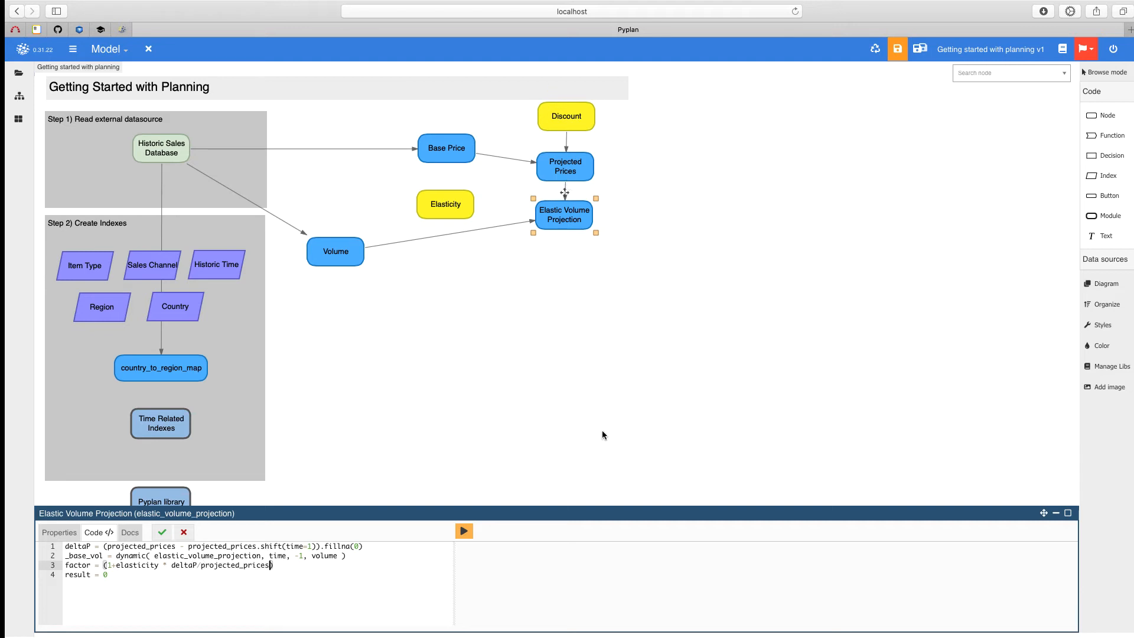
Set result to _base_vol * factor and run the Elastic Volume Projection node.
key("Down")
type("_base_vol * fact")
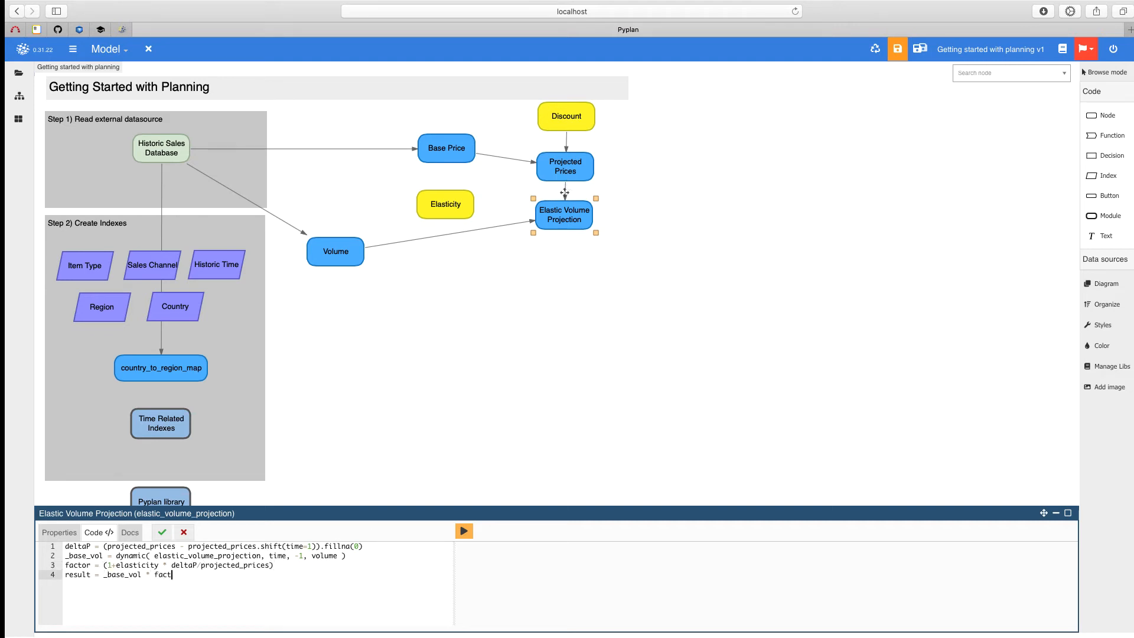
left_click(464, 531)
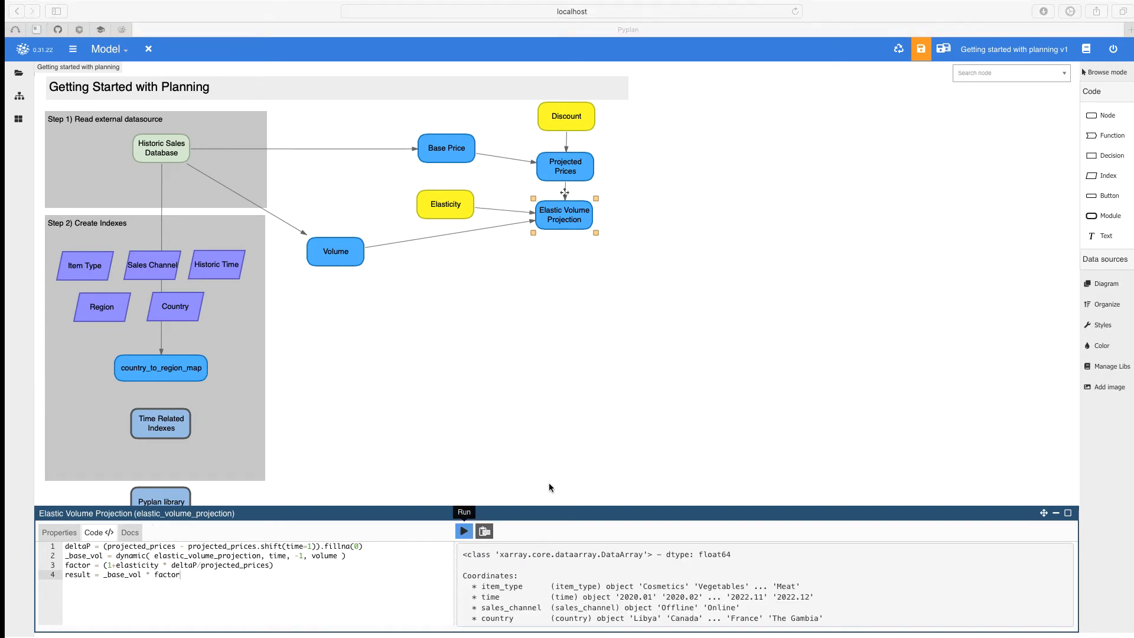
View the Elastic Volume Projection result with a graph below the table, broken down by Sales Channel instead of Item Type, and return to the diagram.
double_click(562, 218)
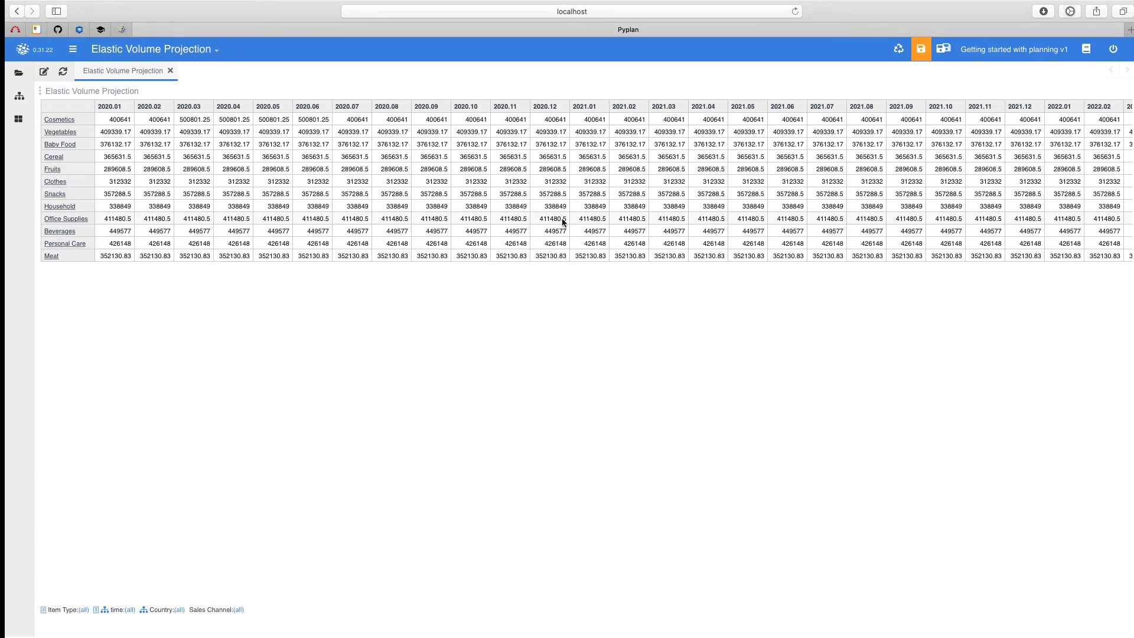
left_click(41, 91)
mouse_move(42, 168)
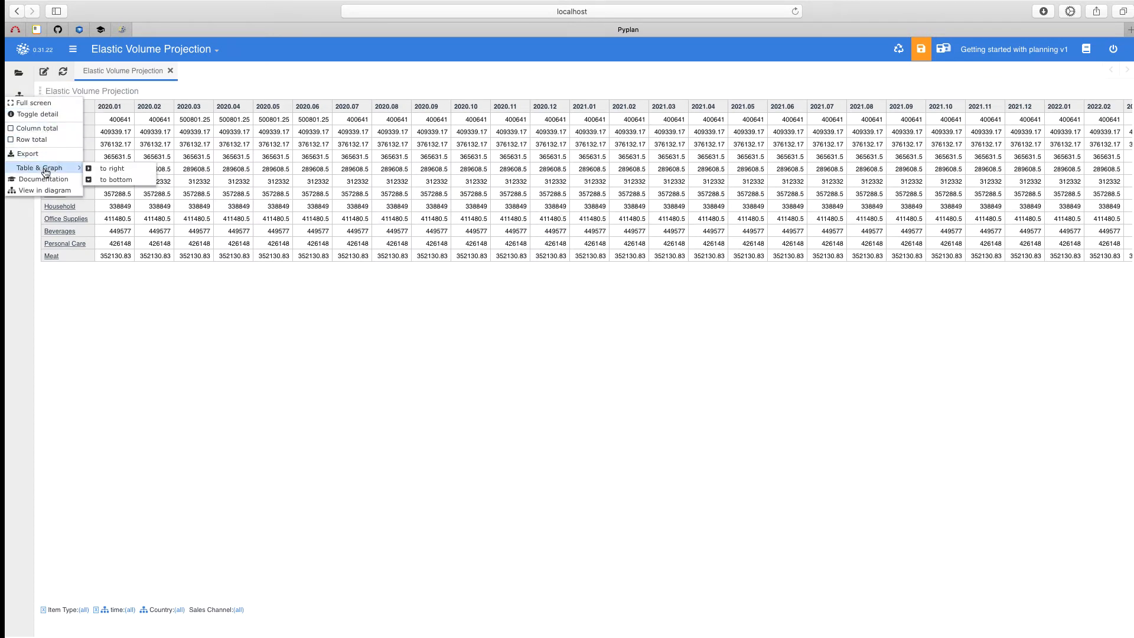
left_click(102, 178)
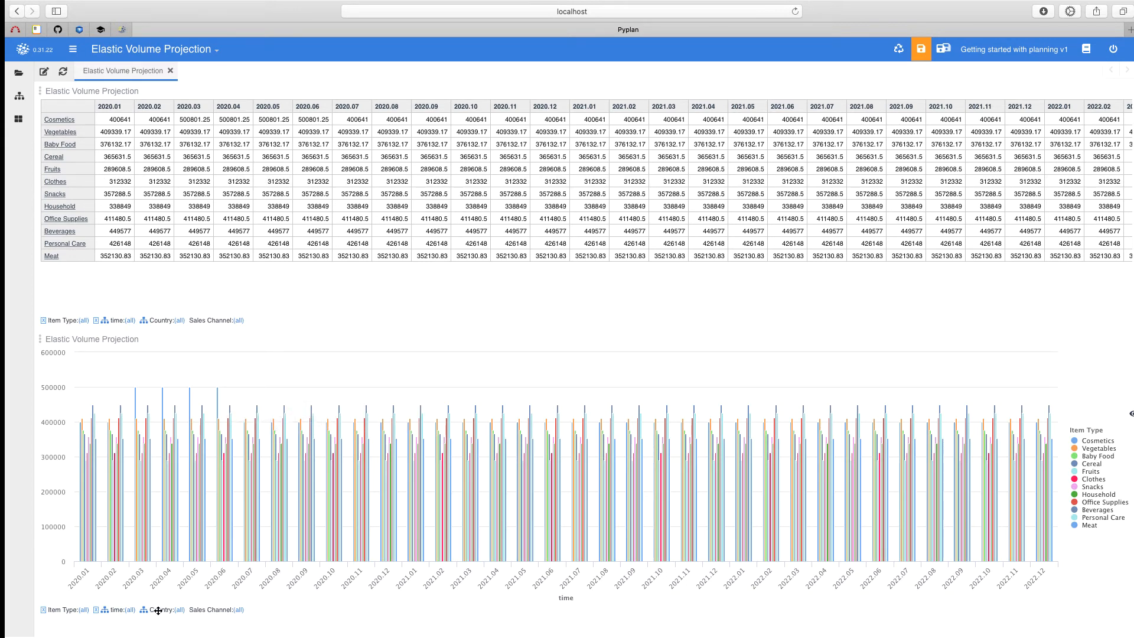
left_click_drag(223, 610, 218, 495)
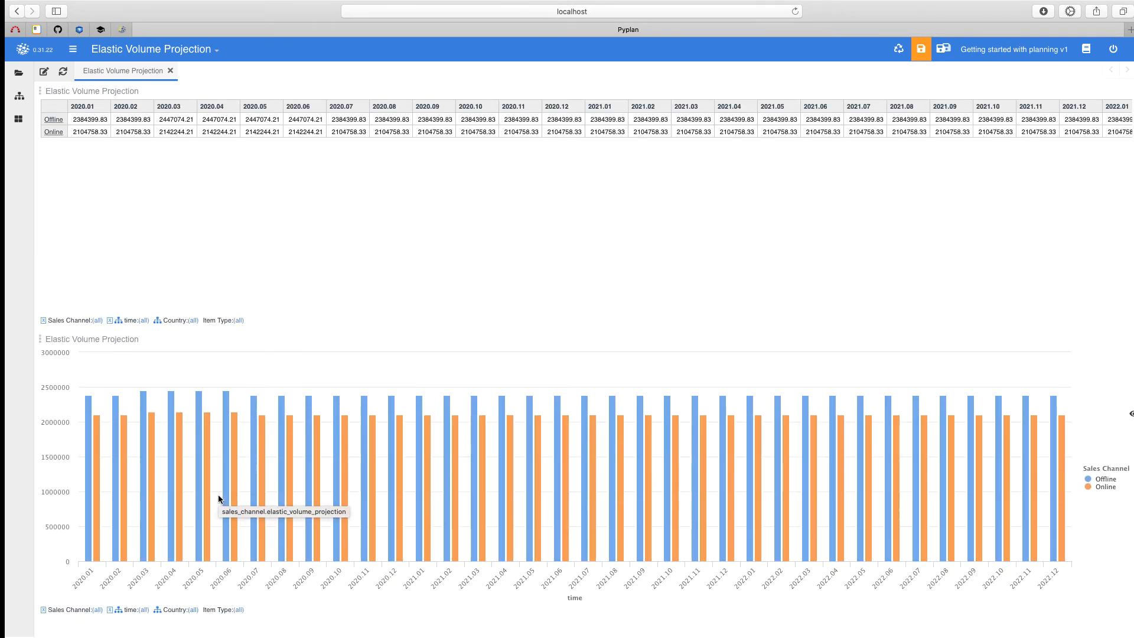
left_click(171, 70)
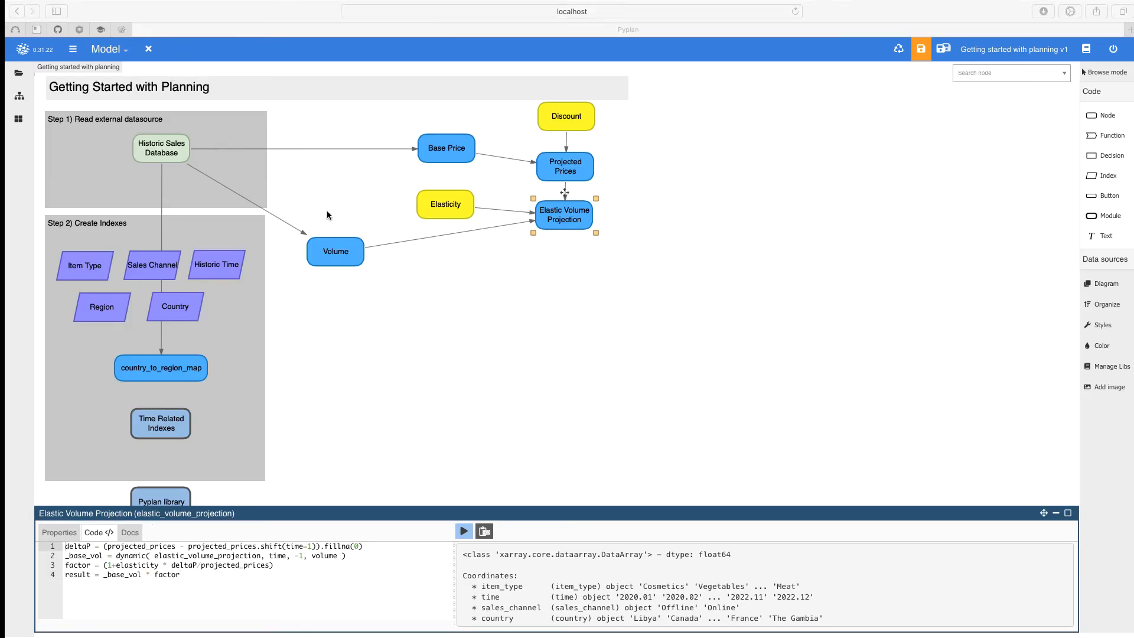
Add a new node below Elasticity and title it Production.
left_click(248, 136)
left_click(248, 132)
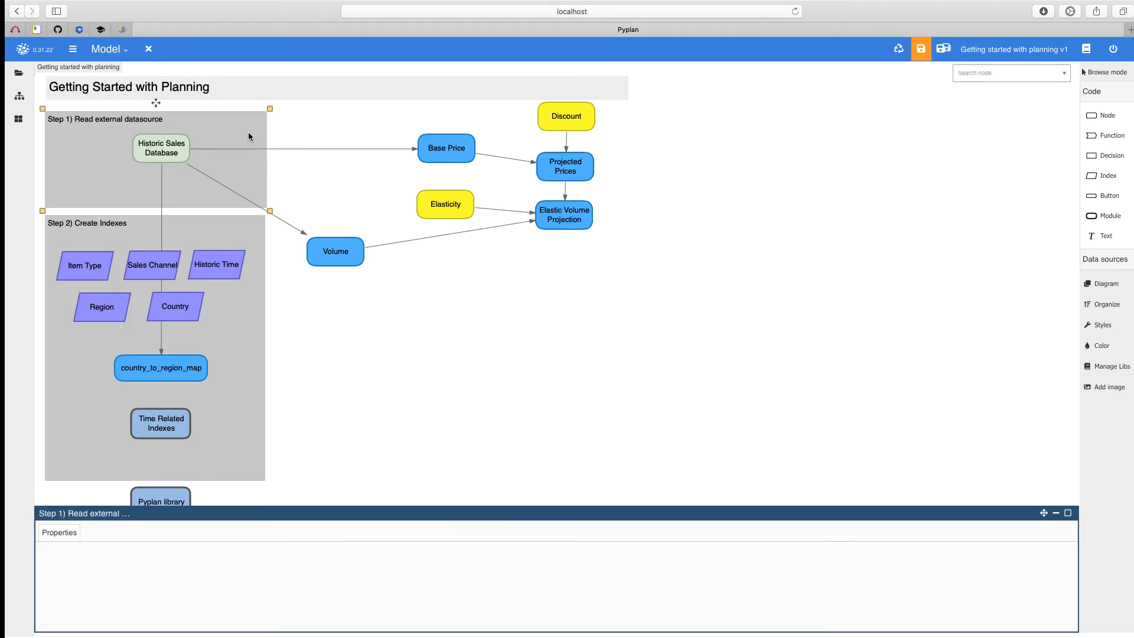
left_click_drag(1105, 115, 442, 308)
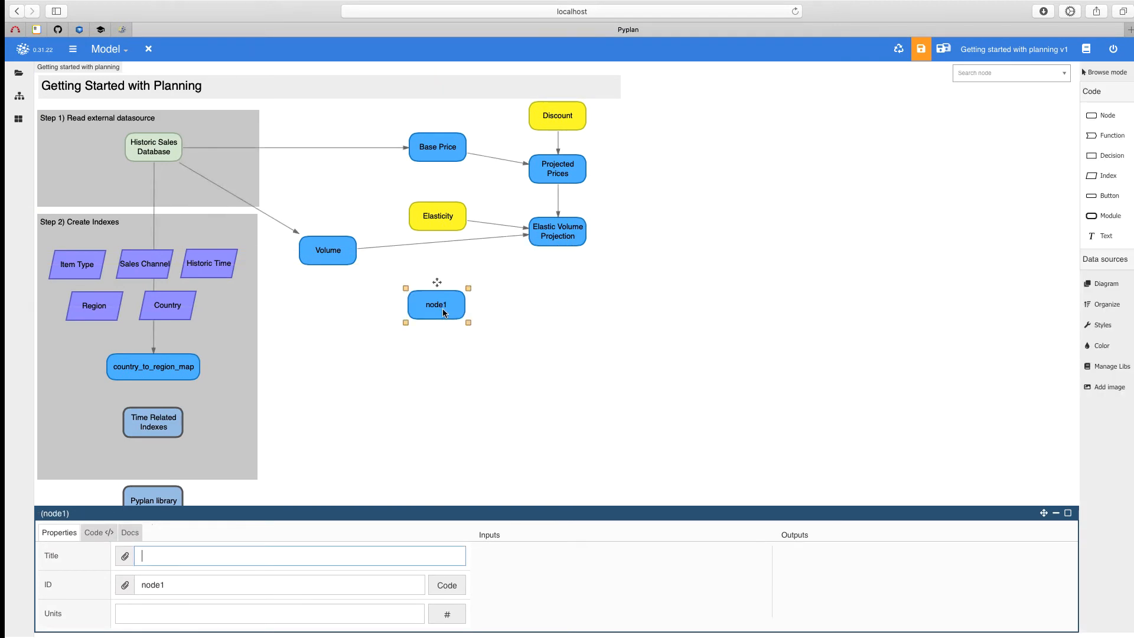
type("Production")
key("Return")
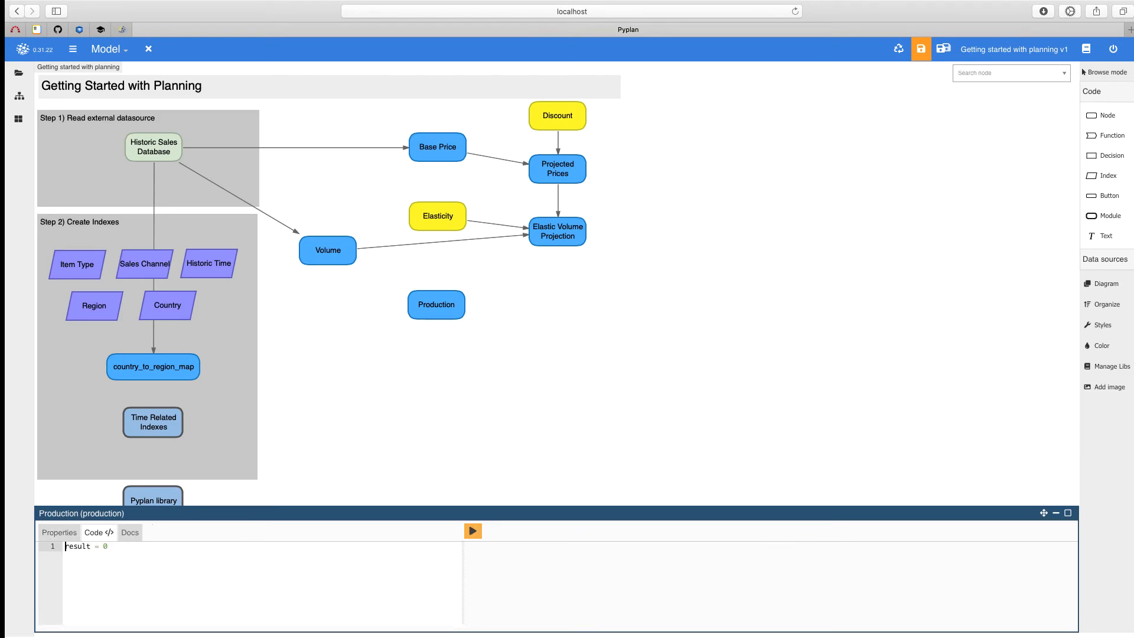
Define Production as create_dataarray( 300000, [item_type]) and color its node yellow.
key("super+a")
type("result = create_dataarray( 300000, [item_type])")
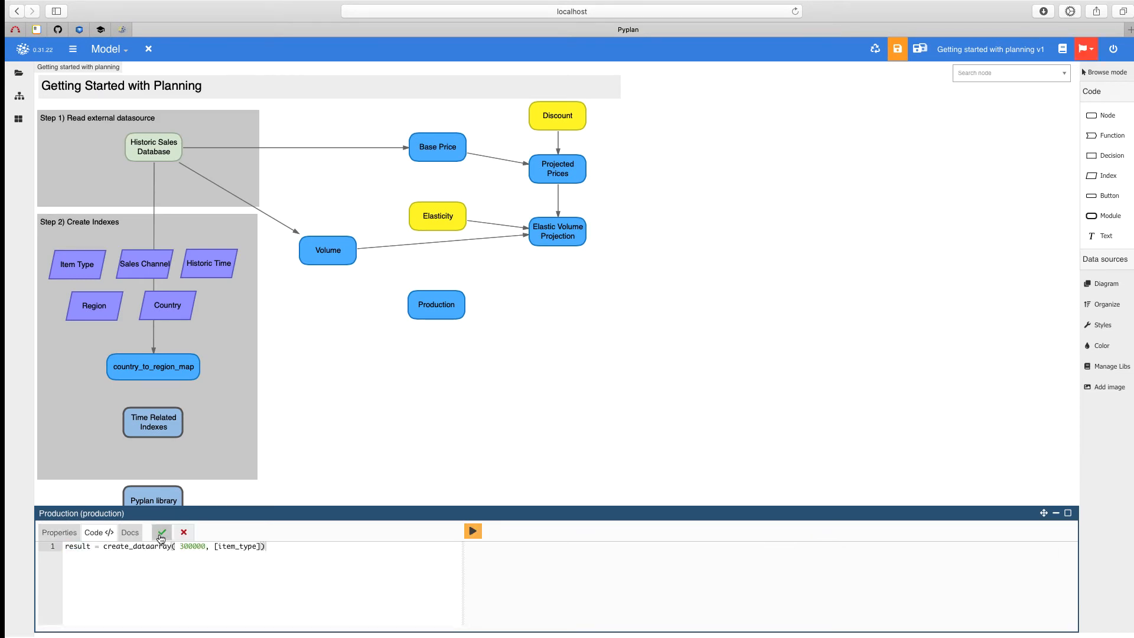
left_click(436, 304)
left_click(1102, 345)
left_click(1037, 298)
left_click(621, 408)
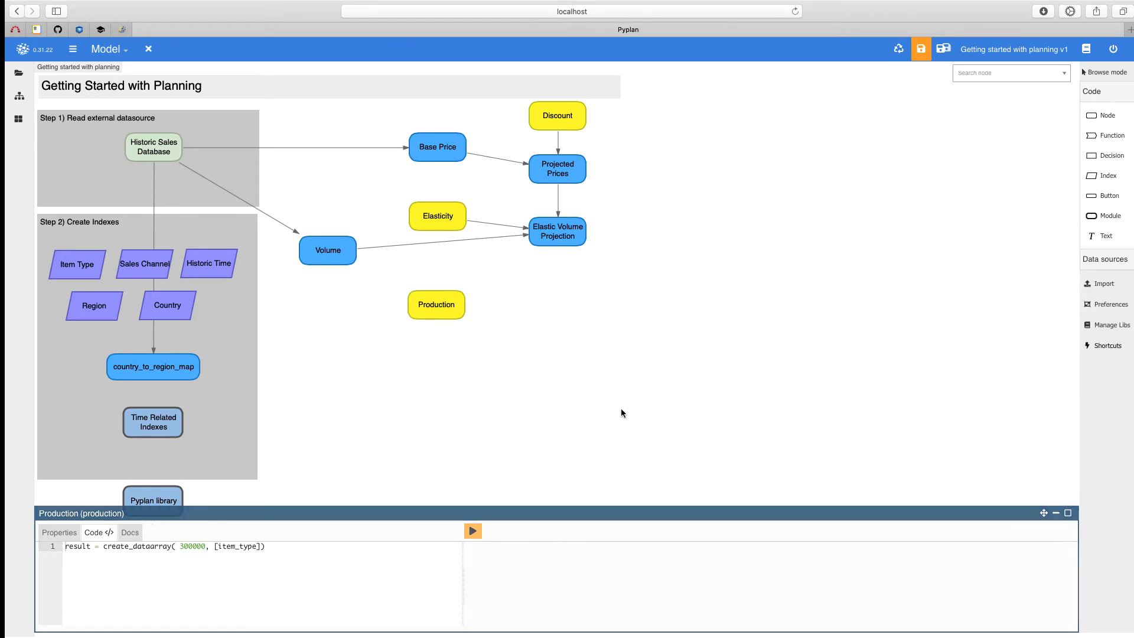
Add a new node below and to the left of Production and title it Initial Stock.
left_click_drag(1108, 115, 361, 369)
type("Ini")
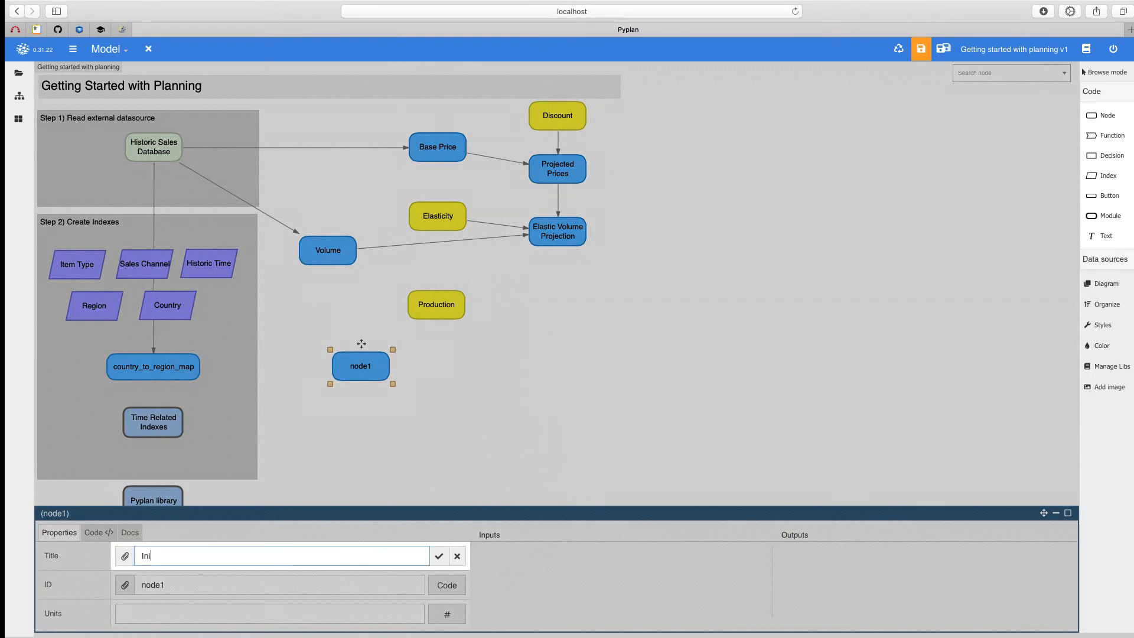
type("tial Stock")
key("Return")
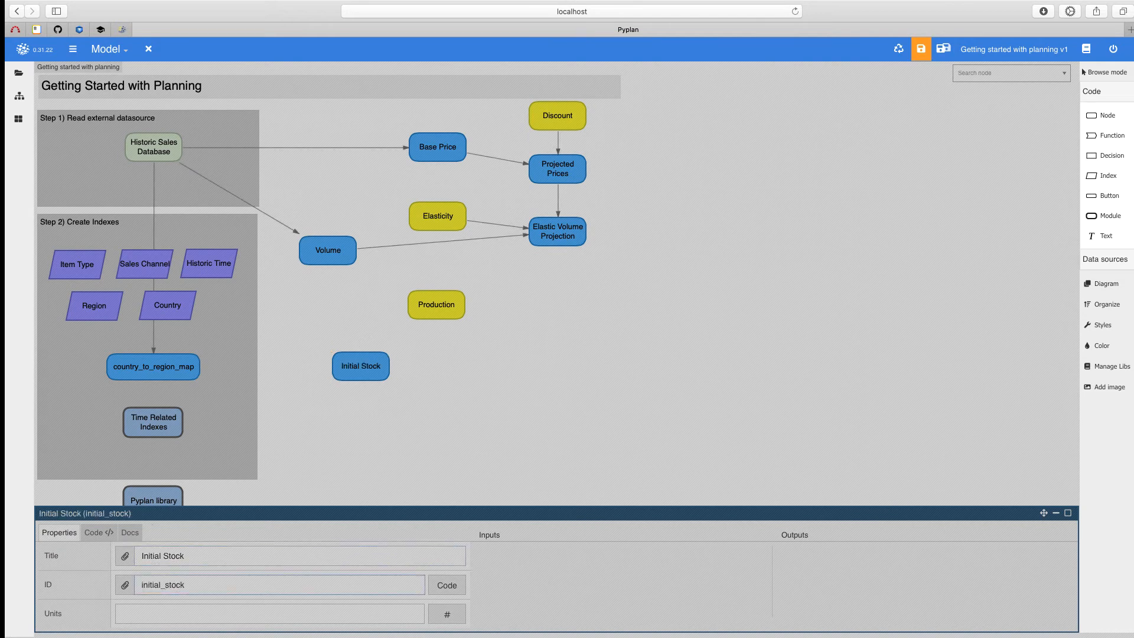
Define Initial Stock as create_dataarray( 10000, [item_type]), apply the code and color its node yellow.
key("super+a")
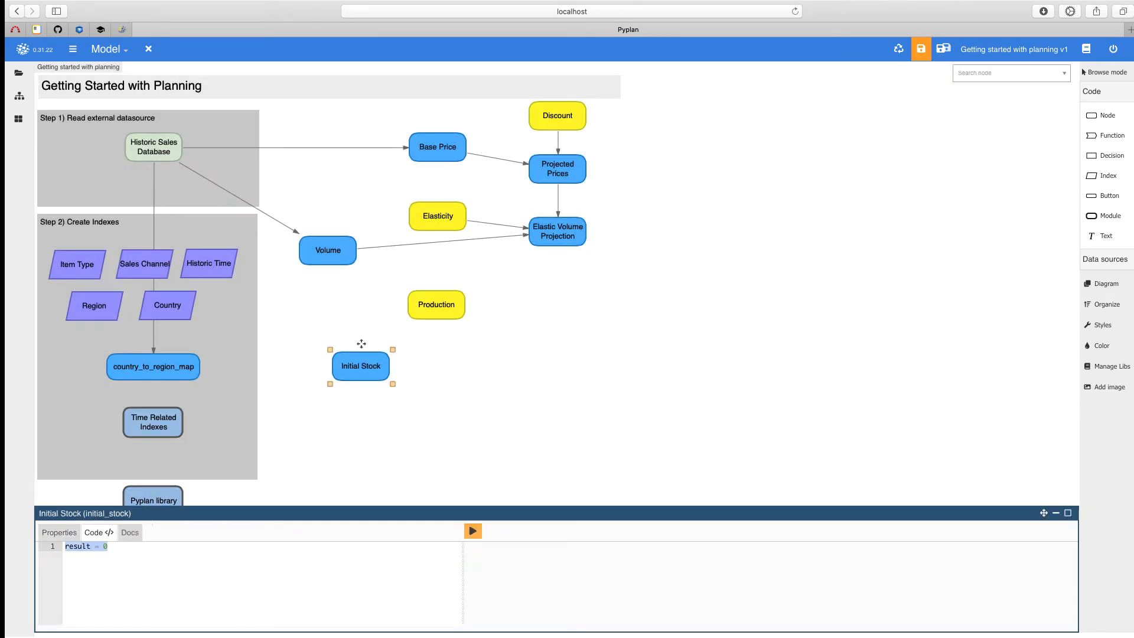
type("result = create_dataarray( 150000, [item_type])")
left_click_drag(189, 547, 179, 546)
type("1")
left_click(163, 535)
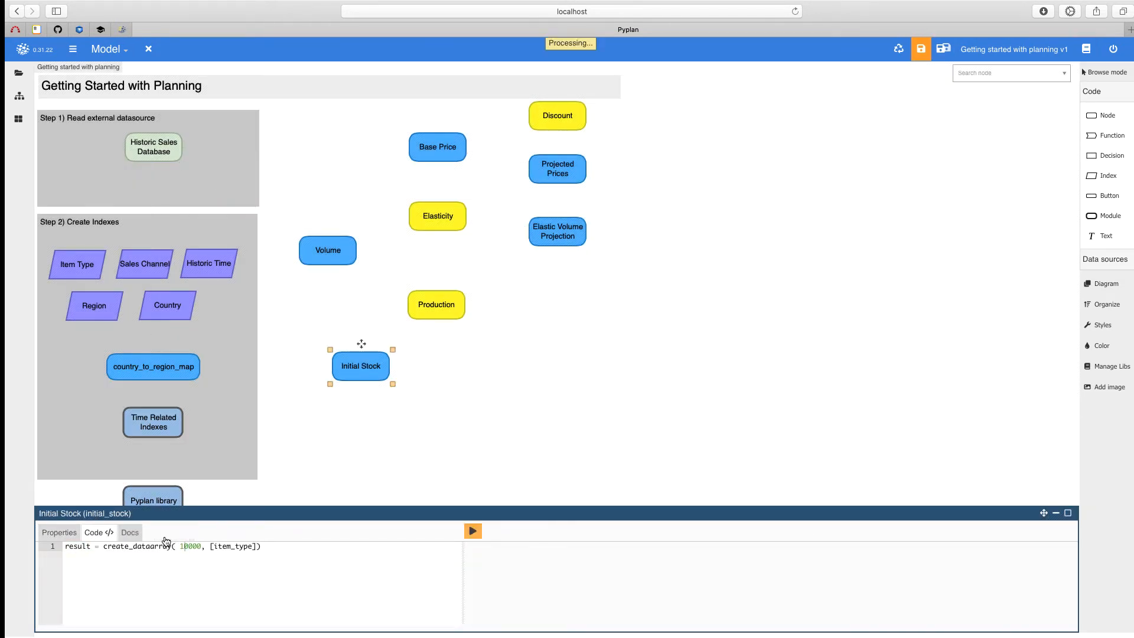
left_click(1096, 346)
left_click(1044, 294)
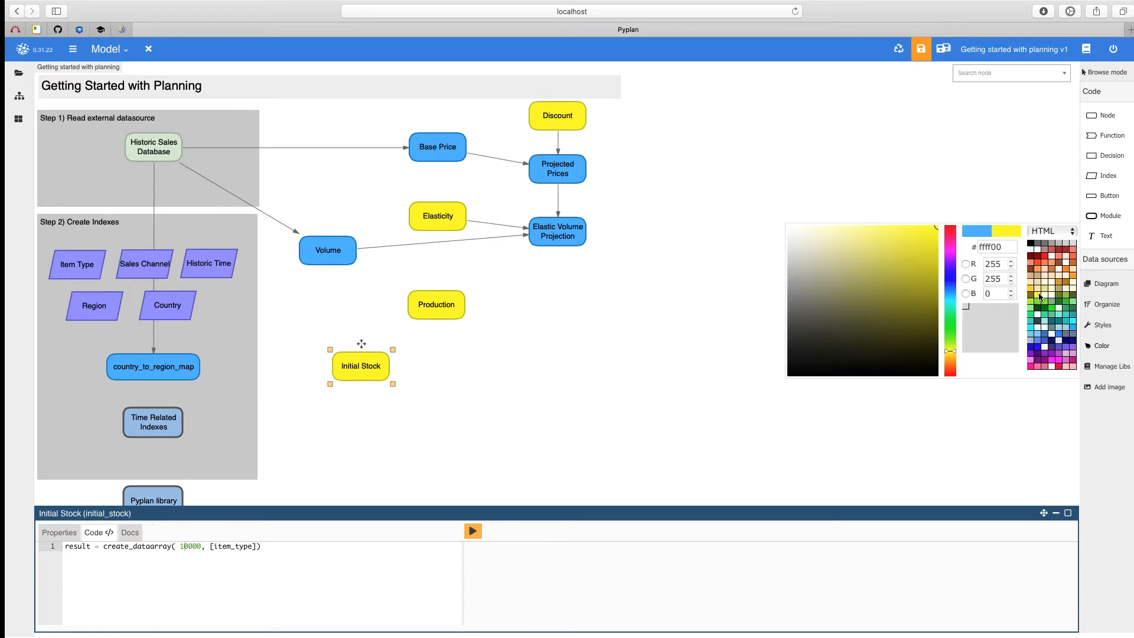
left_click(647, 413)
Add a new node below Production and title it Product Stock.
left_click_drag(1102, 120, 437, 425)
type("Product Stock")
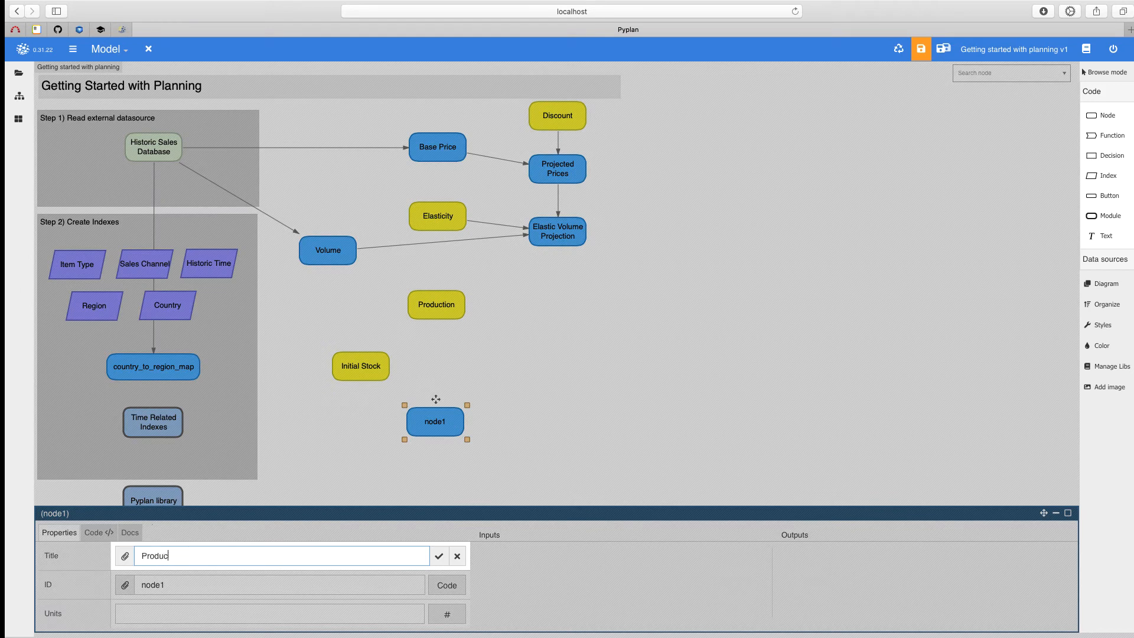
key("Return")
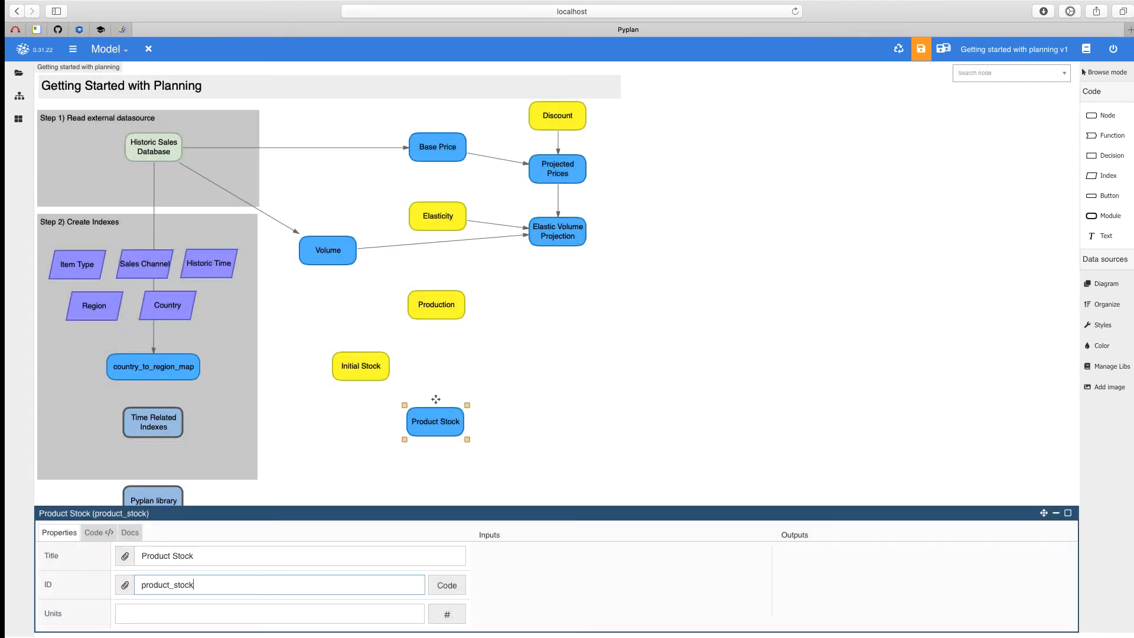
Start Product Stock's code as xr.where( get_pos( time )==0, initial_stock + production, y ), leaving the third argument as placeholder.
type("xr.w")
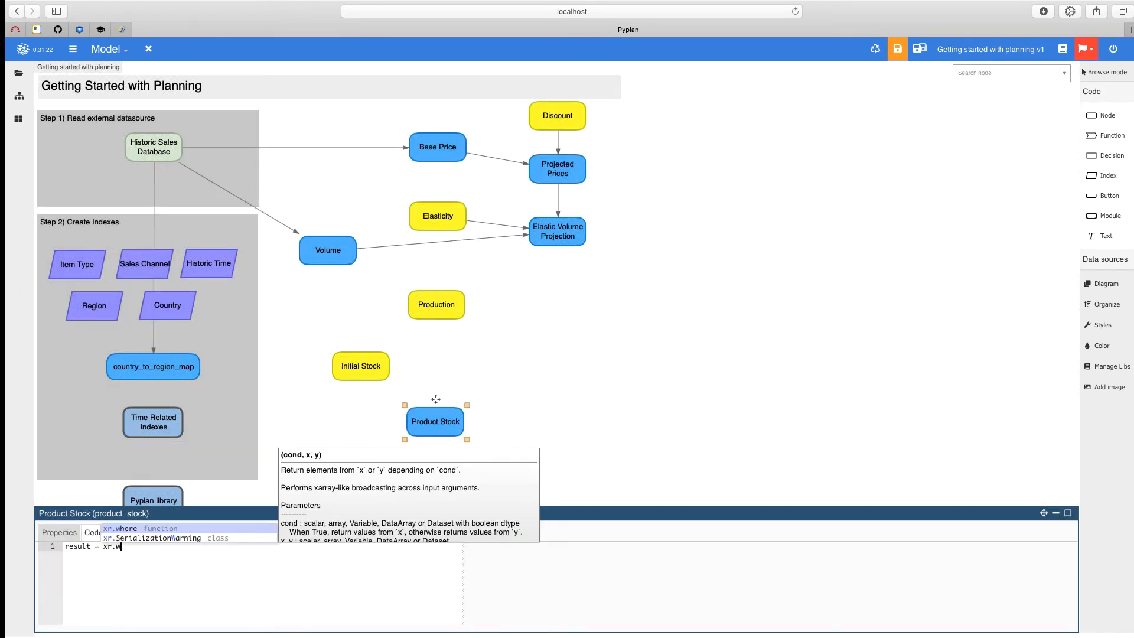
key("Return")
type("get_p")
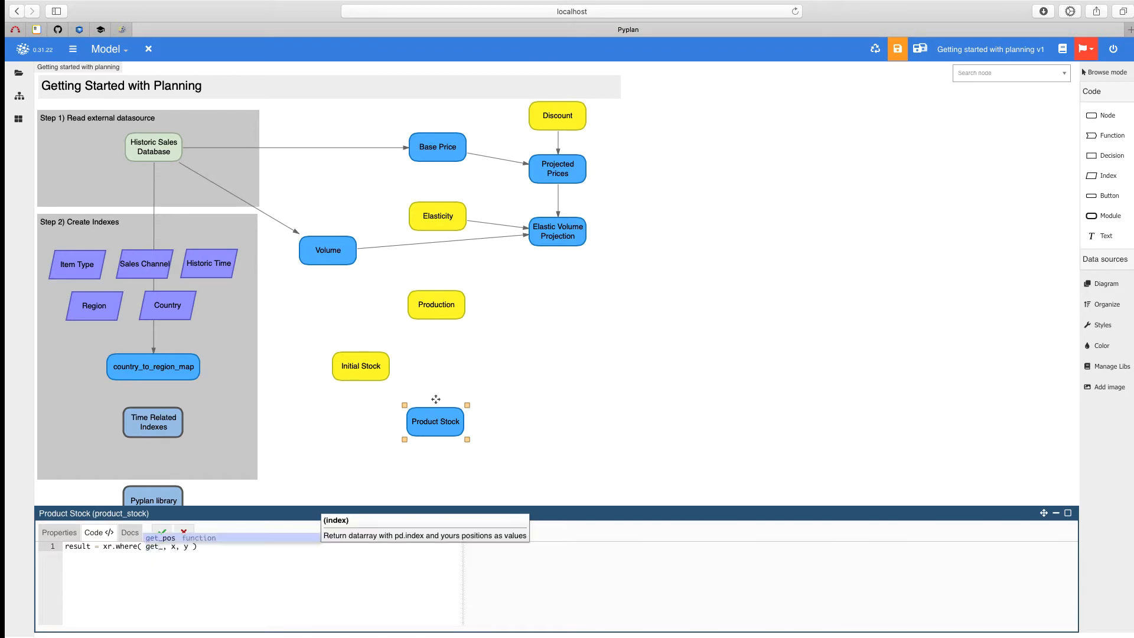
key("Return")
type("time )")
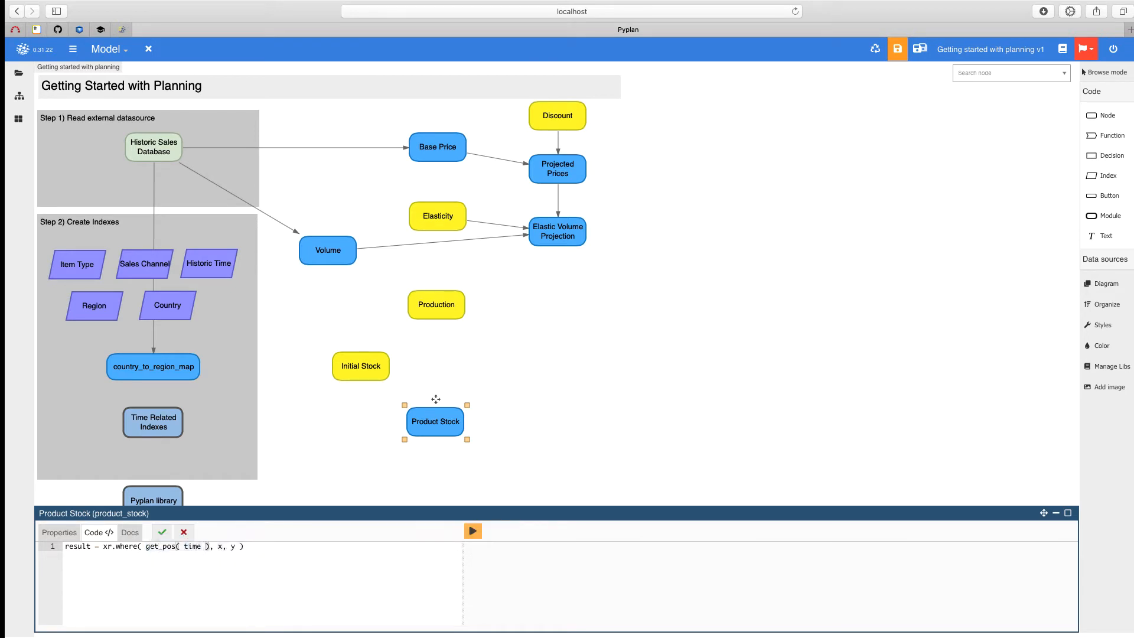
type("==0")
key("Tab")
type("initial_stock + production")
key("Tab")
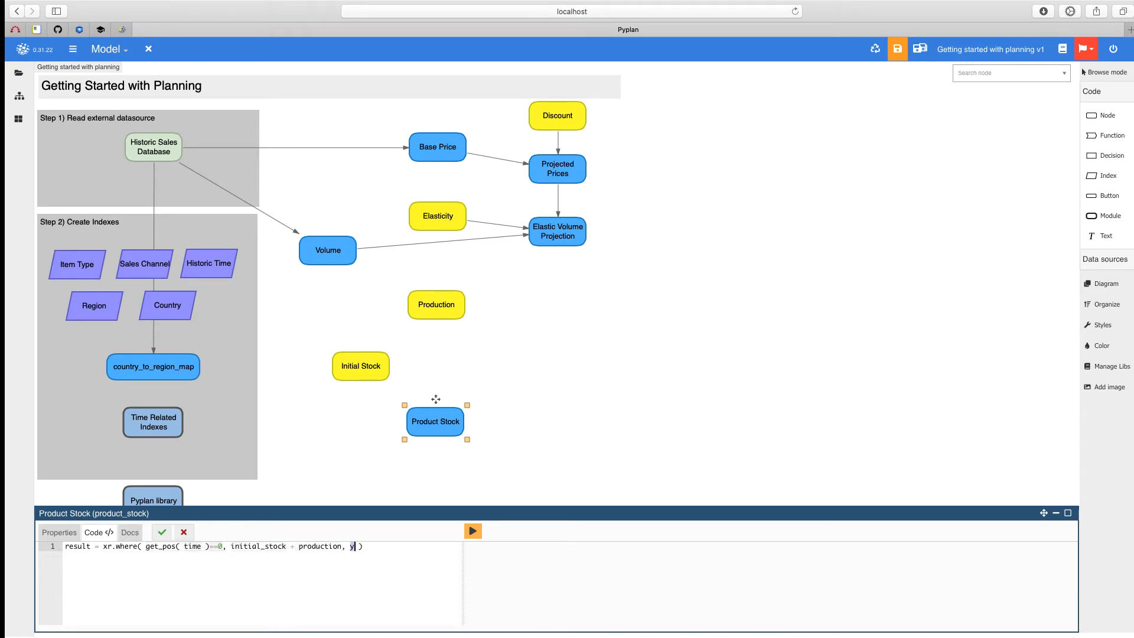
Set the third xr.where argument in Product Stock to dynamic( product_stock, time, -1, 0 ).
type("dynamic( dataArray, index, shift, initialValues=None )")
key("Return")
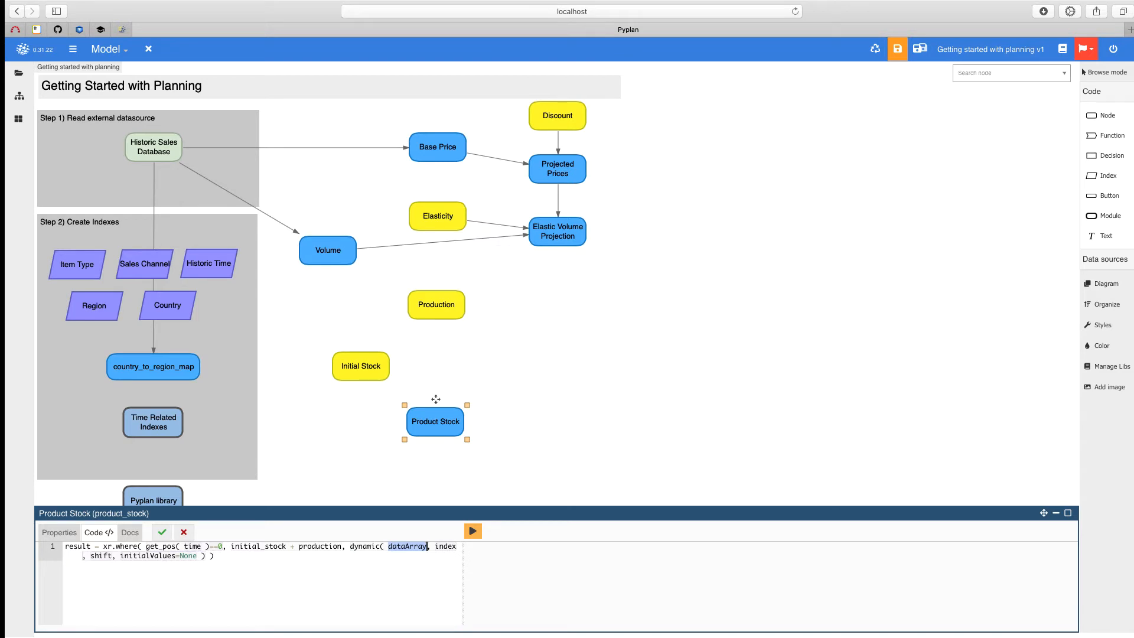
type("product_stock")
key("Tab")
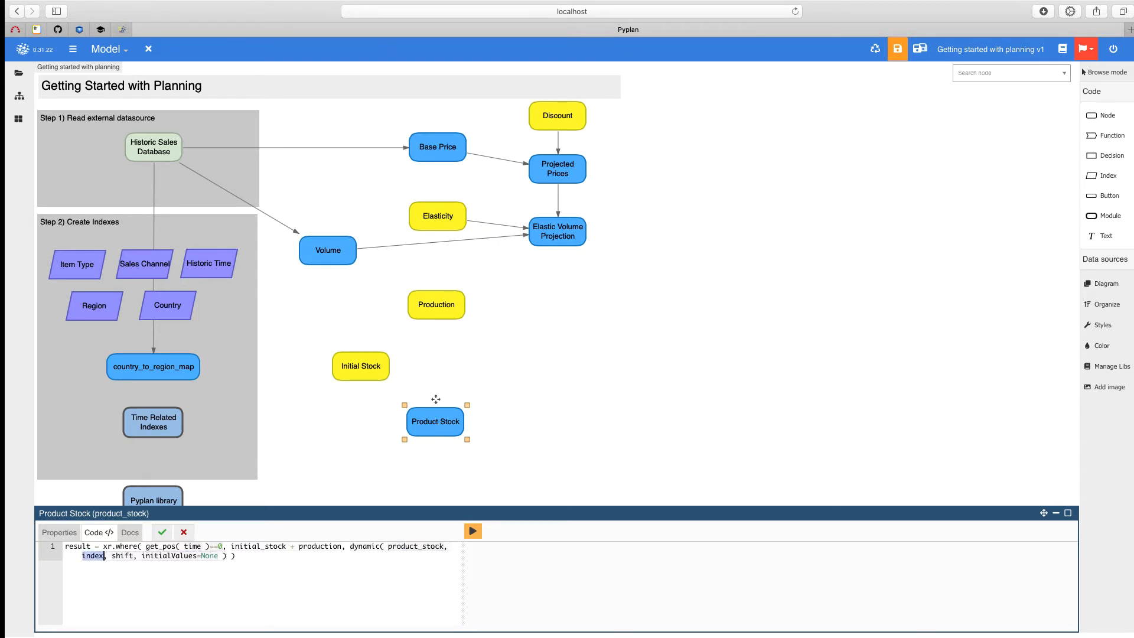
type("time")
key("Tab")
type("-1")
key("Tab")
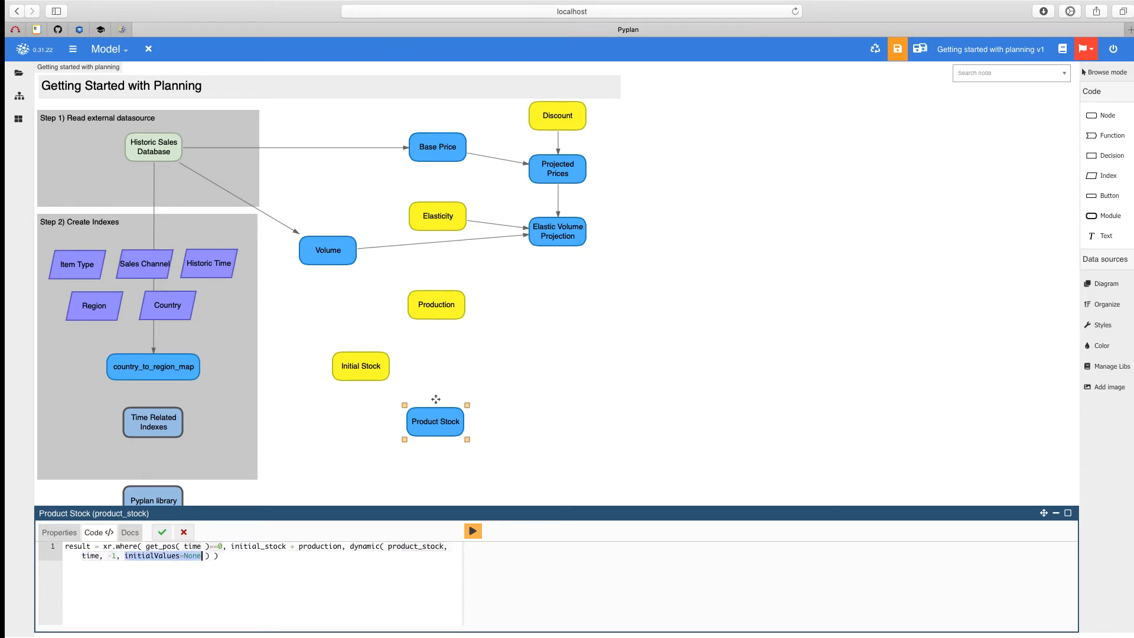
type("0")
key("Tab")
Append + production after the dynamic call in Product Stock, then apply and run the code.
type("+")
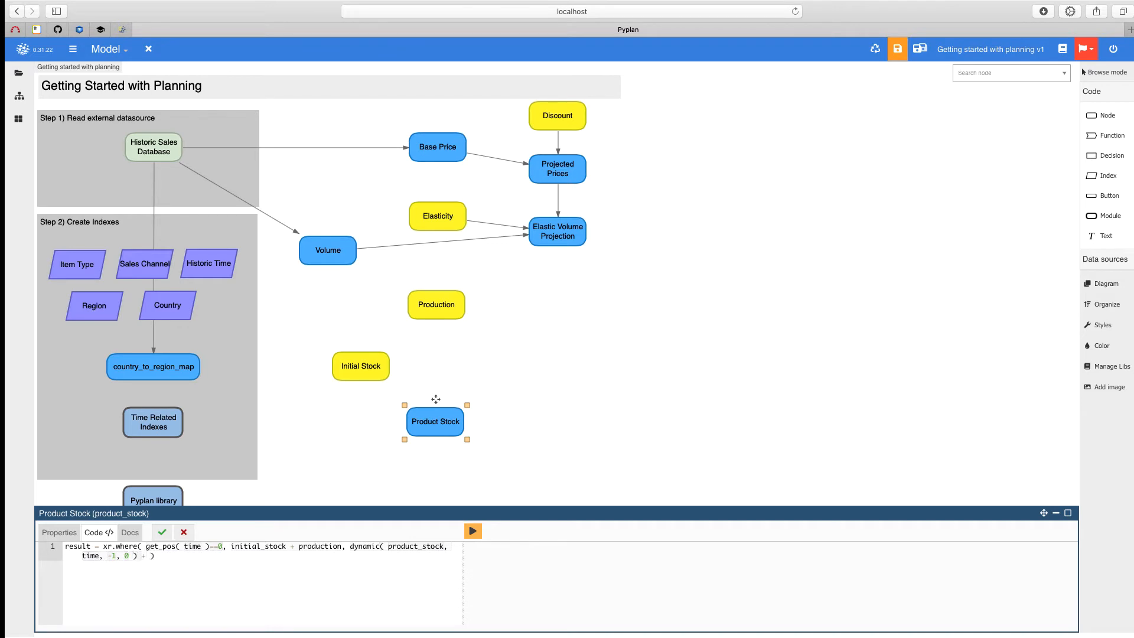
type(" production")
left_click(162, 532)
left_click(473, 531)
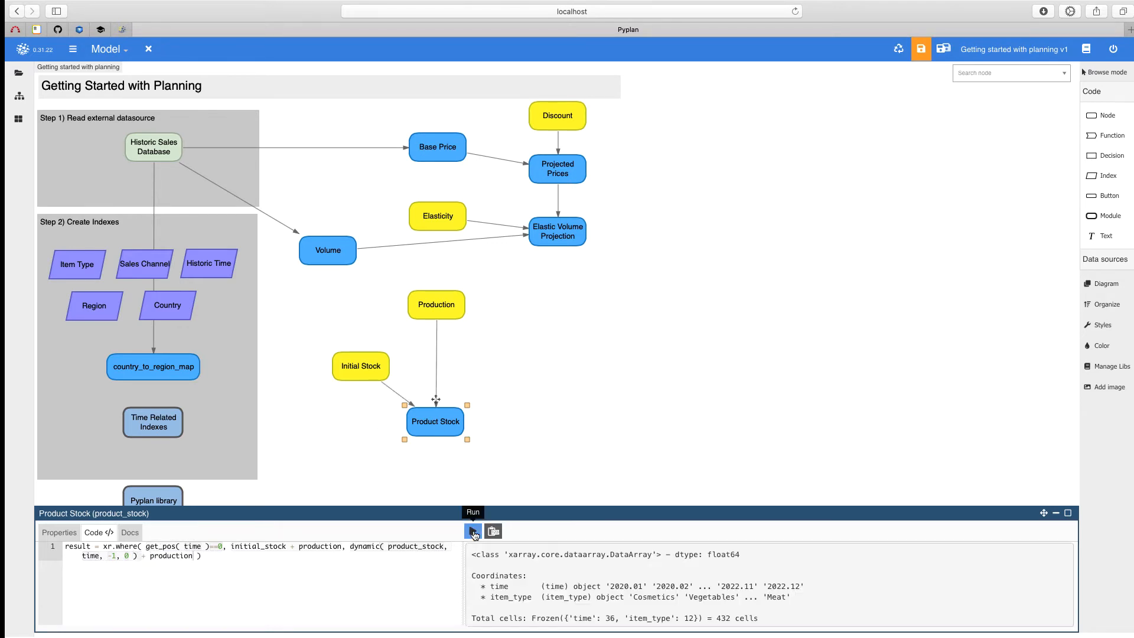
left_click(583, 503)
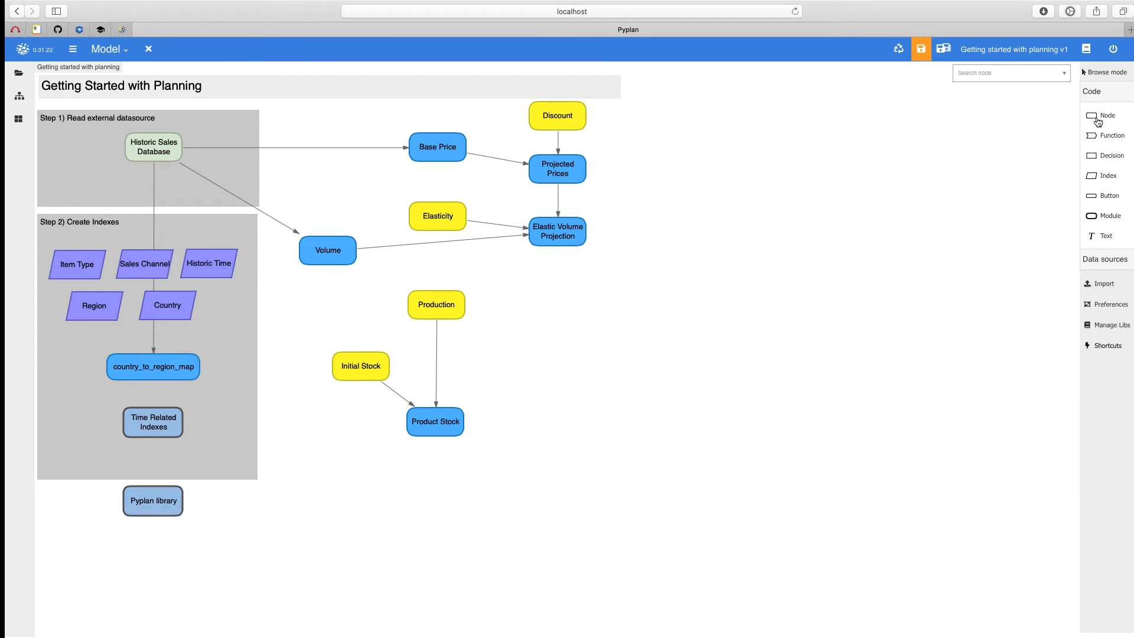
Add a new node to the right of the Production–Product Stock link and title it Supplied Demand.
left_click_drag(1101, 116, 547, 376)
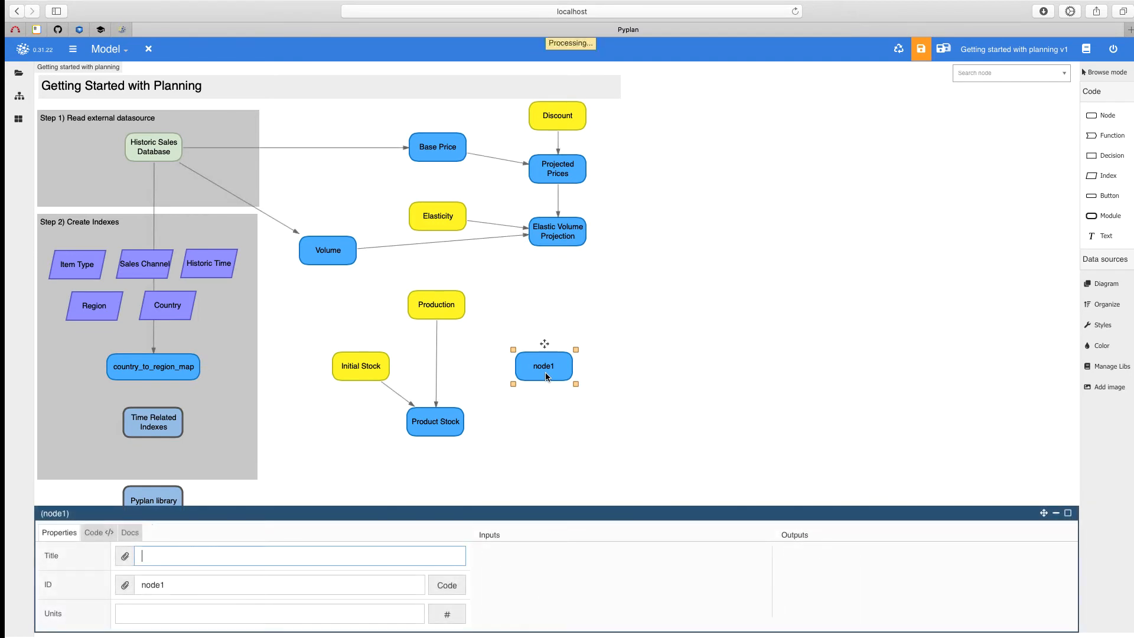
type("Supplied")
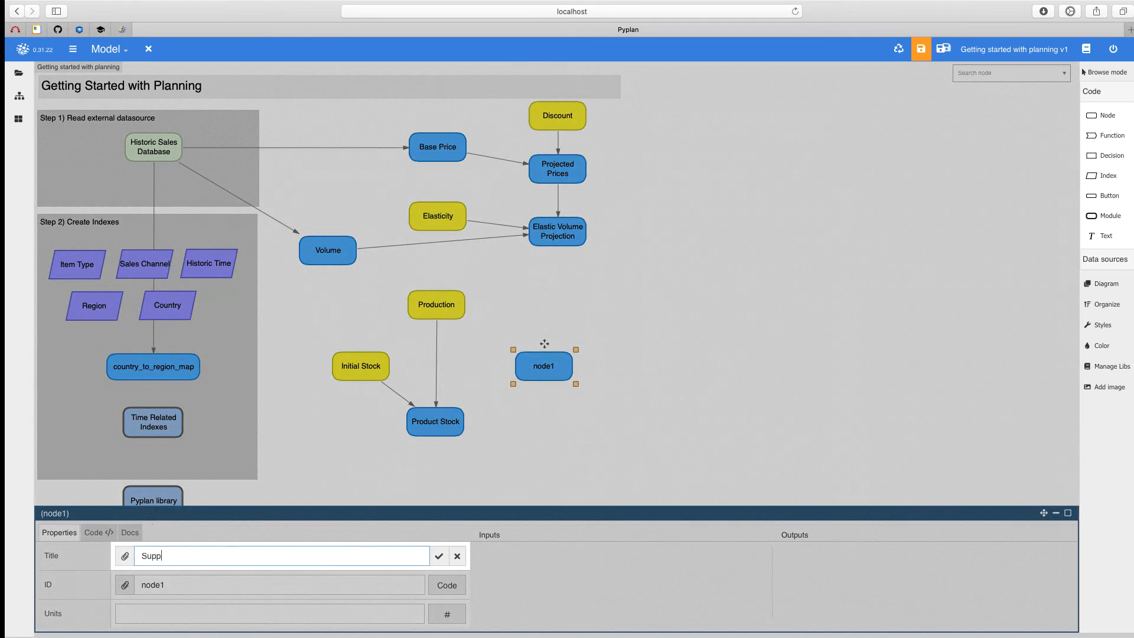
type(" Demand")
key("Return")
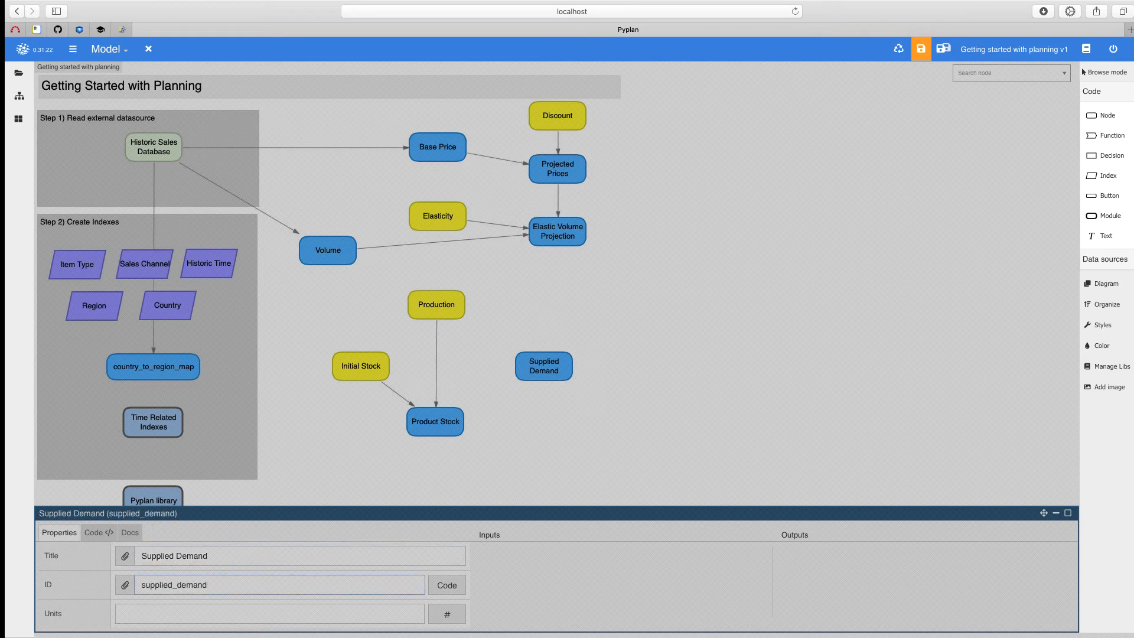
Replace Supplied Demand's code with demand = elastic_volume_projection.sum(['sales_channel','country']), stock = dynamic(product_stock, time, -1, 0) and an xr.where result using np.minimum of available stock and demand.
key("ctrl+e")
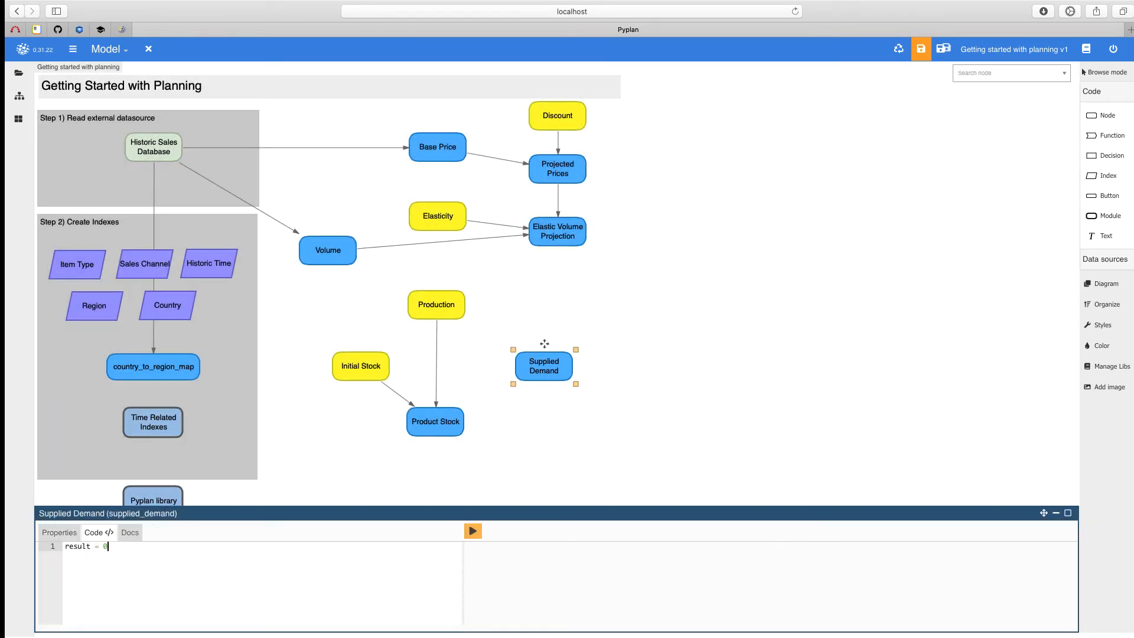
key("shift+Home")
type("demand = elastic_volume_projection.sum(['sales_channel','country'])  # Defining stock using Shift do not work: product_stock.shift(time=1,fill_value=0) stock = dynamic(product_stock, time, -1, 0)  result = xr.where(get_pos(time) == 0, np.minimum(initial_stock + production, demand),                                       np.minimum(stock + production, demand))")
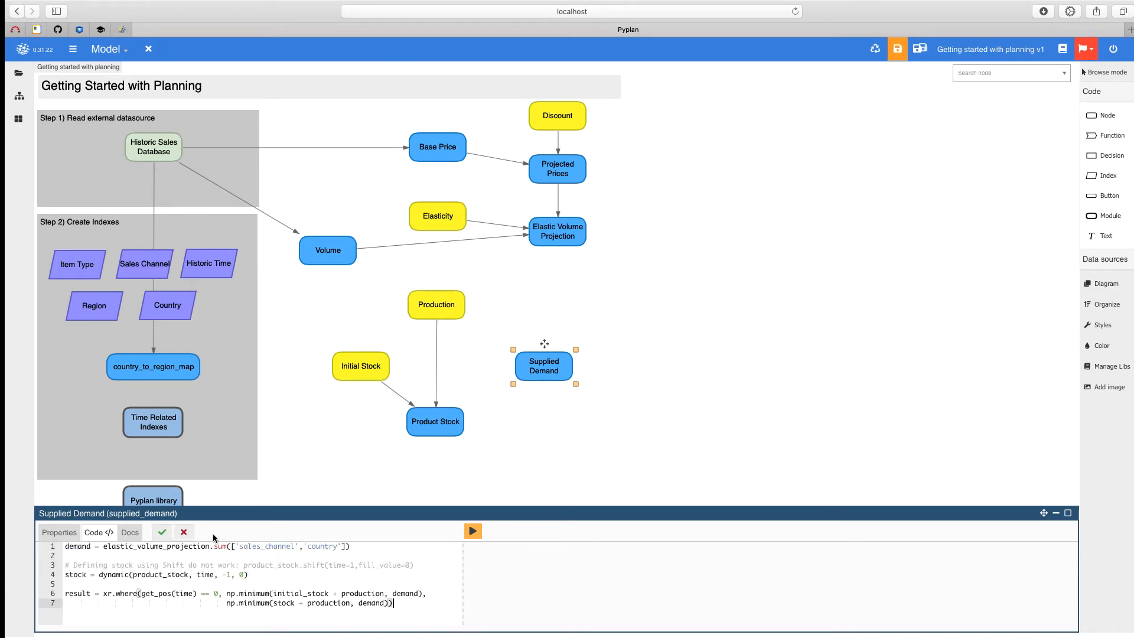
Reinsert the Elastic Volume Projection, Product Stock, Initial Stock and Production references in Supplied Demand's code from their diagram nodes.
double_click(194, 547)
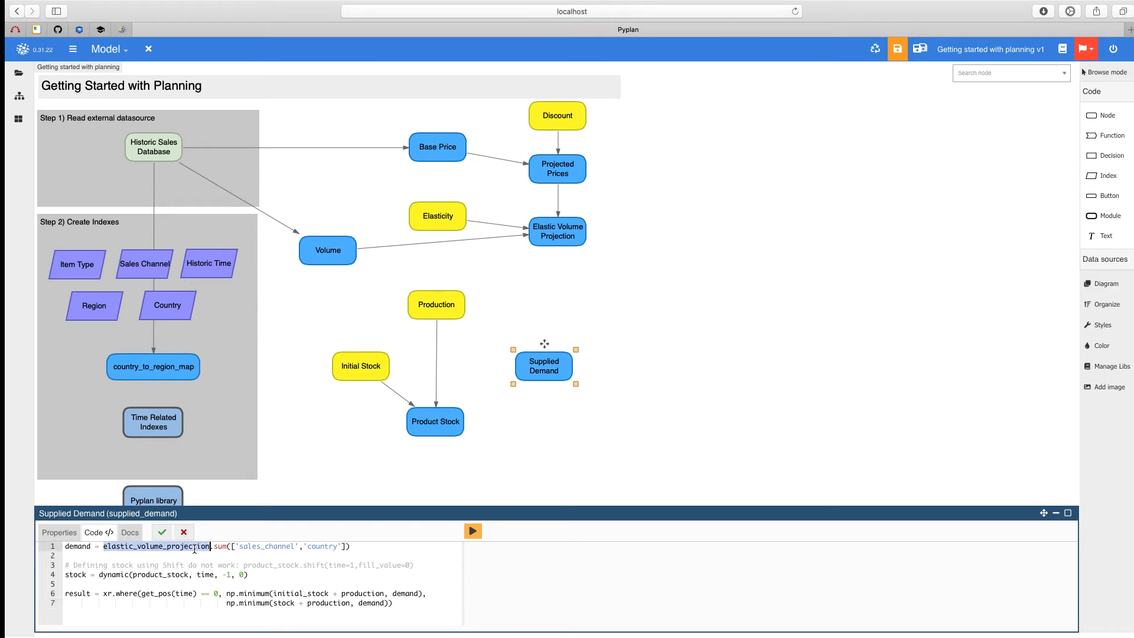
left_click(560, 235, "alt")
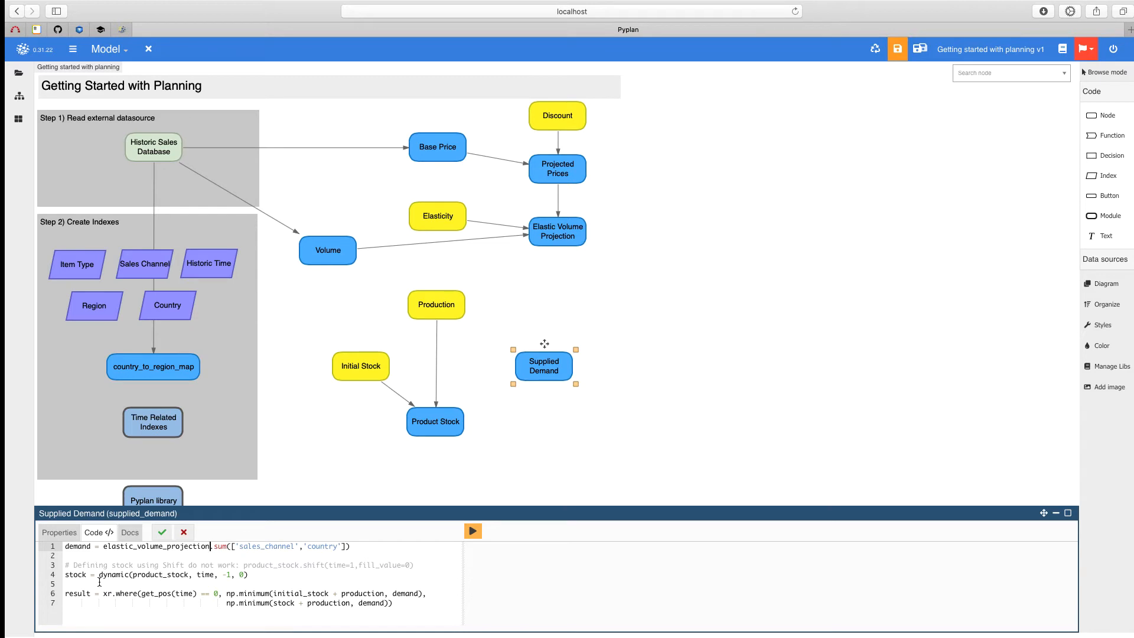
double_click(164, 574)
left_click(441, 423, "alt")
double_click(302, 593)
left_click(358, 369, "alt")
double_click(359, 590)
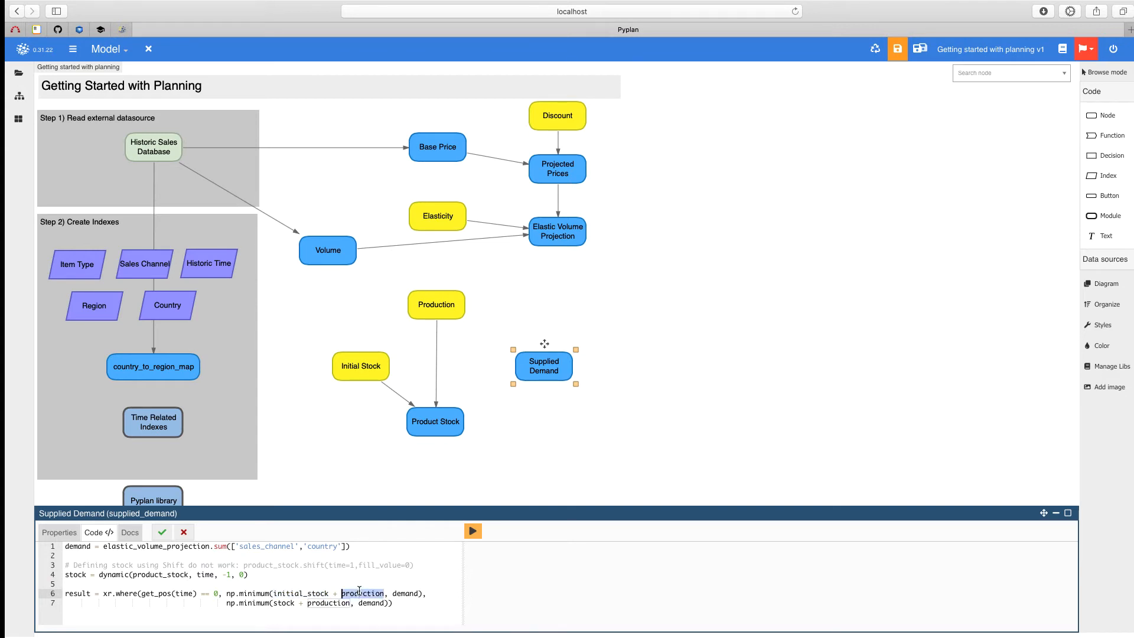
left_click(440, 306, "alt")
left_click(297, 603)
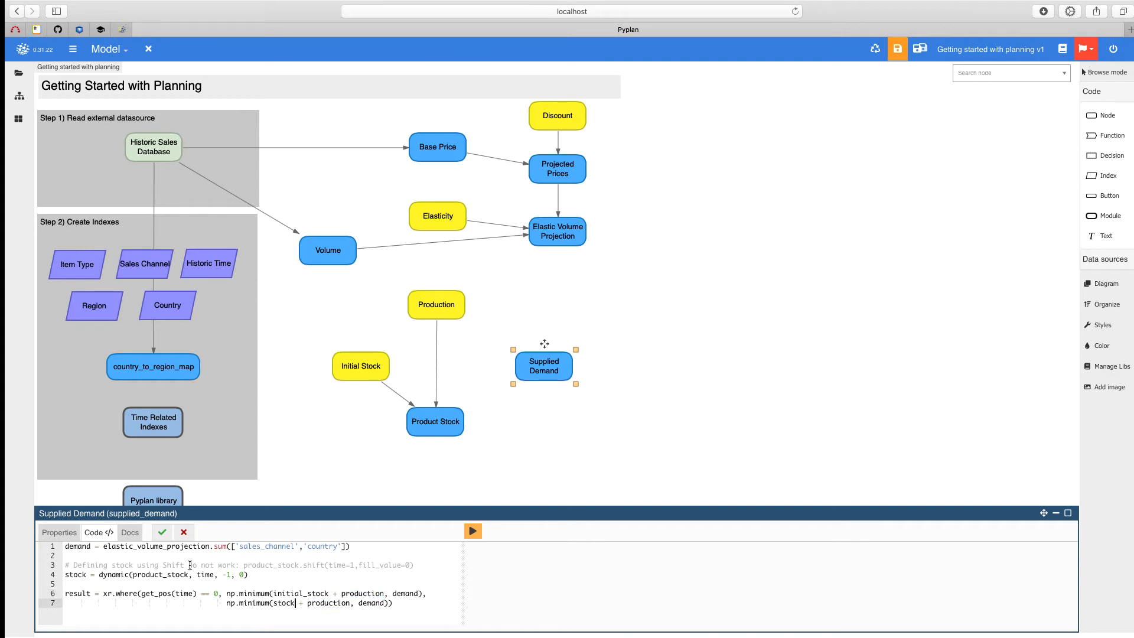
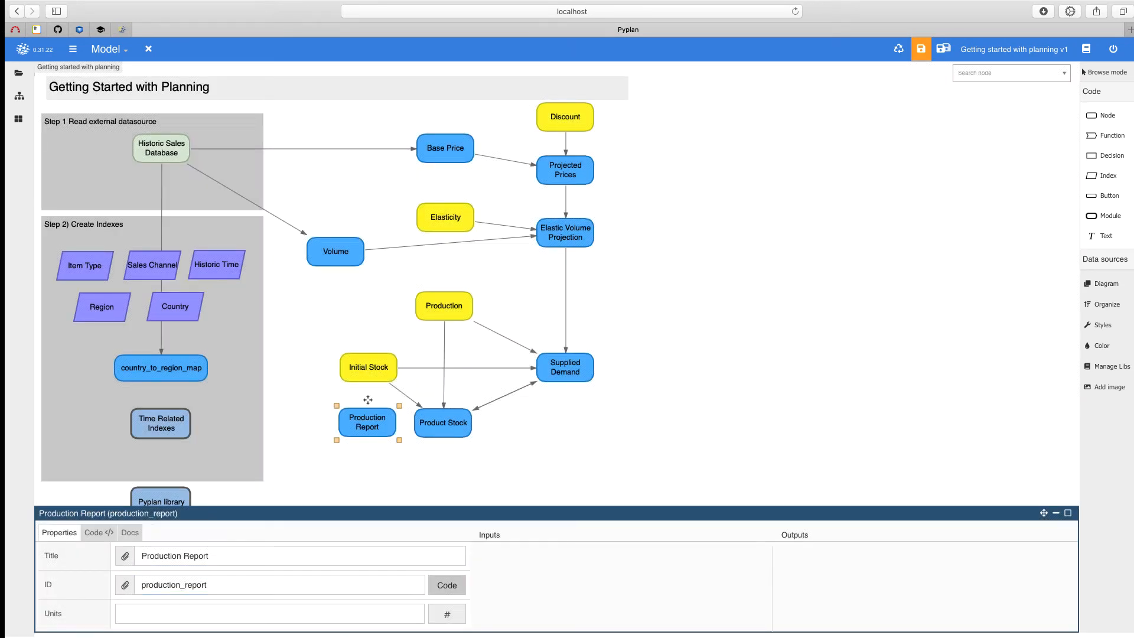
Replace Production Report's code with the copied build_report code for Product Stock t-1, Demand, Supplied Demand, Production and Product Stock, then apply and run it.
key("Tab")
key("ctrl+a")
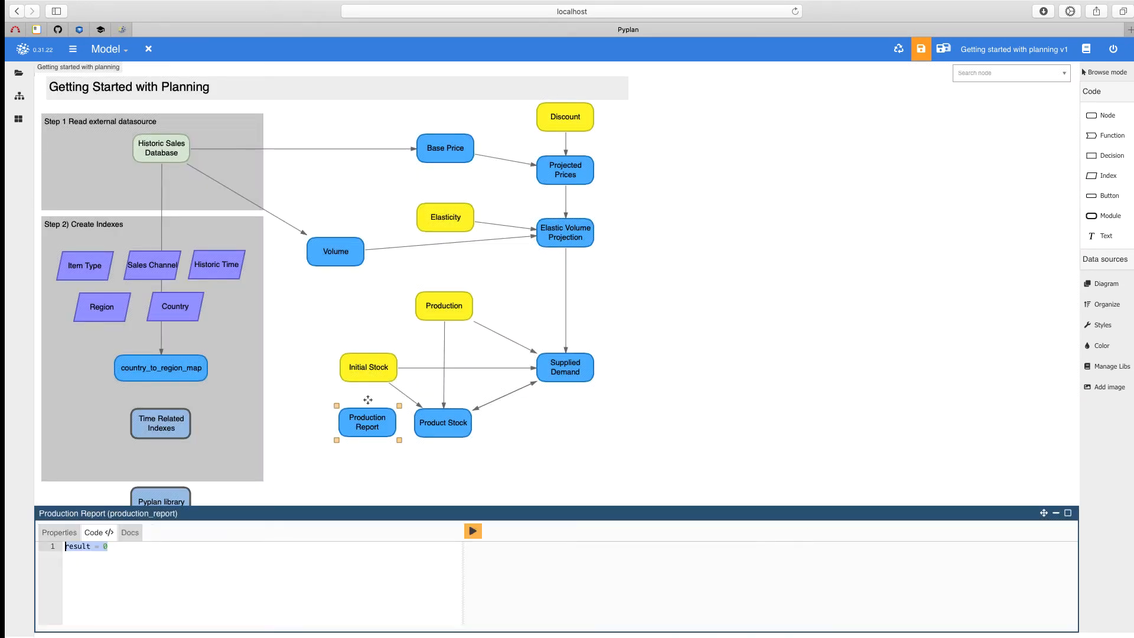
key("ctrl+v")
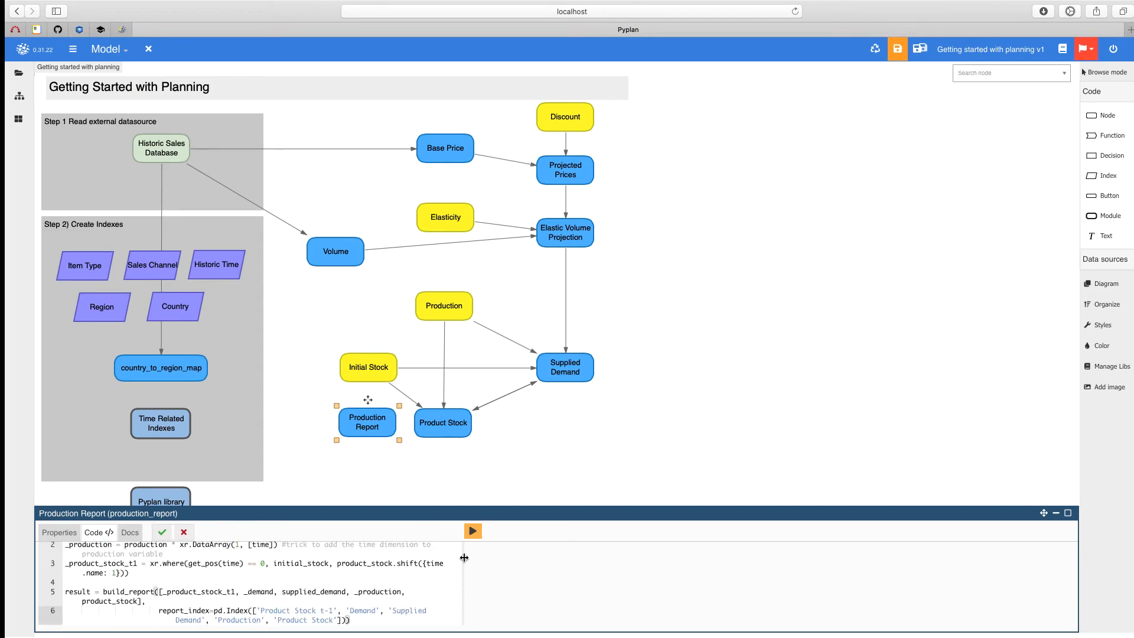
left_click_drag(465, 557, 644, 550)
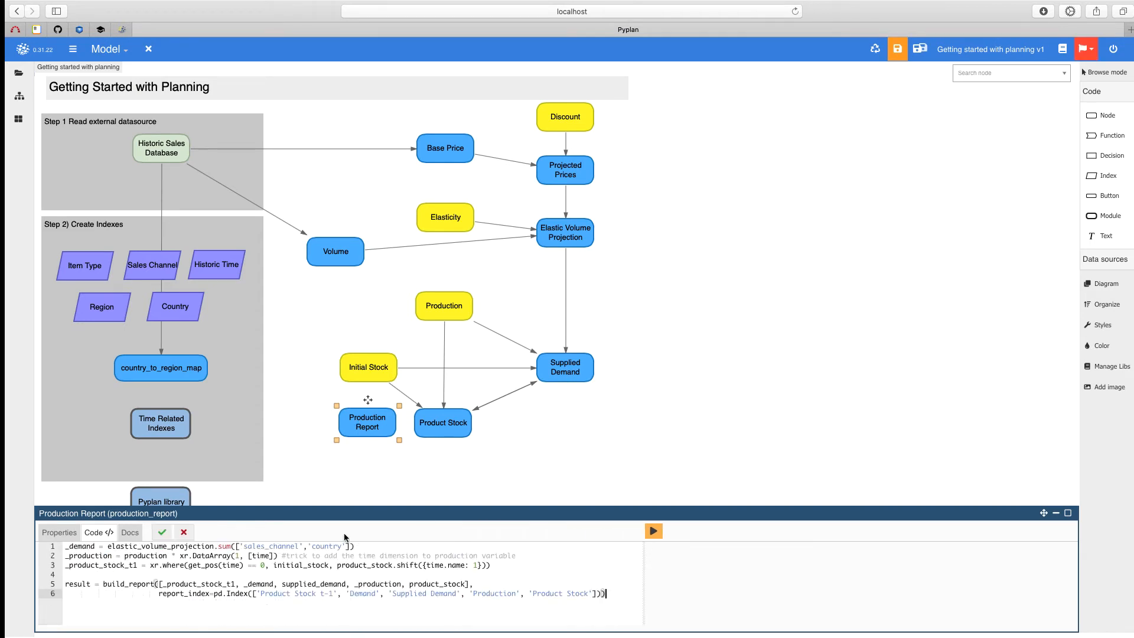
left_click(163, 534)
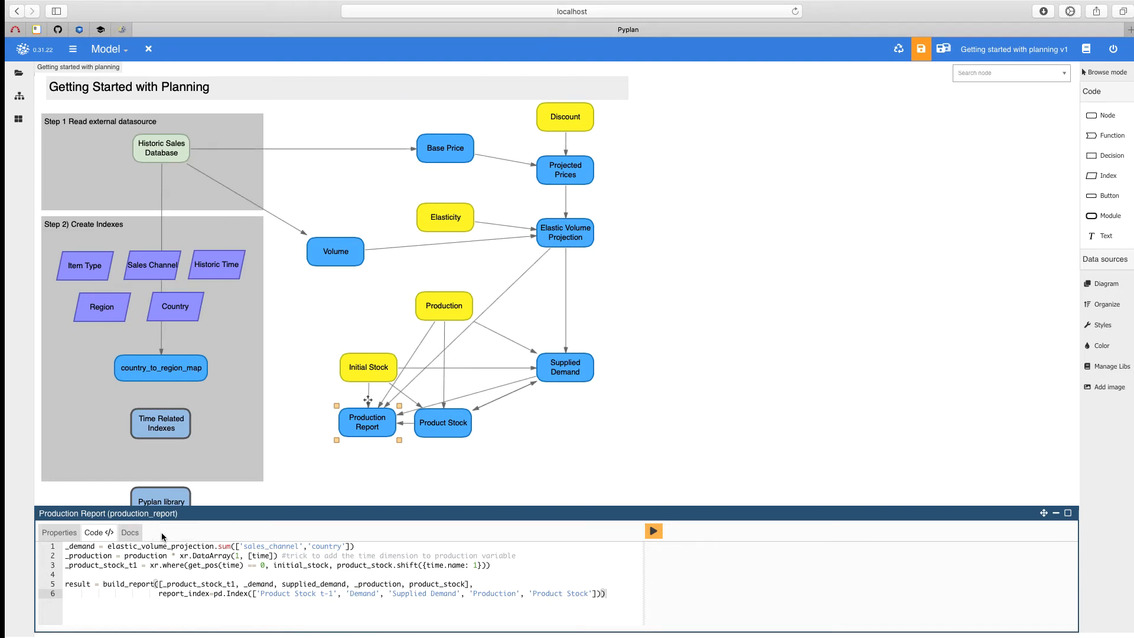
double_click(136, 585)
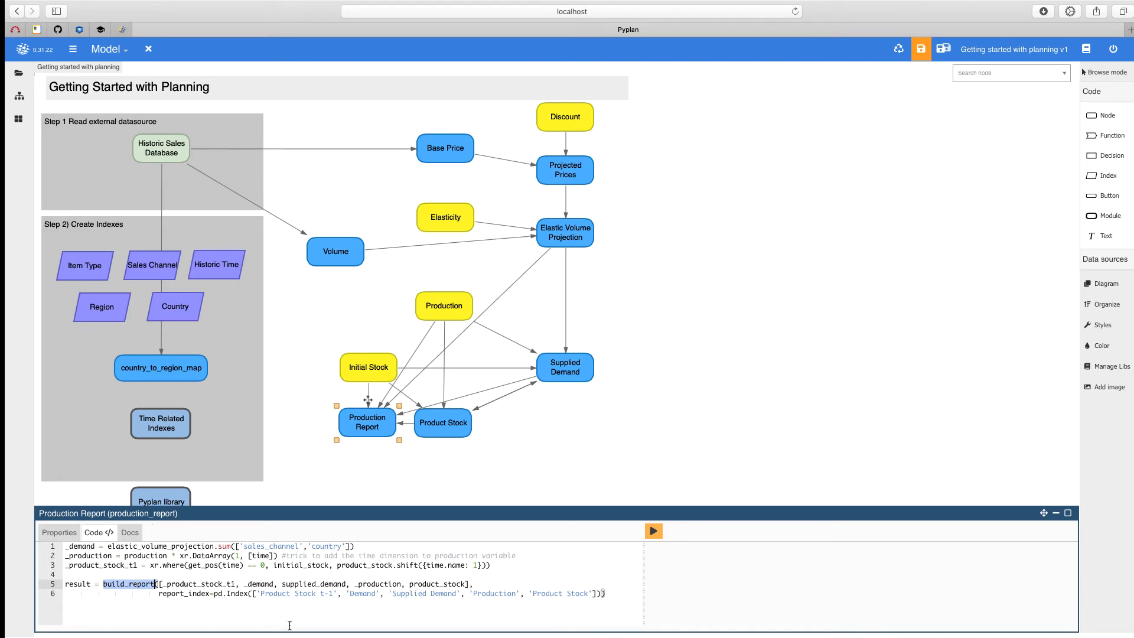
double_click(187, 594)
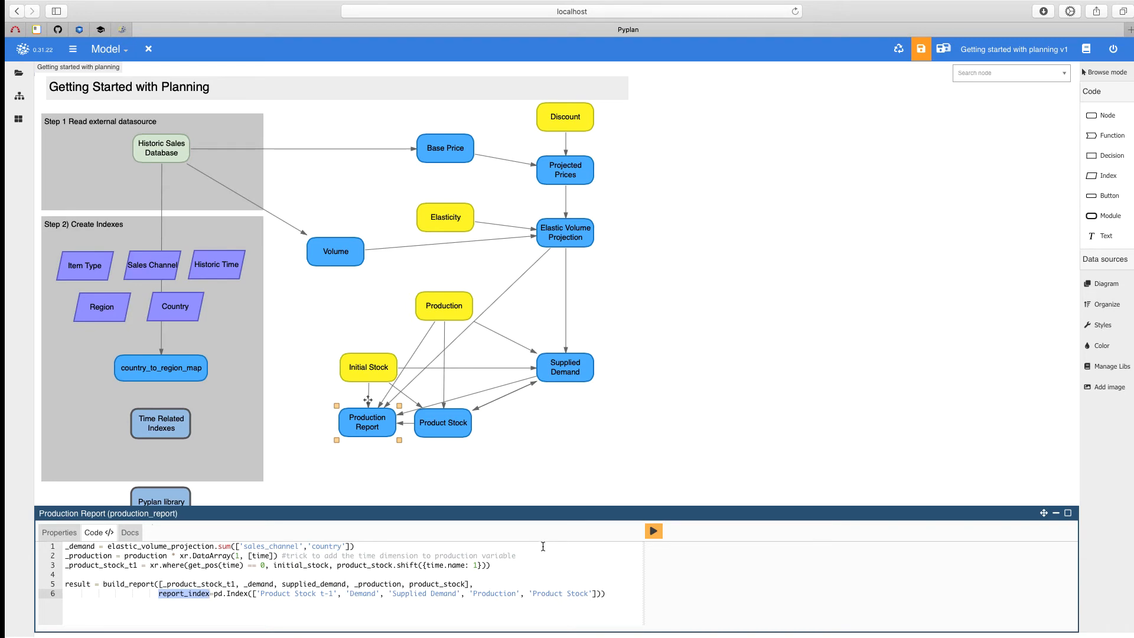
left_click(654, 531)
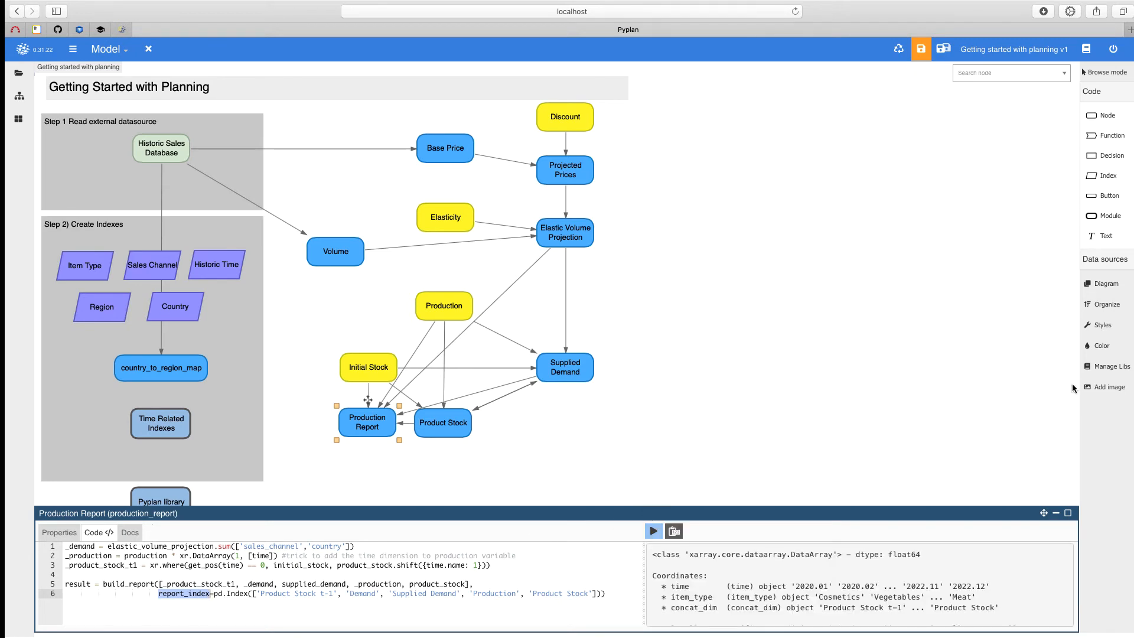
Color the Production Report node gray (c0c0c0) and hide its input arrows.
left_click(1096, 346)
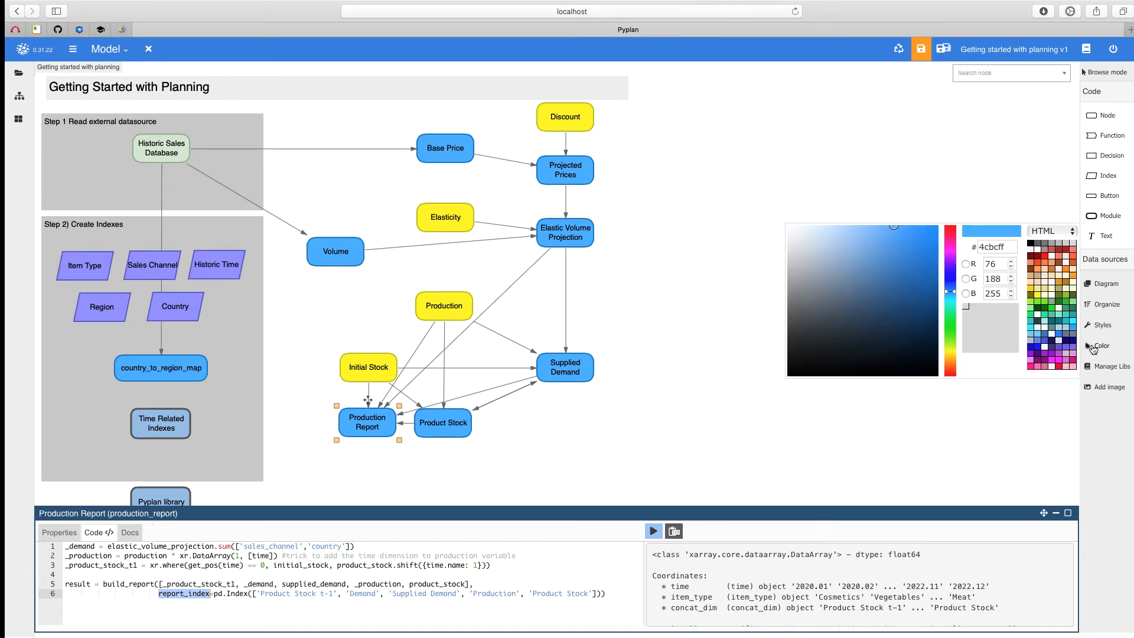
left_click(1061, 244)
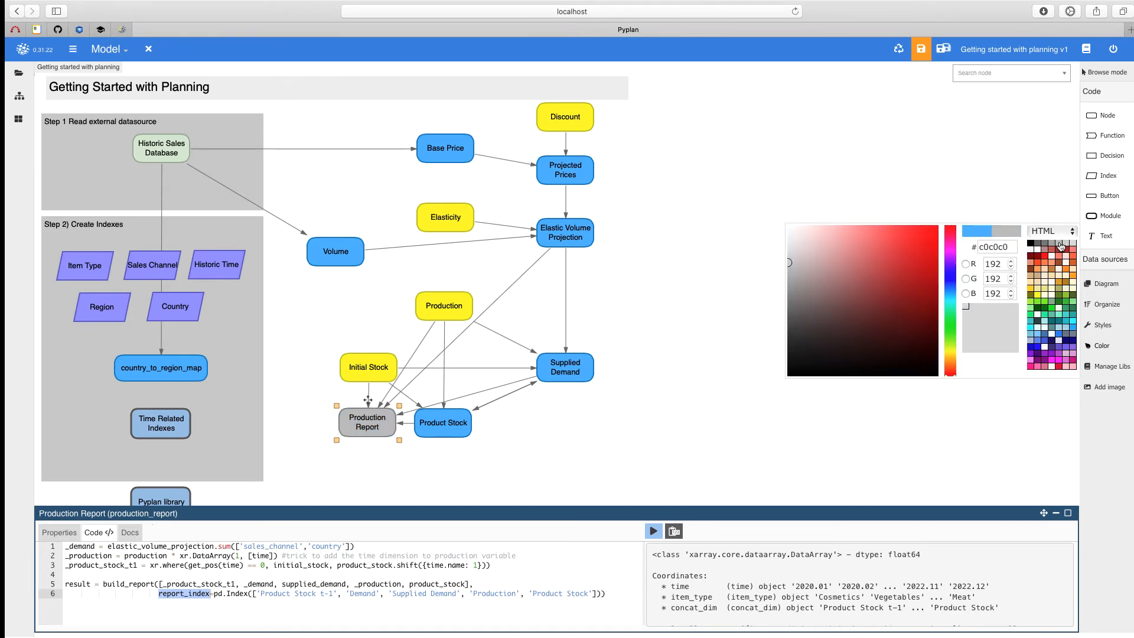
left_click(1099, 326)
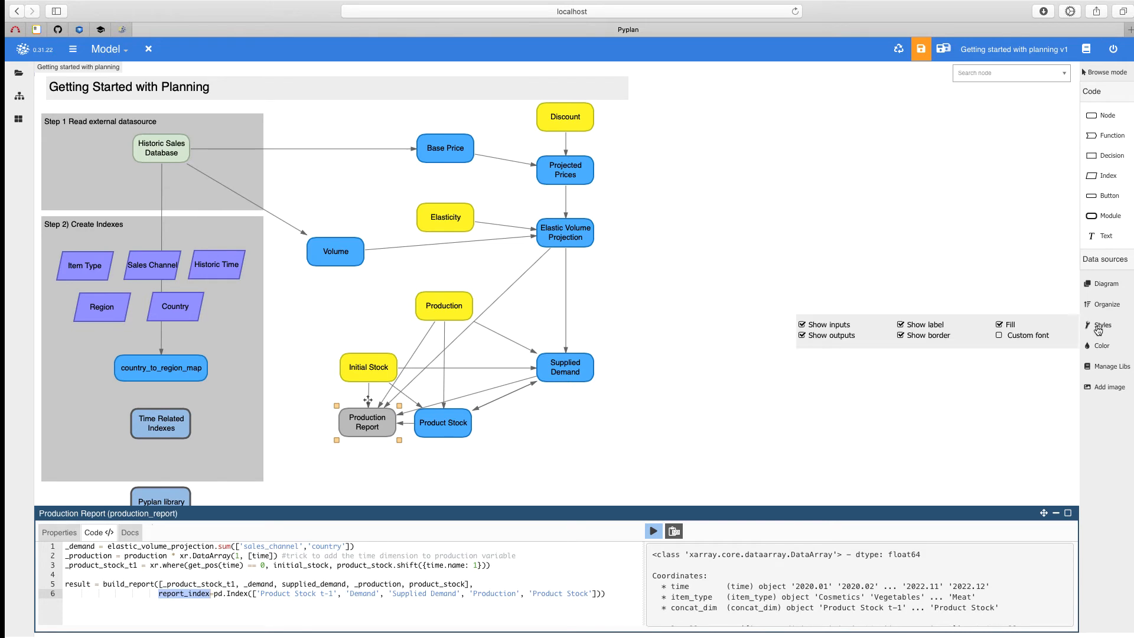
left_click(803, 325)
left_click(533, 459)
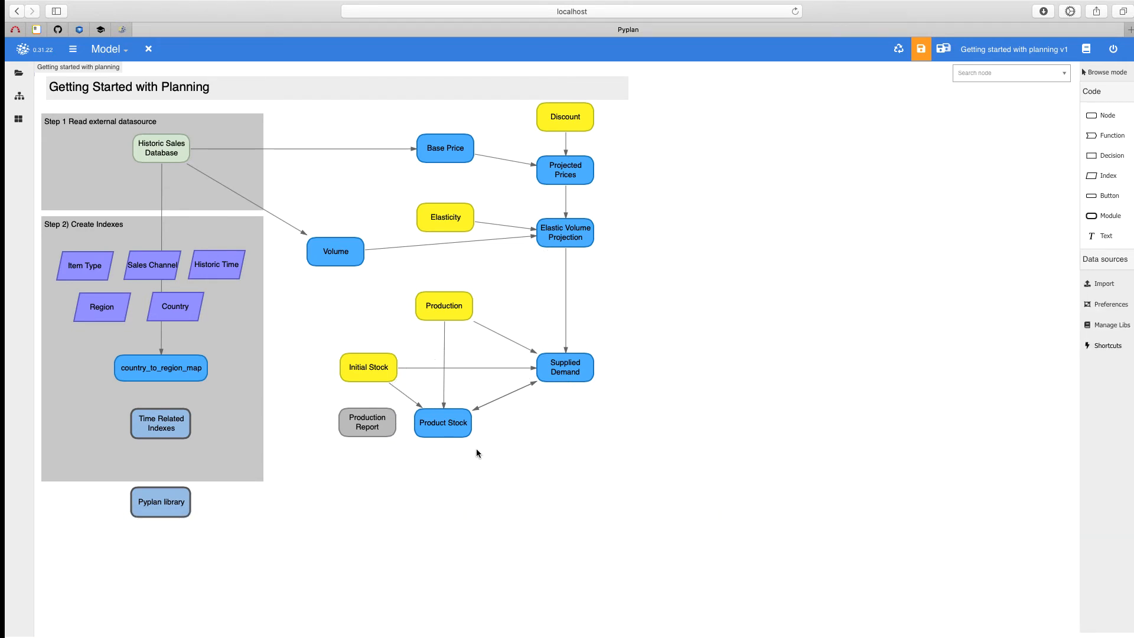
Open the Production Report result and add a graph below its table.
double_click(377, 428)
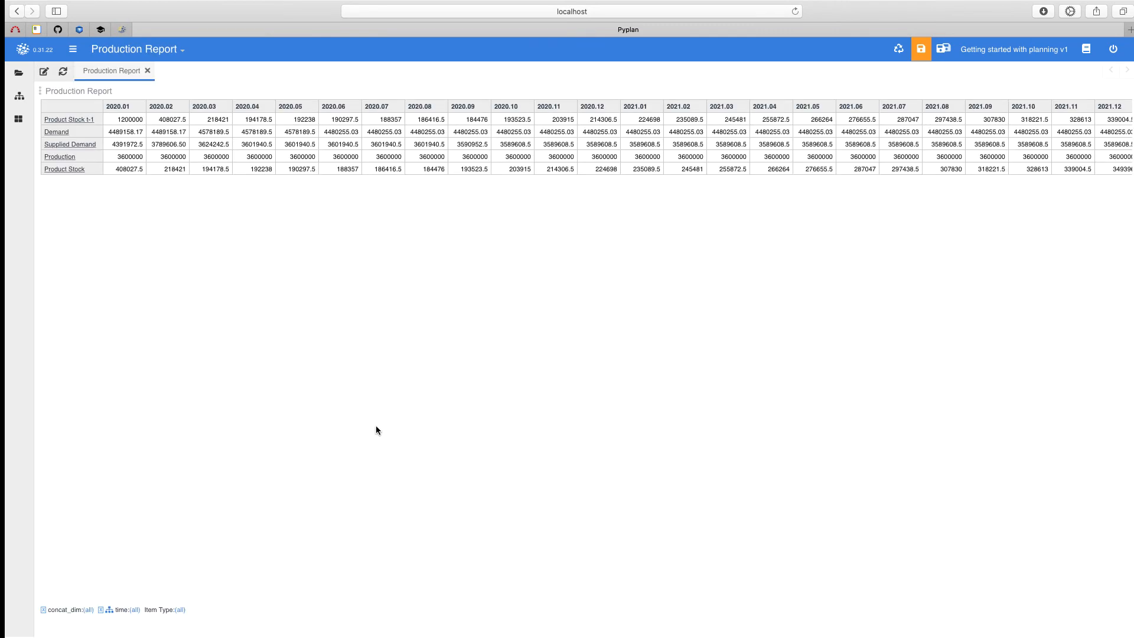
left_click(40, 91)
mouse_move(69, 172)
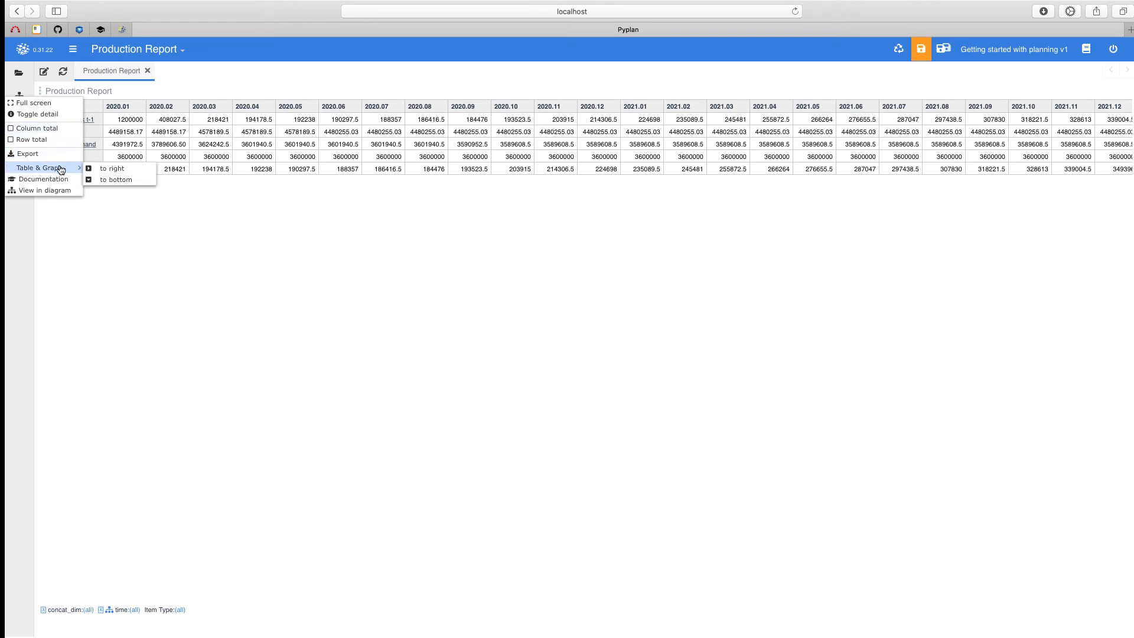
left_click(107, 180)
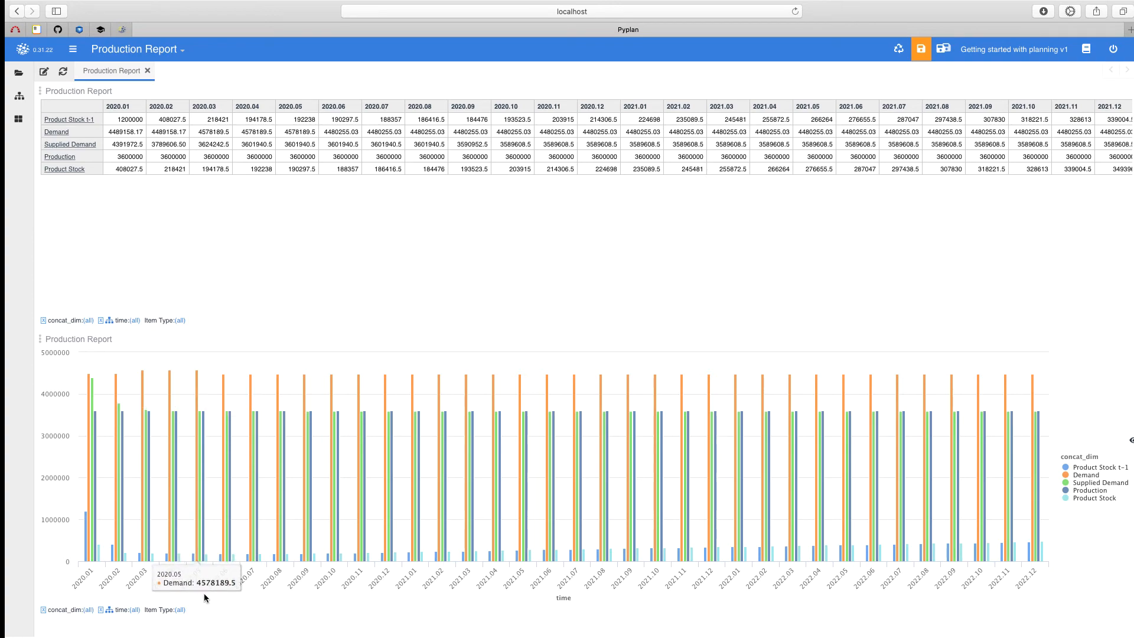
Filter the Production Report to the Fruits item type.
left_click(180, 610)
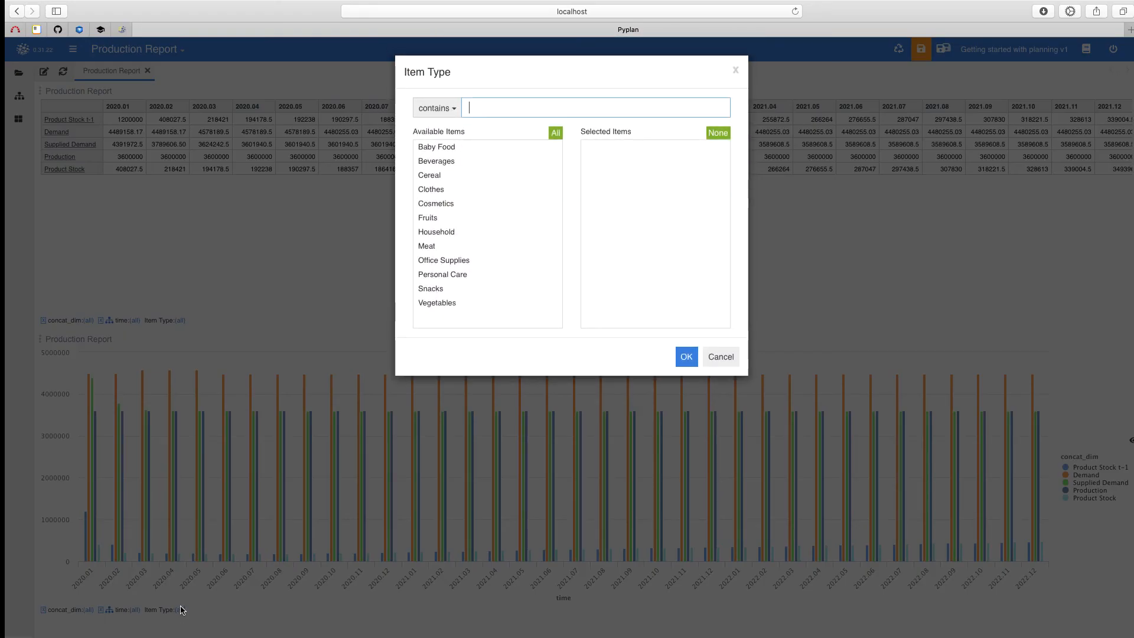
left_click(447, 222)
left_click(686, 357)
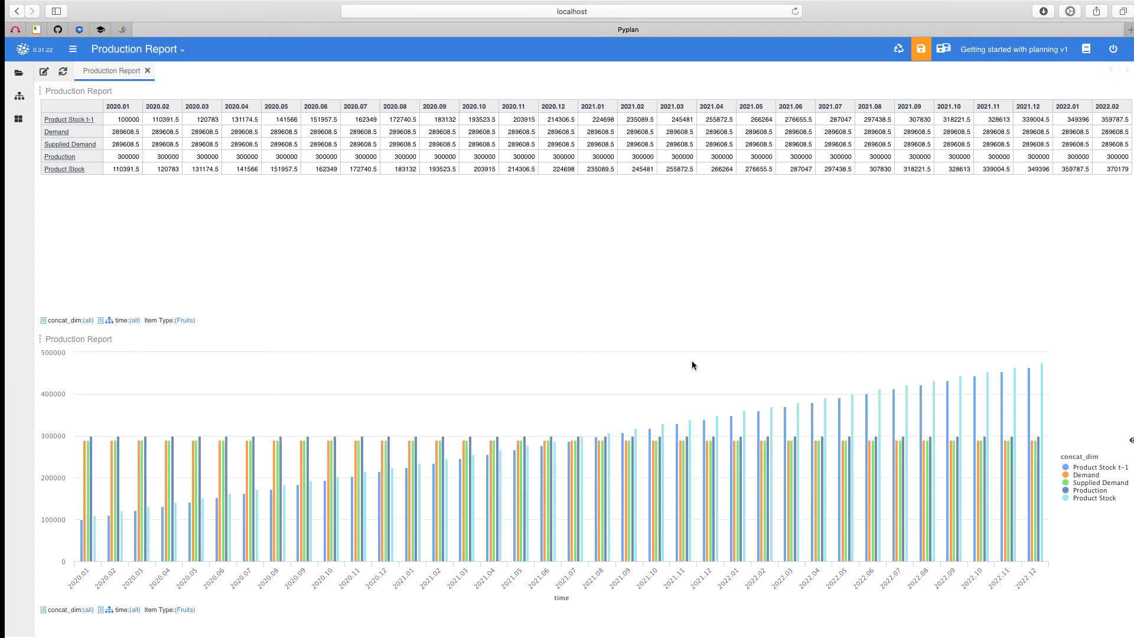
Switch the report's item type filter to Cosmetics only and zoom the graph into 2020.01 to 2020.08.
left_click(185, 609)
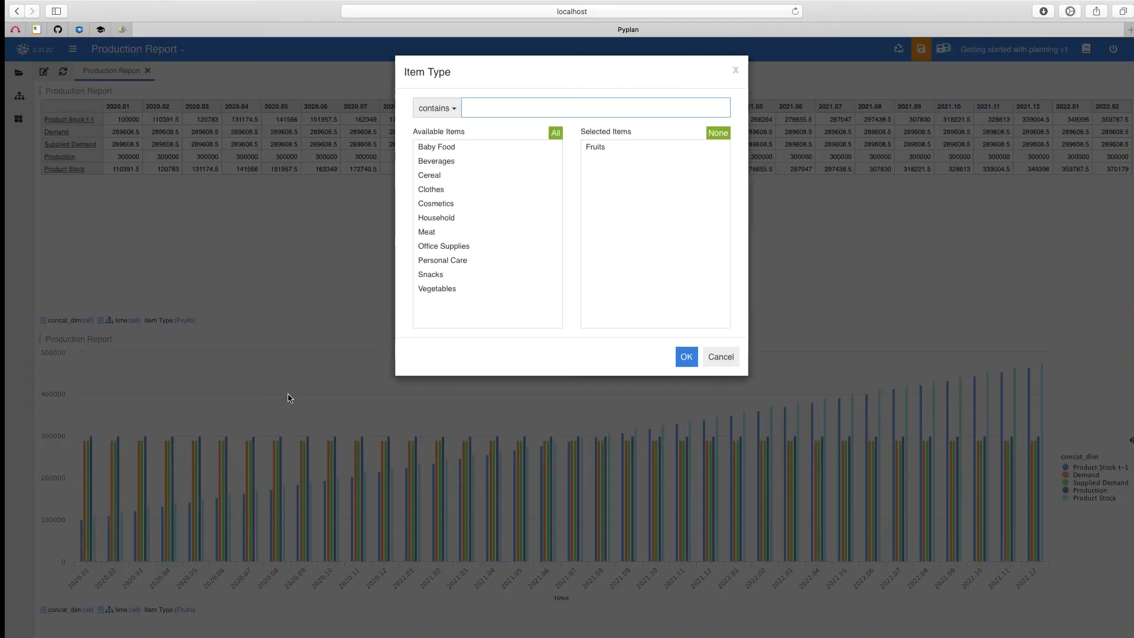
left_click(434, 206)
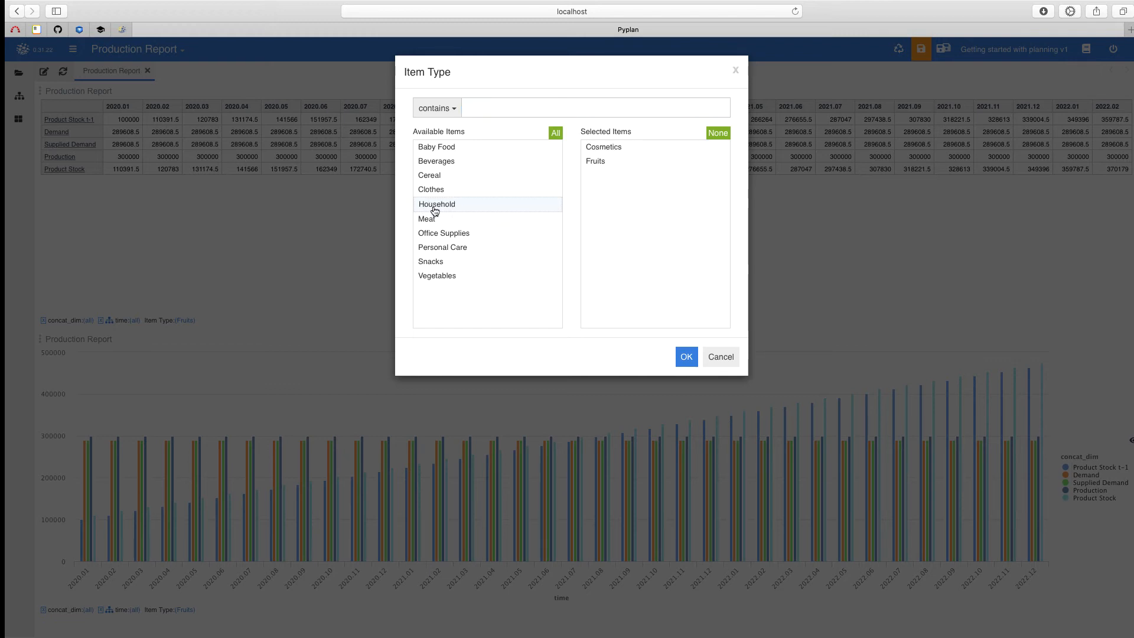
left_click(606, 163)
left_click(686, 357)
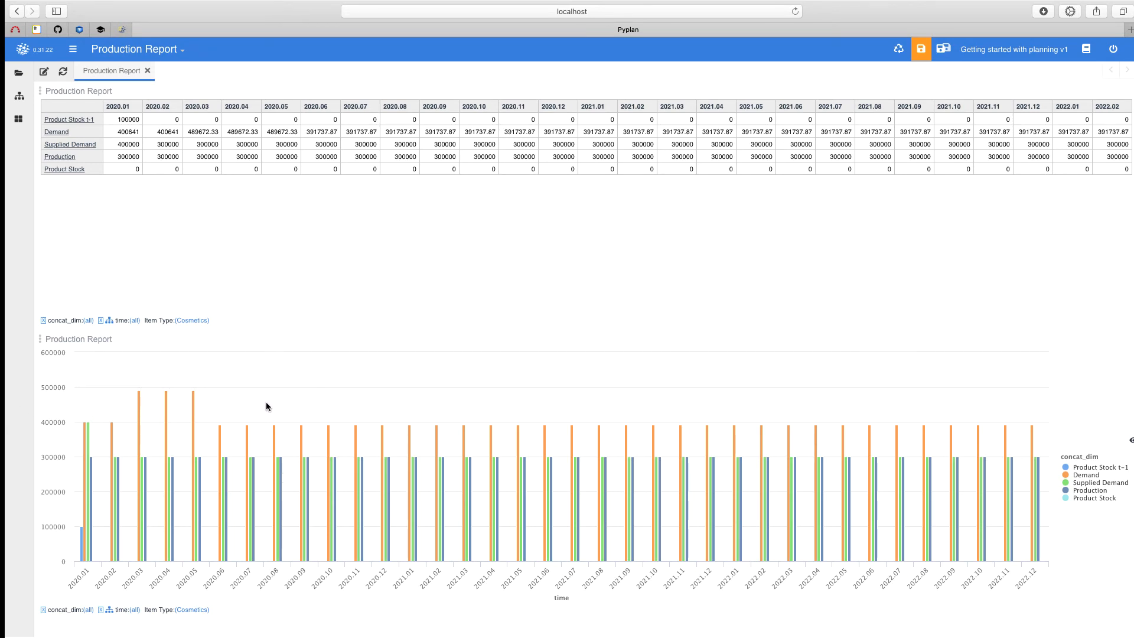
left_click_drag(266, 401, 77, 388)
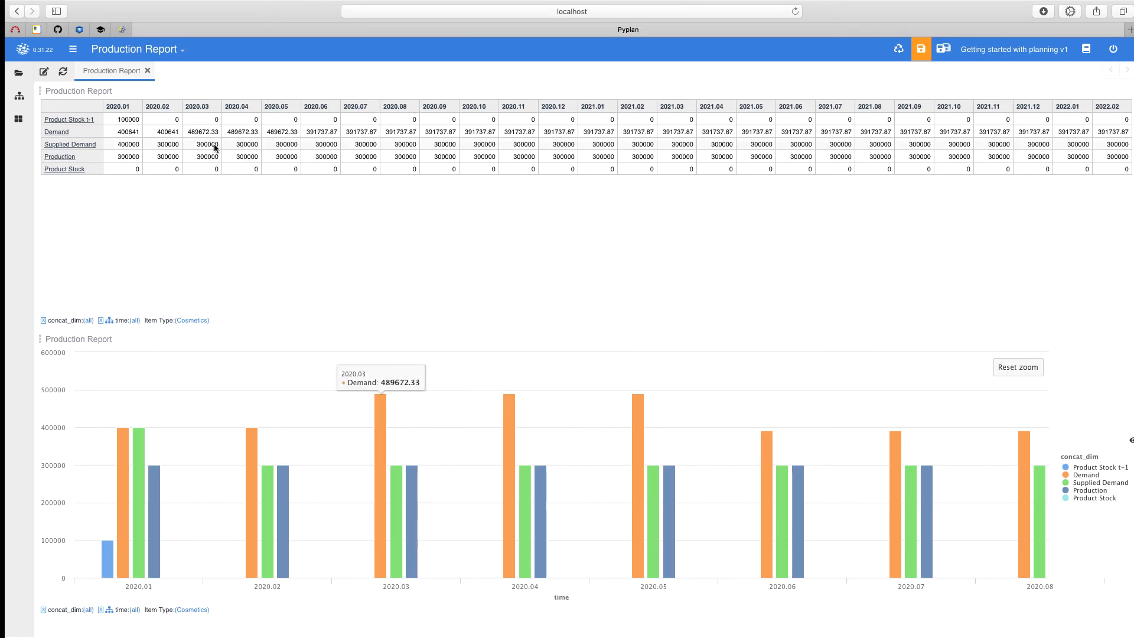
Replace Cosmetics with Clothes in the Production Report's item type filter.
left_click(192, 320)
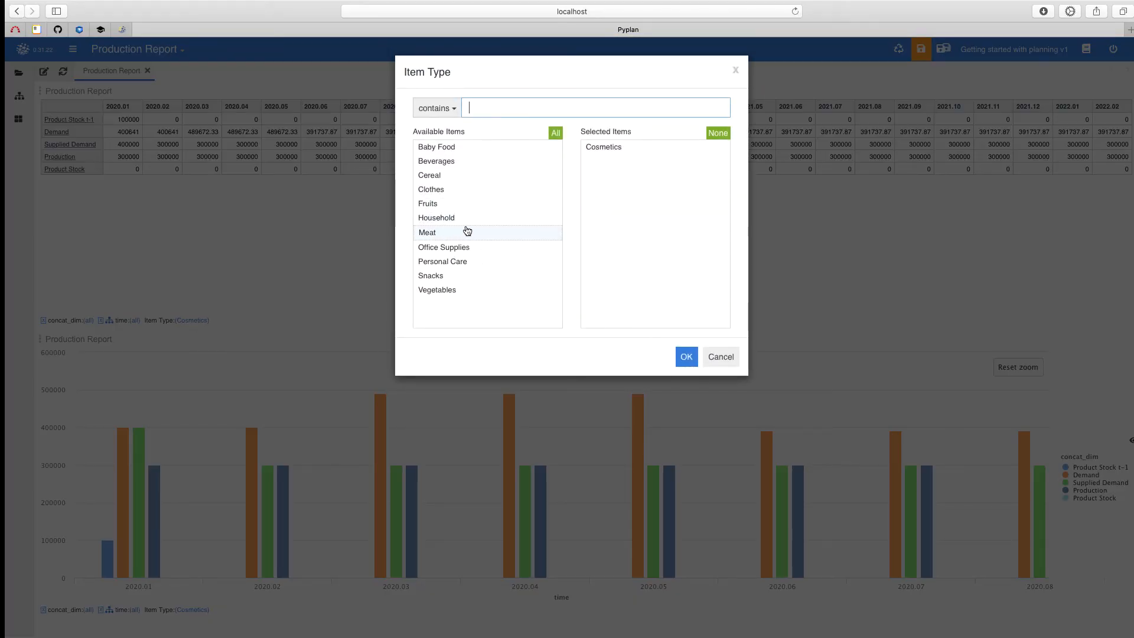
left_click(473, 199)
left_click(606, 162)
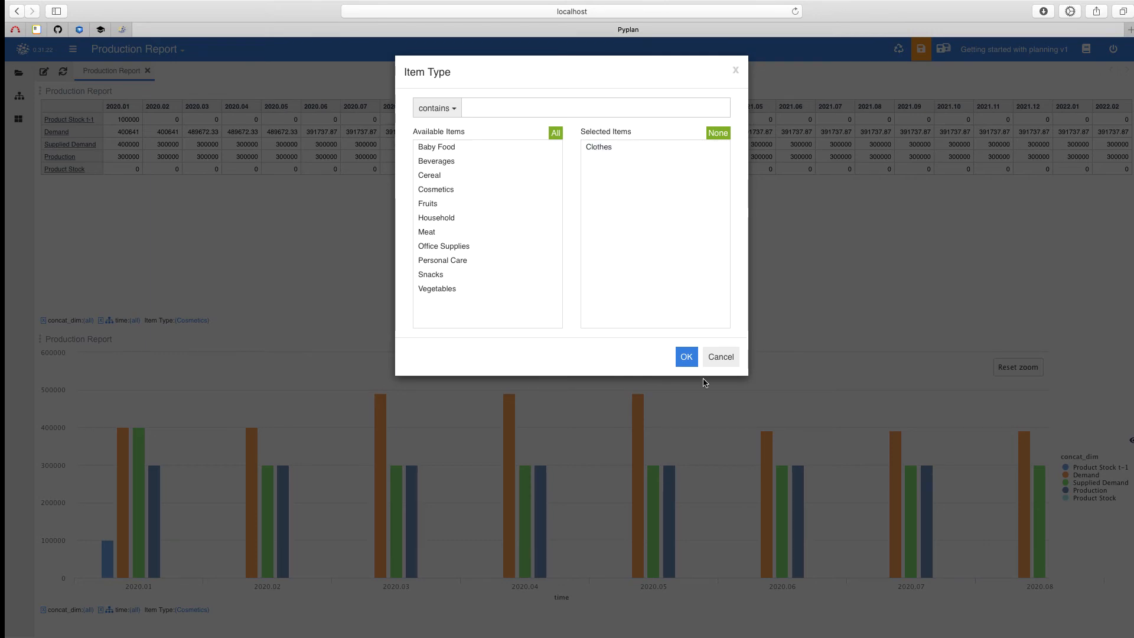
left_click(686, 357)
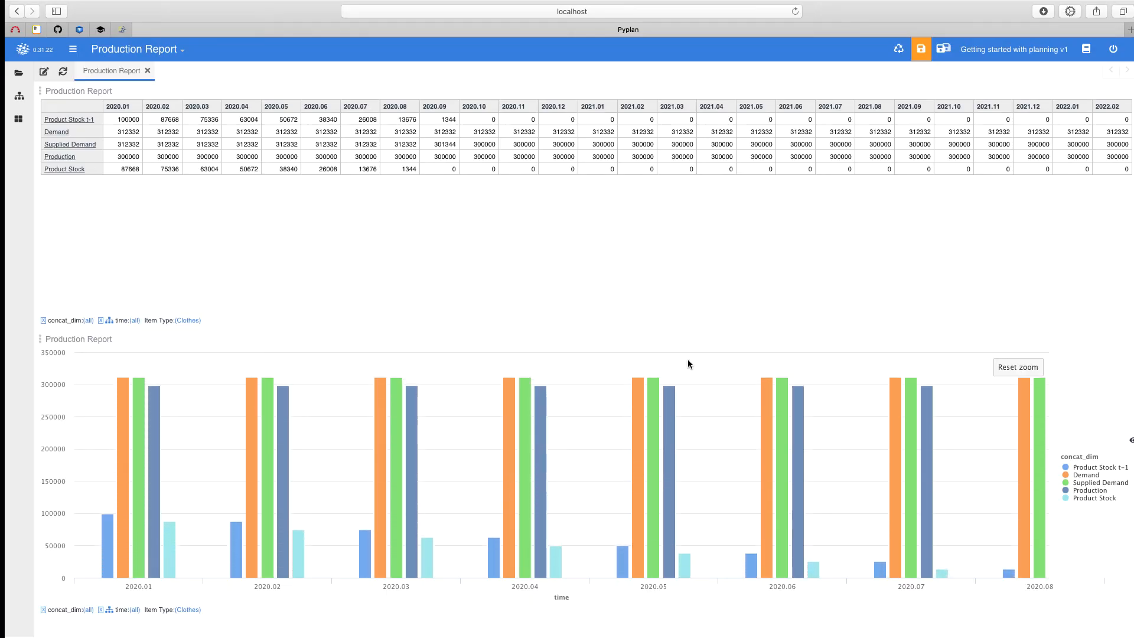
Hide all graph series, showing Demand, Production, Product Stock t-1, Supplied Demand and Product Stock again one by one.
left_click(1131, 440)
left_click(1087, 475)
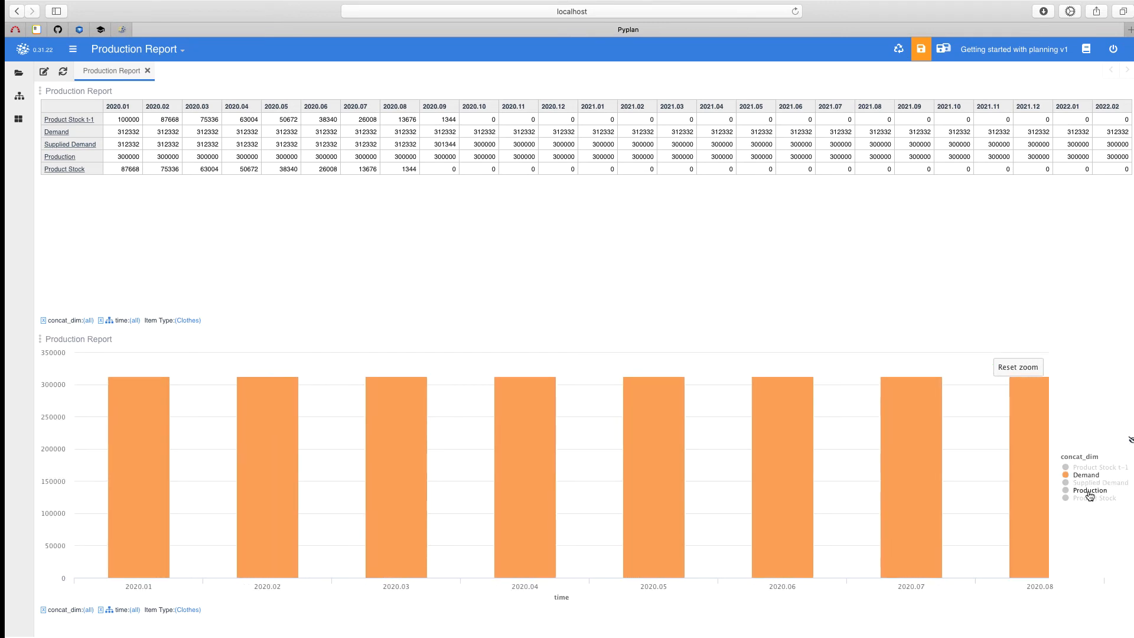
left_click(1089, 492)
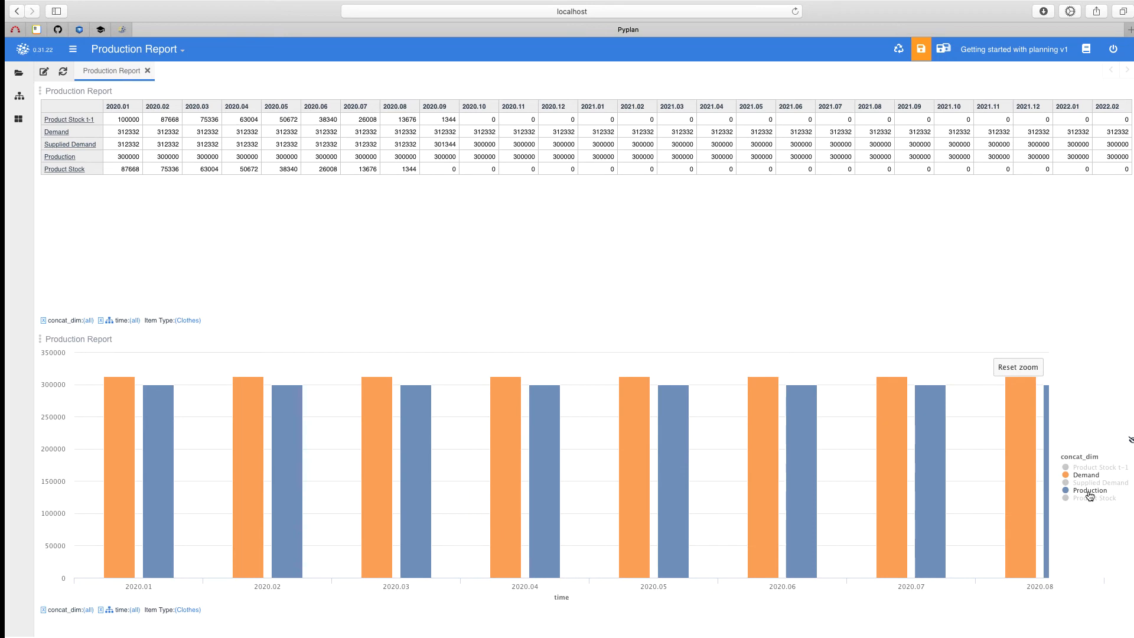
left_click(1098, 468)
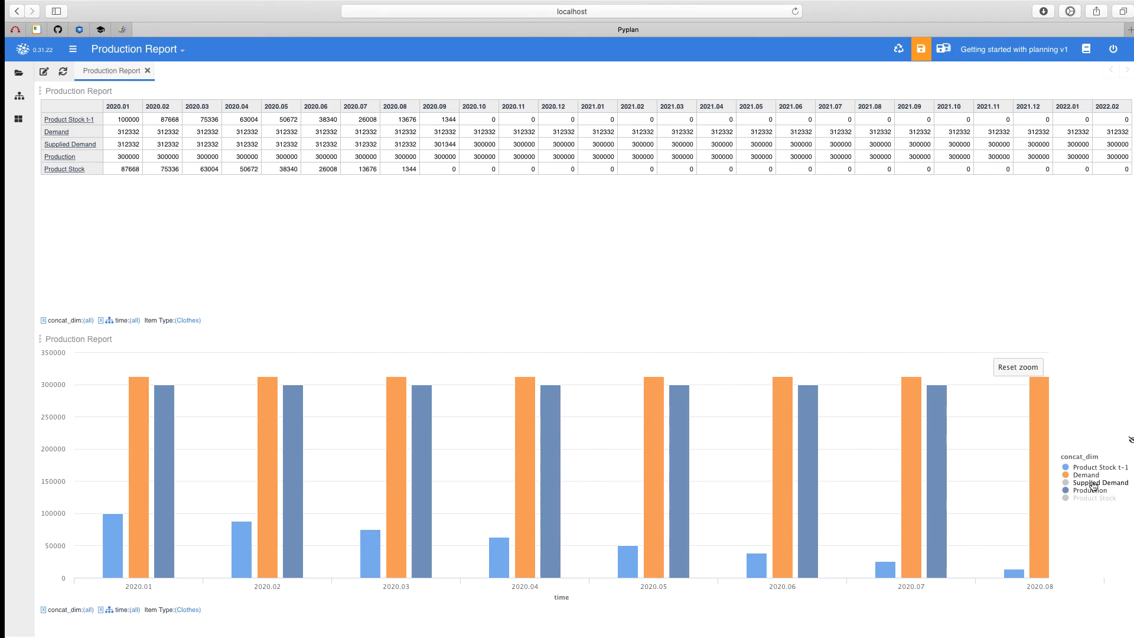
left_click(1093, 483)
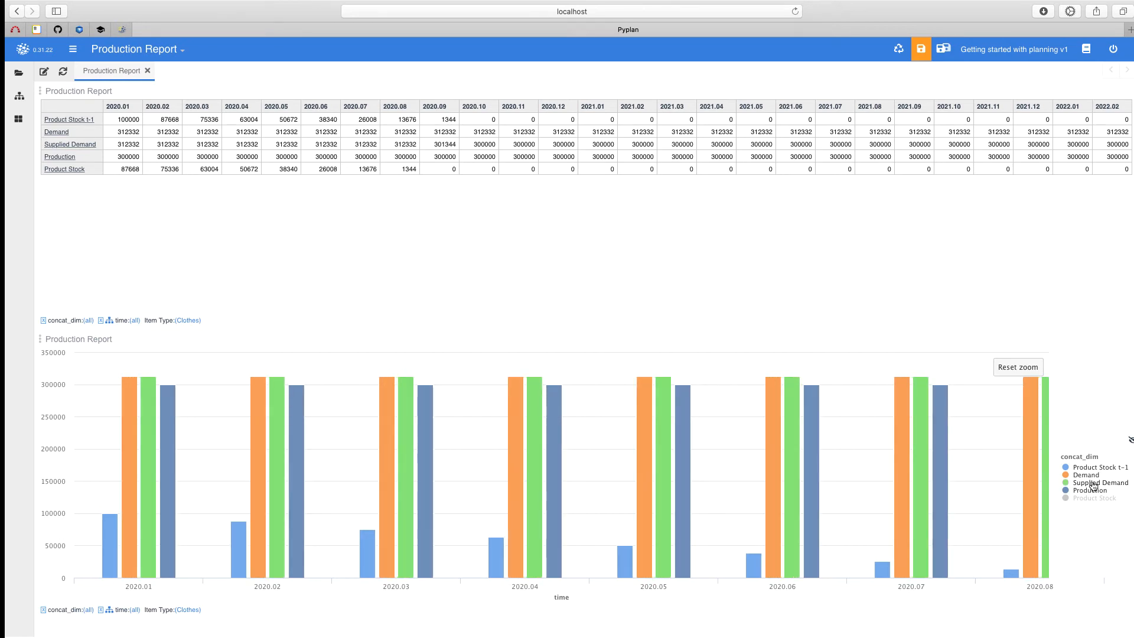
left_click(1090, 500)
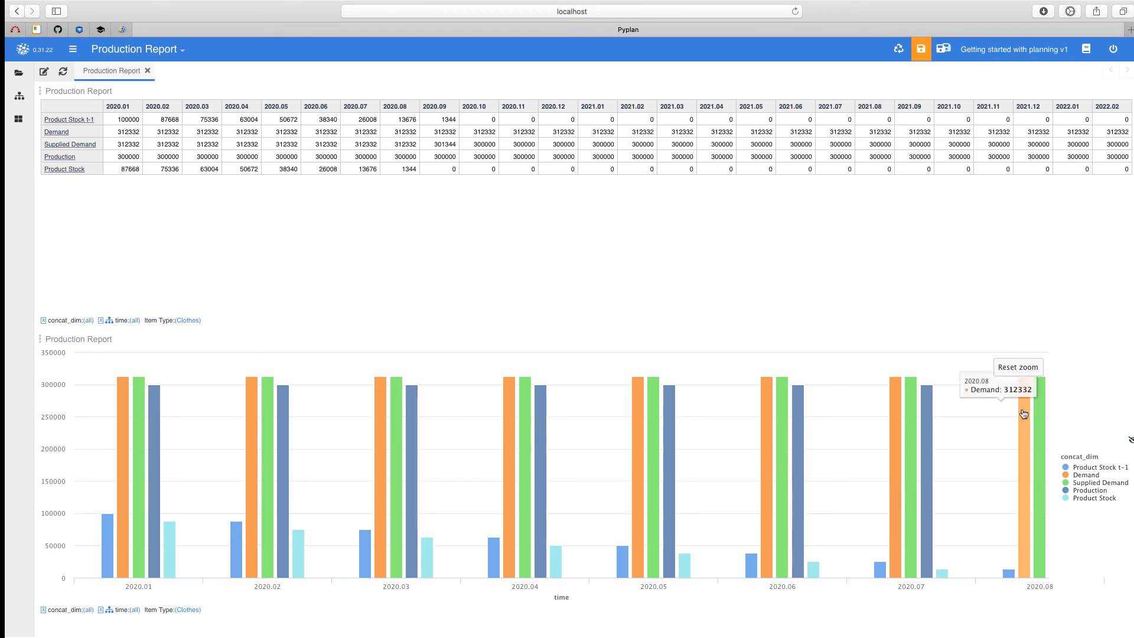
Reset the graph's zoom and close the Production Report.
left_click(1017, 368)
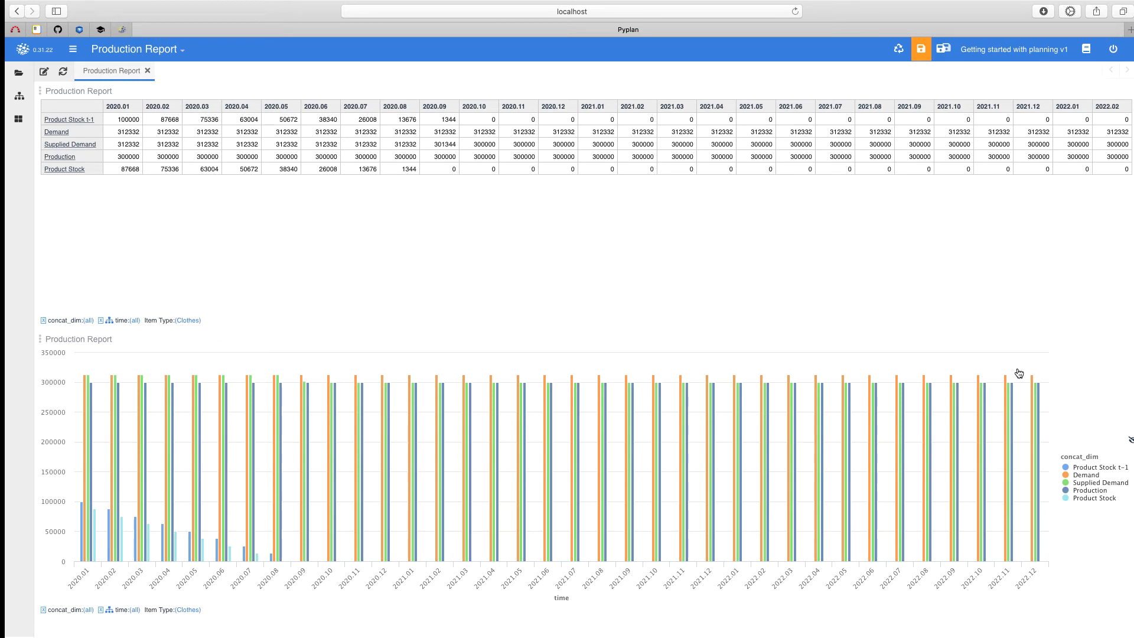
left_click(147, 70)
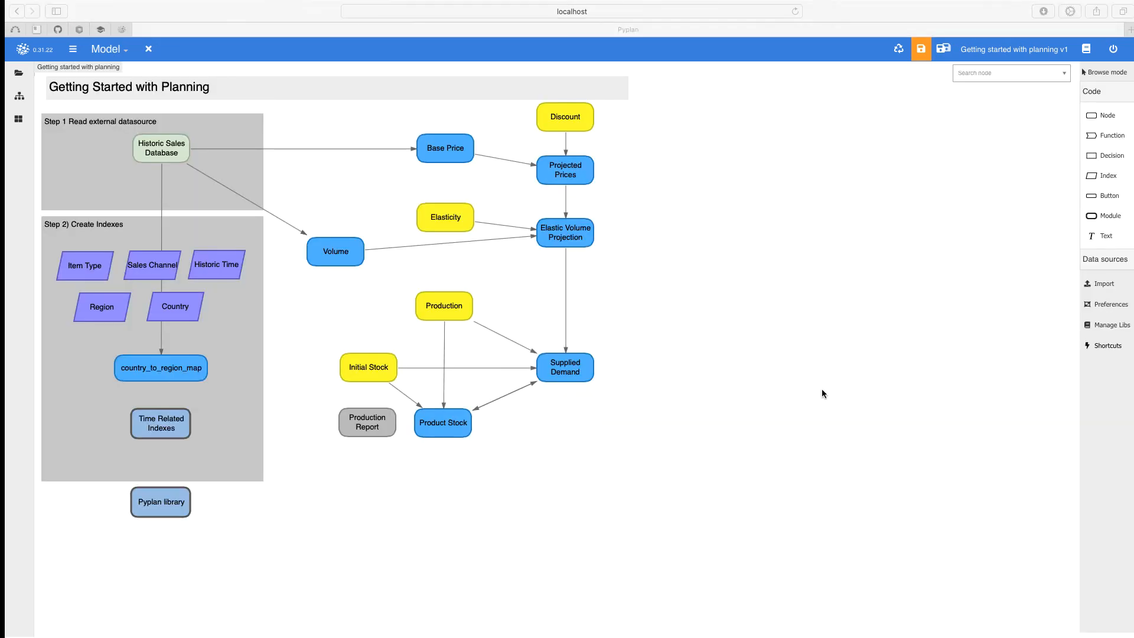
Add a node below Supplied Demand and title it % of Supply.
left_click(1106, 121)
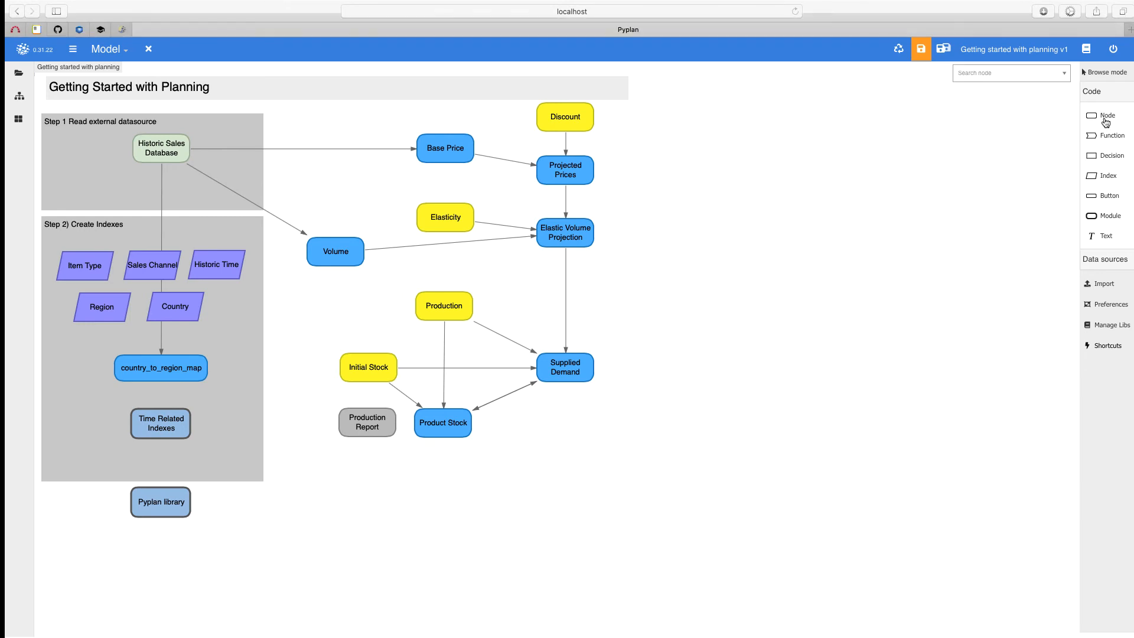
left_click_drag(1105, 121, 568, 420)
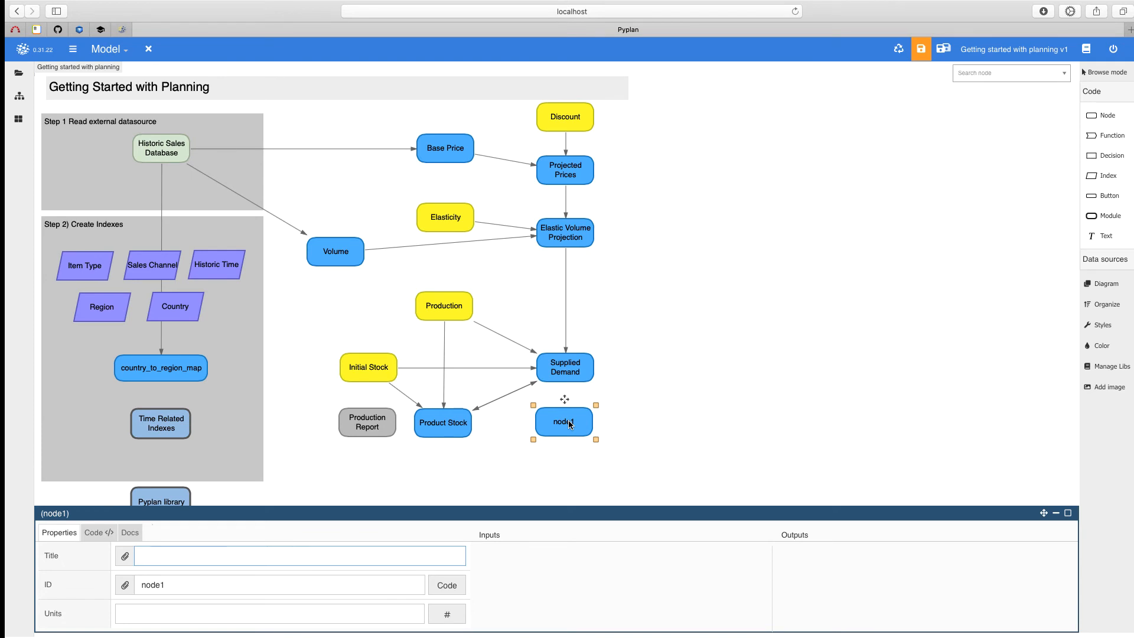
type("% of ")
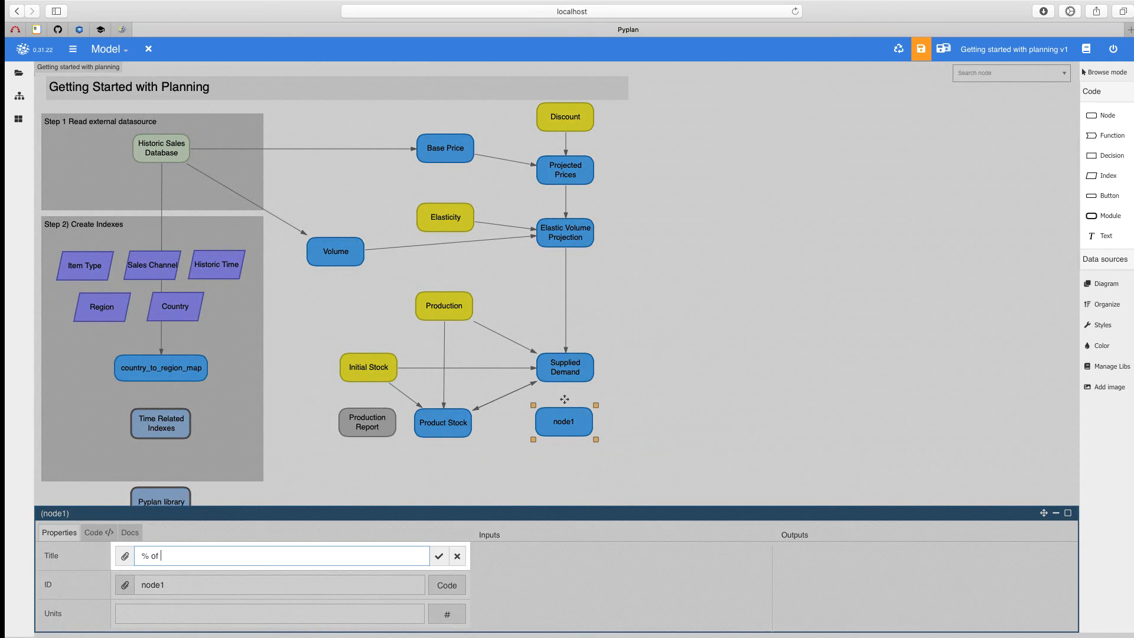
type("Sy")
type("ppl")
type("y")
key("Return")
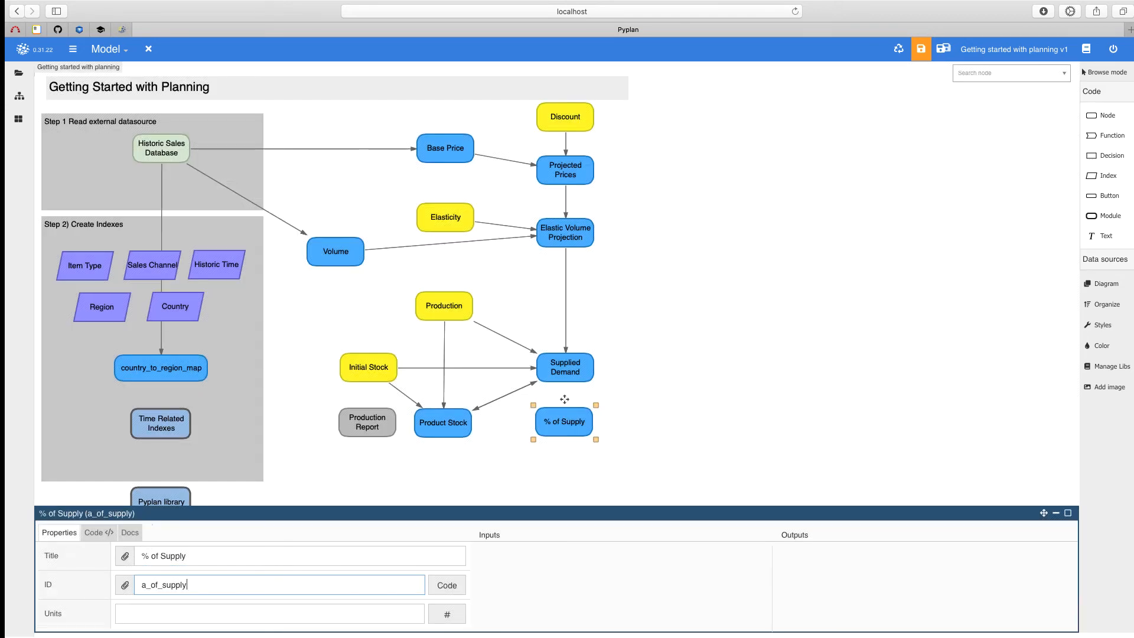
Replace % of Supply's code with the copied code dividing supplied_demand by elastic_volume_projection summed over sales_channel and country, and apply it.
key("ctrl+e")
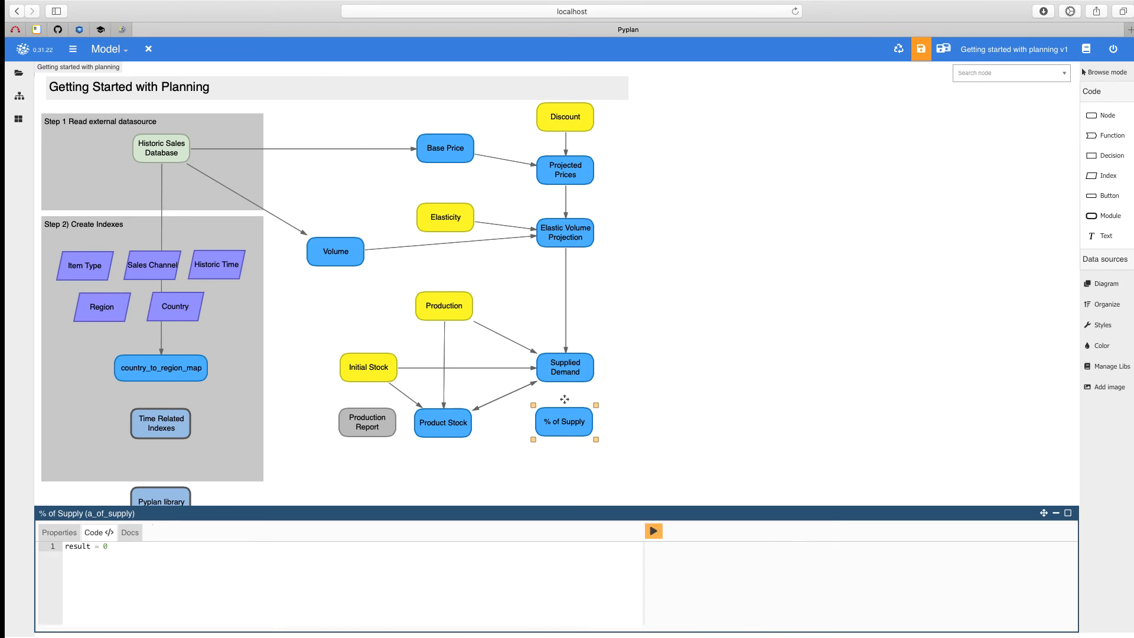
key("shift+Home")
type("demand = elastic_volume_projection.sum(['sales_channel','country'])  # Any production constraint is proportionally allocated to all markets result = supplied_demand / demand")
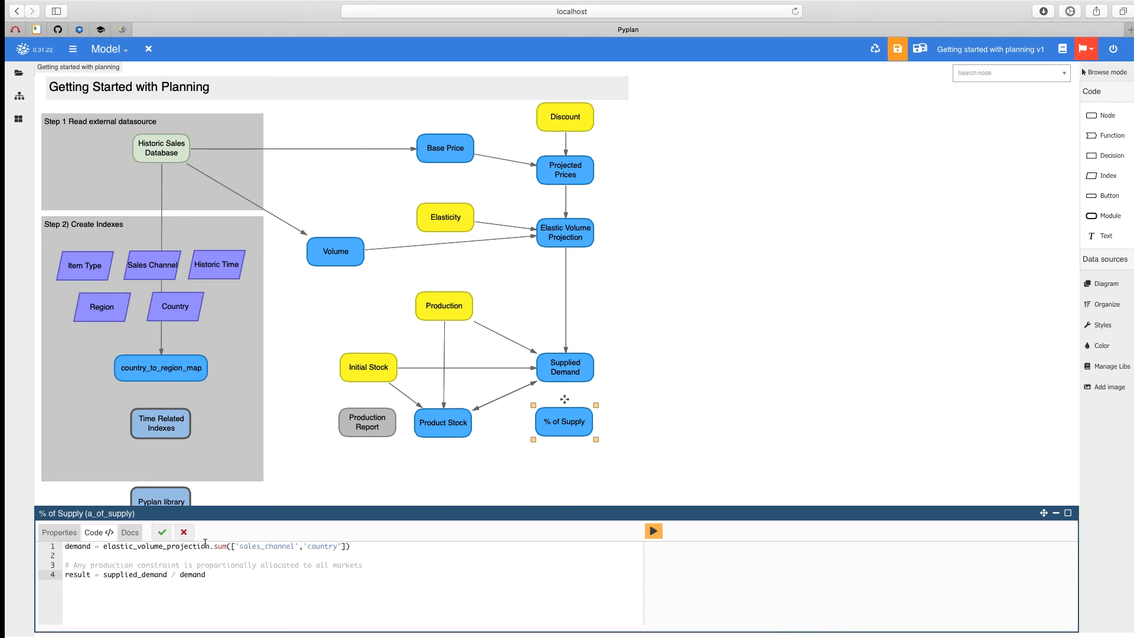
left_click(159, 533)
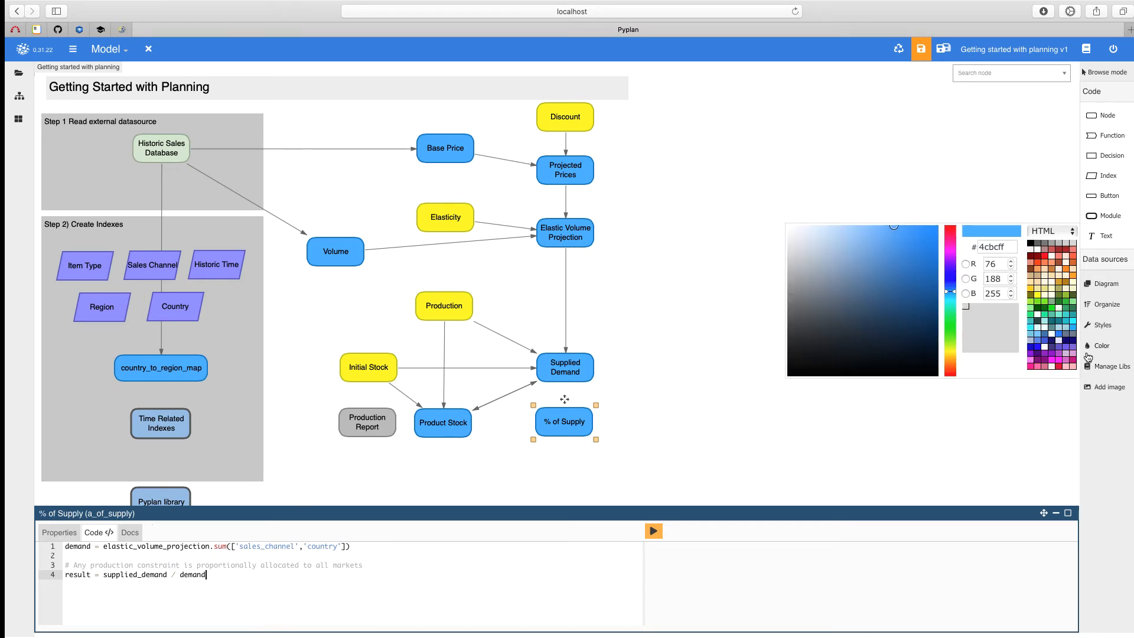
Show the input arrows of the % of Supply node and review its code.
mouse_move(1089, 326)
left_click(802, 324)
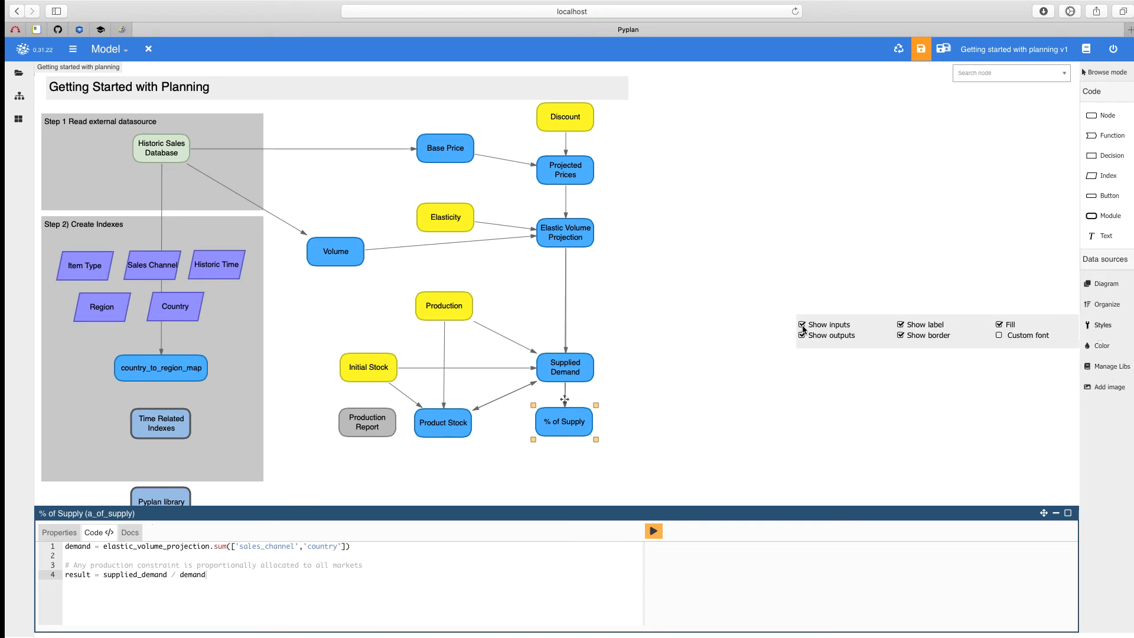
left_click(655, 431)
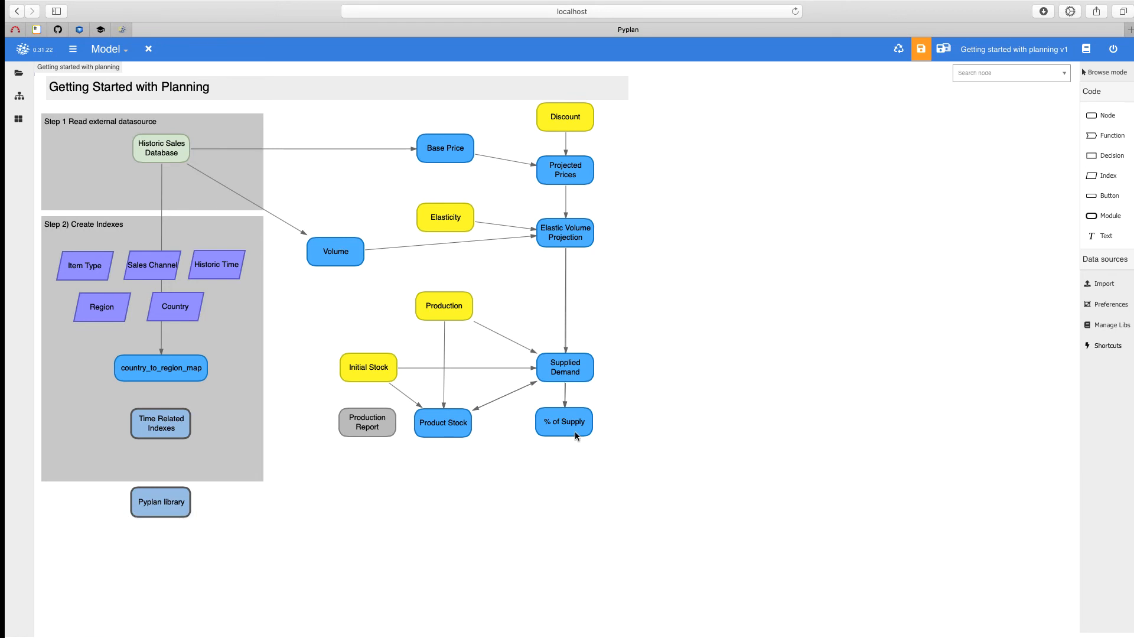
left_click(565, 424)
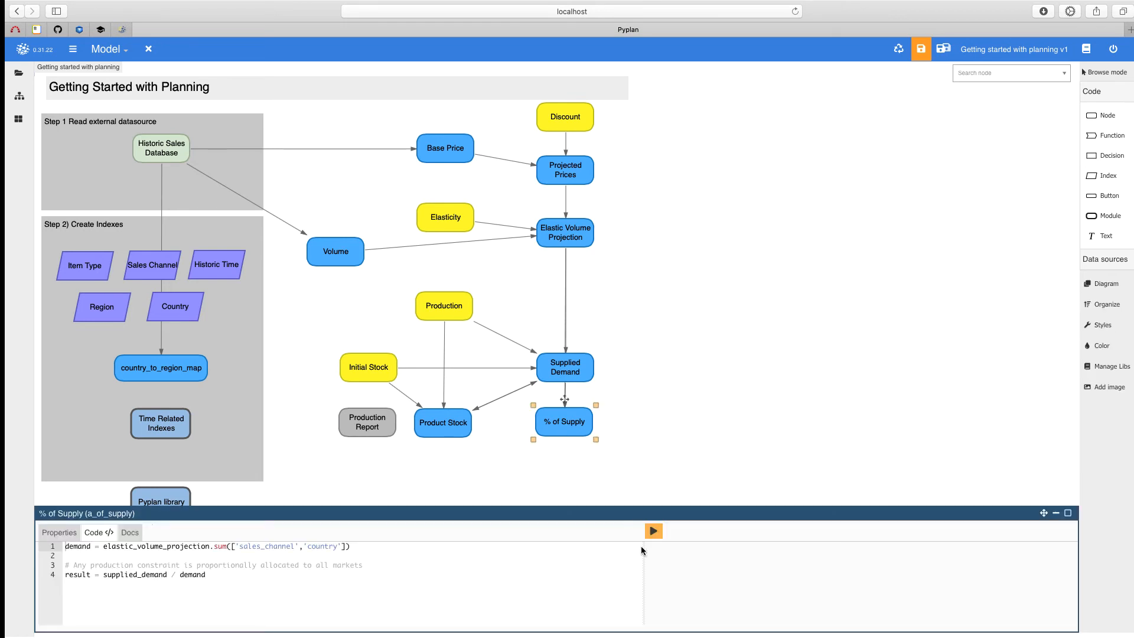
left_click(706, 480)
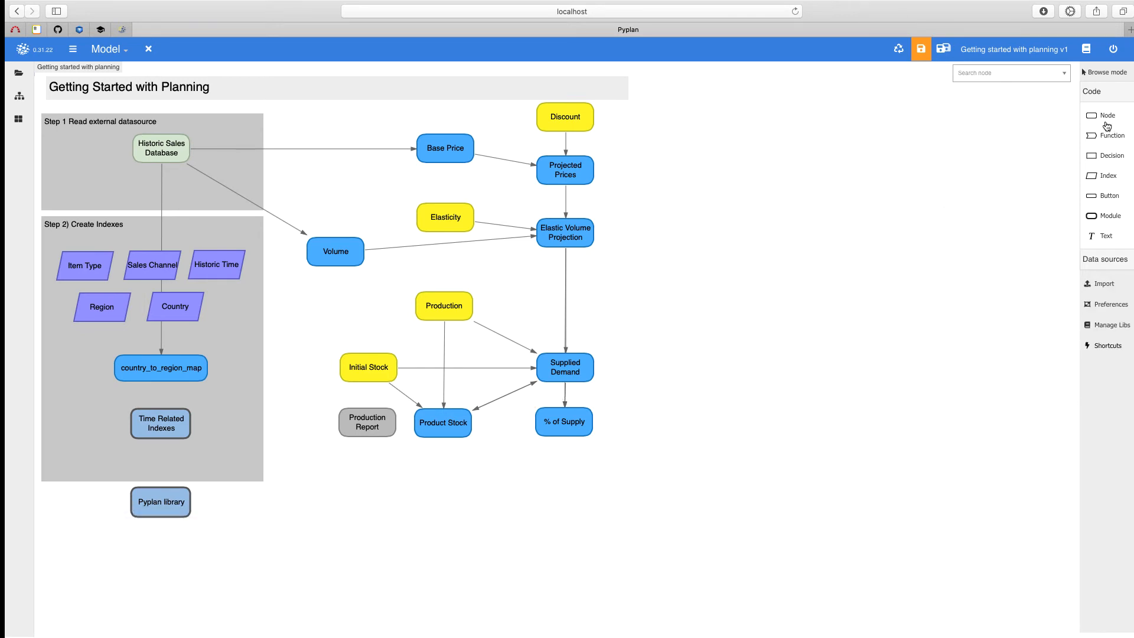
Add a node beside % of Supply and title it Revenue Projection.
left_click_drag(1104, 116, 687, 429)
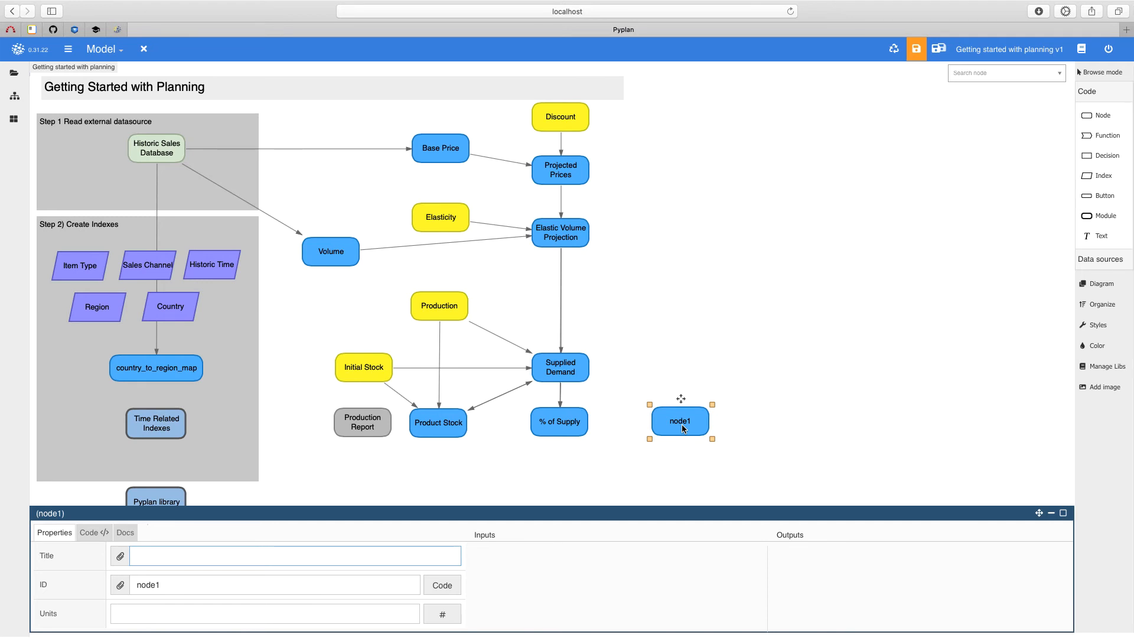
type("Revenue Projection")
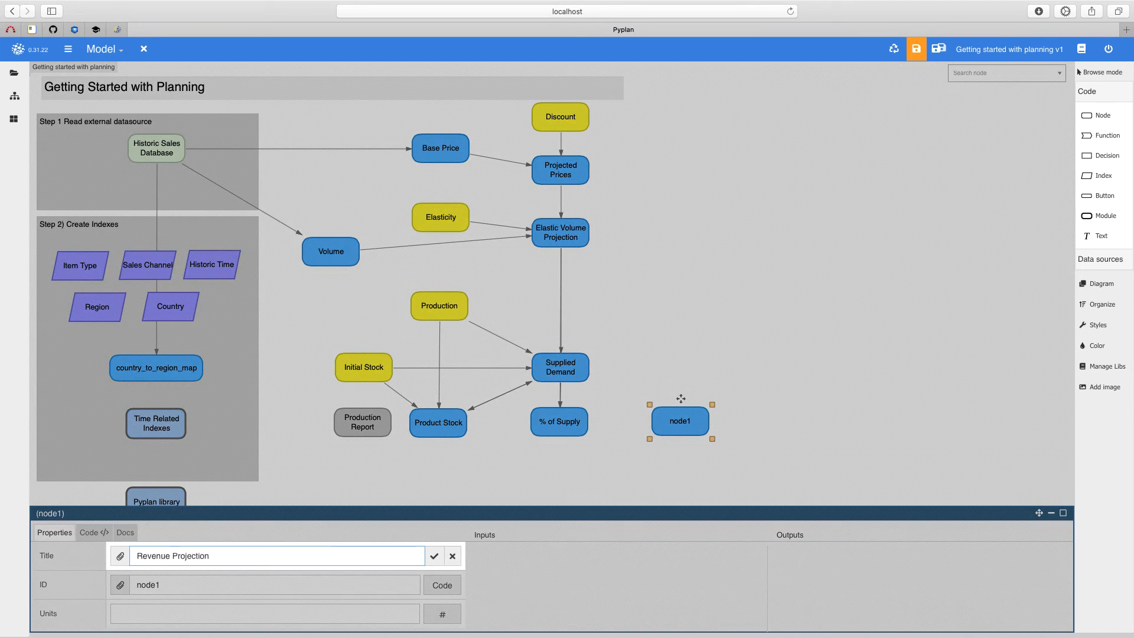
key("Return")
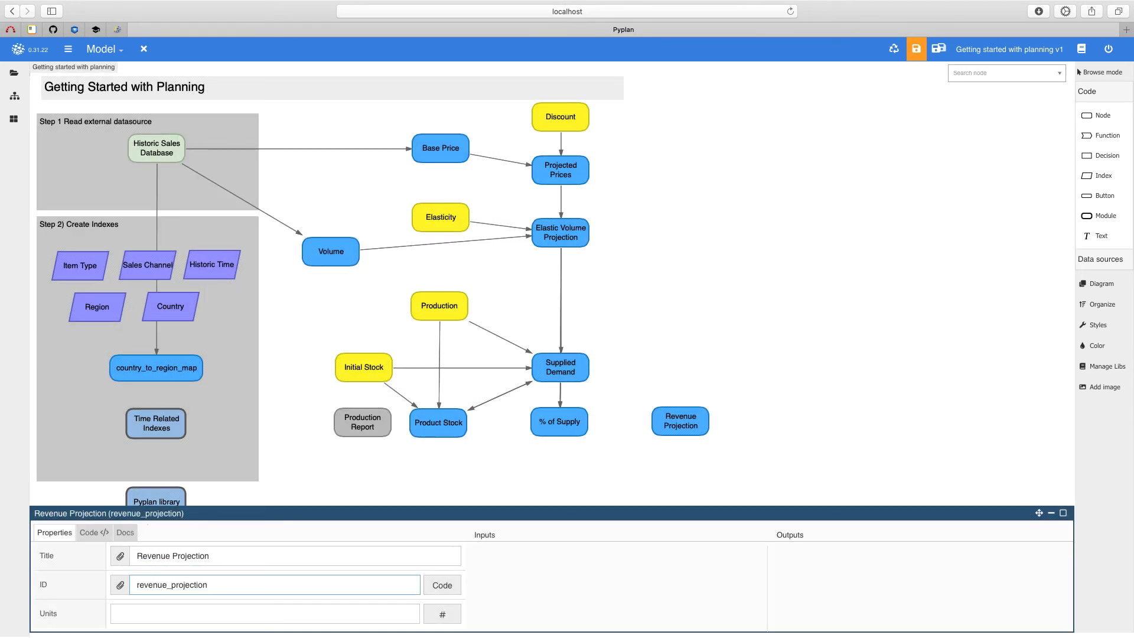
Define Revenue Projection as result = elastic_volume_projection * a_of_supply * projected_prices using the diagram nodes, then apply and run it.
key("Tab")
key("Return")
key("BackSpace")
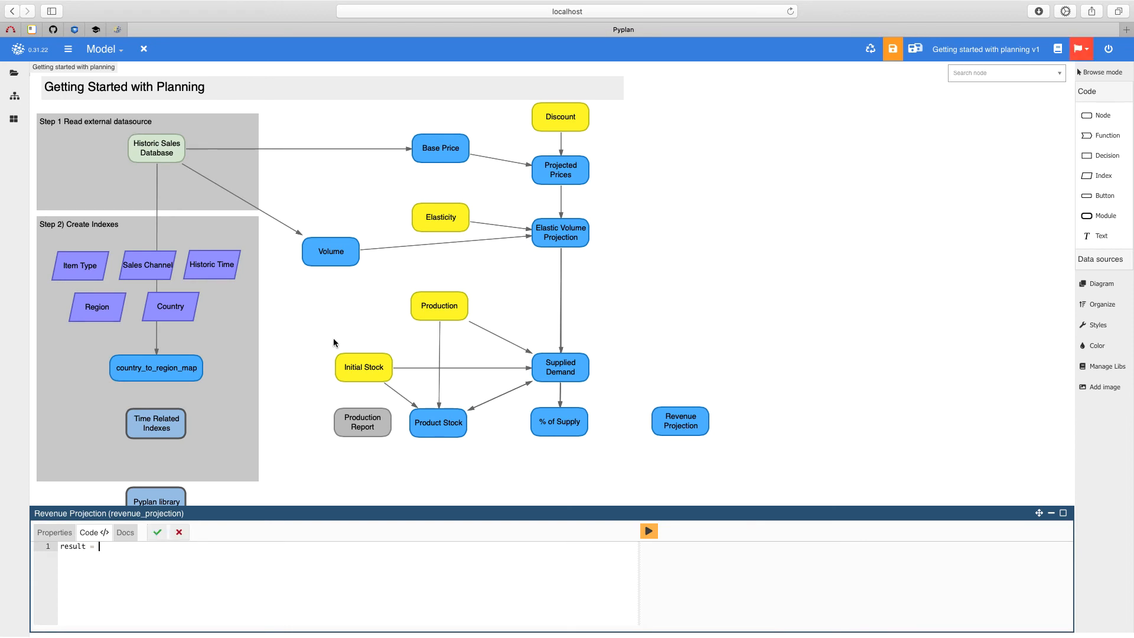
left_click(562, 235)
type("*")
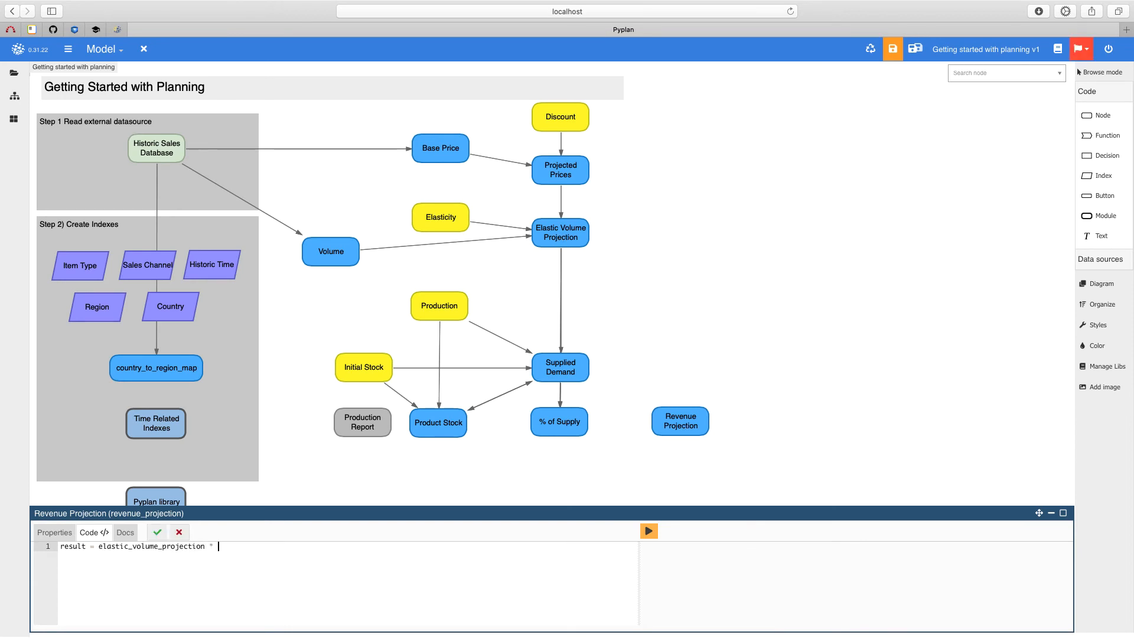
left_click(559, 422)
type("*")
left_click(566, 175)
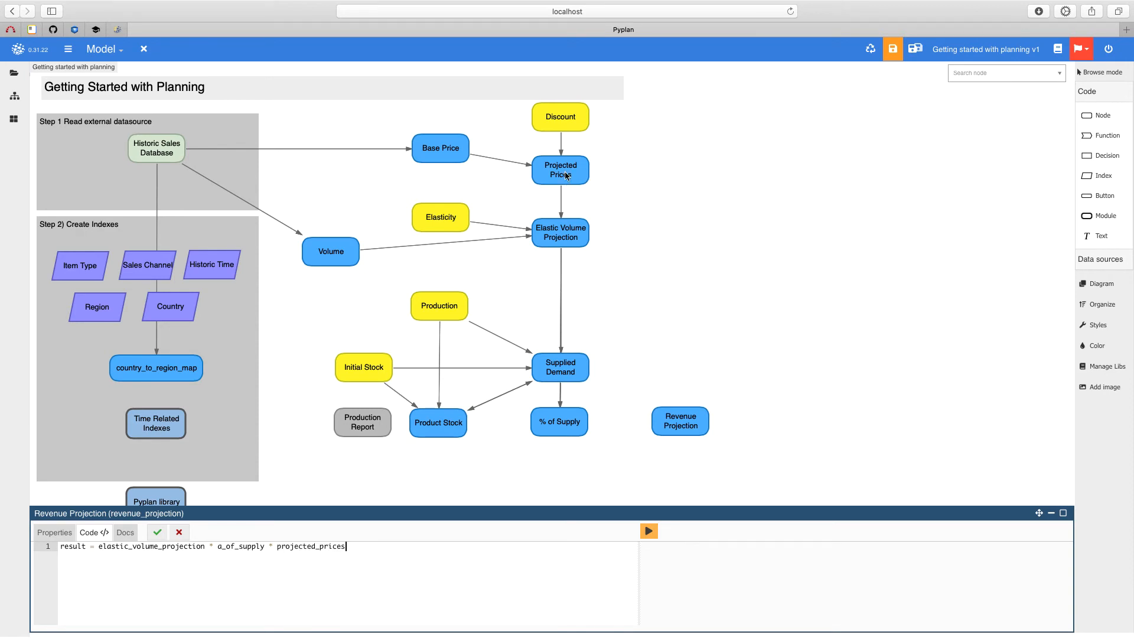
left_click(157, 532)
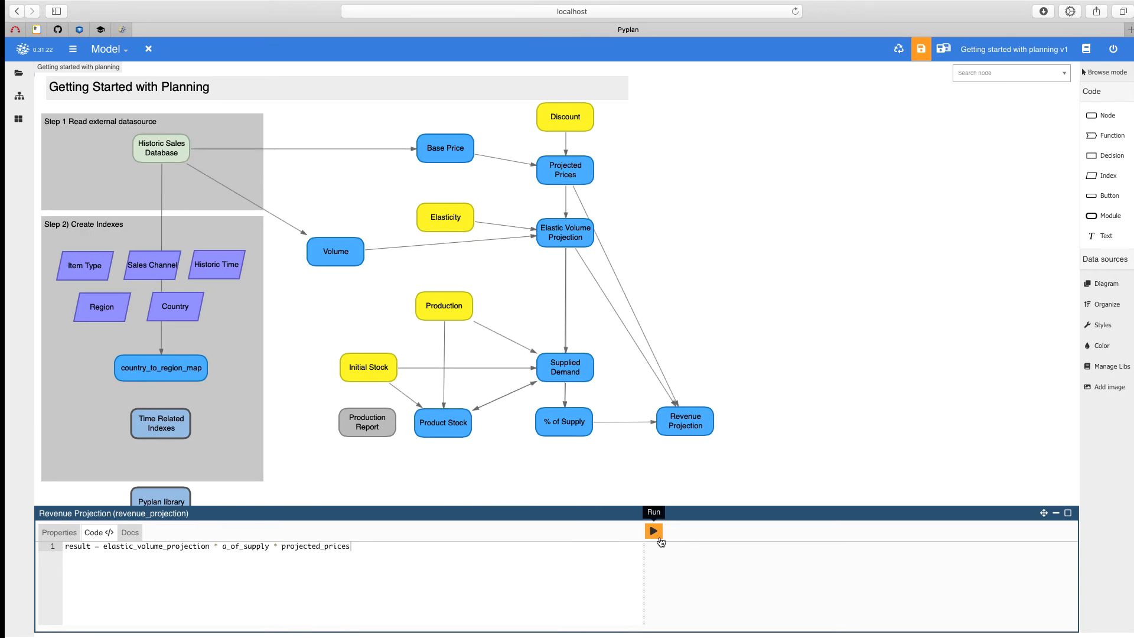
left_click(654, 531)
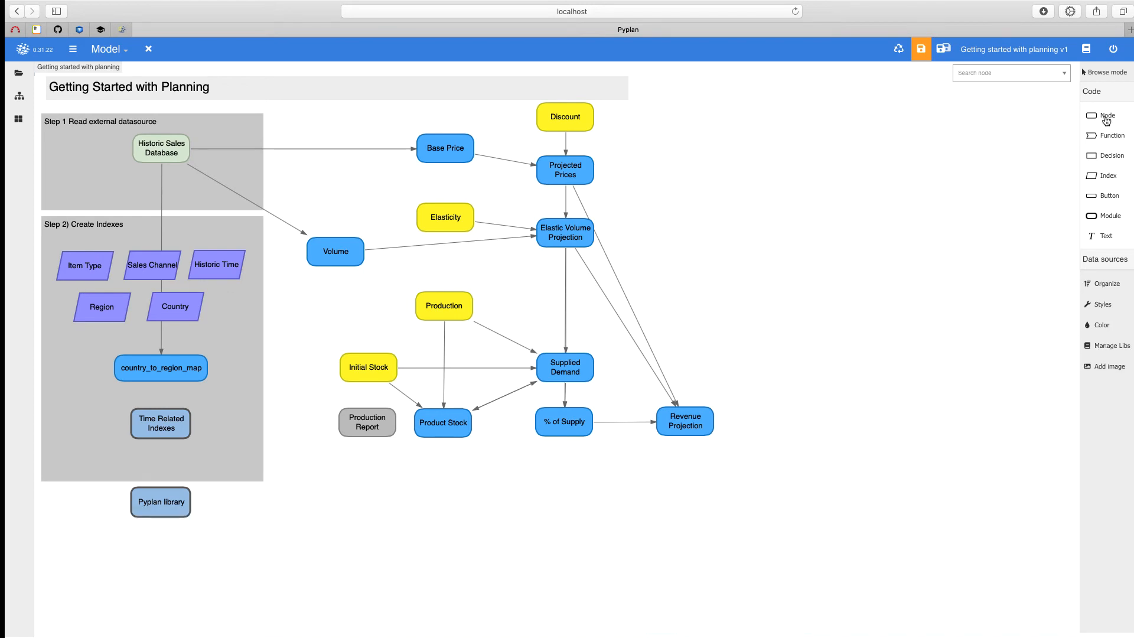
Add a node above Revenue Projection and title it Unitary Cost.
left_click_drag(1106, 121, 680, 288)
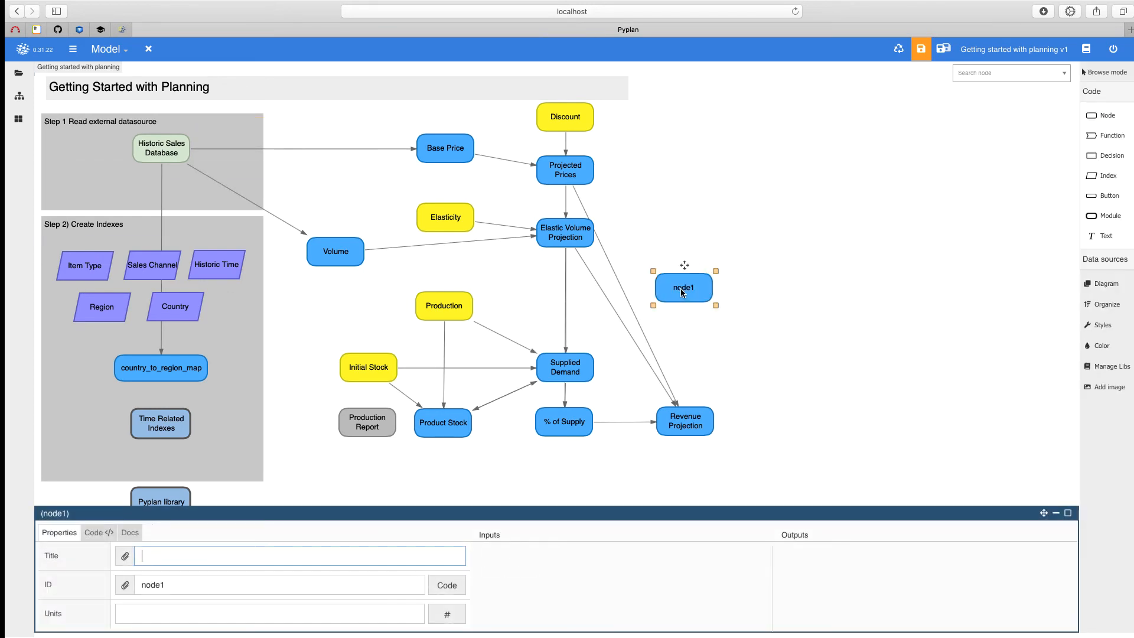
type("Unita")
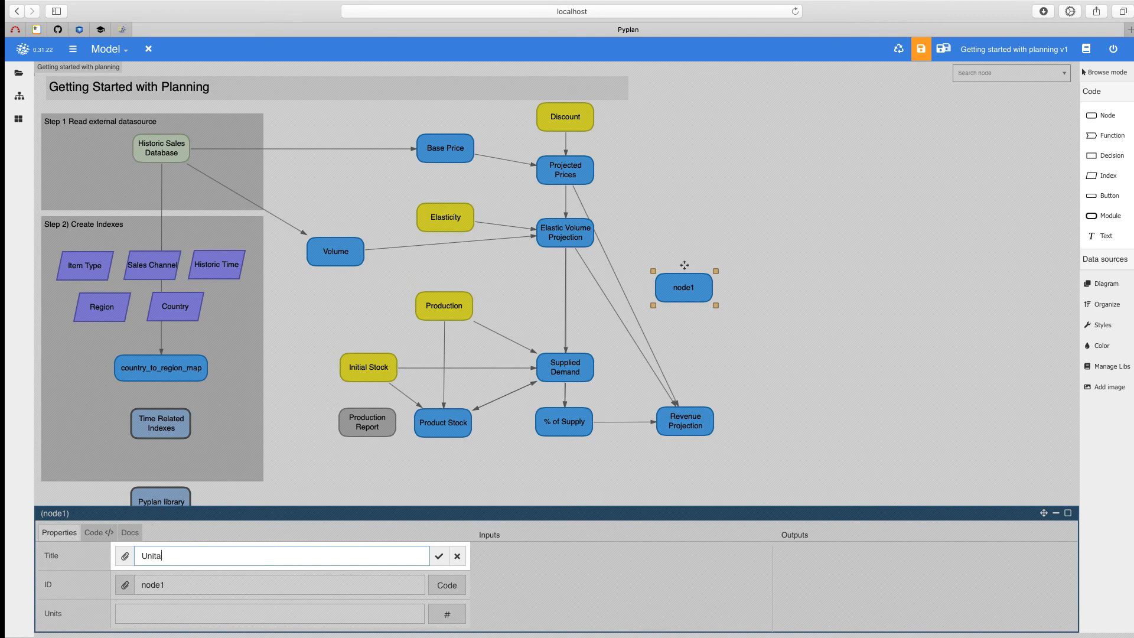
type("ry Costs")
key("BackSpace")
key("Return")
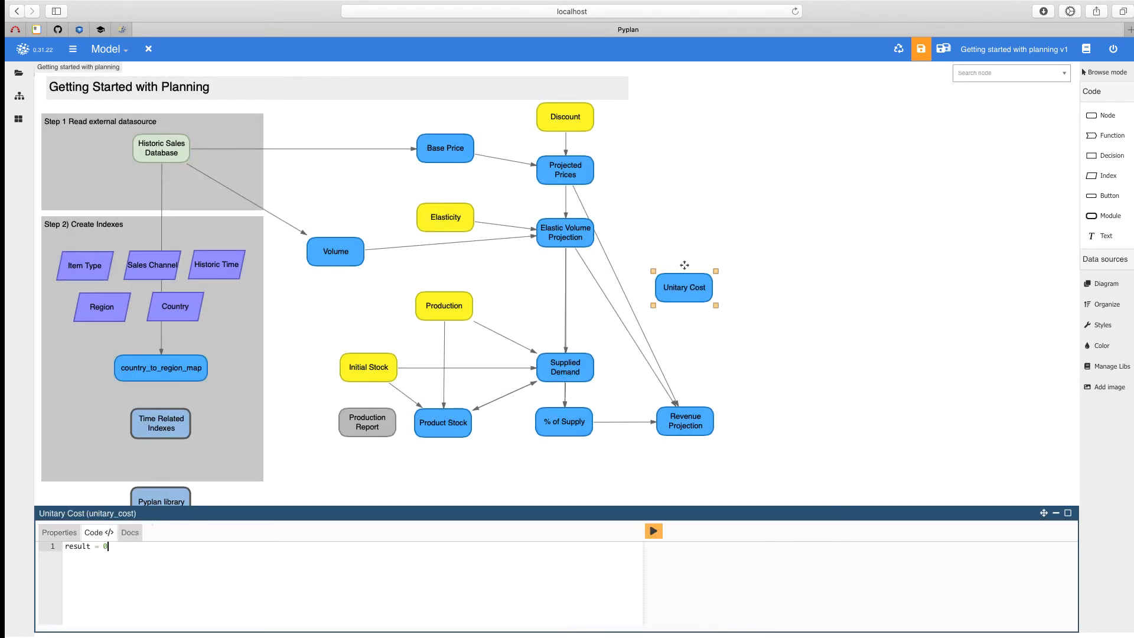
Define Unitary Cost as result = create_dataarray(10, [item_type]) and color the node yellow like the other input nodes.
key("ctrl+a")
key("ctrl+v")
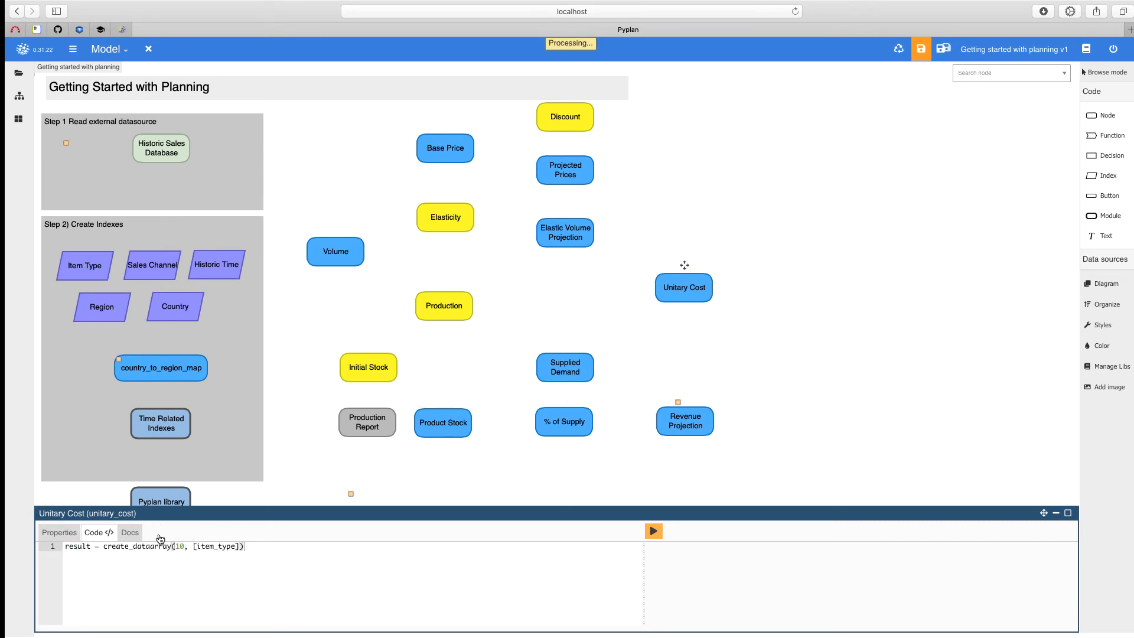
left_click(1087, 347)
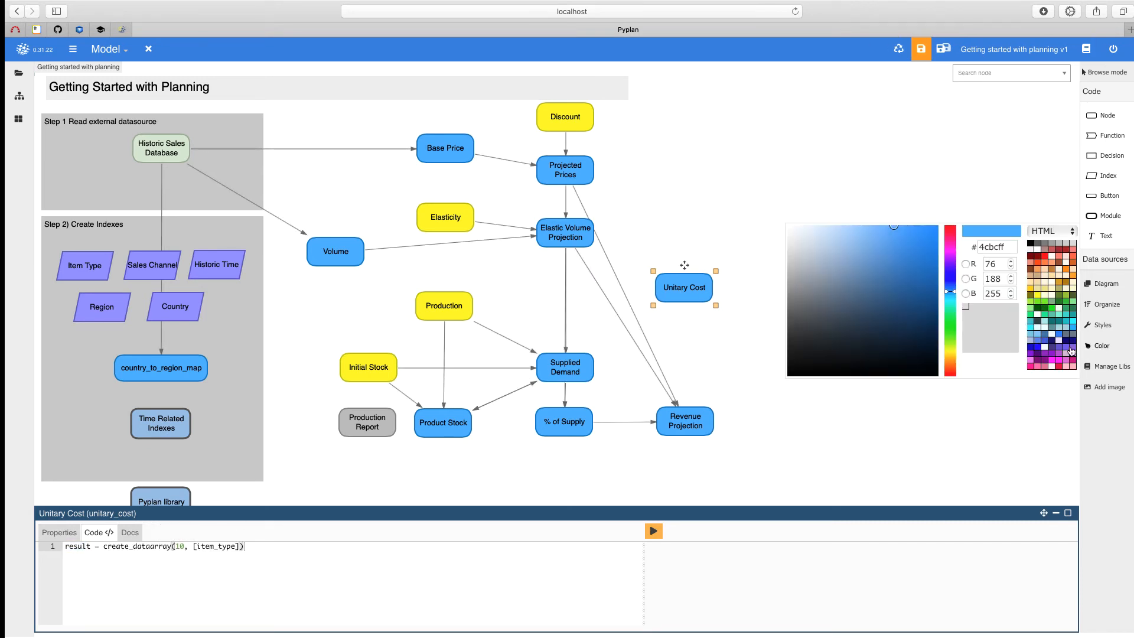
left_click(1044, 299)
left_click(779, 454)
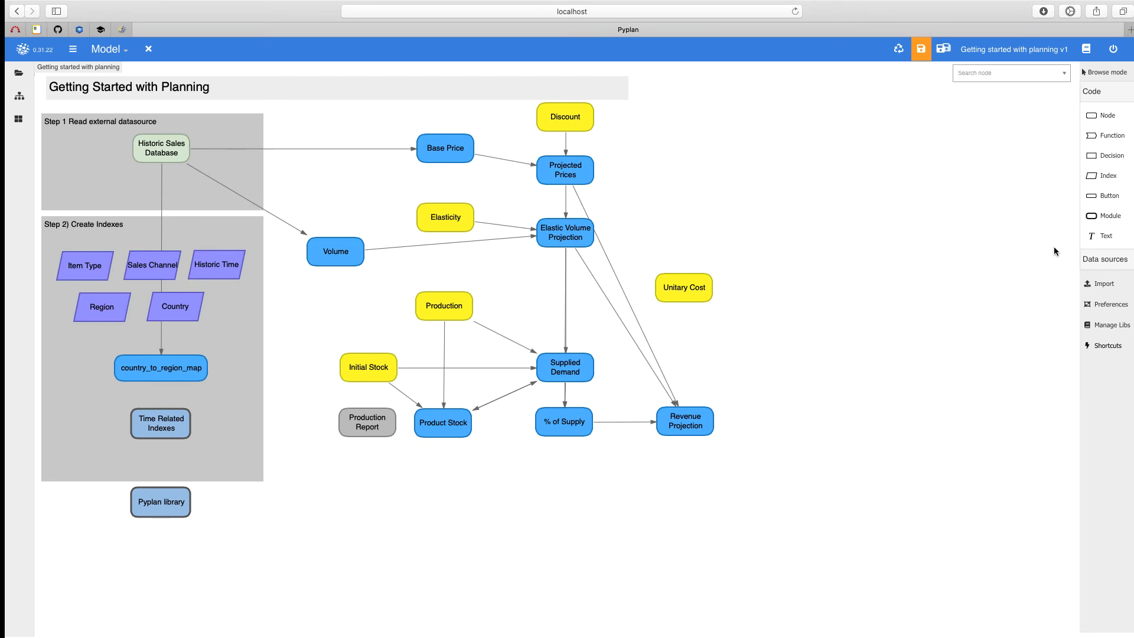
Add a node directly below Unitary Cost and title it Production Cost.
left_click_drag(1097, 116, 681, 327)
type("Production Cost")
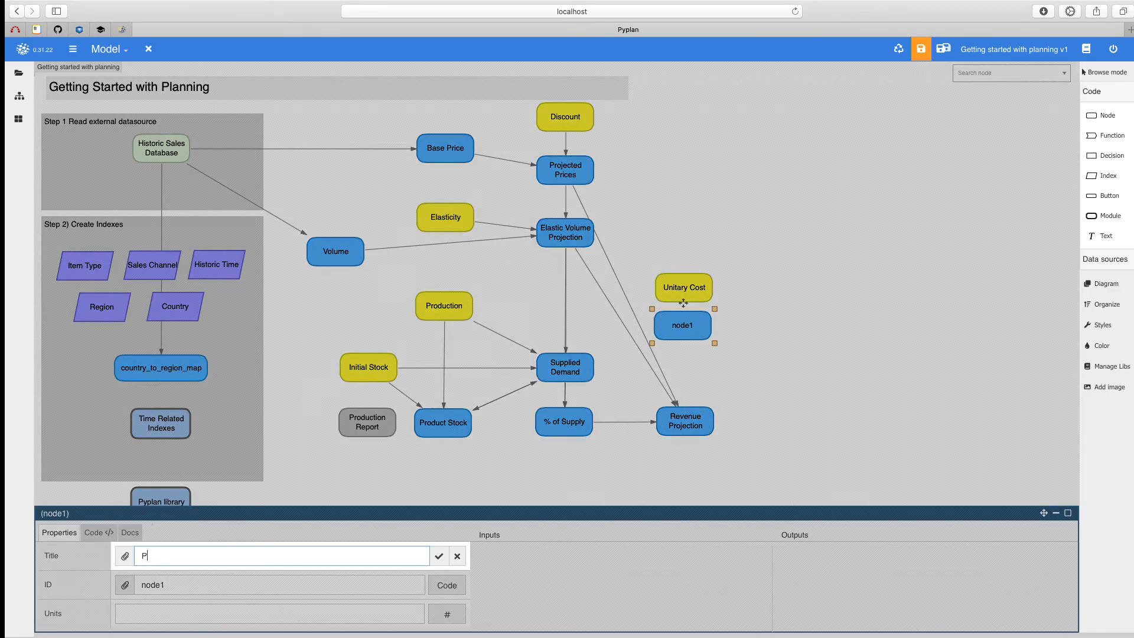
key("Return")
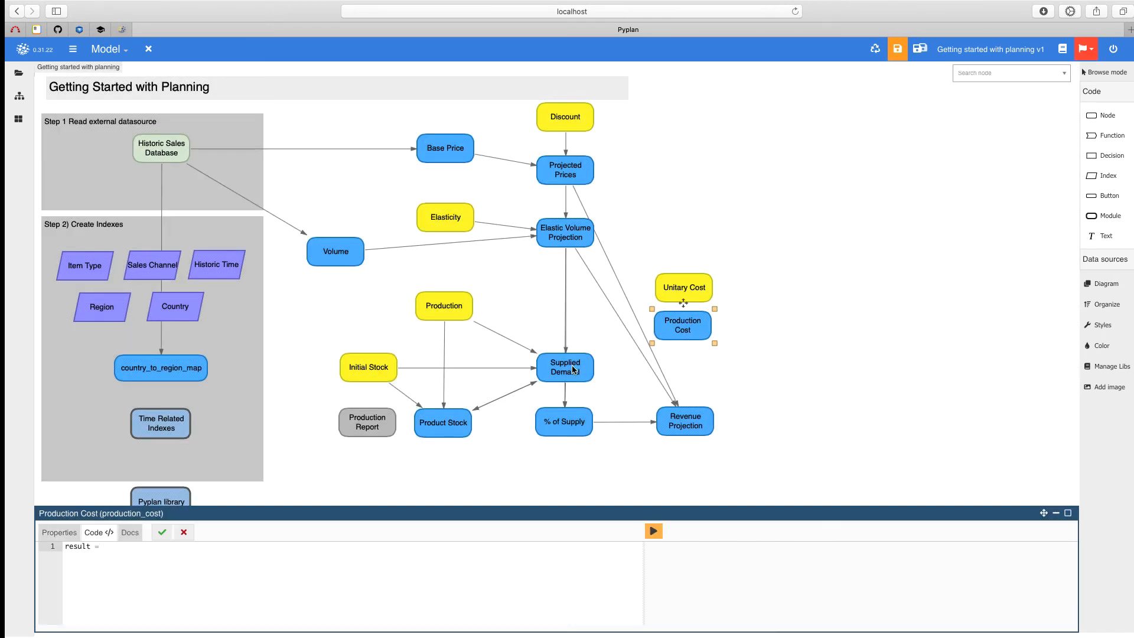
Write Production Cost's code as result = production * xr.DataArray( 1, [time]), inserting production from the diagram.
left_click(447, 312)
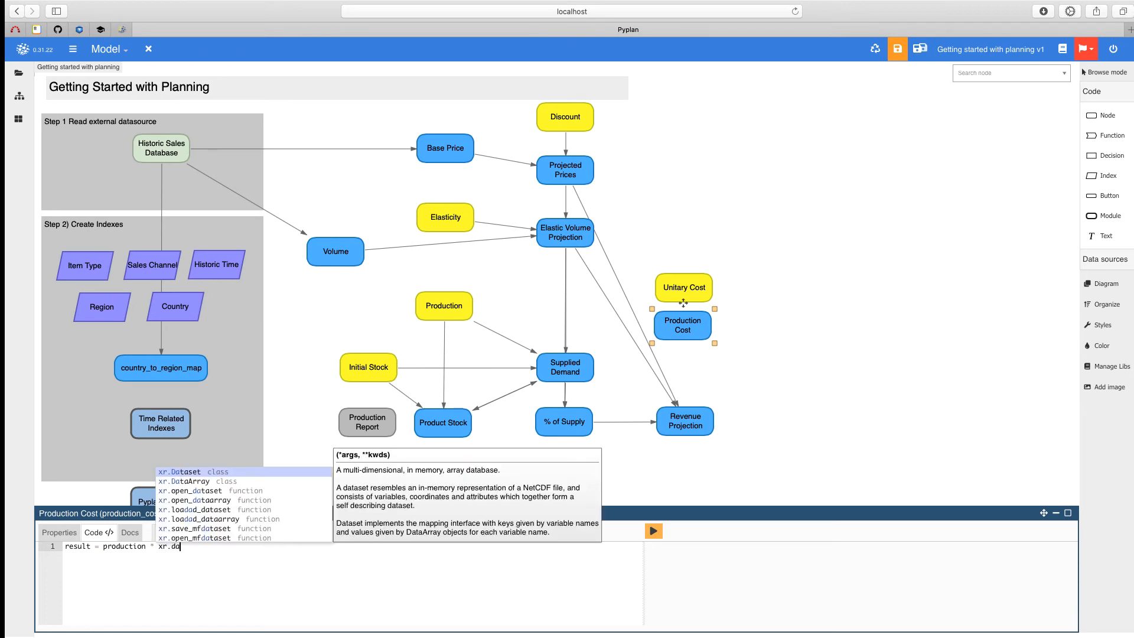
key("Down")
key("Return")
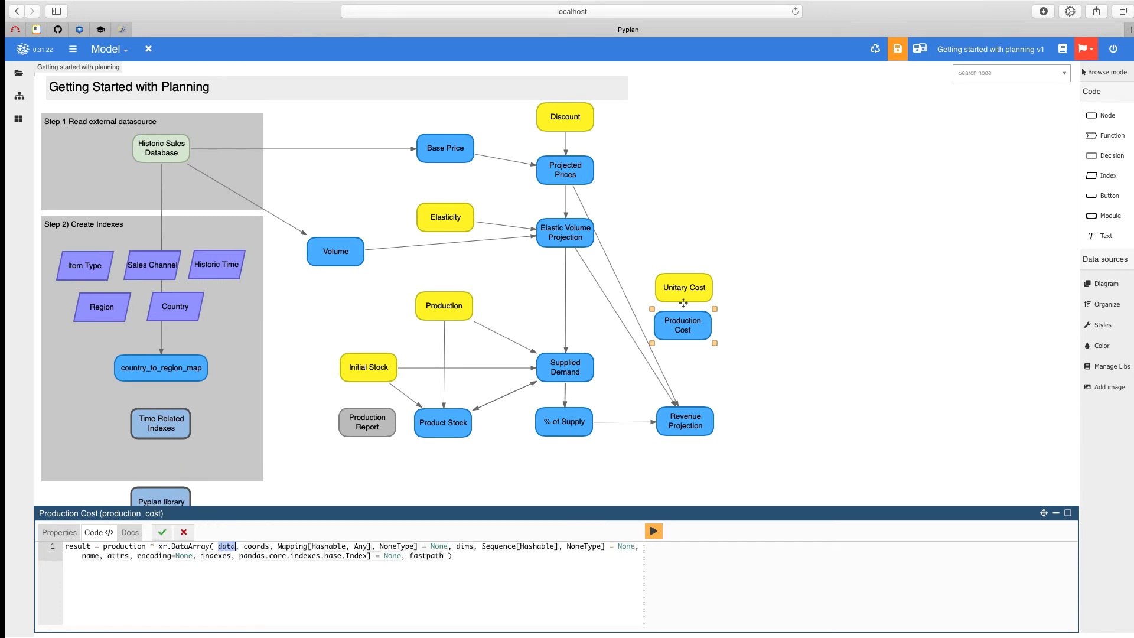
type("1")
key("shift+Right")
key("shift+Right")
key("shift+Right")
key("shift+Right")
key("shift+Right")
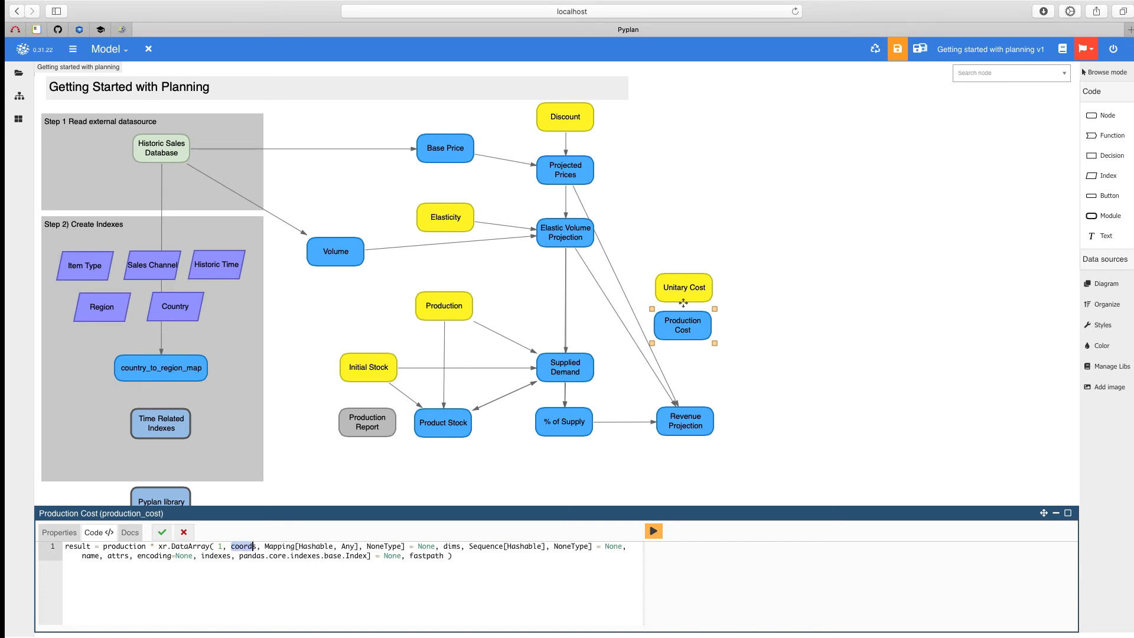
type("[time]")
key("shift+End")
type(")")
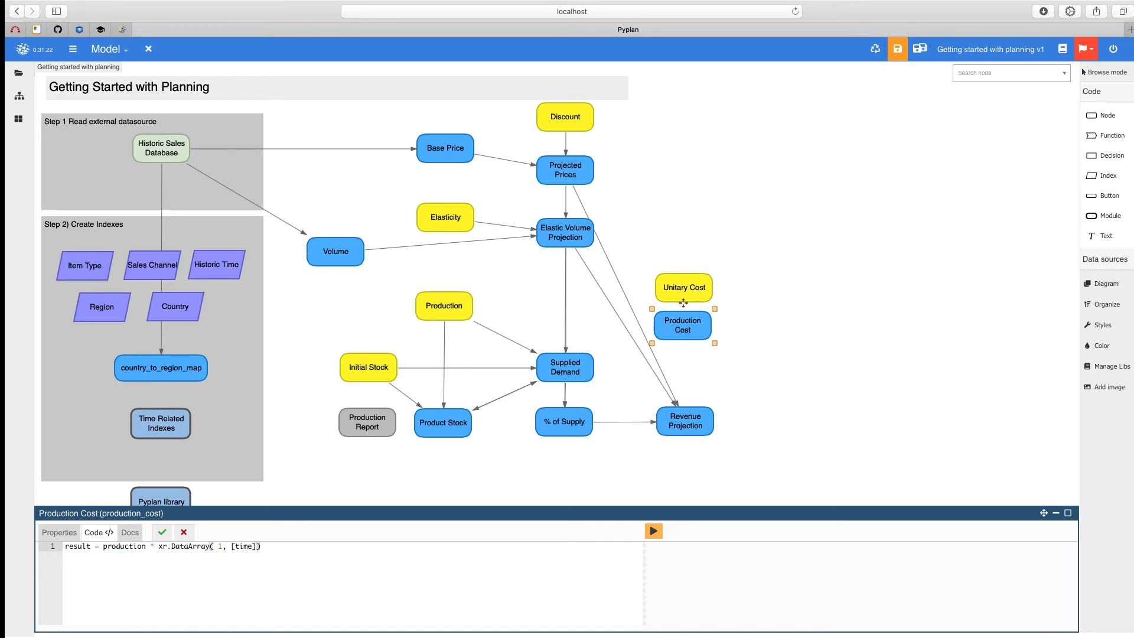
Multiply Production Cost's expression by unitary_cost from the diagram, then apply and run the code.
type(" *")
left_click(675, 289, "alt")
left_click(162, 533)
left_click(653, 531)
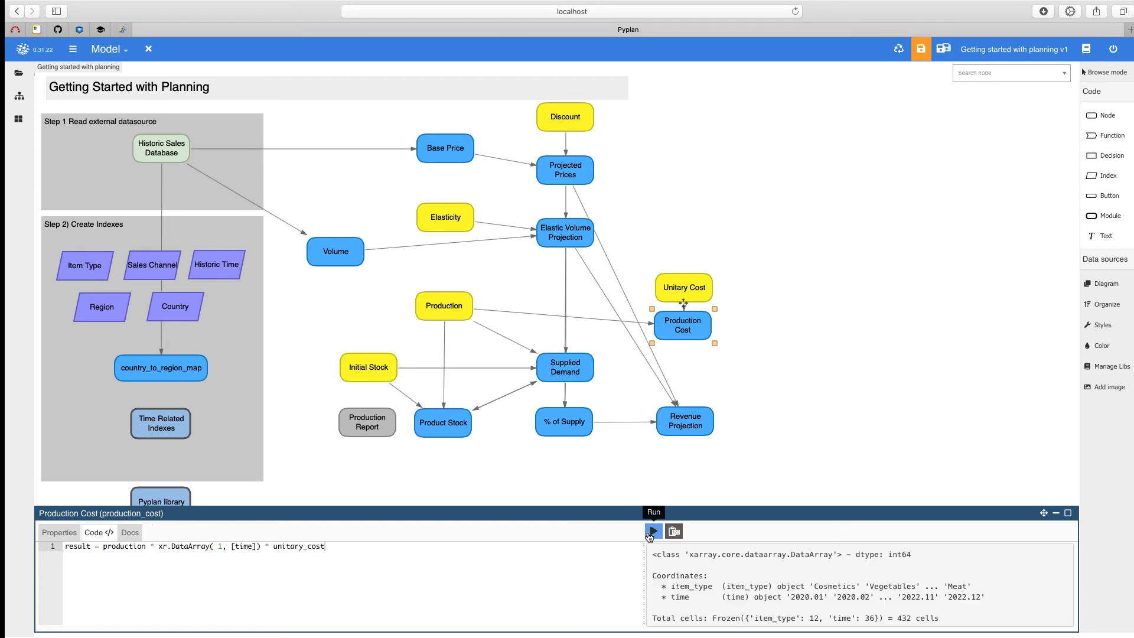
left_click(819, 399)
Add a node to the right of Production Cost and Revenue Projection and title it Projected Margin.
left_click_drag(1105, 195, 768, 373)
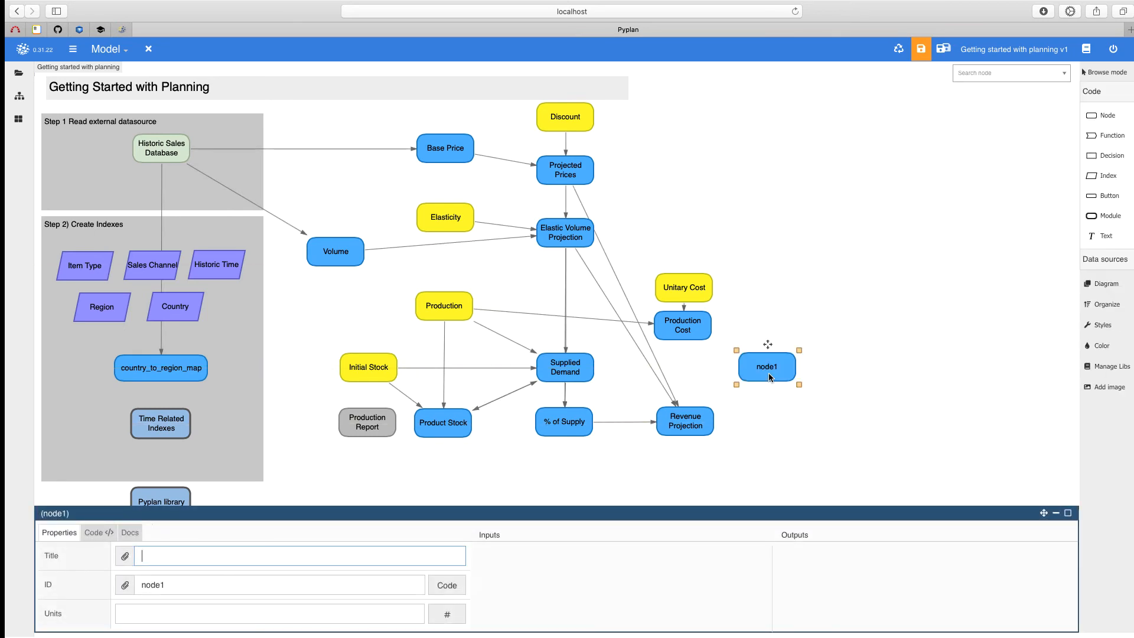
type("Projected Margin")
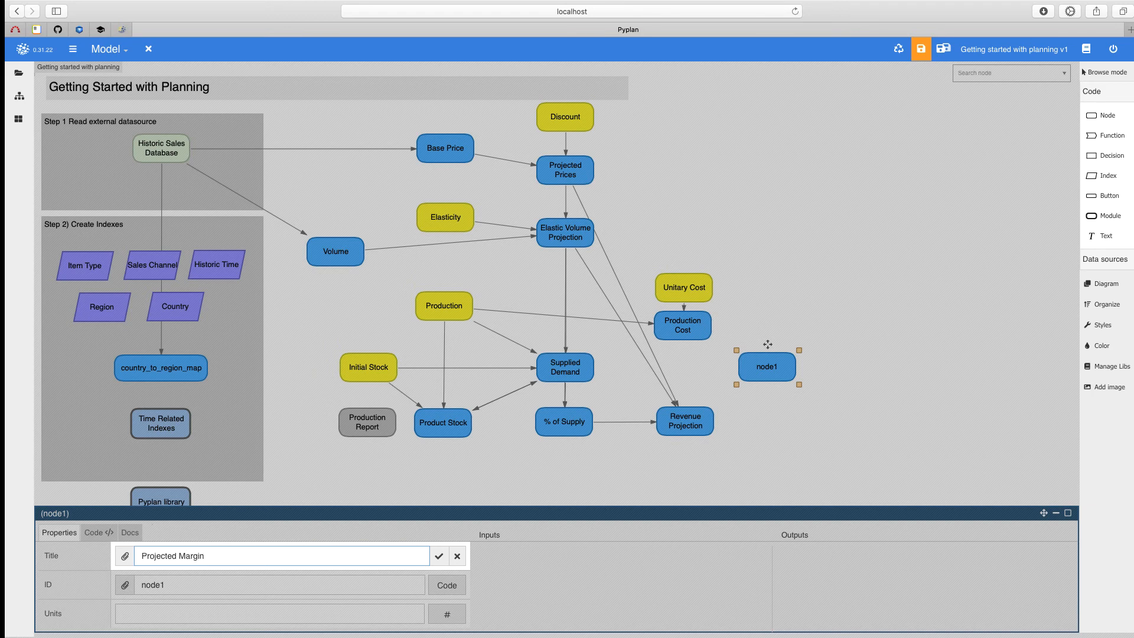
key("Return")
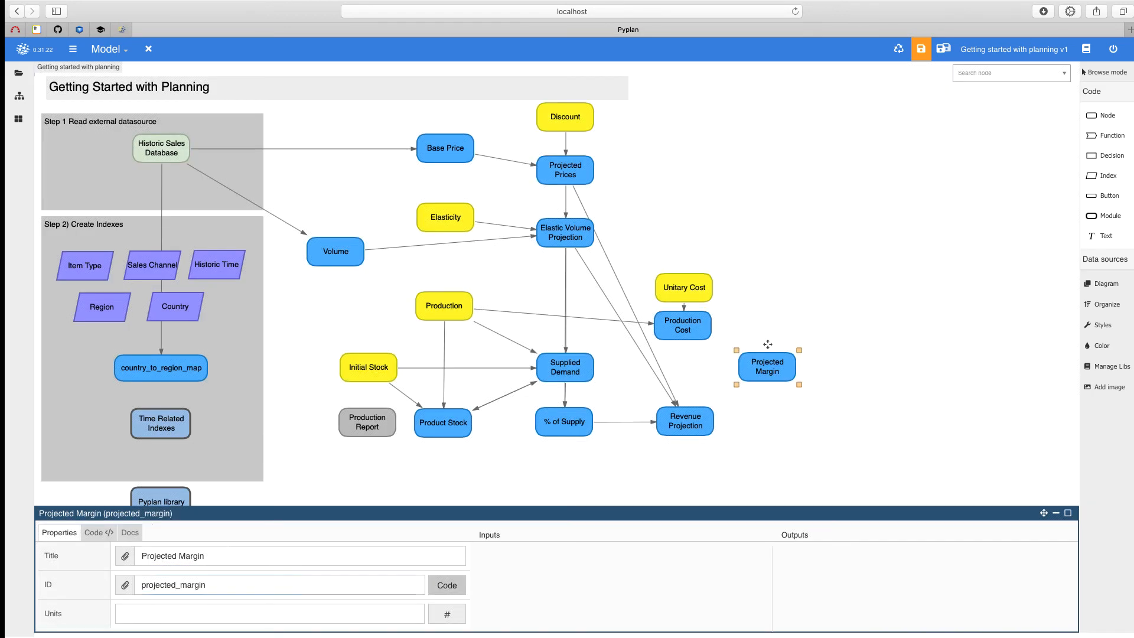
Define Projected Margin as result = revenue_projection.sum(['sales_channel','country']) - production_cost, then apply and run it.
left_click(690, 421)
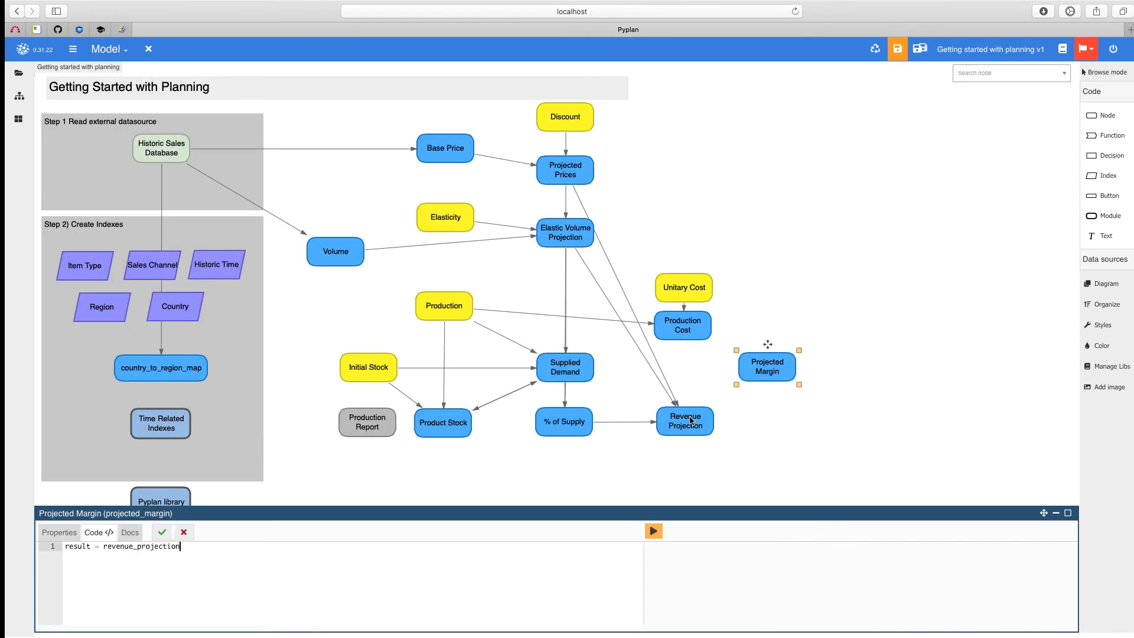
key("super+v")
type("-")
left_click(689, 332)
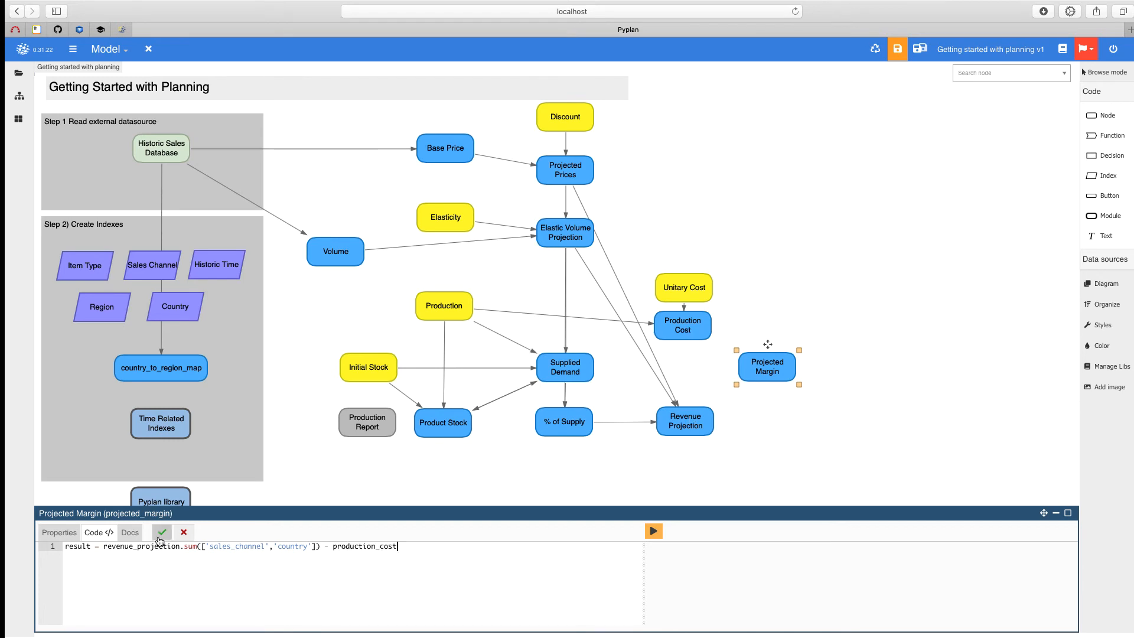
left_click(161, 535)
left_click(655, 531)
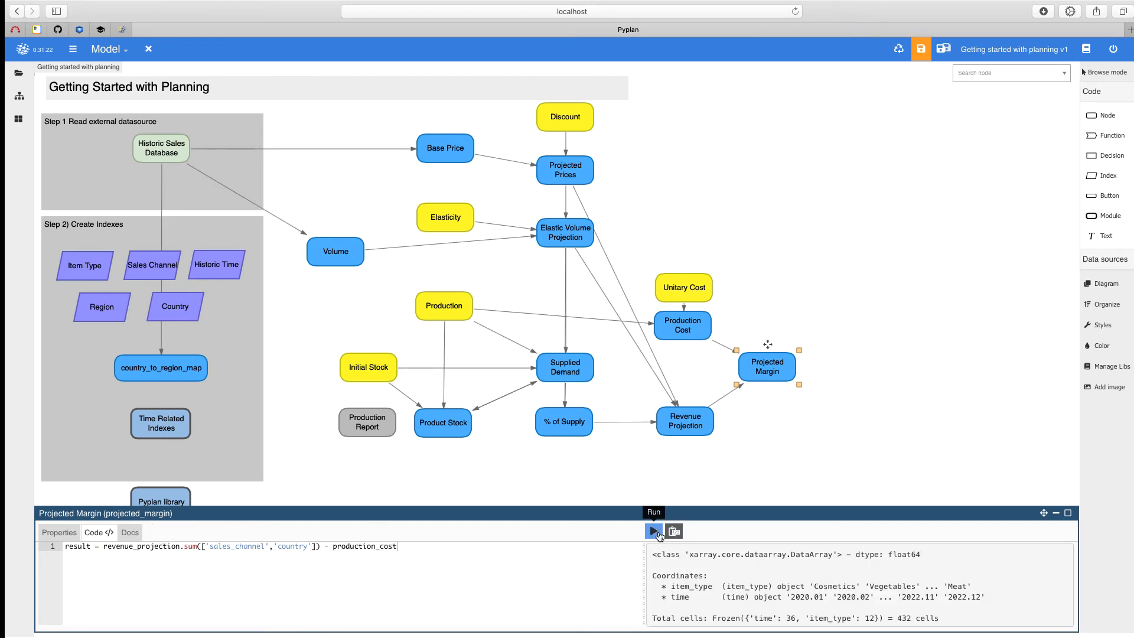
View the Projected Margin result as a table with a graph below it, then close the result.
double_click(776, 377)
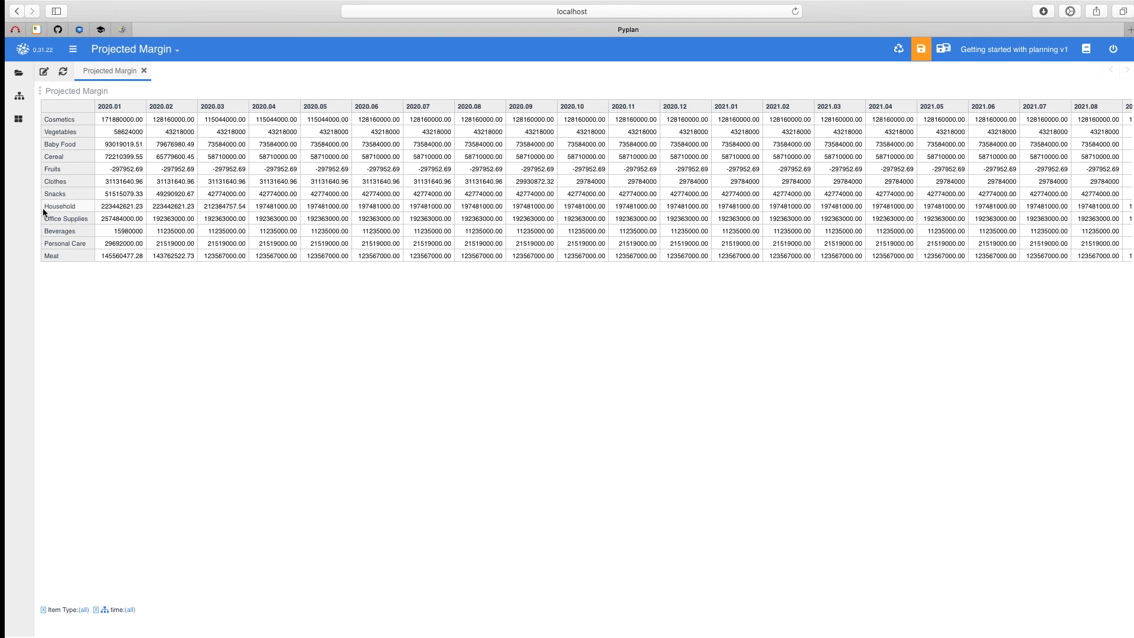
left_click(41, 93)
mouse_move(59, 169)
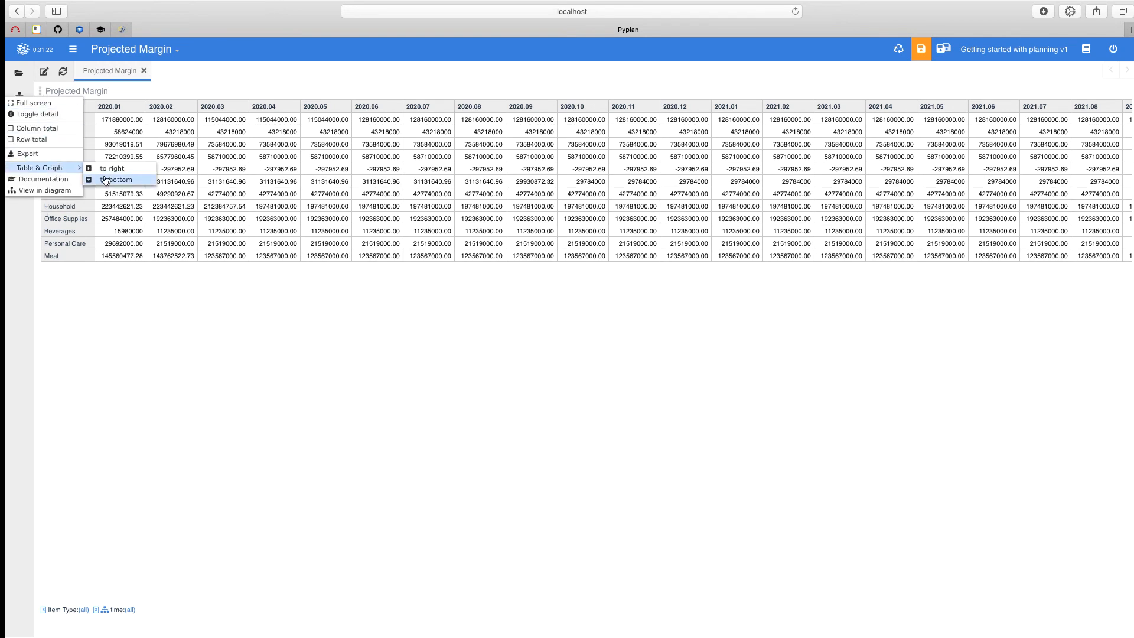
left_click(105, 180)
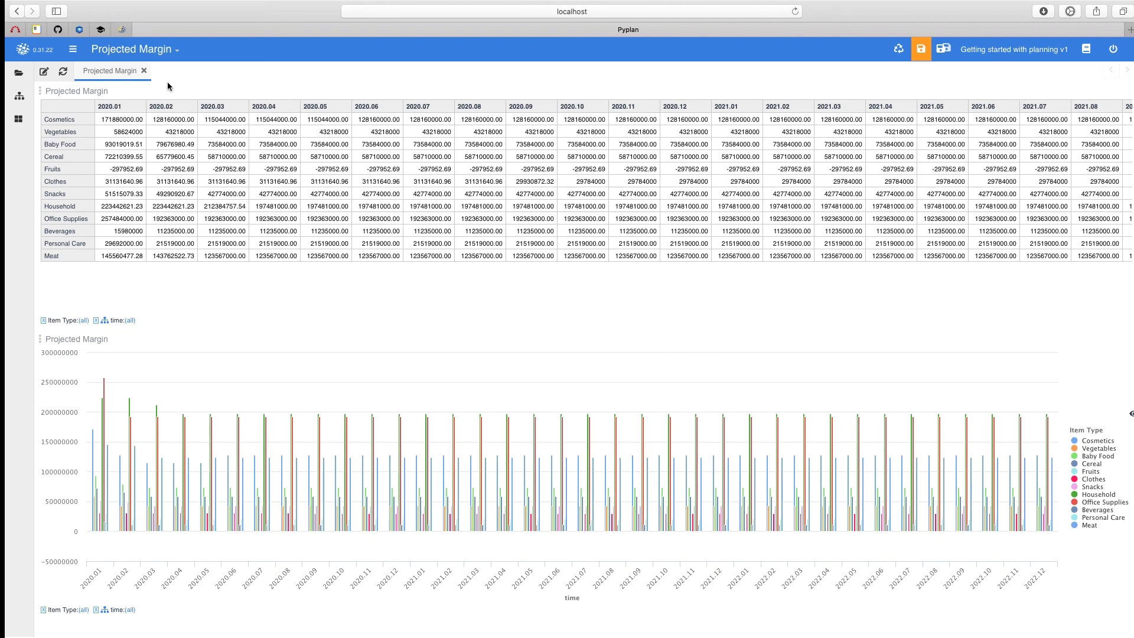
left_click(143, 71)
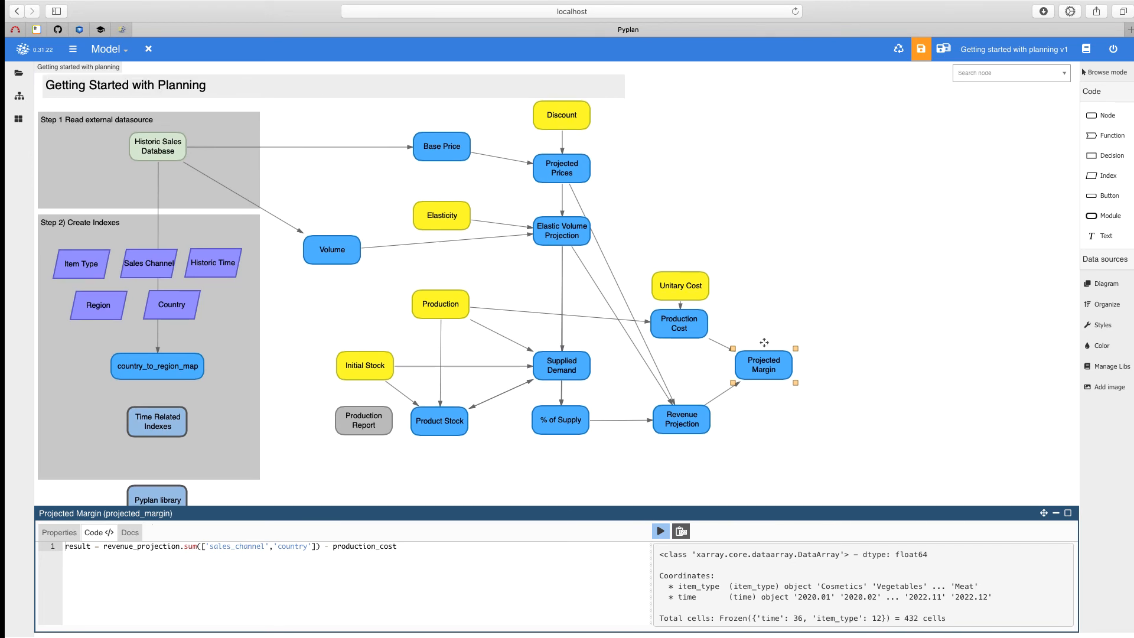
Add a node below Projected Margin and title it Final Report.
left_click_drag(1093, 118, 770, 427)
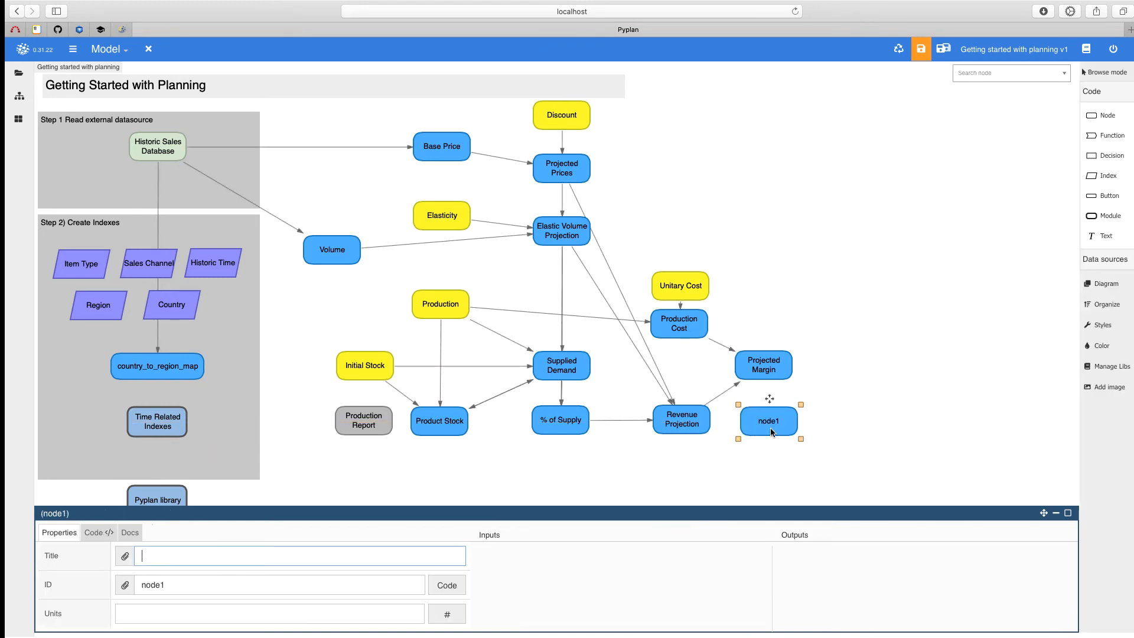
type("Final Report")
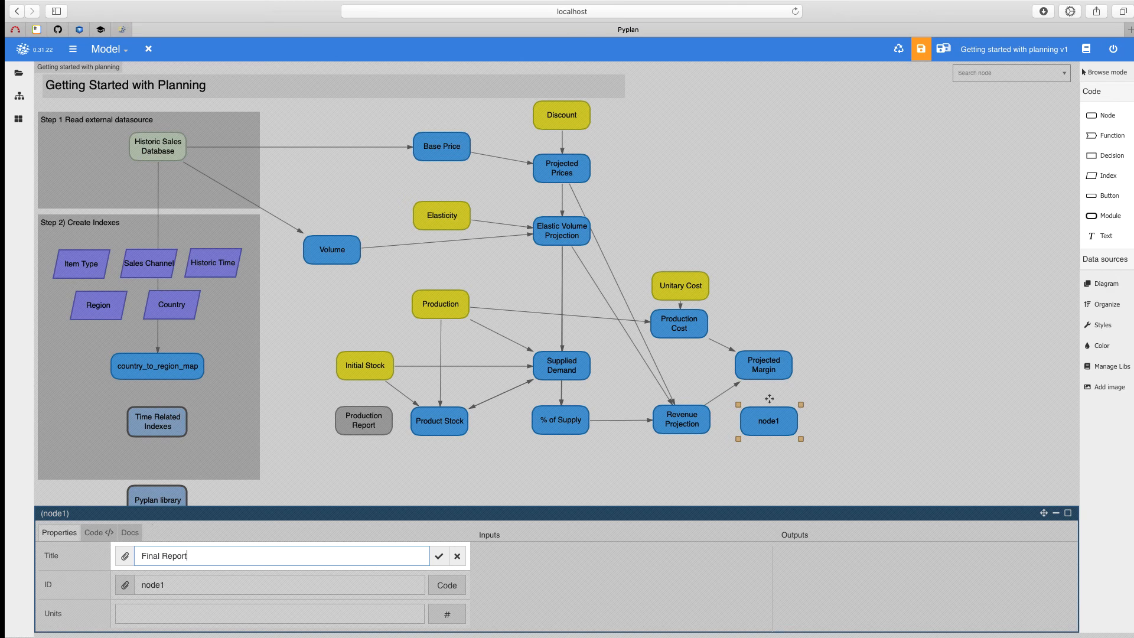
key("Return")
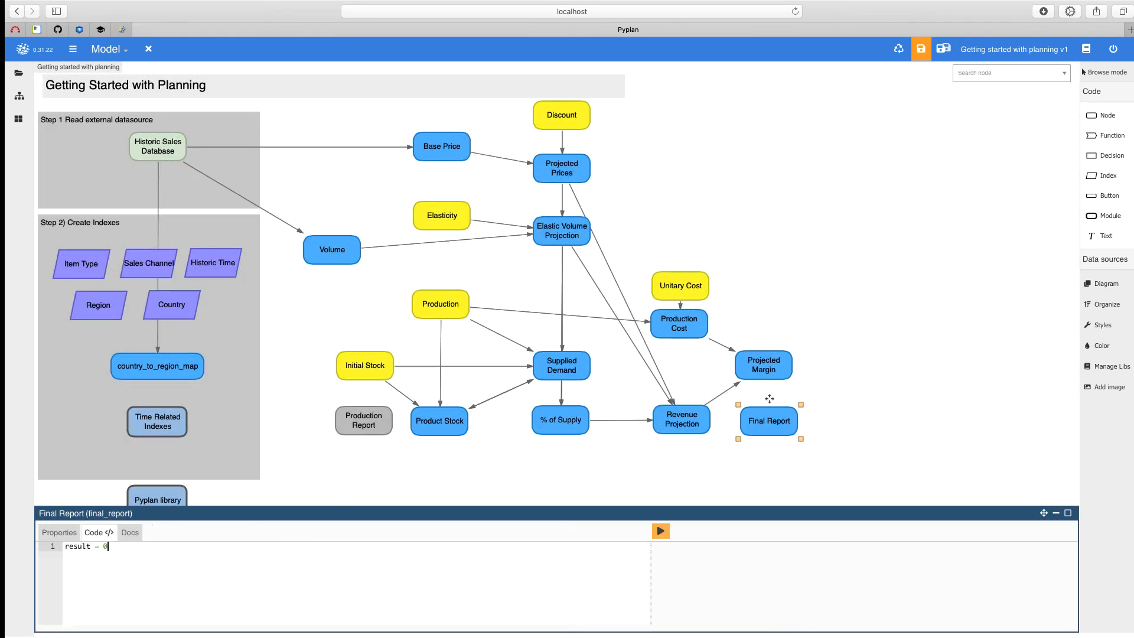
Define Final Report with build_report, name 'Report' and rows Volume Projection, Supplied Demand, Revenue, Production Costs, Margin, summing volume and revenue over sales_channel and country.
key("ctrl+a")
type("result = build_report( [elastic_volume_projection.sum(['sales_channel','country']),supplied_demand,revenue_projection.sum(['sales_channel','country']),production_cost,projected_margin], name='Report', report_index=['Volume Projection','Supplied Demand','Revenue','Production Costs','Margin'] )")
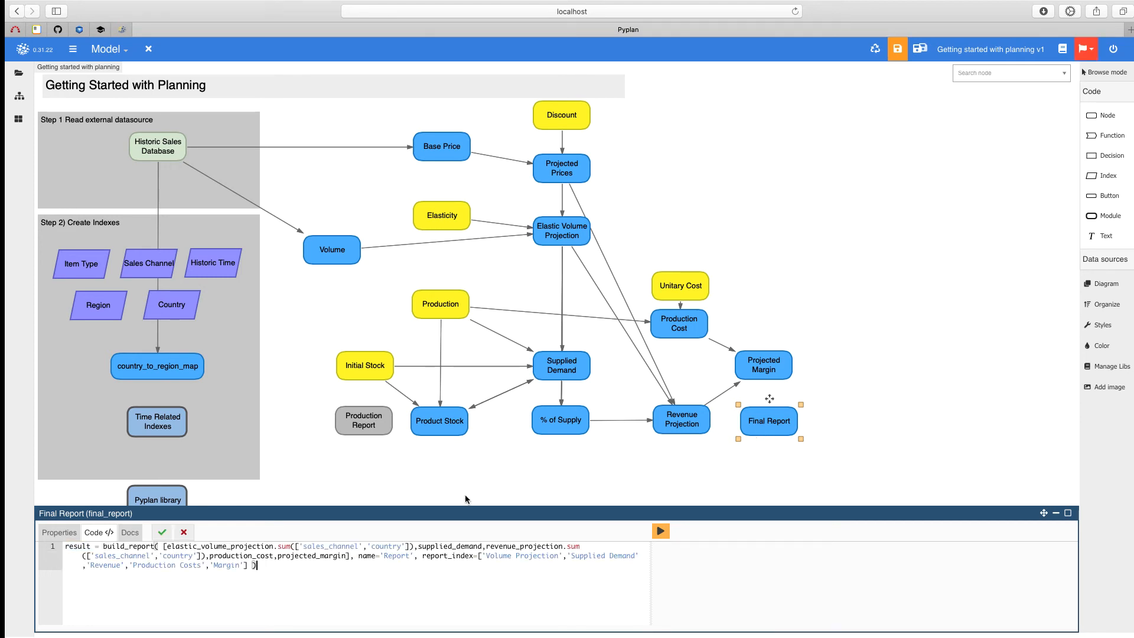
left_click(162, 533)
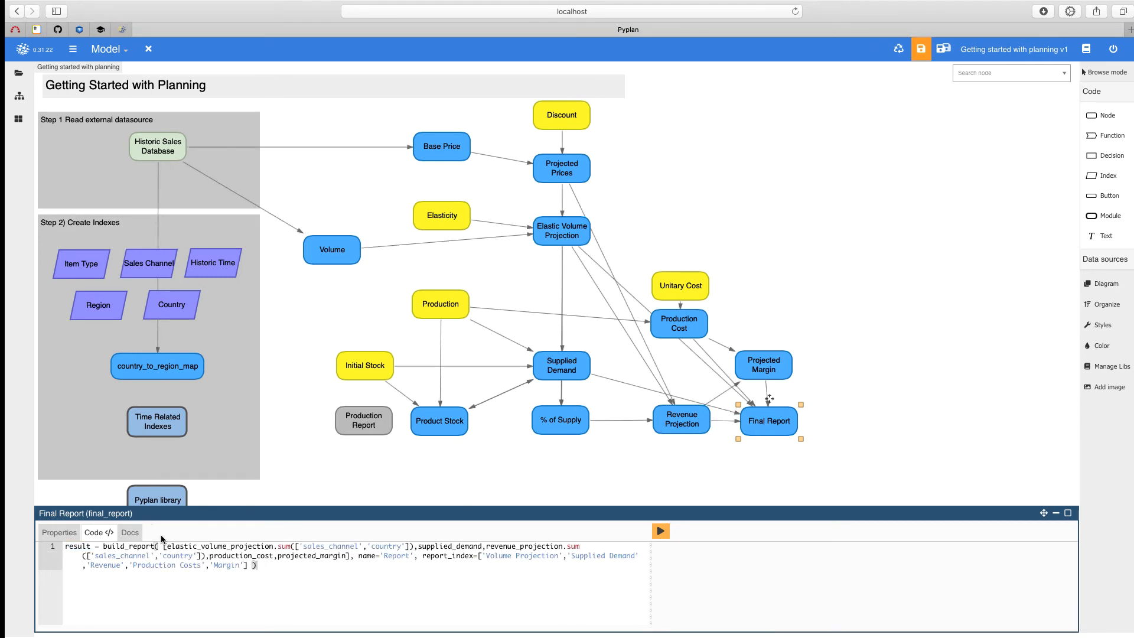
Color the Final Report node gray (c0c0c0) and hide its input arrows.
left_click(1098, 347)
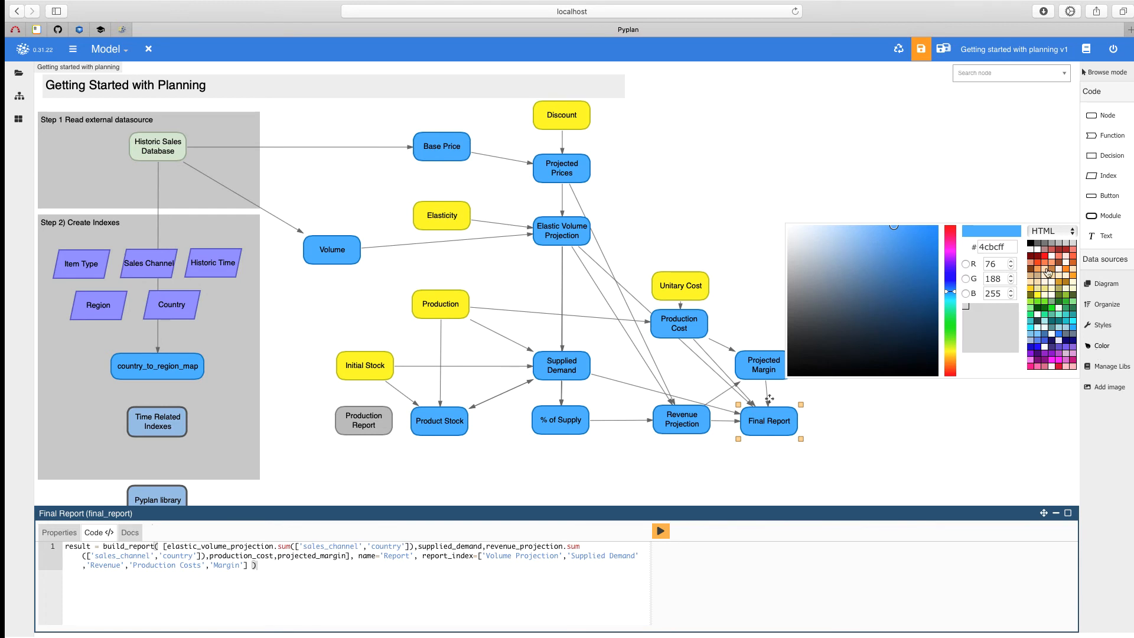
left_click(1058, 243)
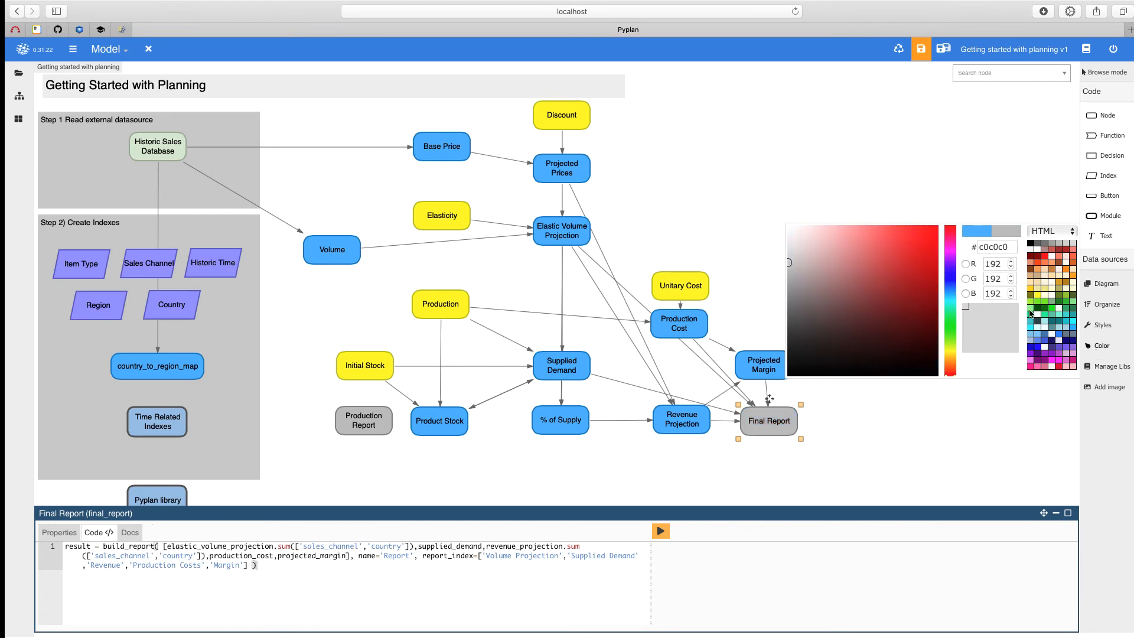
left_click(1091, 326)
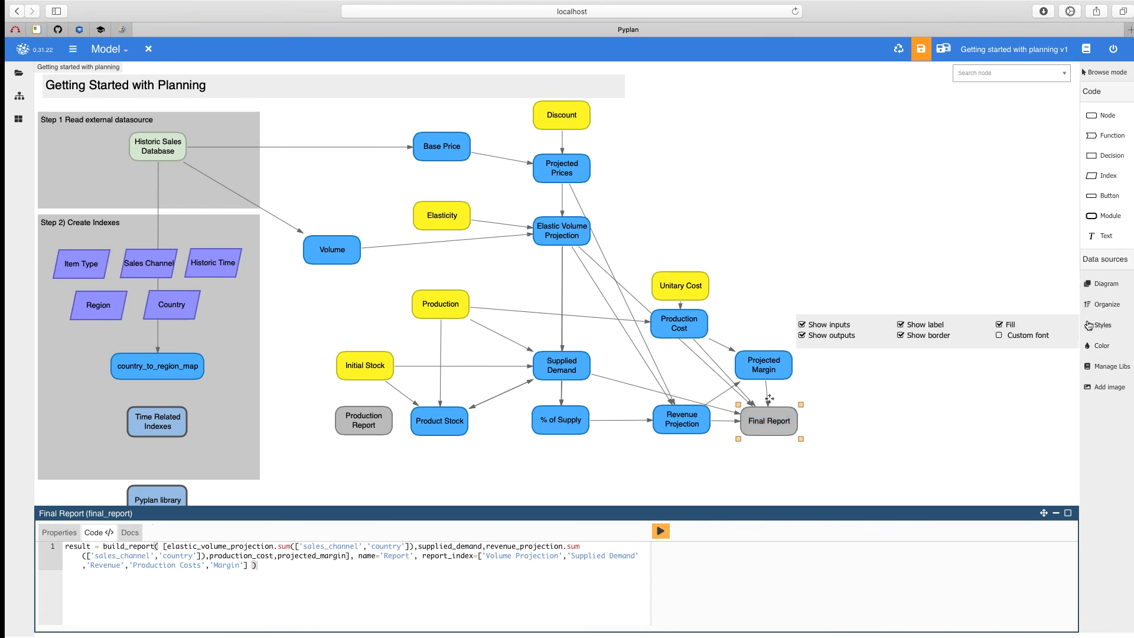
left_click(827, 325)
left_click(838, 402)
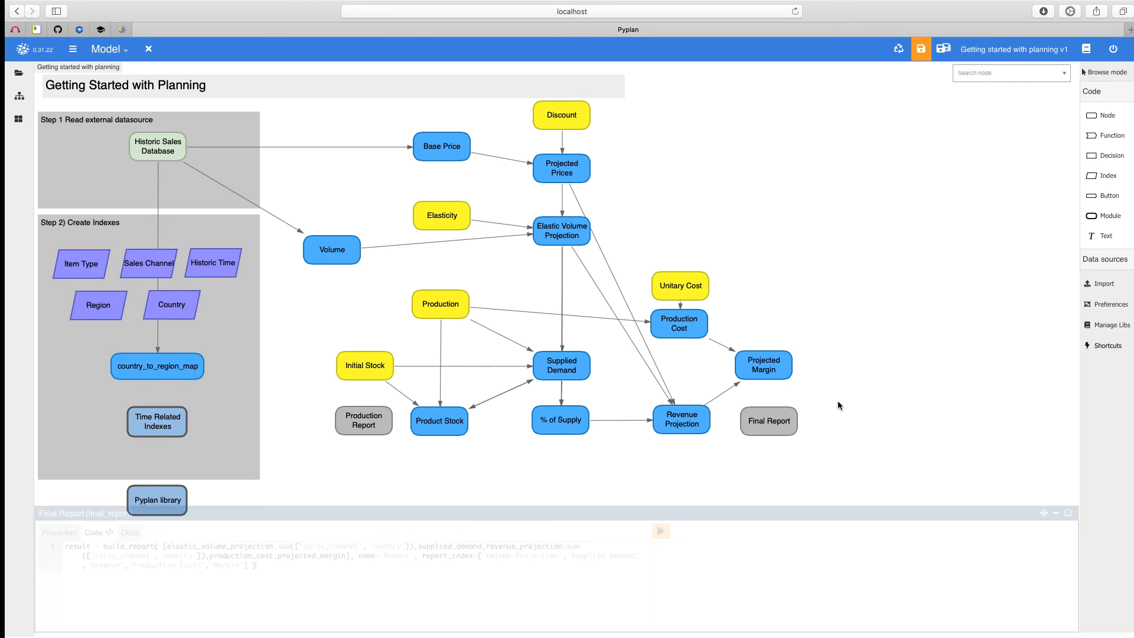
Open the Final Report result table to review it, then close it.
double_click(768, 420)
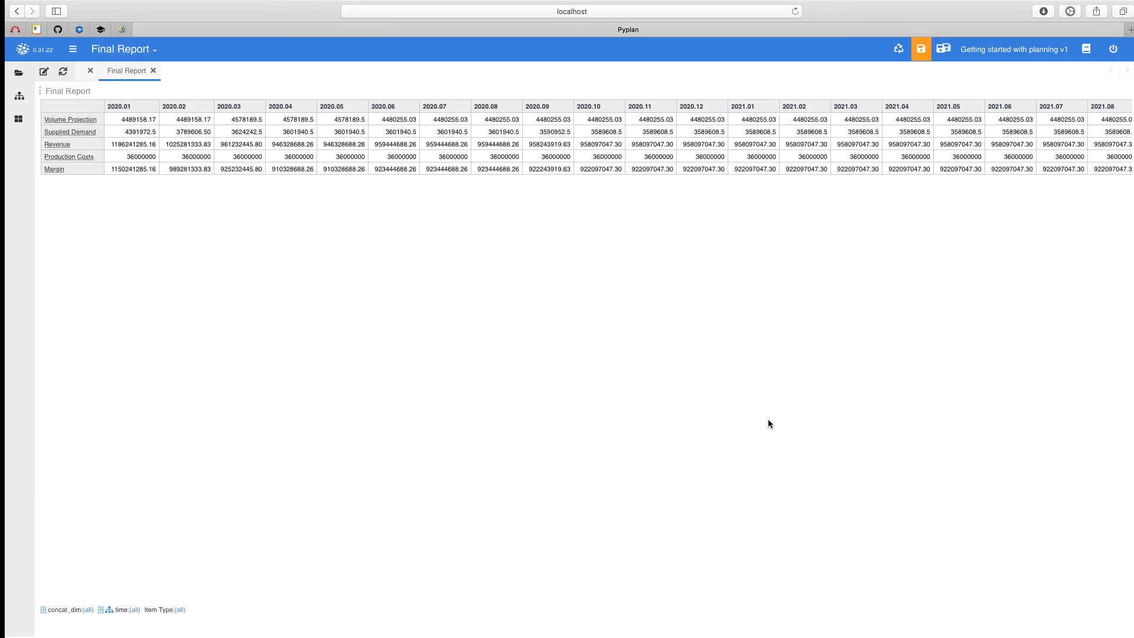
left_click(153, 71)
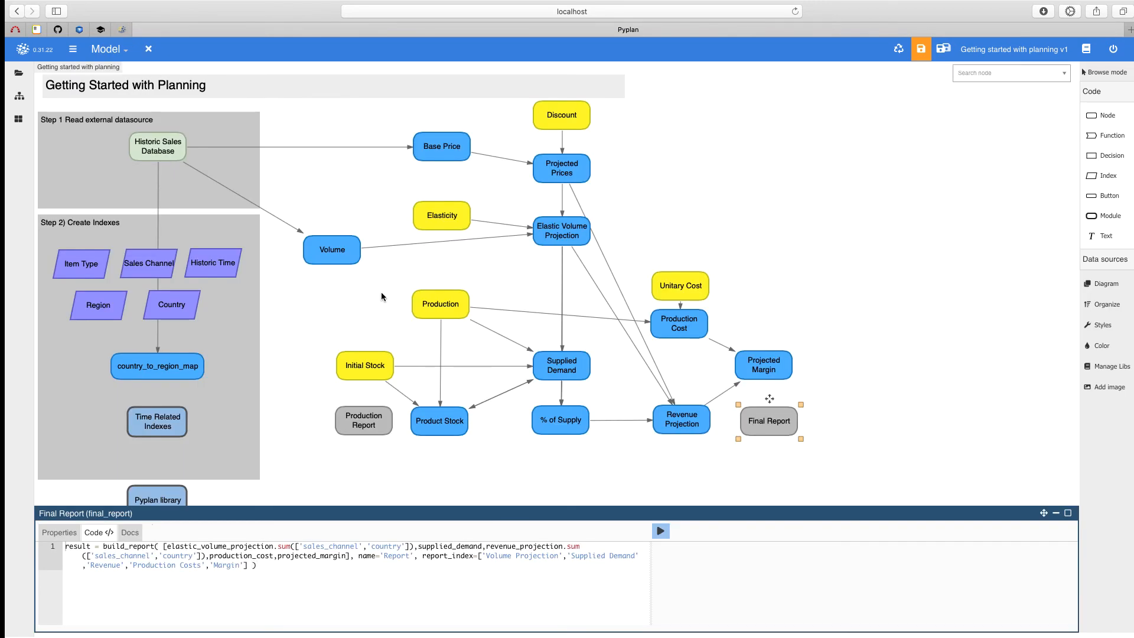
Duplicate the Step 1 text box beside the original, label the copy Price, and widen it to enclose Discount and Projected Prices.
left_click(242, 167)
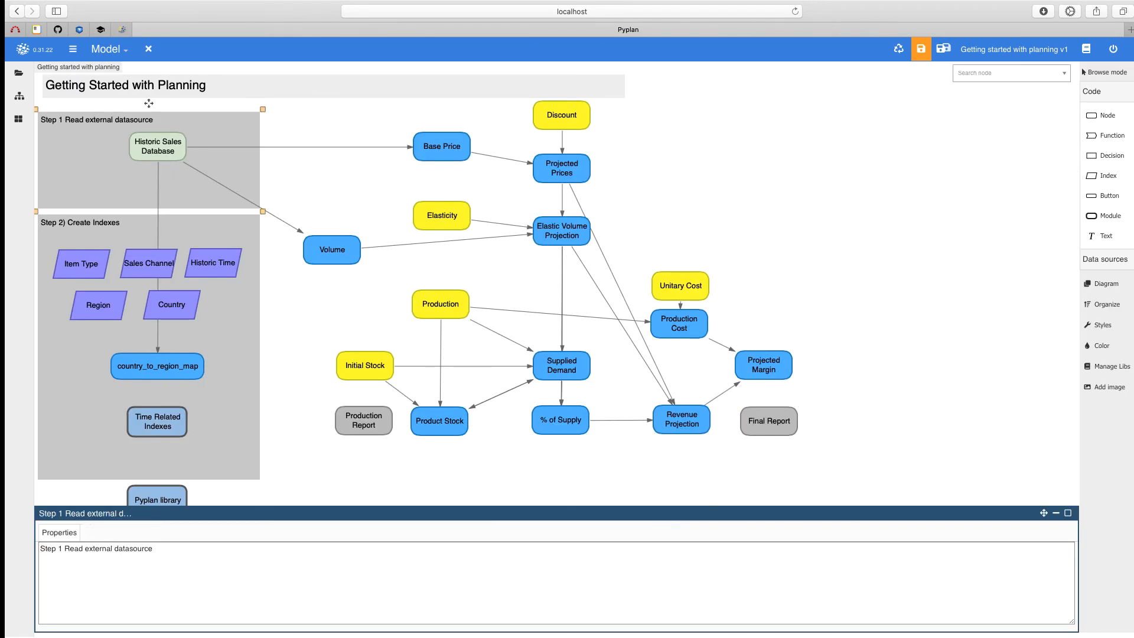
key("super+v")
left_click_drag(155, 109, 382, 104)
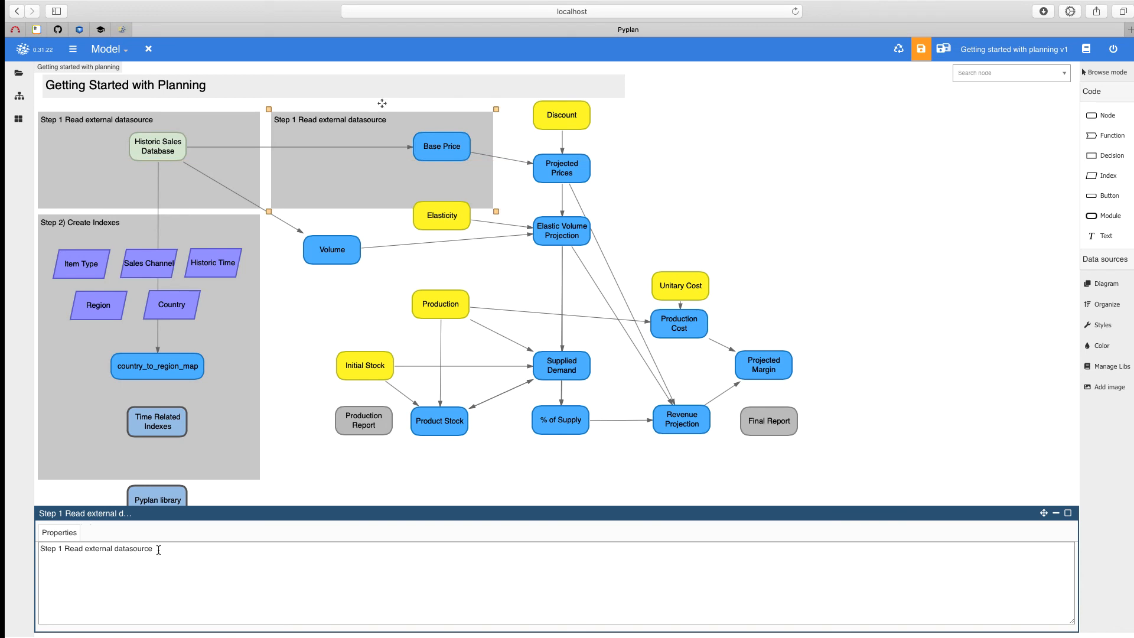
triple_click(158, 550)
type("Price")
left_click(94, 533)
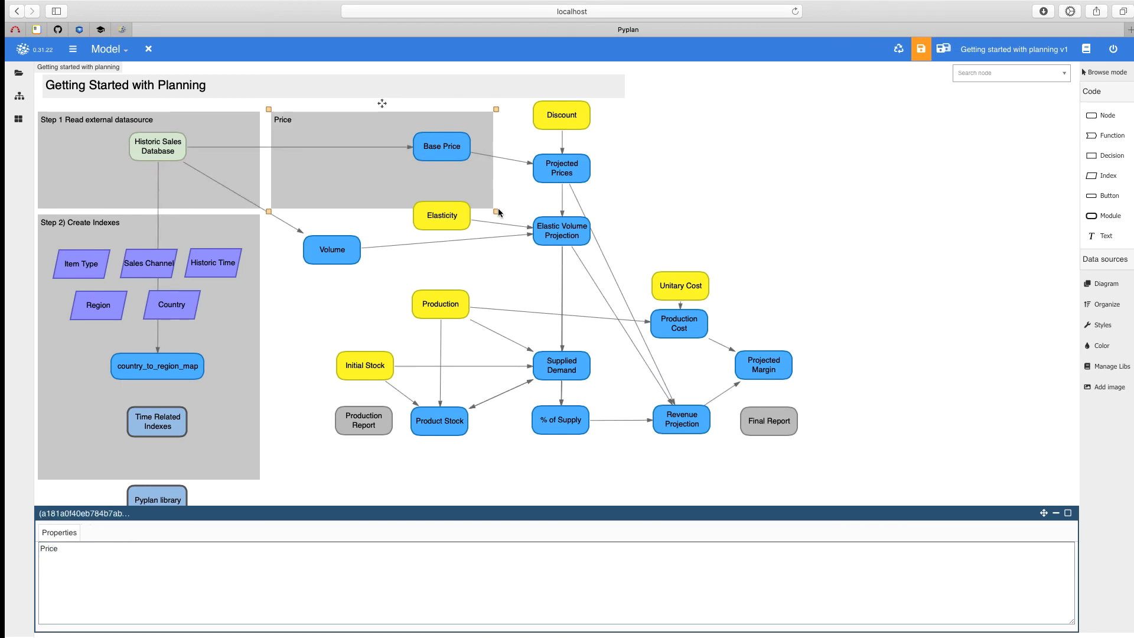
left_click_drag(498, 212, 632, 212)
Move the Base Price node toward the left edge of the Price box, level with Projected Prices.
left_click_drag(441, 146, 325, 181)
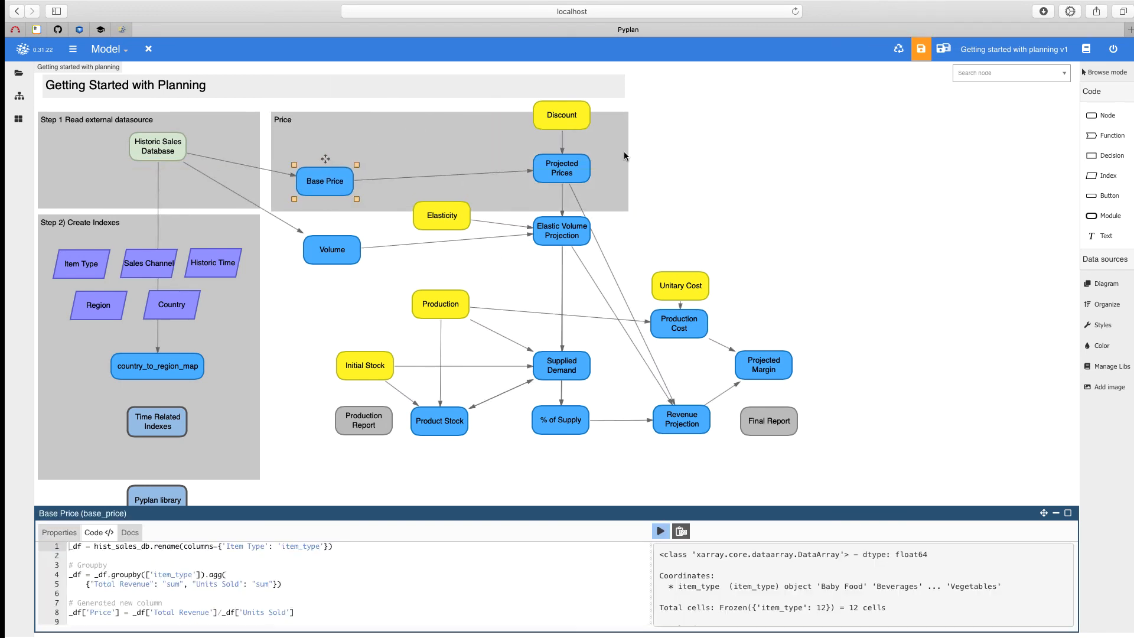
left_click(561, 169)
left_click(566, 115)
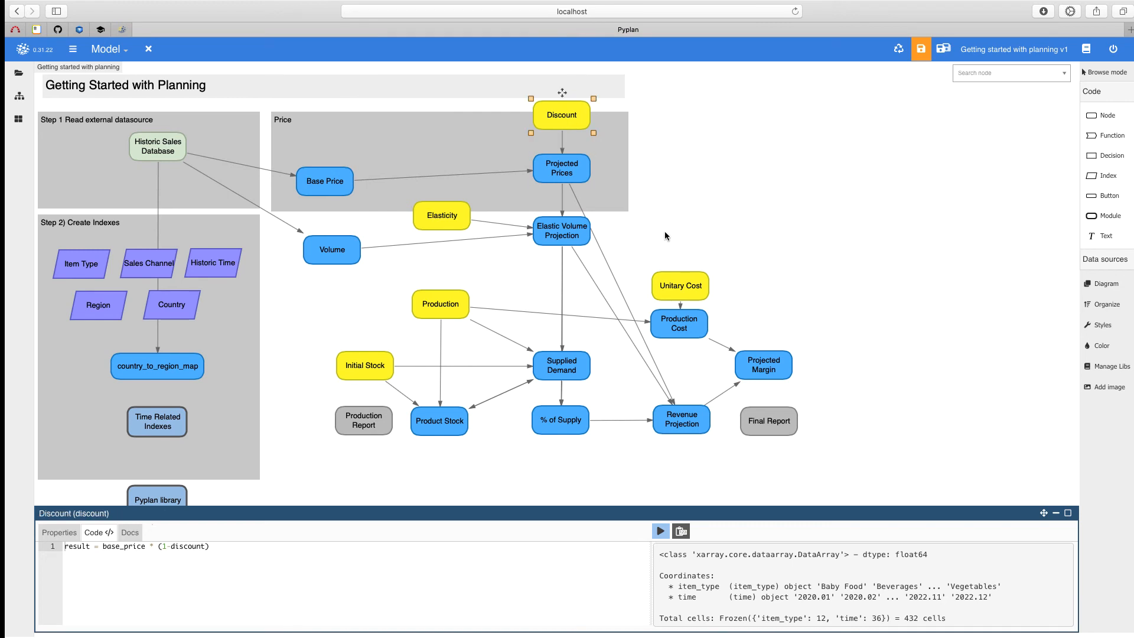
left_click(451, 113)
left_click(329, 176)
left_click_drag(329, 176, 330, 163)
Duplicate the Price box directly below the original and label the copy Volume.
left_click(615, 203)
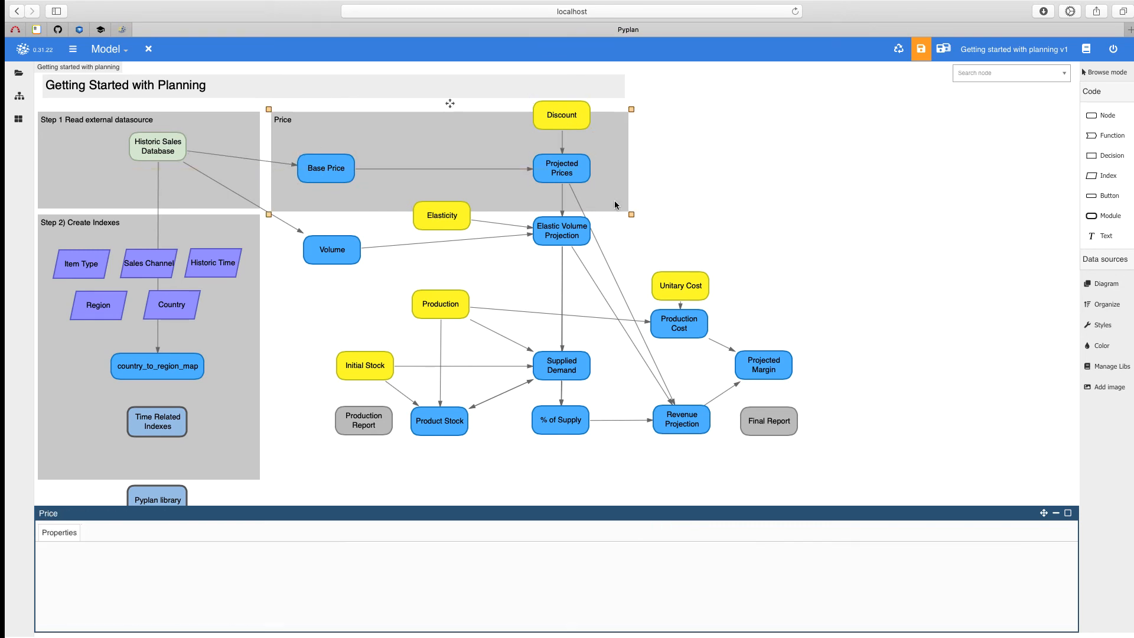
key("super+c")
key("super+v")
left_click_drag(460, 109, 452, 205)
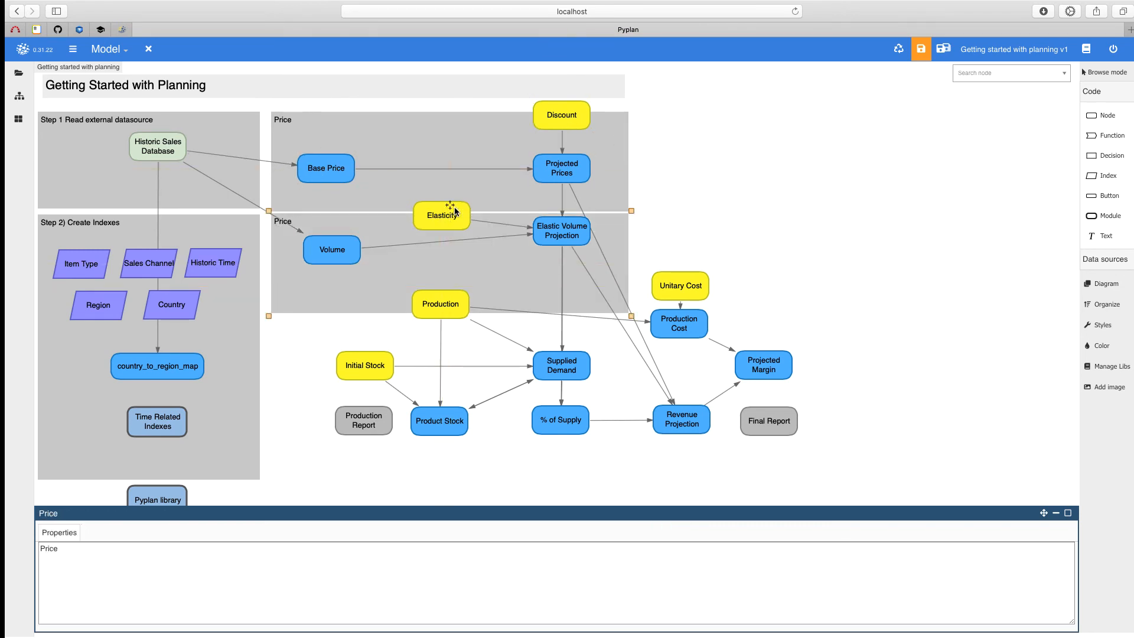
left_click(53, 603)
key("super+a")
type("Volume")
left_click(100, 532)
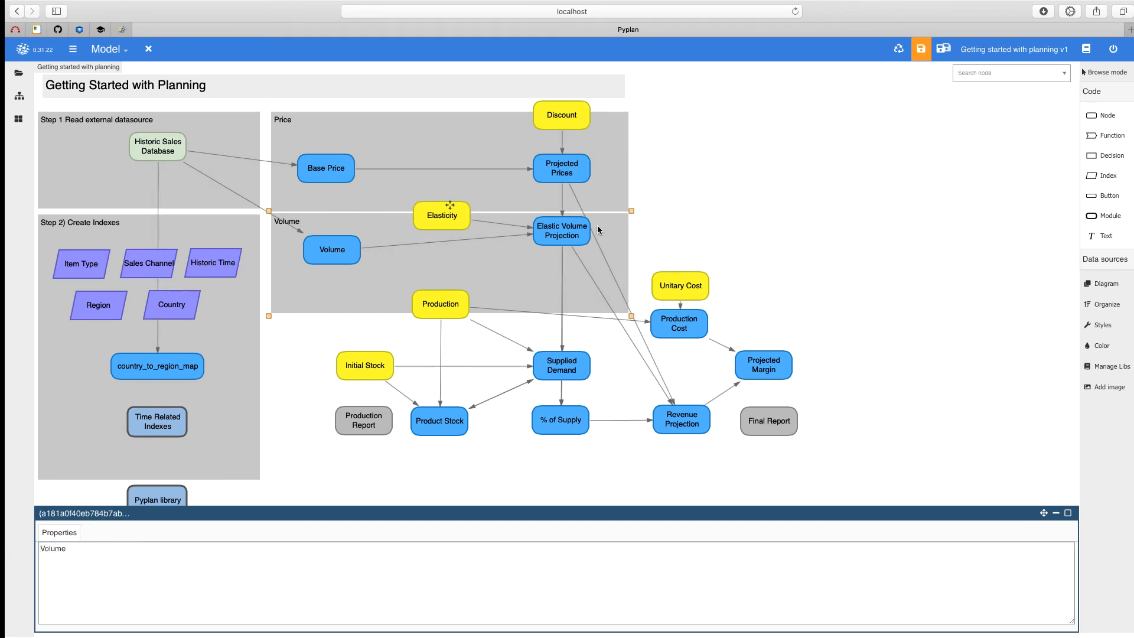
Arrange Volume, Elasticity and Elastic Volume Projection inside the Volume box, and align the Base Price and Volume nodes by their left-right centers.
left_click(661, 218)
left_click(332, 250)
left_click(656, 269)
left_click_drag(656, 268, 195, 198)
left_click_drag(442, 192, 441, 219)
left_click_drag(333, 254, 326, 235)
left_click(331, 179, "shift")
left_click(1106, 352)
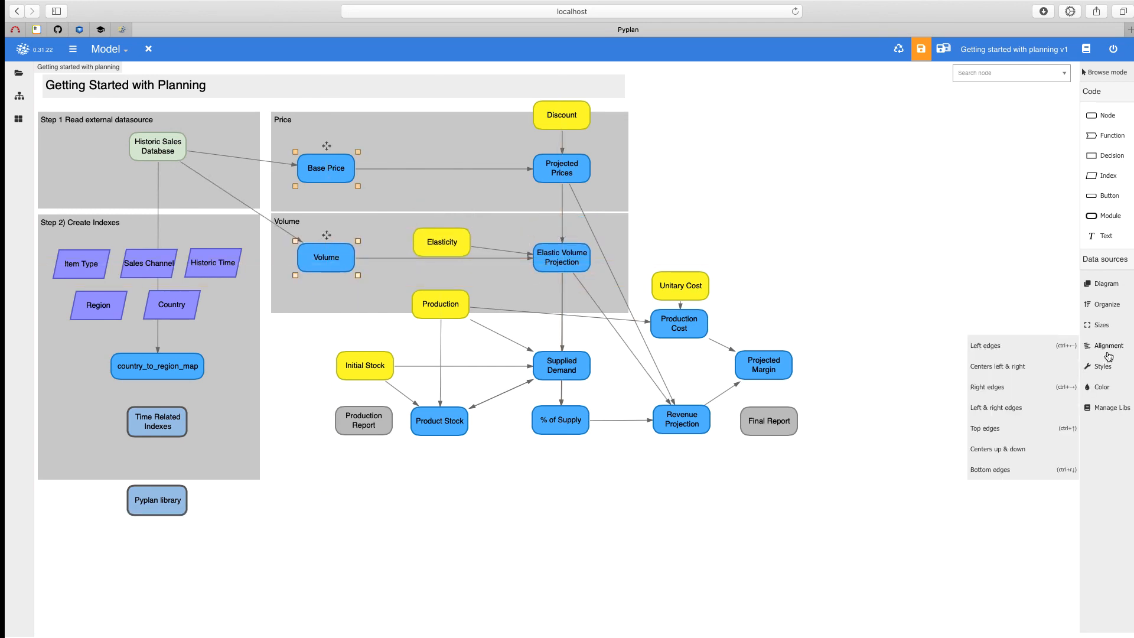
left_click(1013, 370)
Duplicate the Volume box below, label the copy Production, and extend it down to the lower edge of the Step 2 box.
left_click(450, 254)
left_click_drag(444, 223, 452, 313)
left_click(452, 213)
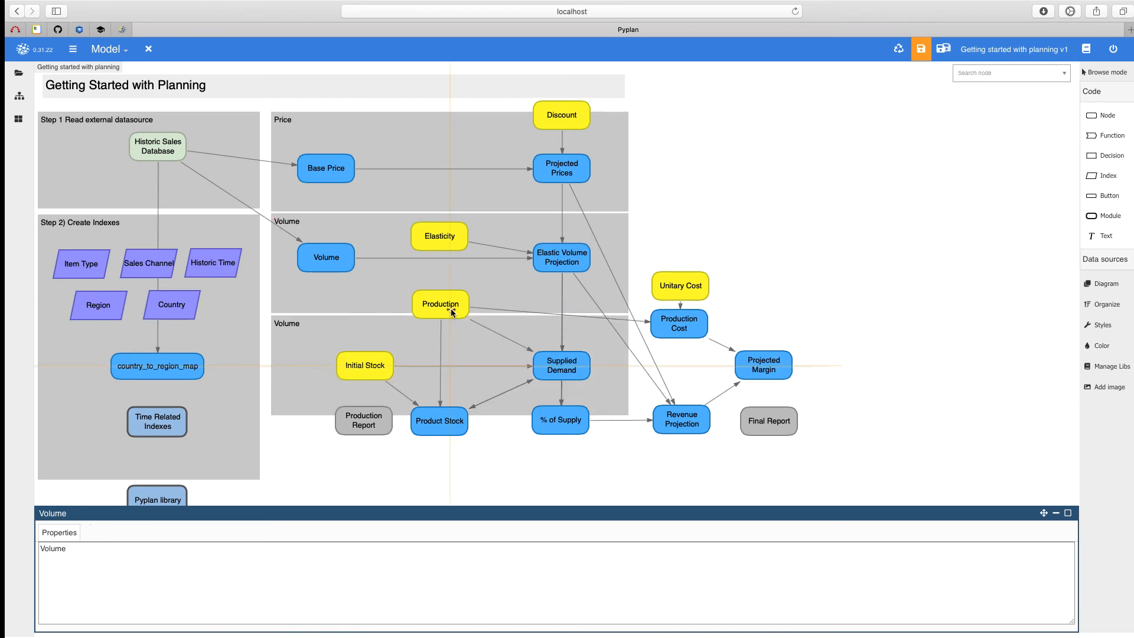
triple_click(86, 563)
type("Production")
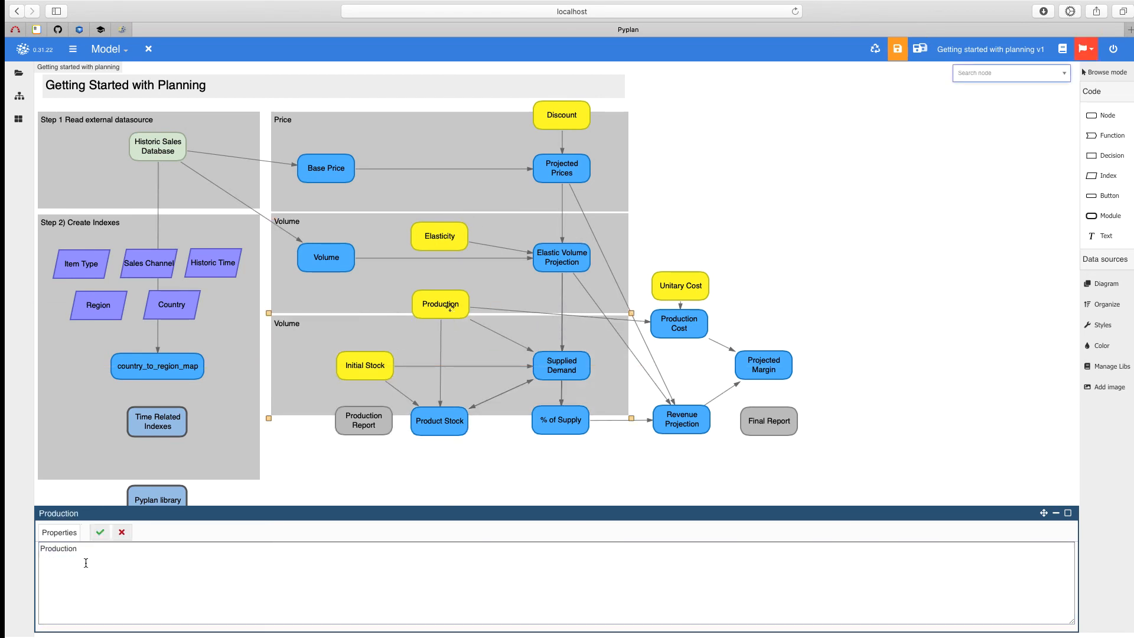
left_click(100, 532)
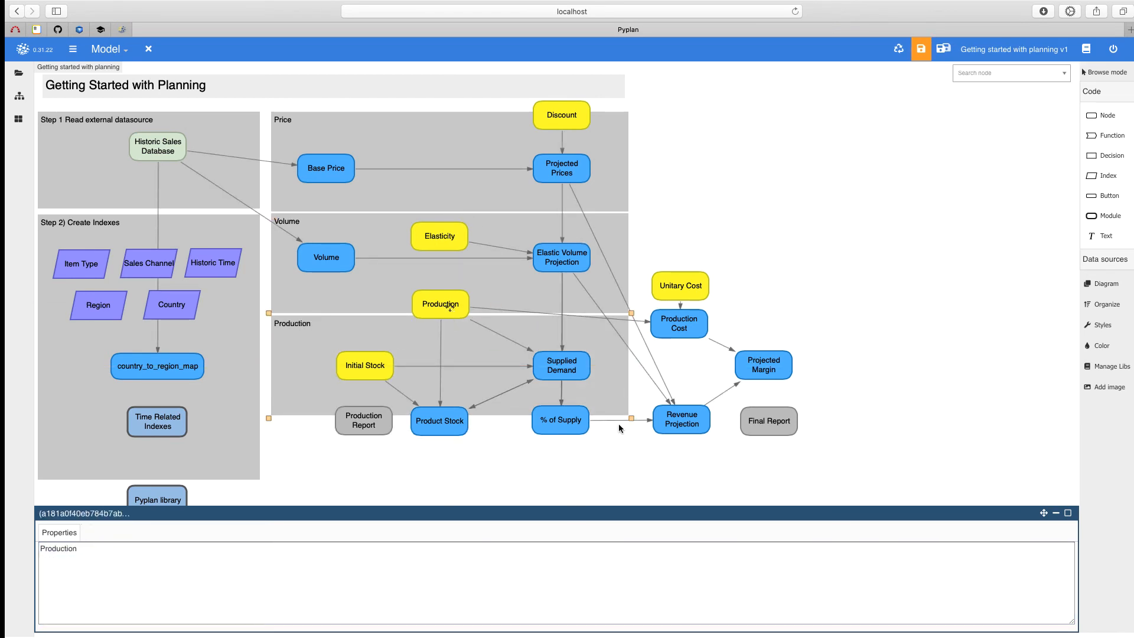
left_click_drag(632, 418, 628, 480)
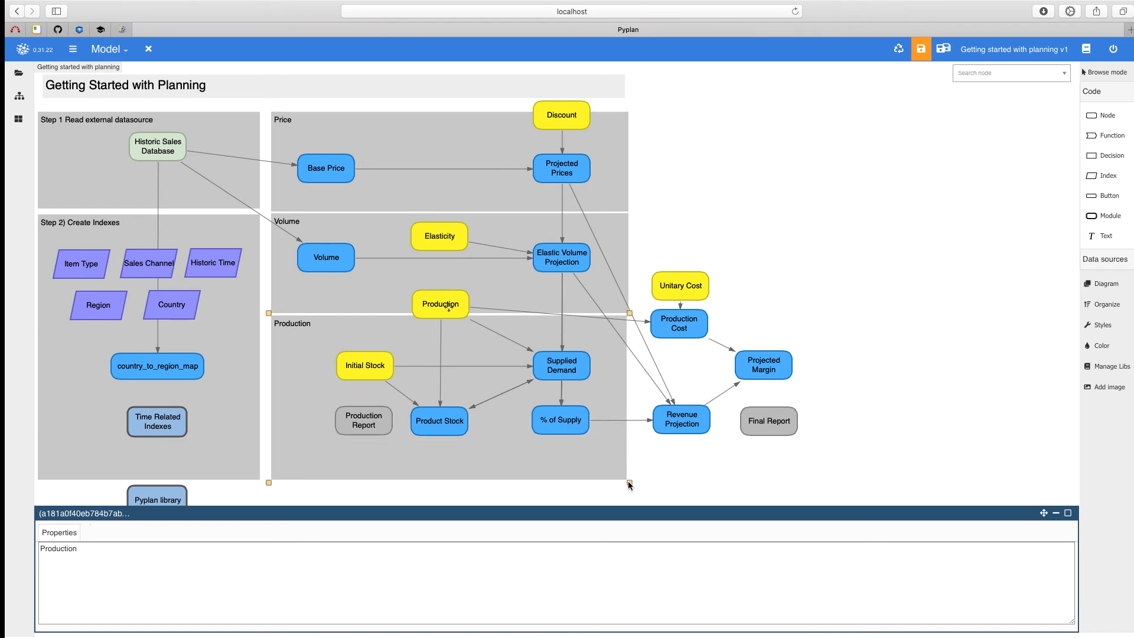
Move the production, supply, cost and margin nodes down together so that Production sits inside the Production box.
left_click_drag(874, 506, 259, 323)
left_click_drag(688, 291, 689, 321)
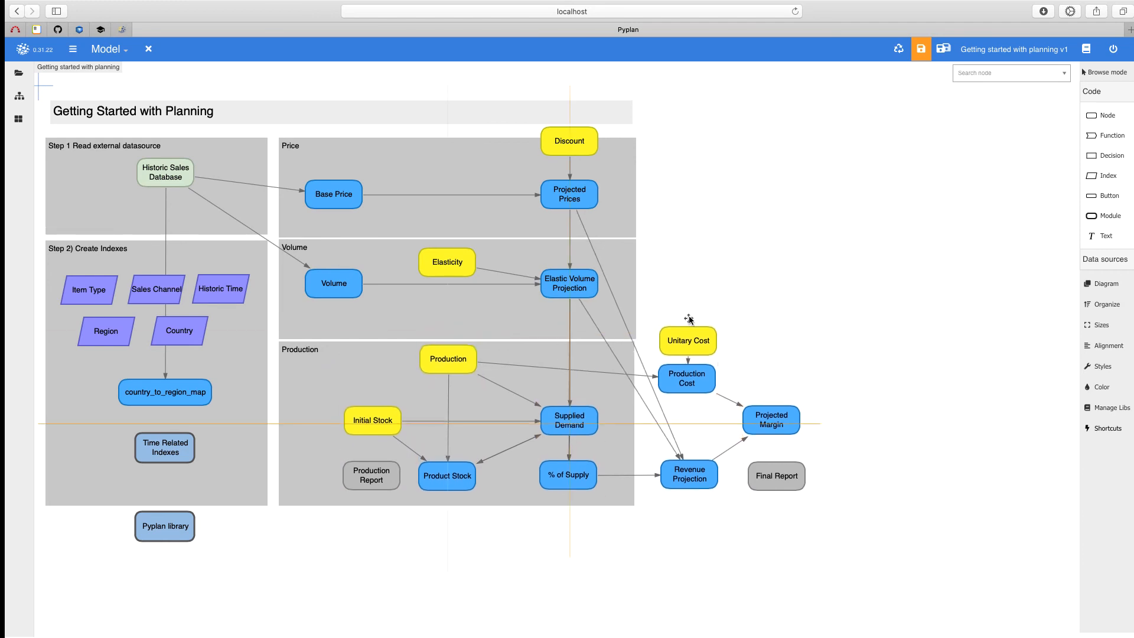
left_click(807, 522)
Duplicate the Production box, place the copy behind the cost and margin nodes, and label it Results.
left_click(612, 406)
key("ctrl+d")
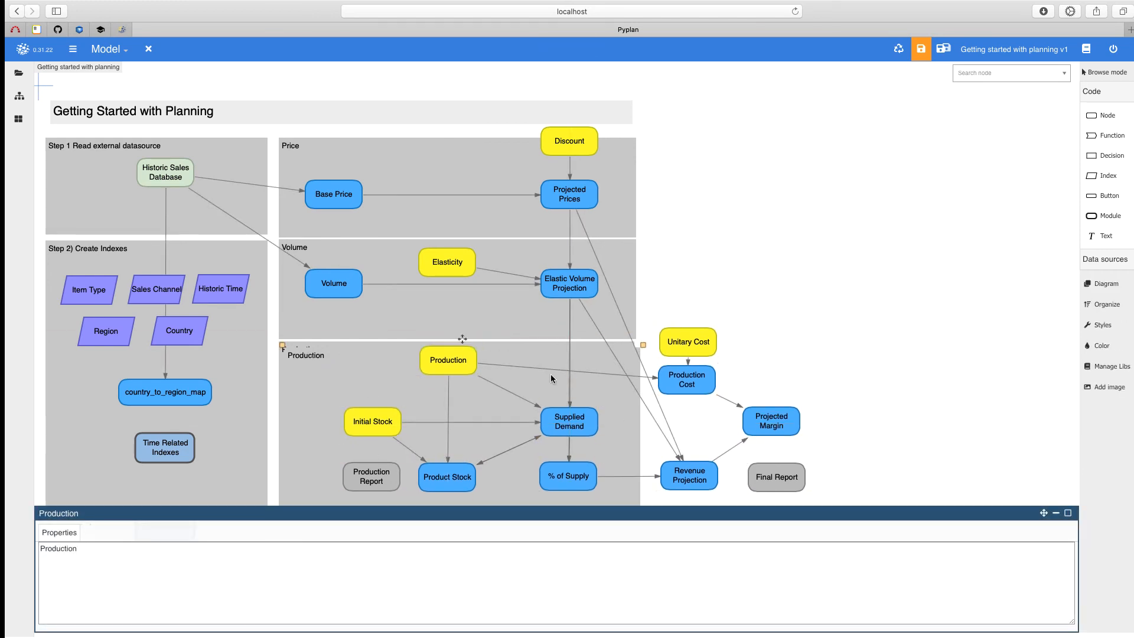
left_click_drag(462, 339, 836, 241)
left_click_drag(84, 550, 19, 549)
type("Results")
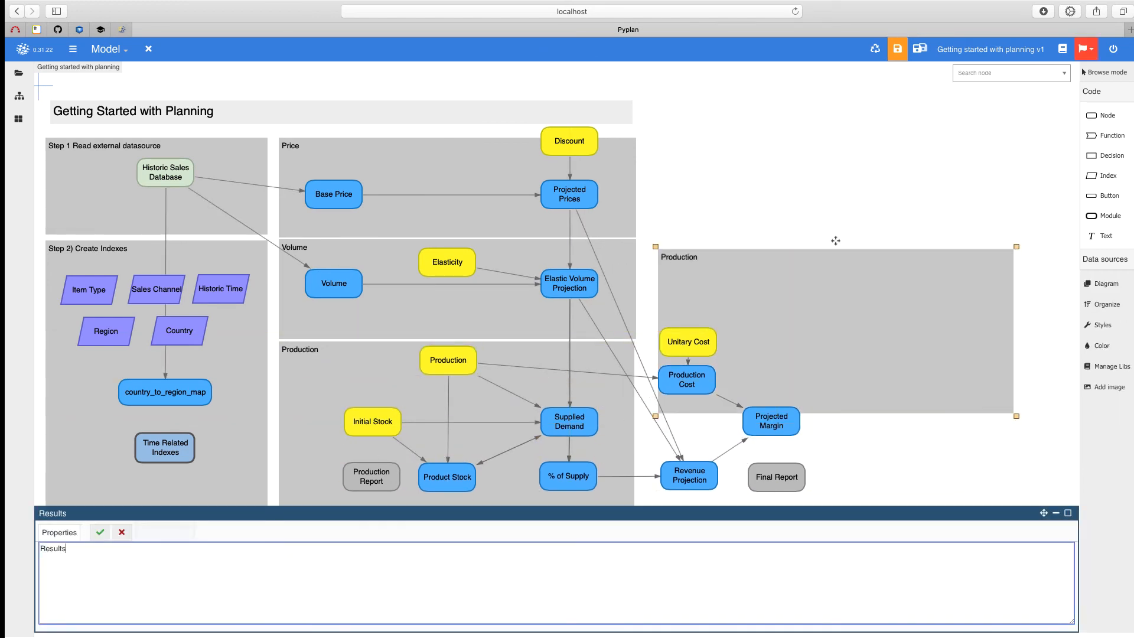
left_click(99, 533)
Resize and position the Results box to frame the Unitary Cost, Production Cost, Revenue Projection, Projected Margin and Final Report nodes.
left_click_drag(887, 451, 888, 341)
left_click_drag(836, 122, 818, 182)
left_click_drag(996, 362, 822, 393)
left_click(637, 224)
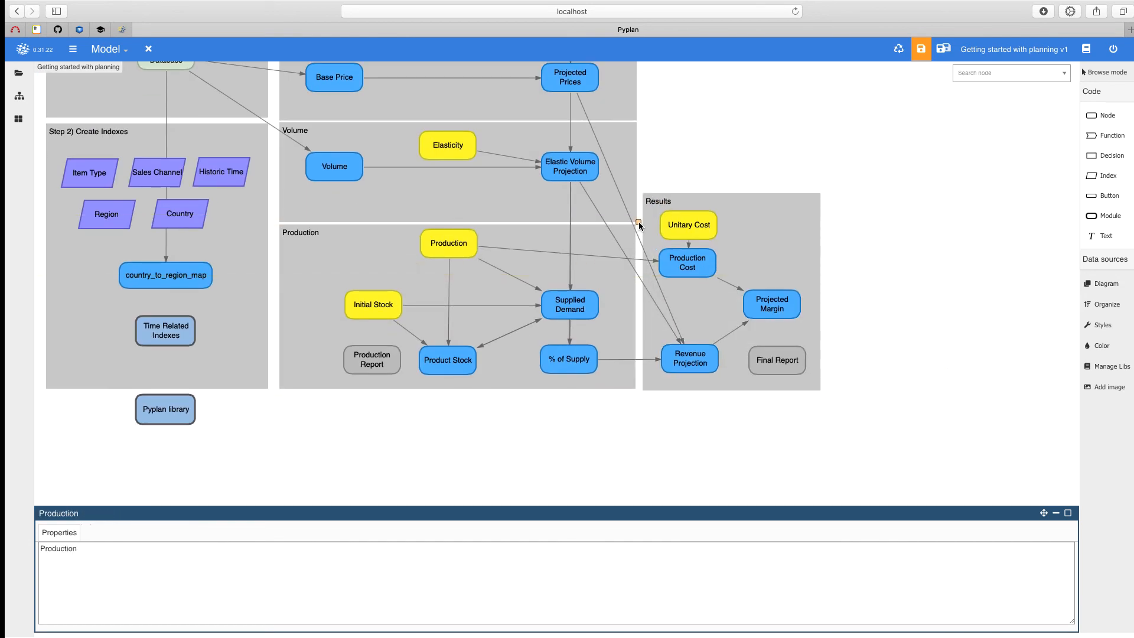
left_click(653, 213)
left_click_drag(640, 191, 638, 192)
left_click(795, 137)
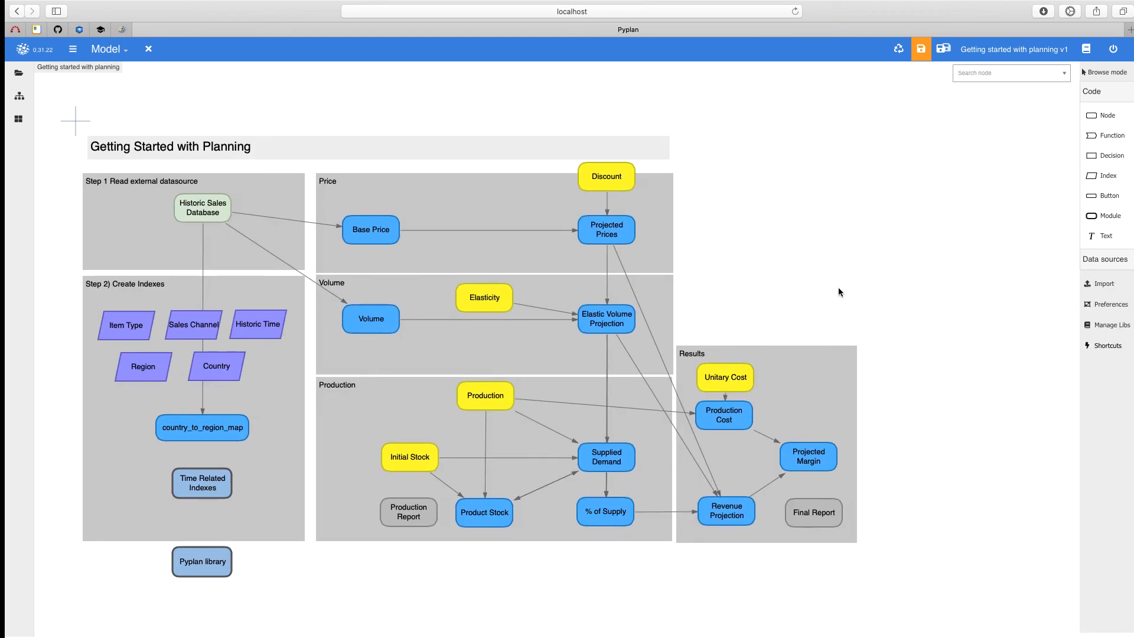
Move Base Price, Discount and Projected Prices down inside the Price box and line up the Discount-to-% of Supply node column.
left_click_drag(721, 268, 315, 151)
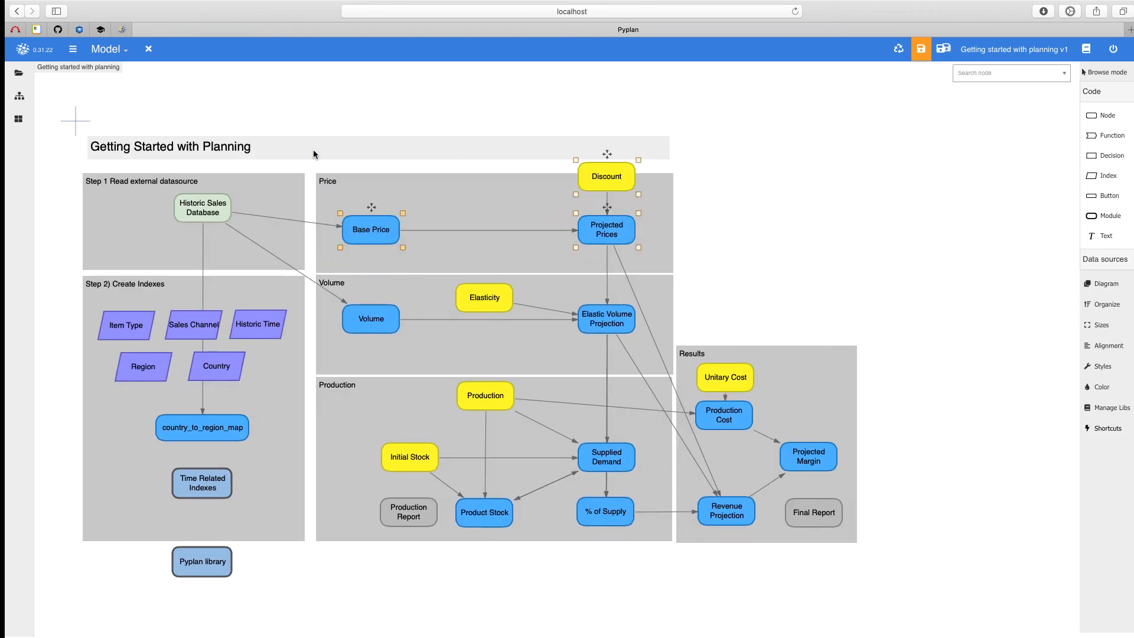
left_click_drag(606, 153, 607, 170)
left_click(658, 579)
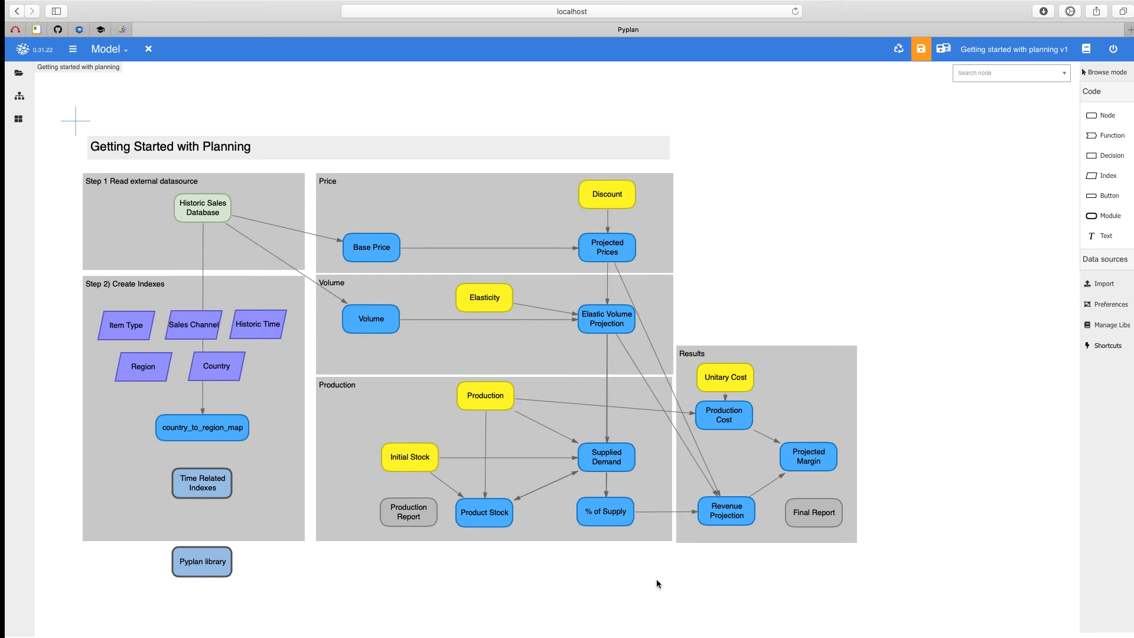
left_click_drag(657, 582, 544, 156)
left_click(959, 351)
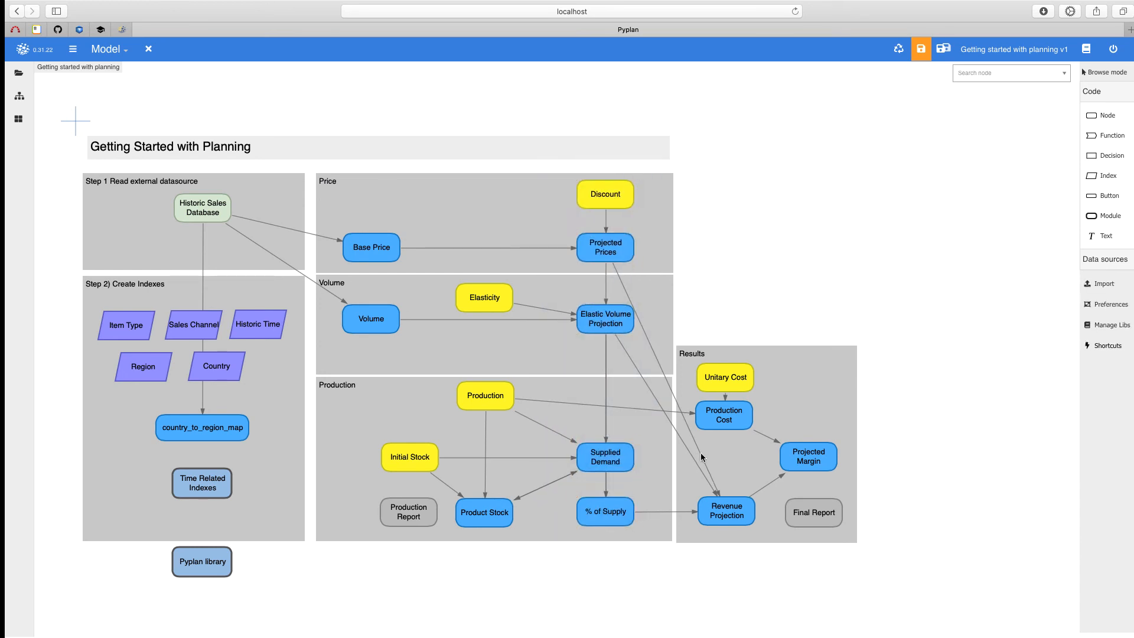
Move the Production node down inside its box, level with Production Cost.
left_click(476, 401)
left_click_drag(486, 374, 485, 393)
left_click(889, 251)
Reposition the Getting Started with Planning title, widen it to the right edge of the Results box, and save the model.
scroll(889, 251, "down", 1)
scroll(889, 251, "right", 1)
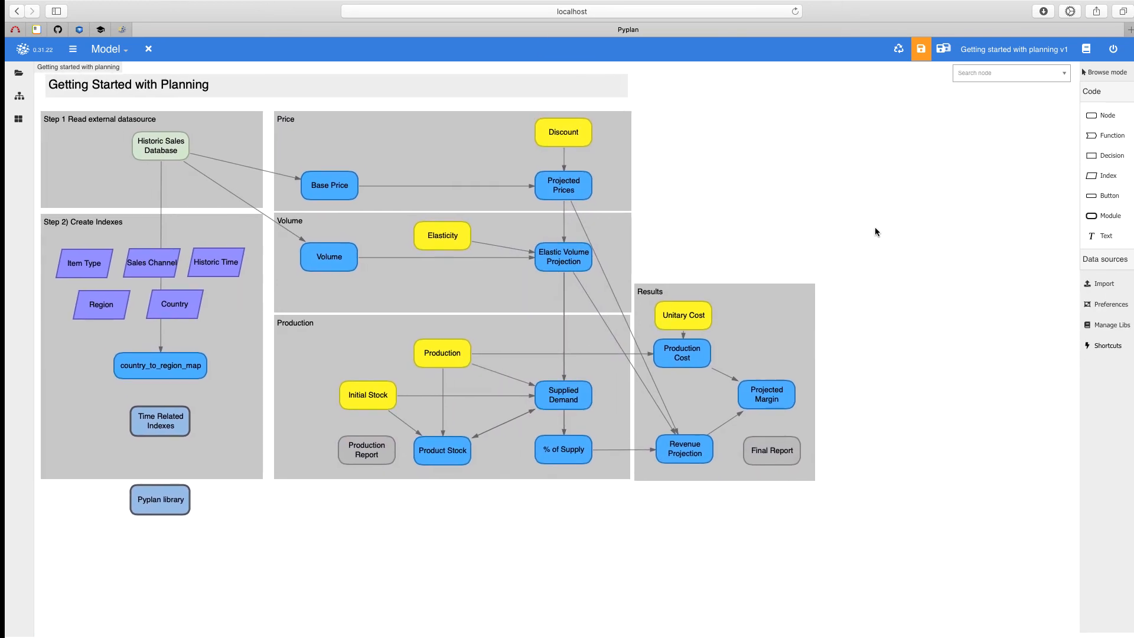
left_click(920, 49)
left_click(463, 84)
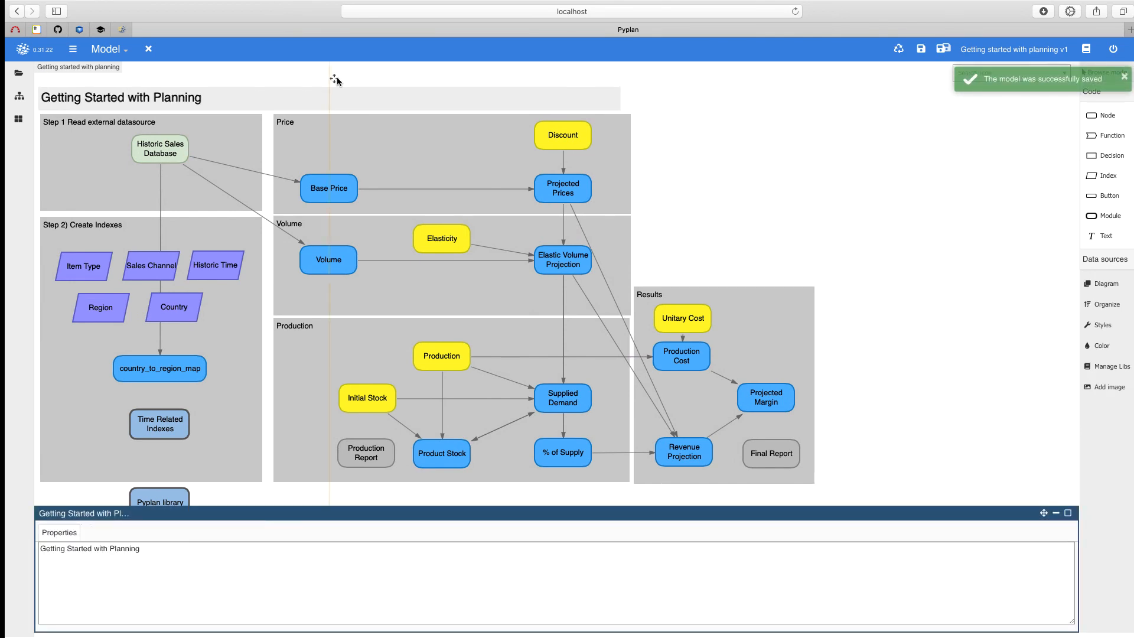
left_click_drag(628, 89, 822, 92)
key("ctrl+s")
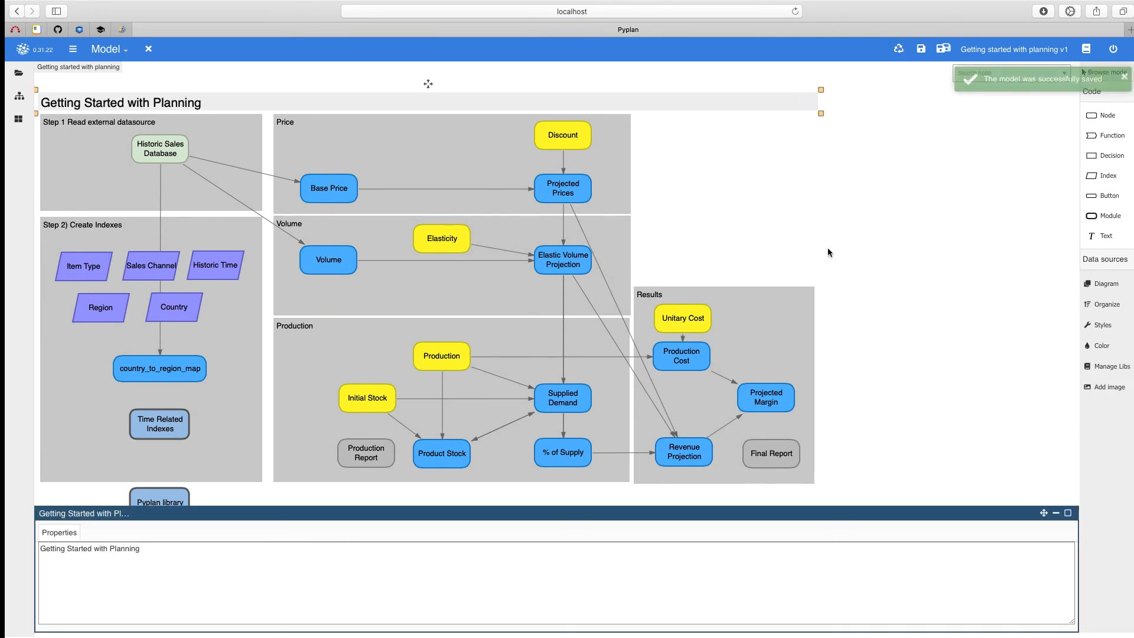
left_click(845, 217)
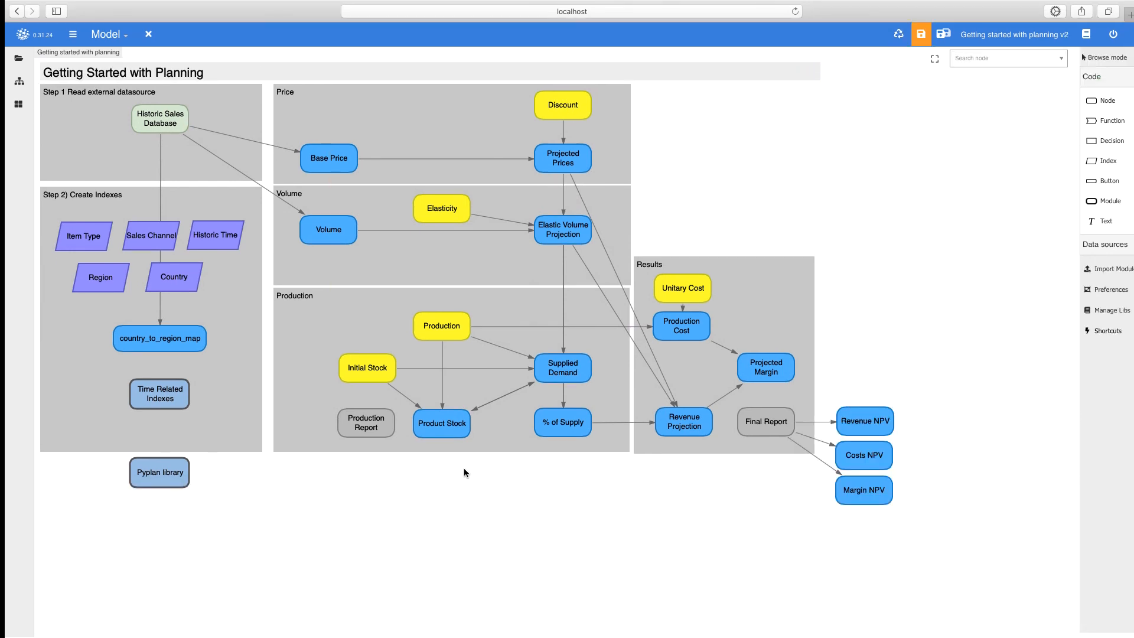
Create an interface in My Interfaces, keeping the name New interface, and open it.
left_click(24, 110)
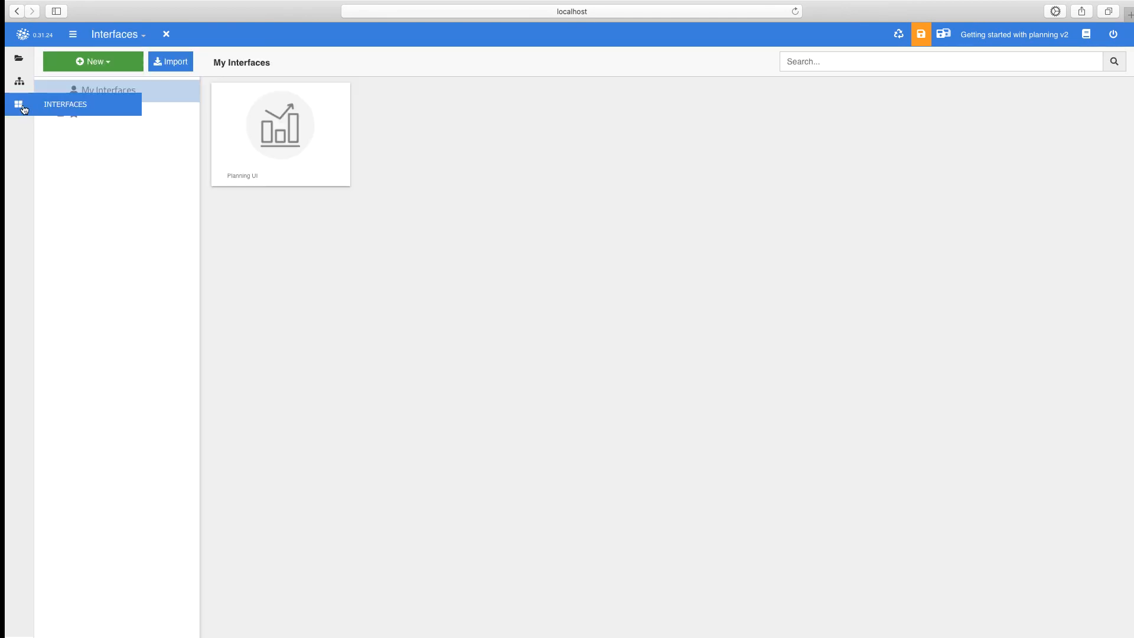
left_click(86, 65)
left_click(84, 86)
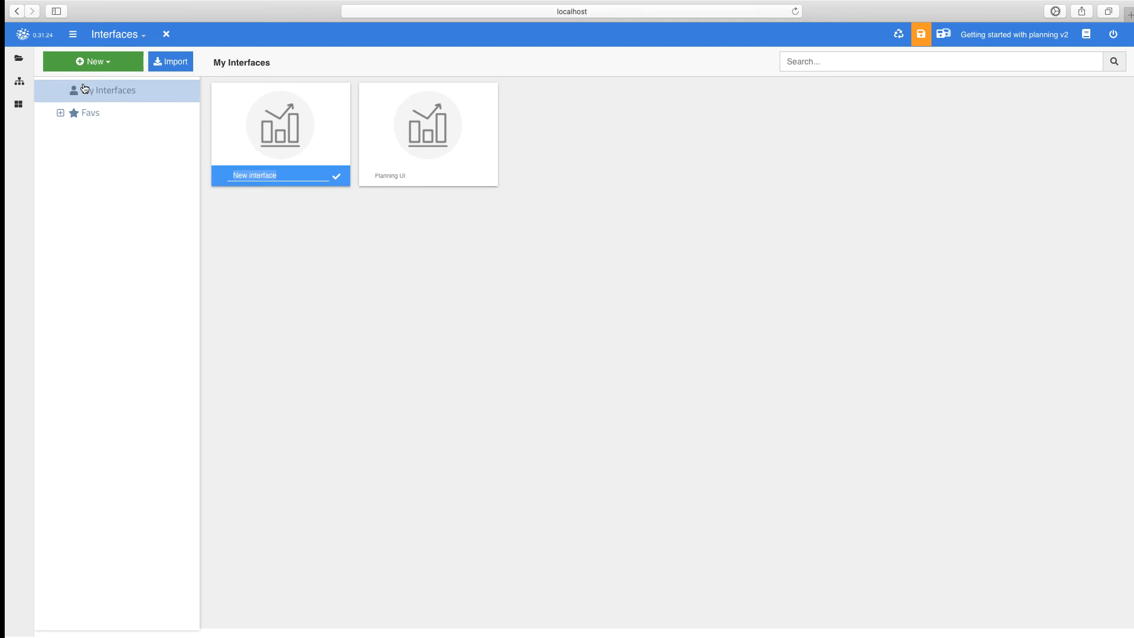
left_click(299, 134)
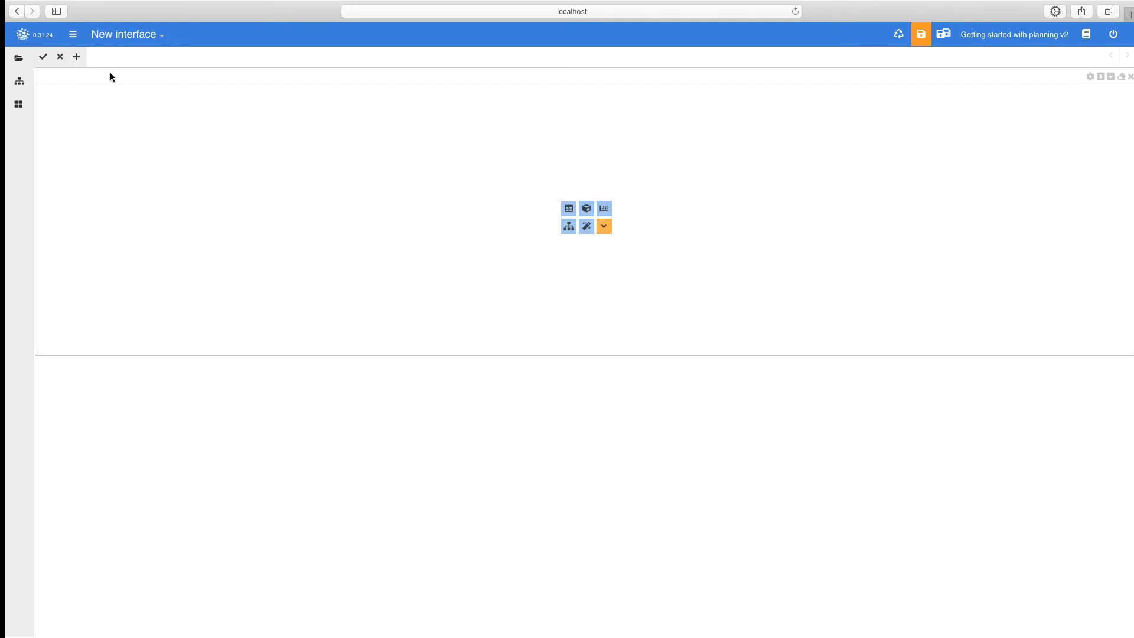
Add a second panel below the first, show the model diagram in it, and adjust the divider between the panels.
left_click(76, 57)
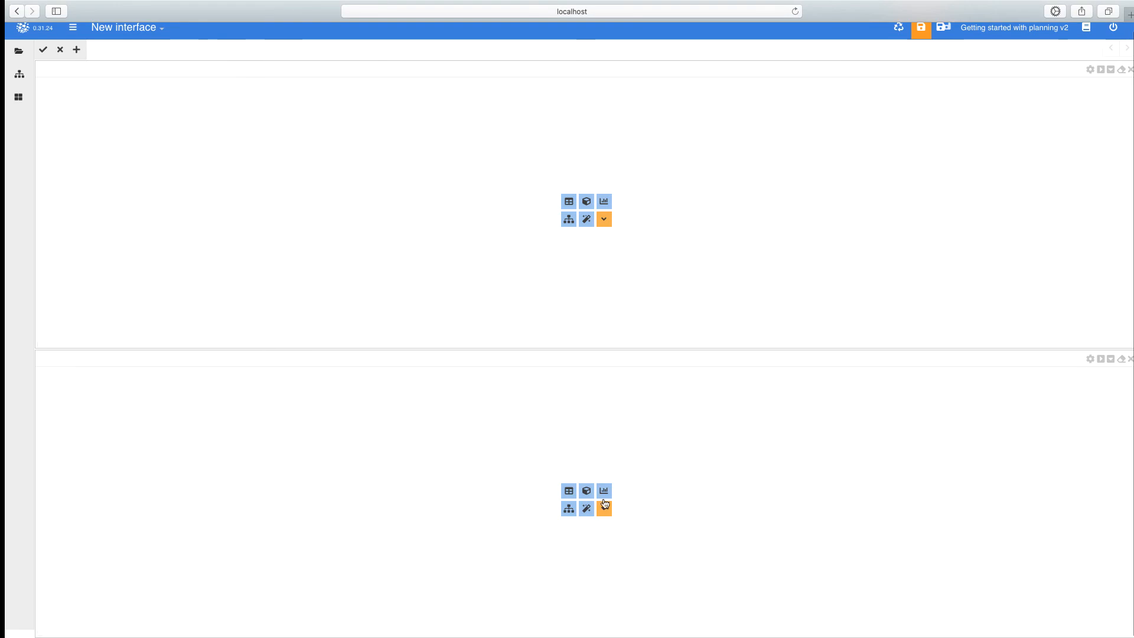
left_click(570, 513)
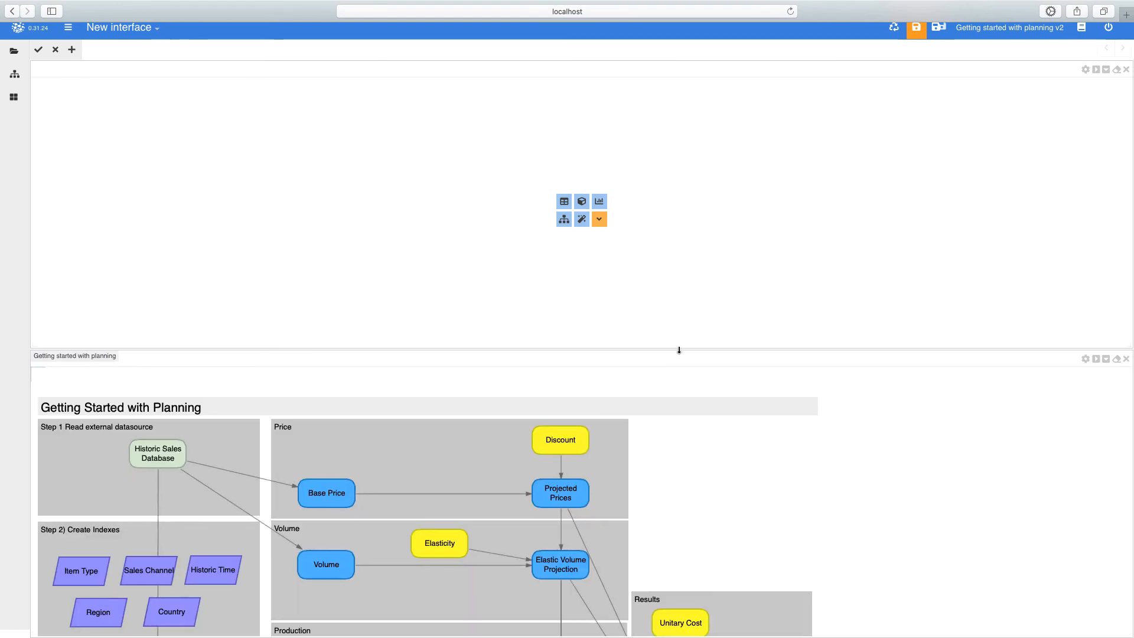
left_click_drag(680, 350, 680, 427)
Split the empty panel above the diagram into a thin strip, a row of four equal panels, and a full-width panel.
left_click(1106, 69)
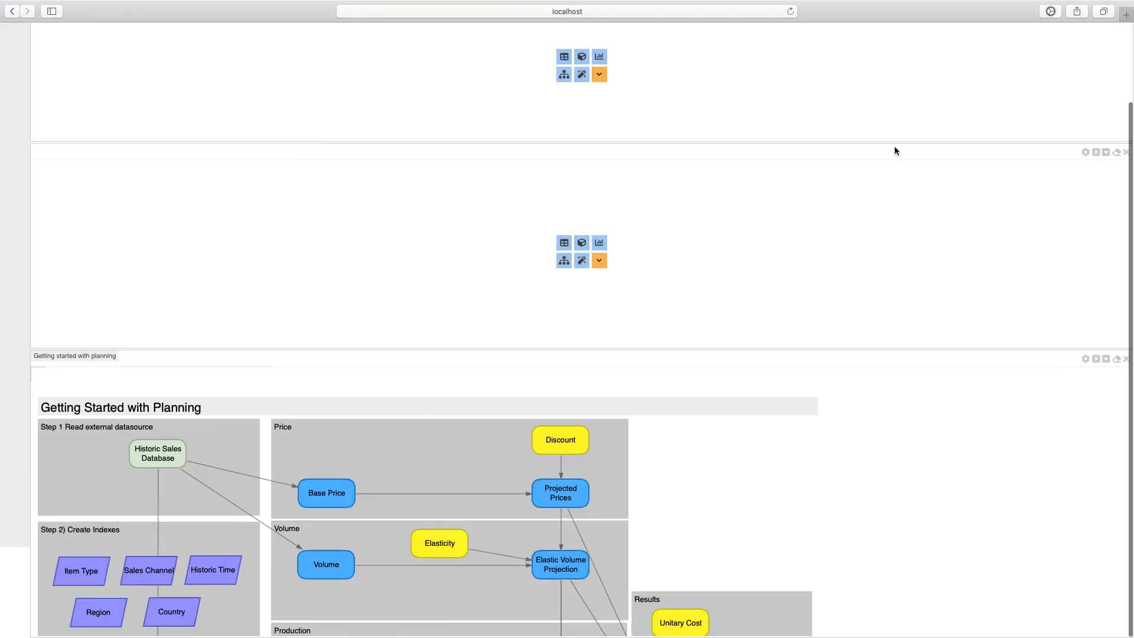
left_click_drag(786, 141, 785, 69)
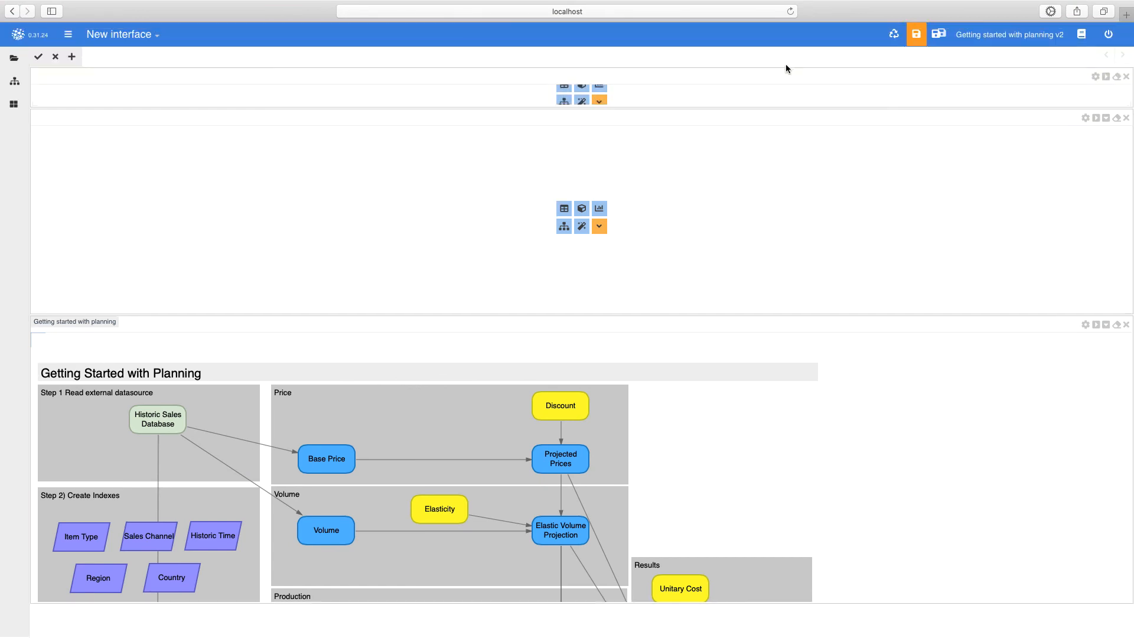
left_click(1108, 120)
left_click(1098, 119)
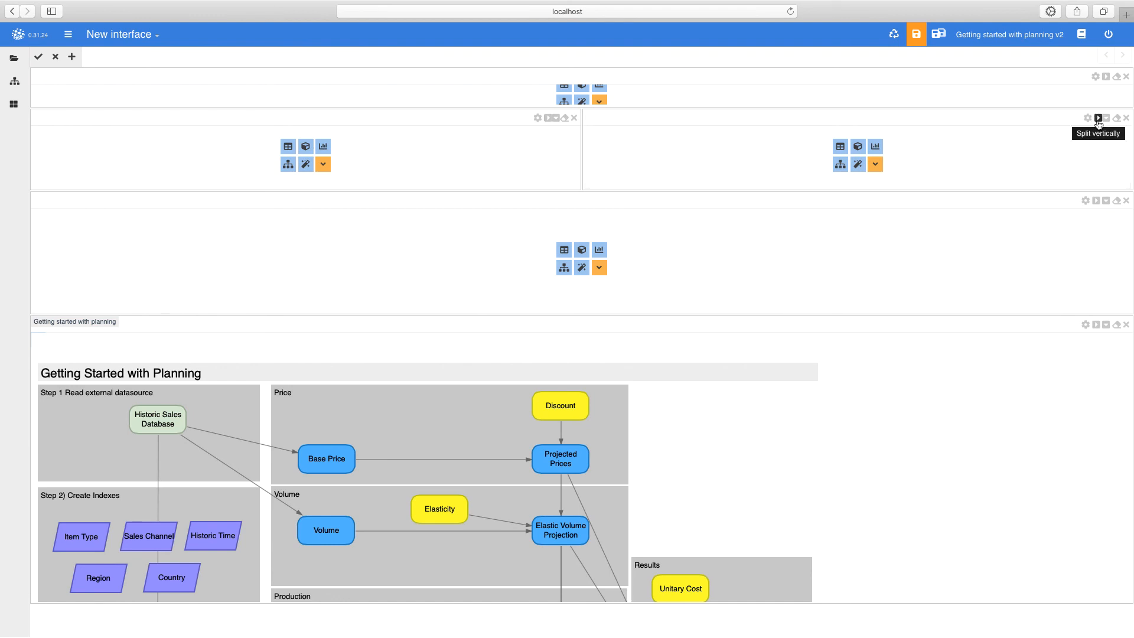
left_click(1098, 119)
left_click(548, 118)
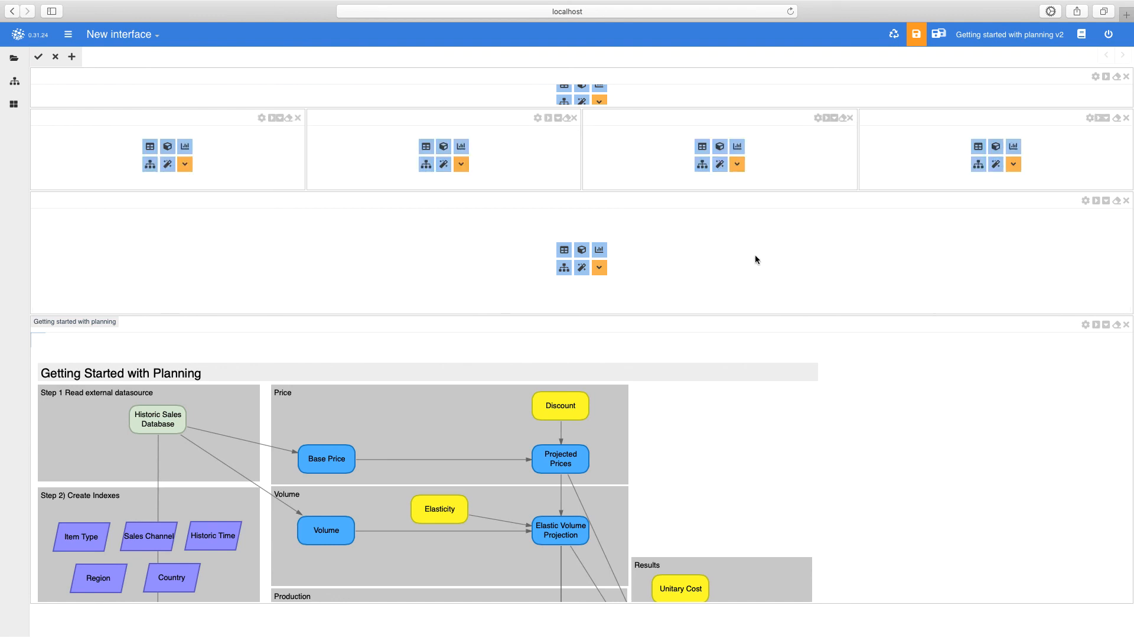
Place the Item Type index in the thin top strip and the Discount table in the first panel of the four-panel row.
left_click_drag(96, 539, 485, 97)
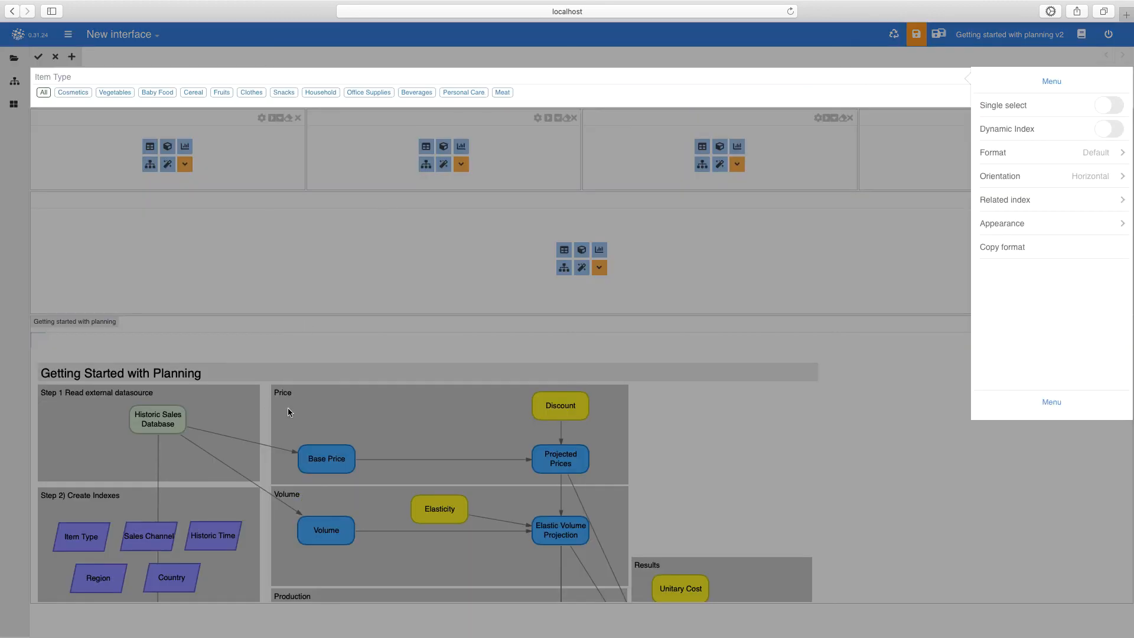
left_click(472, 441)
left_click_drag(552, 409, 255, 166)
left_click(490, 495)
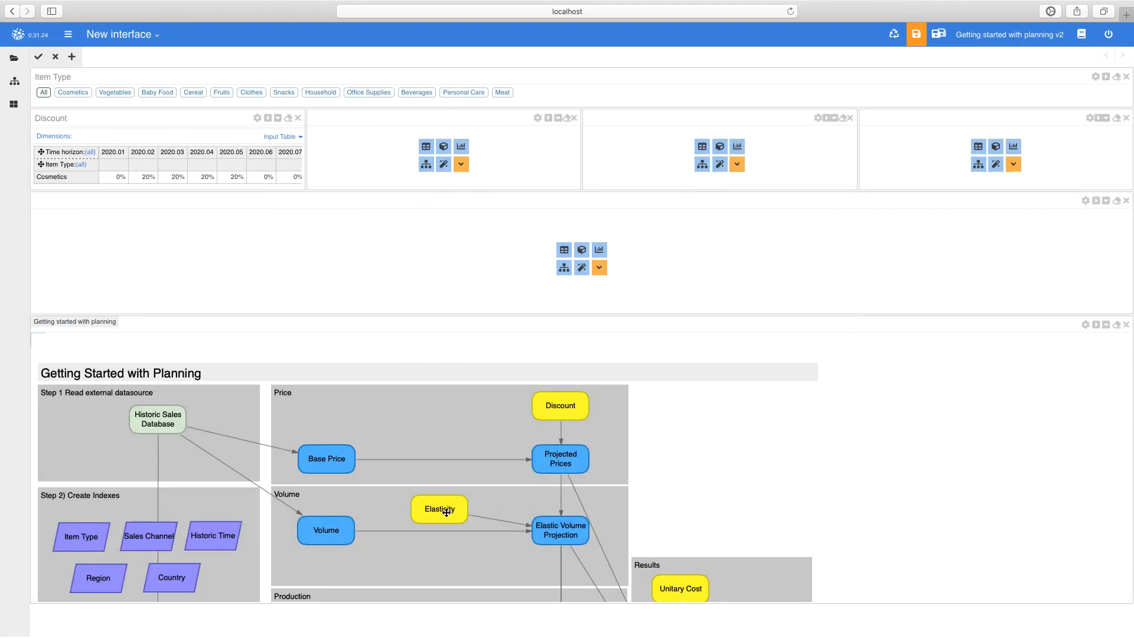
Place the Elasticity table in the second panel of the row and the Unitary Cost table in the third.
left_click_drag(437, 508, 391, 153)
left_click(669, 534)
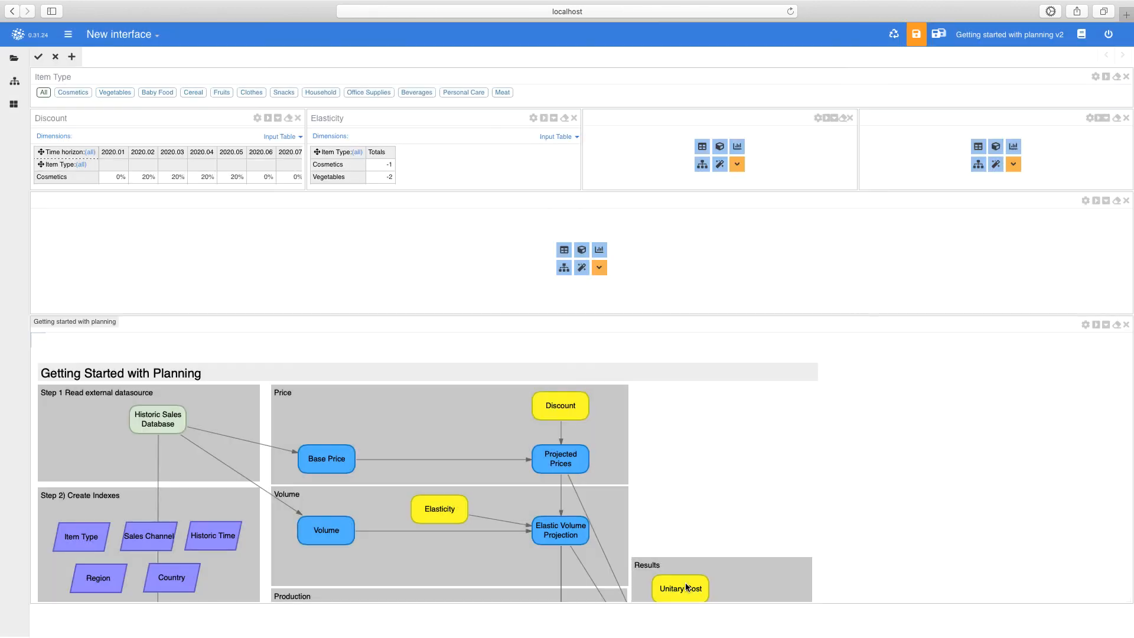
left_click_drag(685, 588, 661, 152)
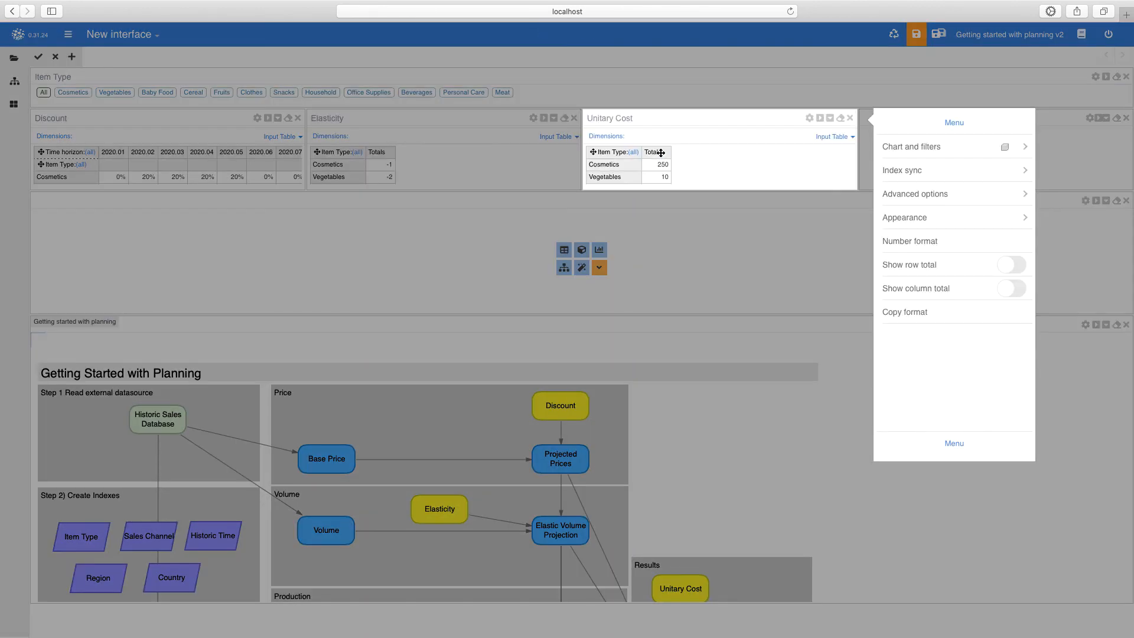
left_click(696, 486)
Place the Production table in the fourth panel, split that panel side by side, and fill the new one with Initial Stock.
scroll(693, 391, "down", 5)
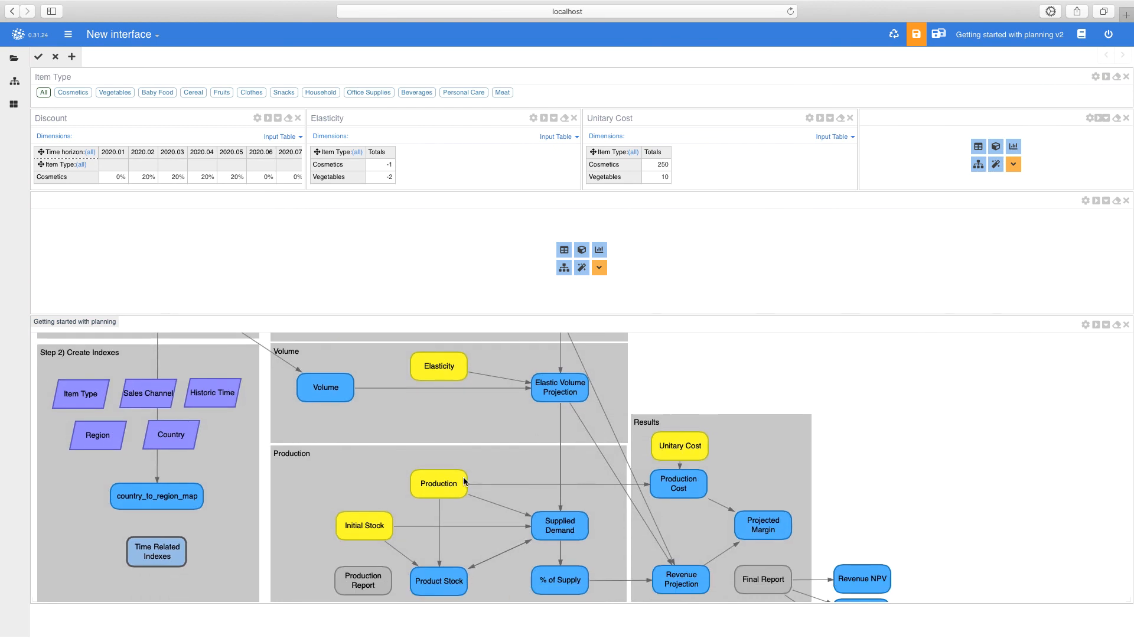
left_click_drag(440, 483, 922, 174)
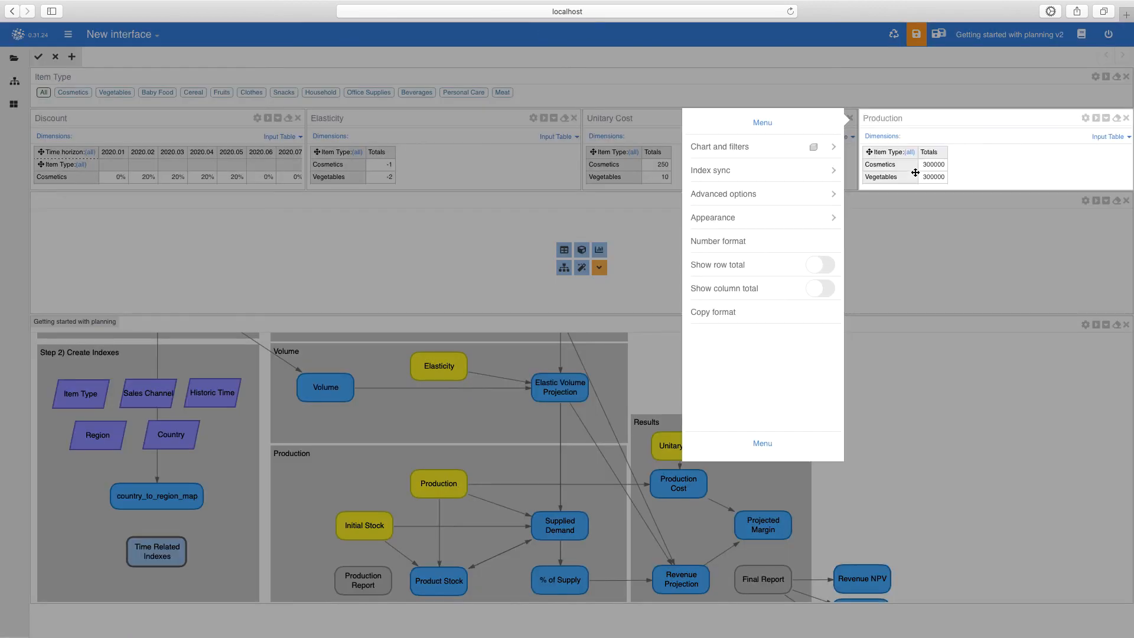
left_click(1100, 118)
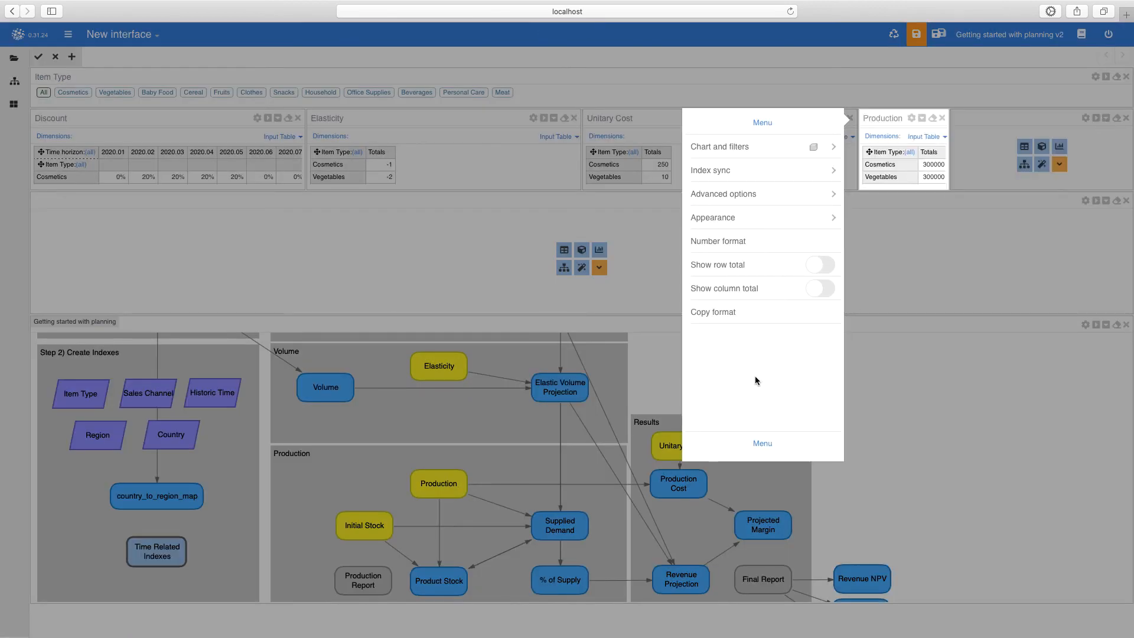
left_click(495, 506)
left_click_drag(356, 527, 990, 168)
left_click(1019, 281)
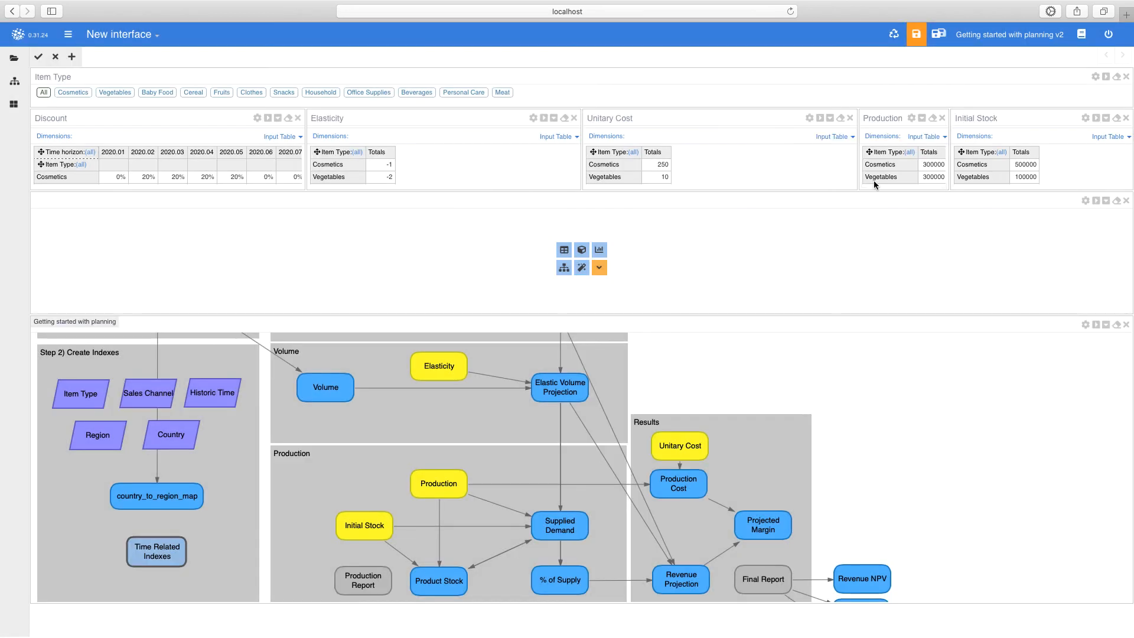
Rebalance the input row by widening the Production and Discount panels and narrowing Unitary Cost and Elasticity.
left_click_drag(858, 185, 780, 184)
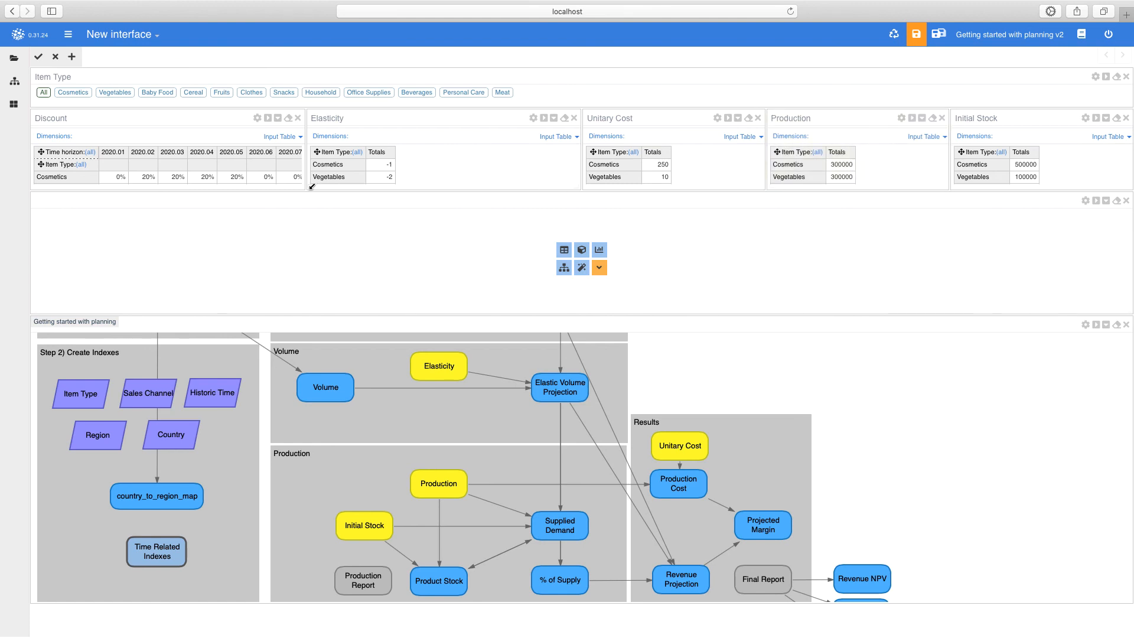
left_click_drag(310, 185, 431, 188)
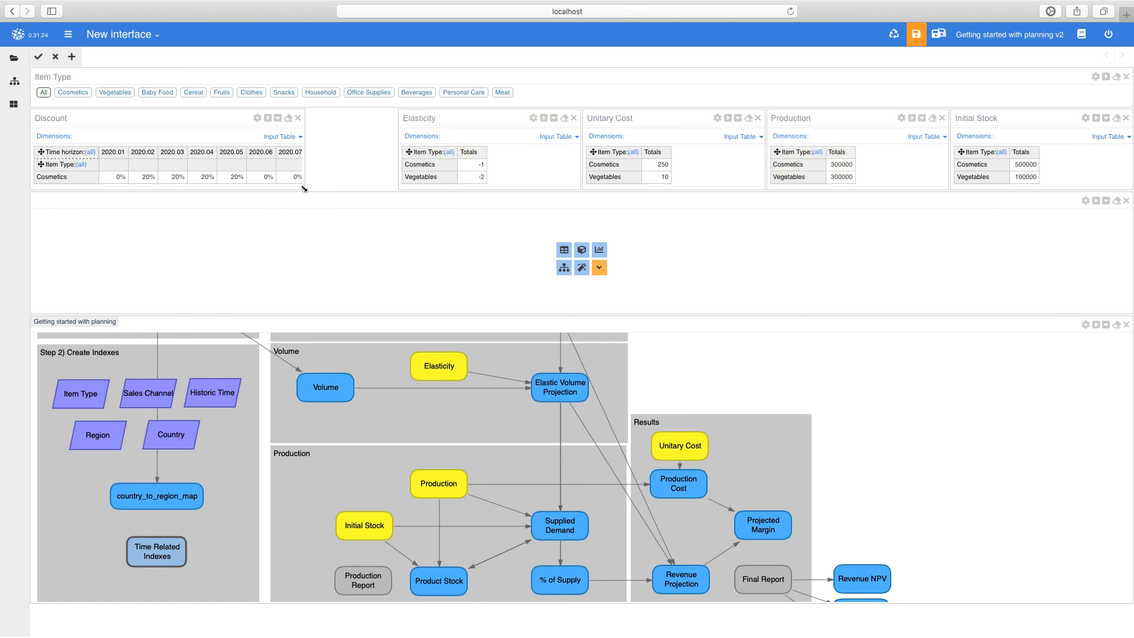
left_click_drag(304, 188, 394, 187)
Make the empty full-width panel taller, split it into two columns, and divide the right column into two stacked panels.
left_click_drag(695, 314, 685, 442)
left_click(1098, 204)
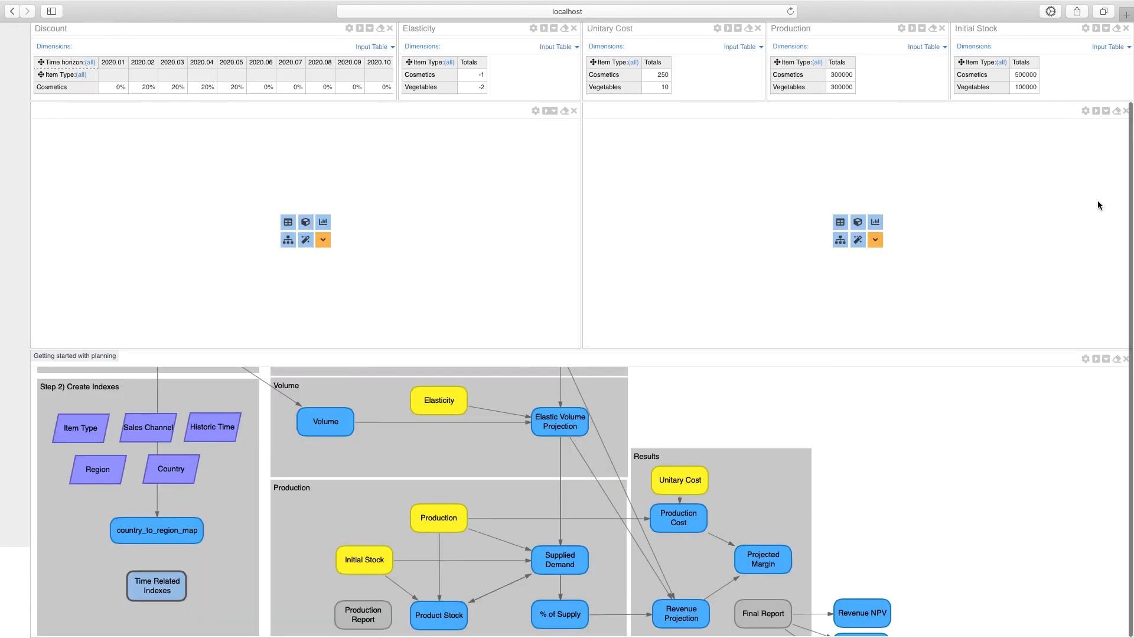
left_click(1107, 111)
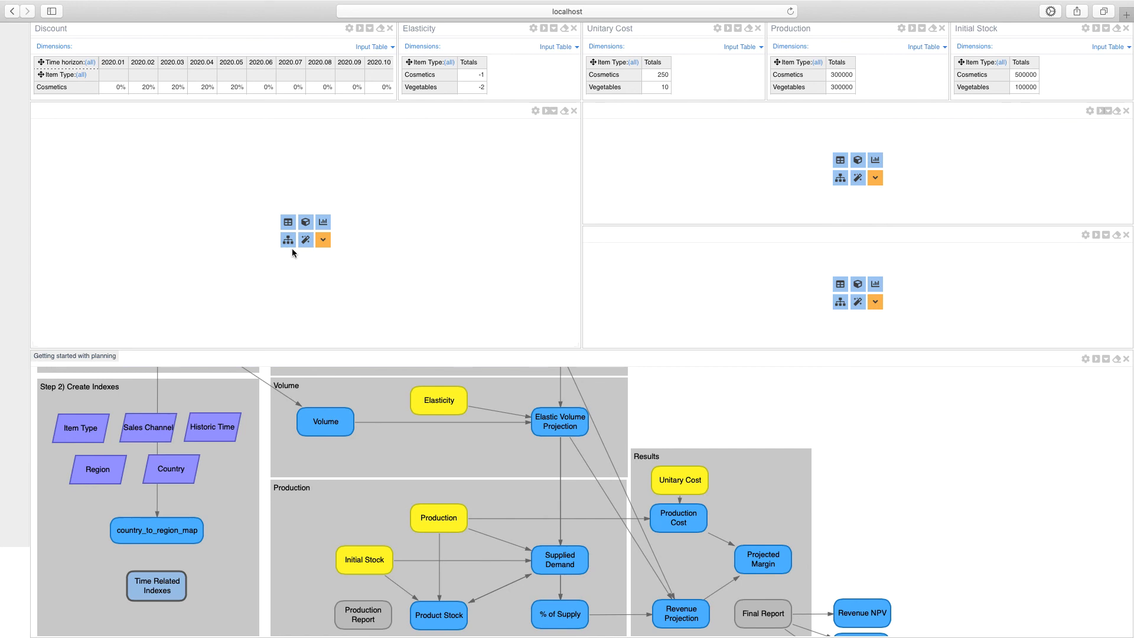
Show the Elastic Volume Projection node as a line chart in the empty left column panel.
left_click(323, 225)
type("elastic")
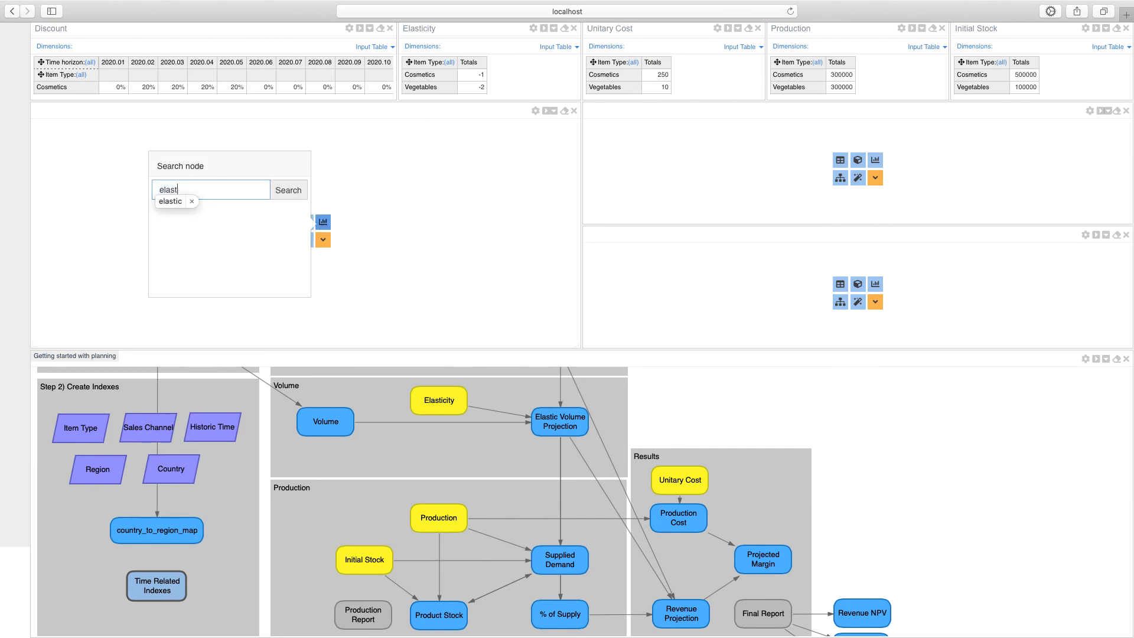
left_click(237, 217)
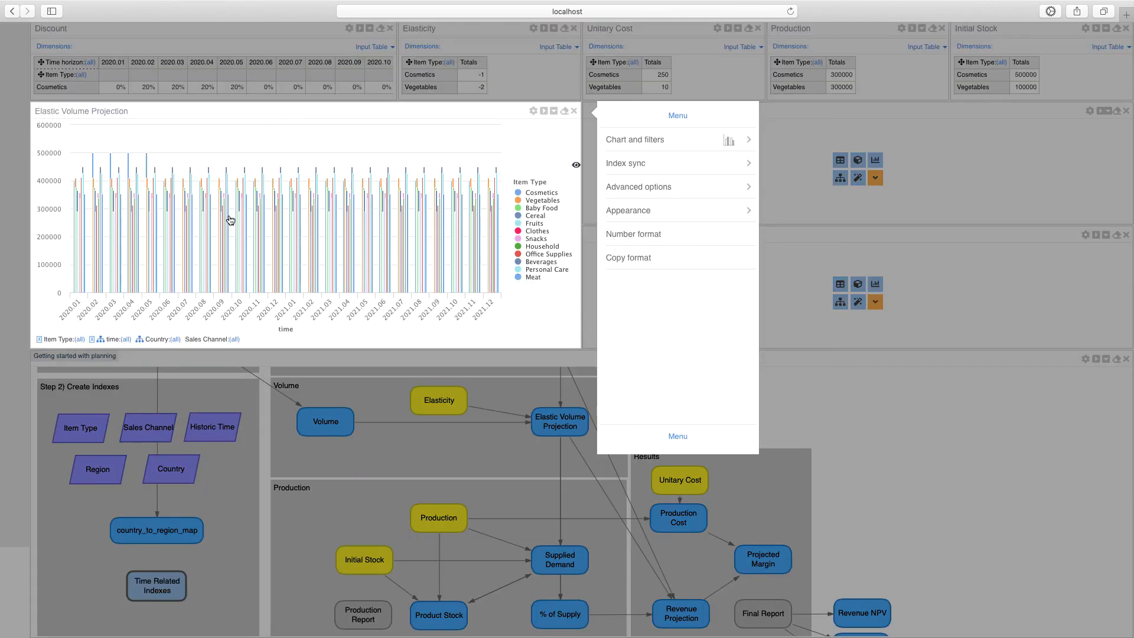
left_click(738, 145)
left_click(637, 171)
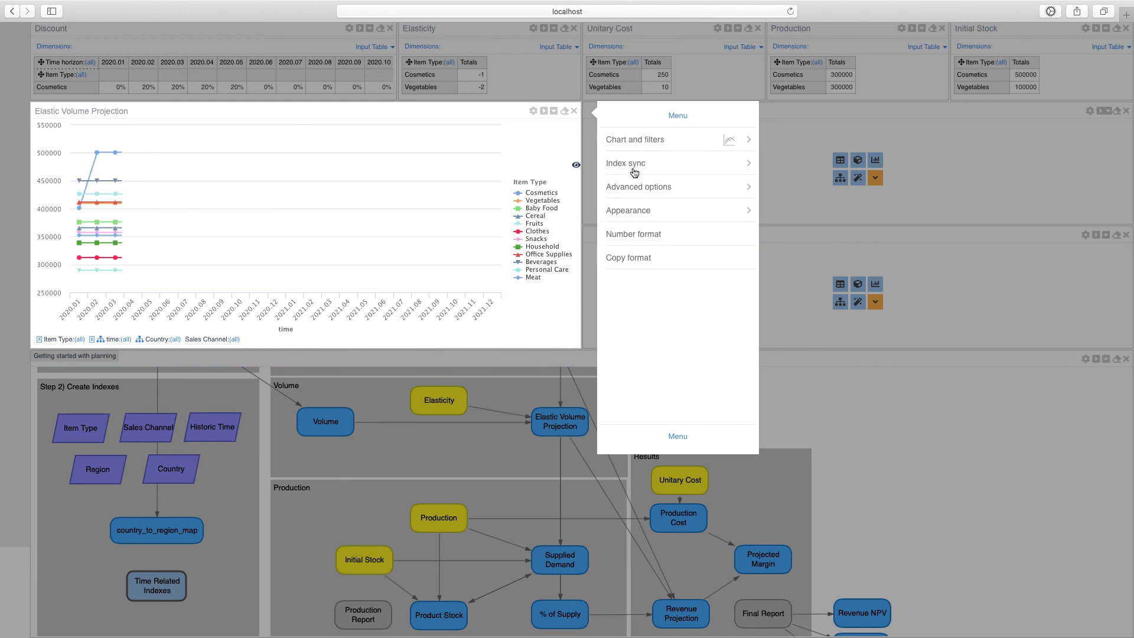
left_click(801, 201)
Show the Production Report node as a table in the upper stacked panel and as a column chart in the lower one.
left_click(839, 159)
type("prod")
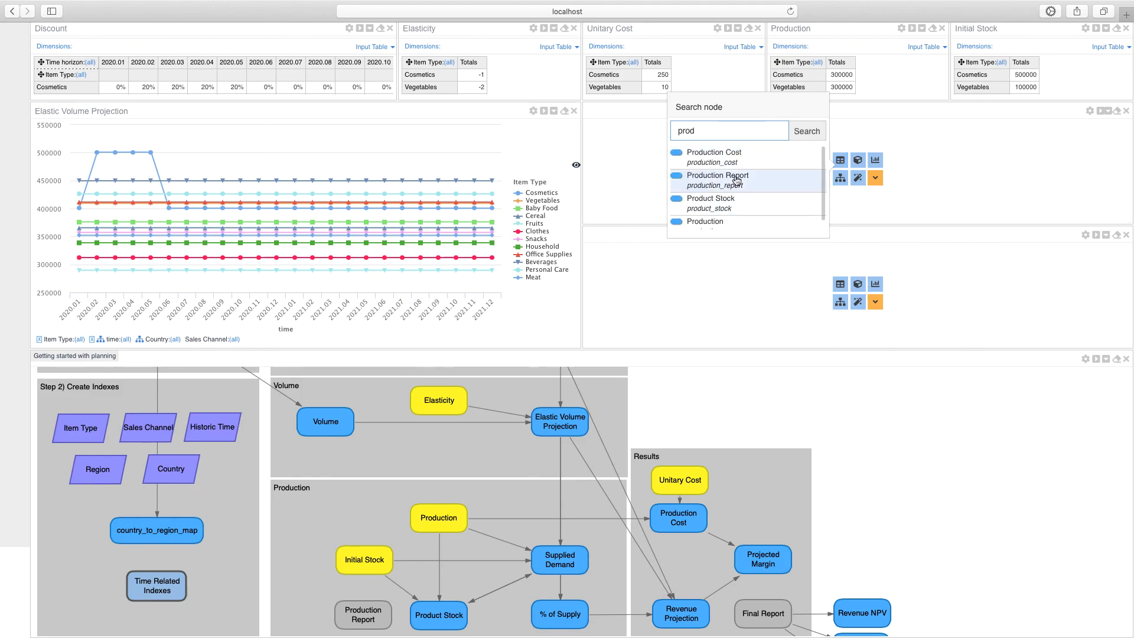
left_click(734, 175)
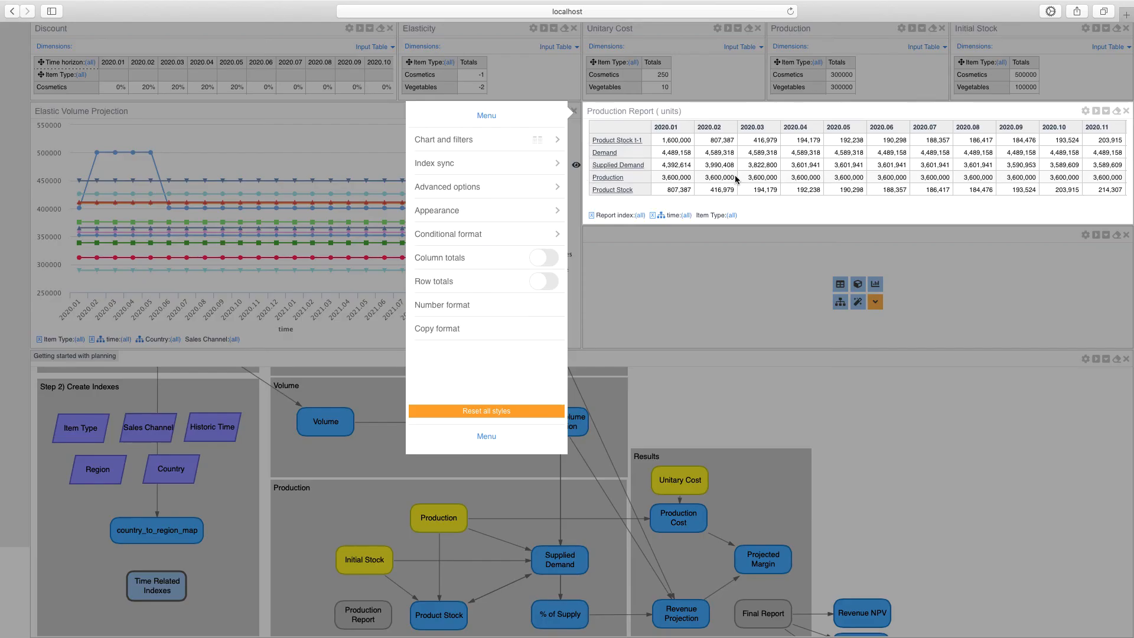
left_click(900, 303)
left_click(875, 284)
type("prod")
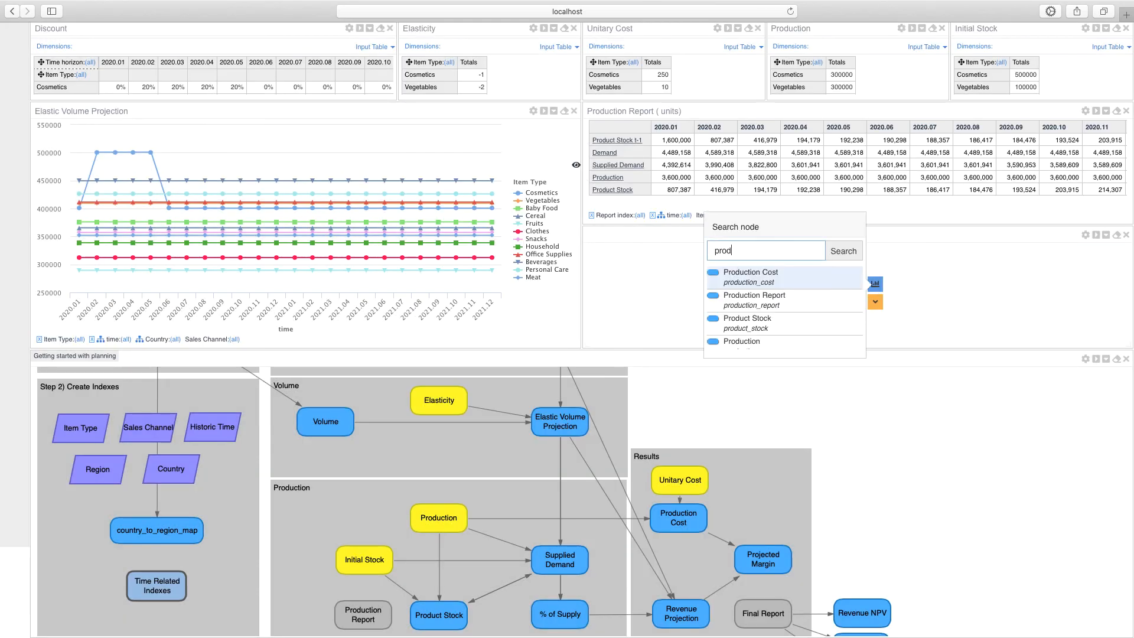
left_click(767, 290)
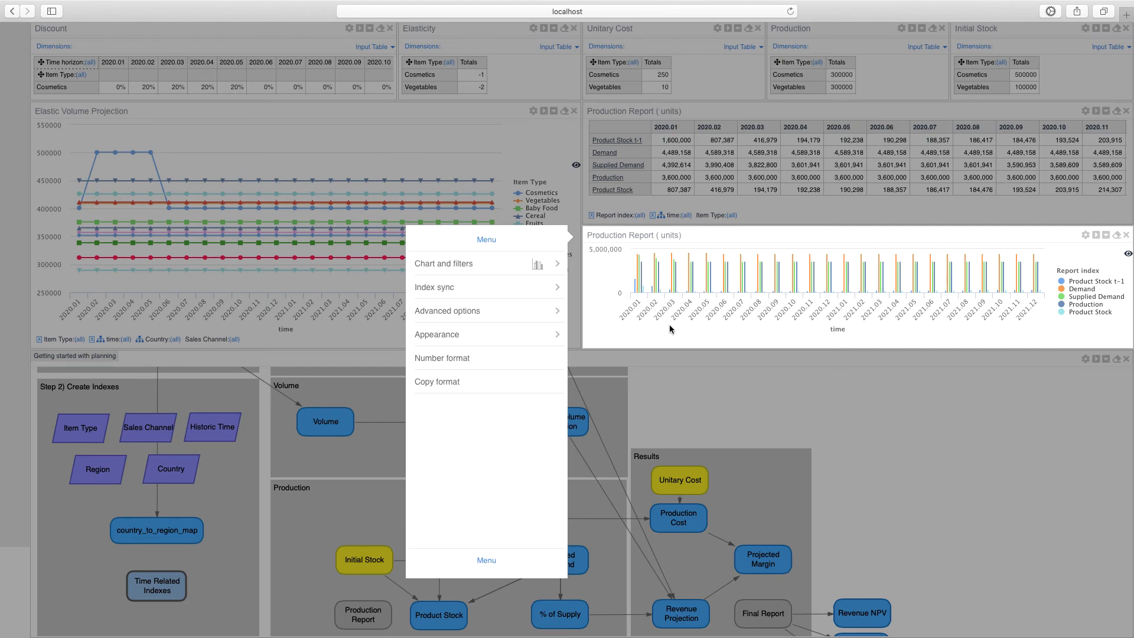
Extend the Production Report chart downward and stretch the Elastic Volume Projection panel to the same bottom edge.
left_click_drag(685, 349, 685, 472)
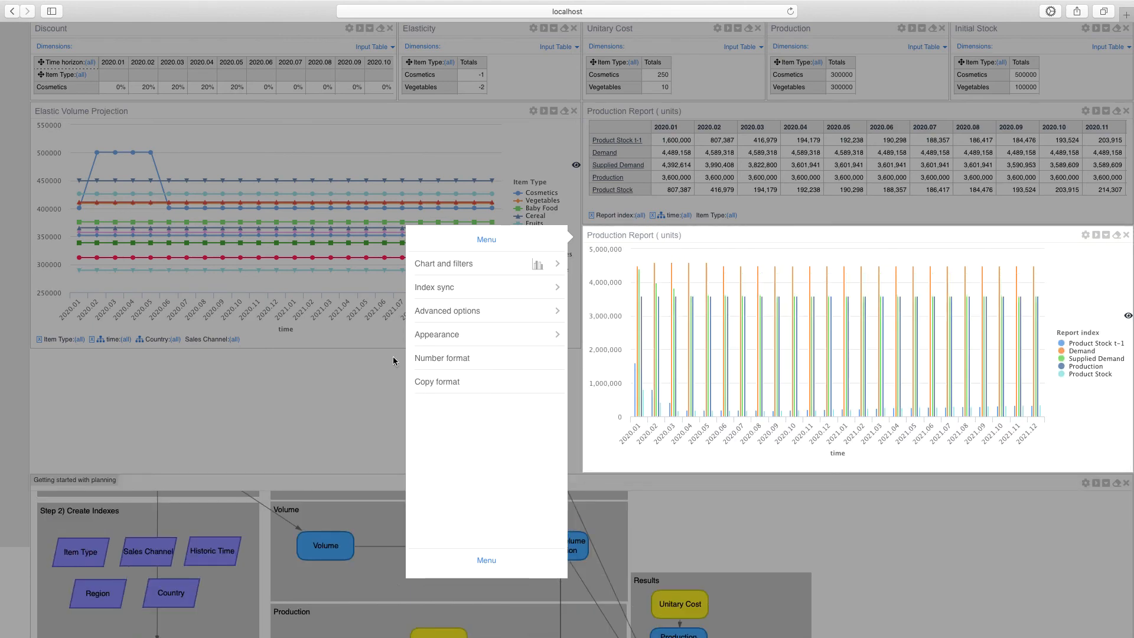
left_click(384, 346)
left_click_drag(396, 349, 393, 471)
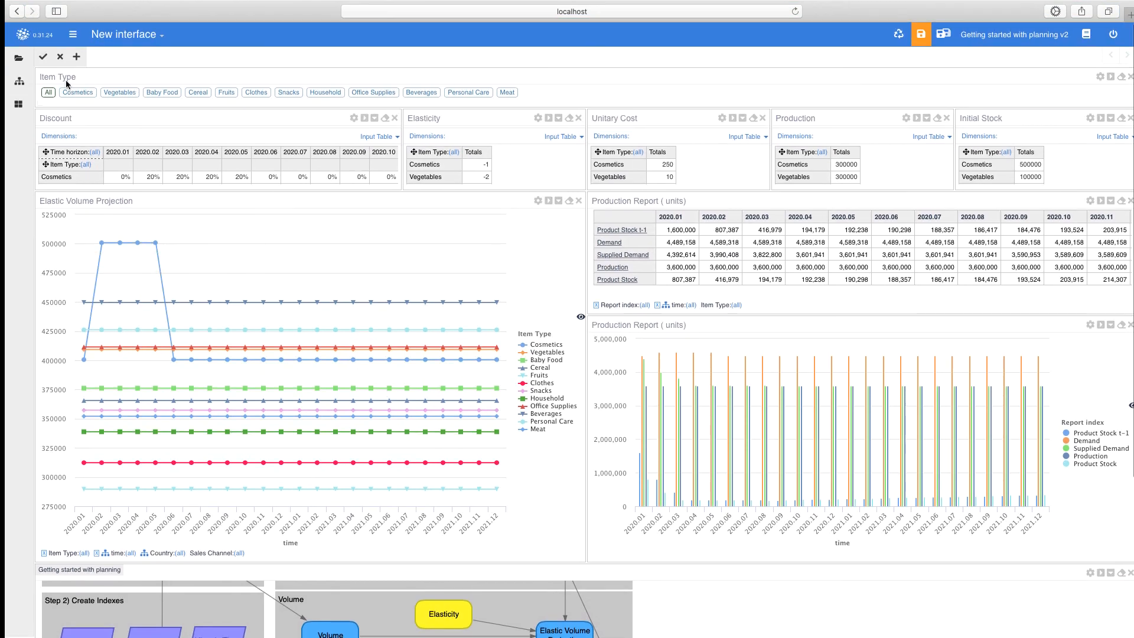
Filter the dashboard to Cosmetics and switch the Elastic Volume Projection chart from the Country to the Region level.
left_click(76, 94)
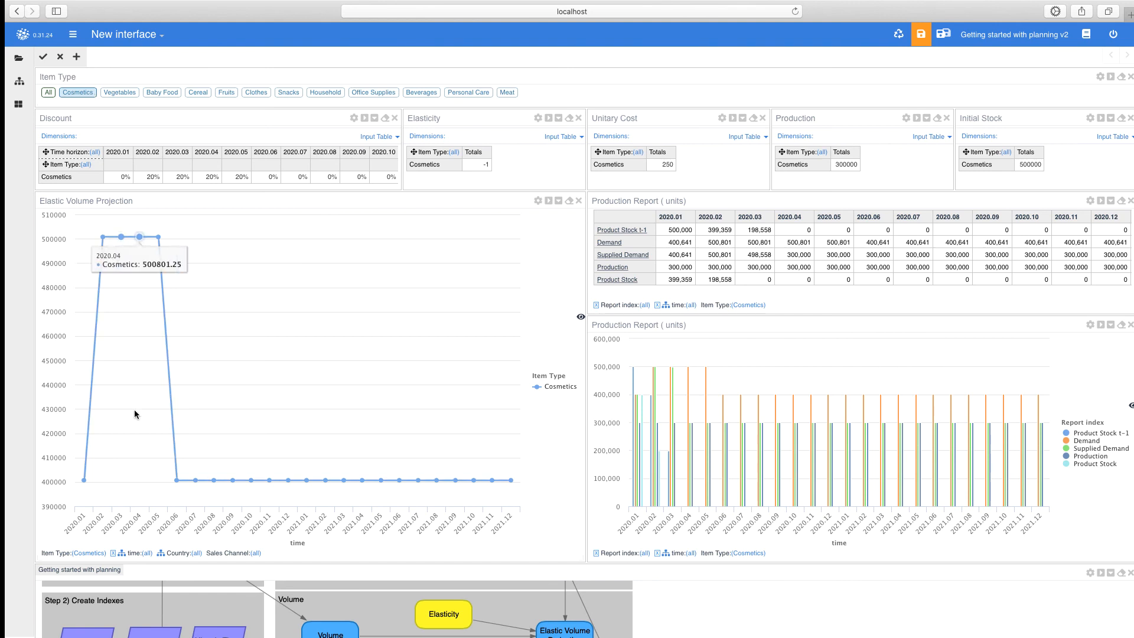
left_click(161, 555)
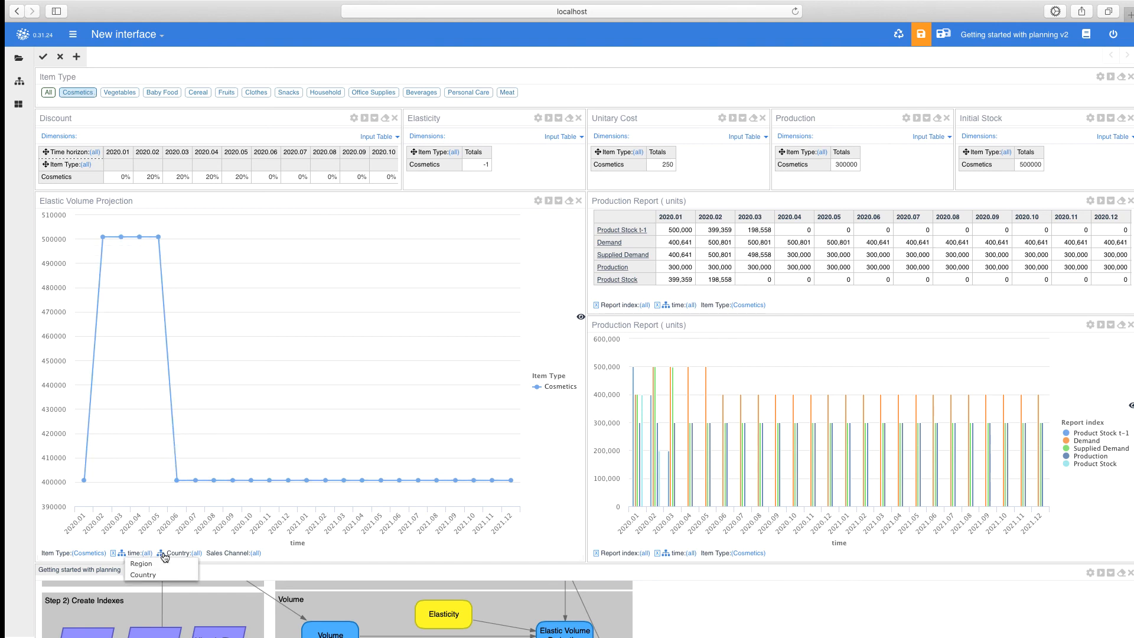
left_click(159, 562)
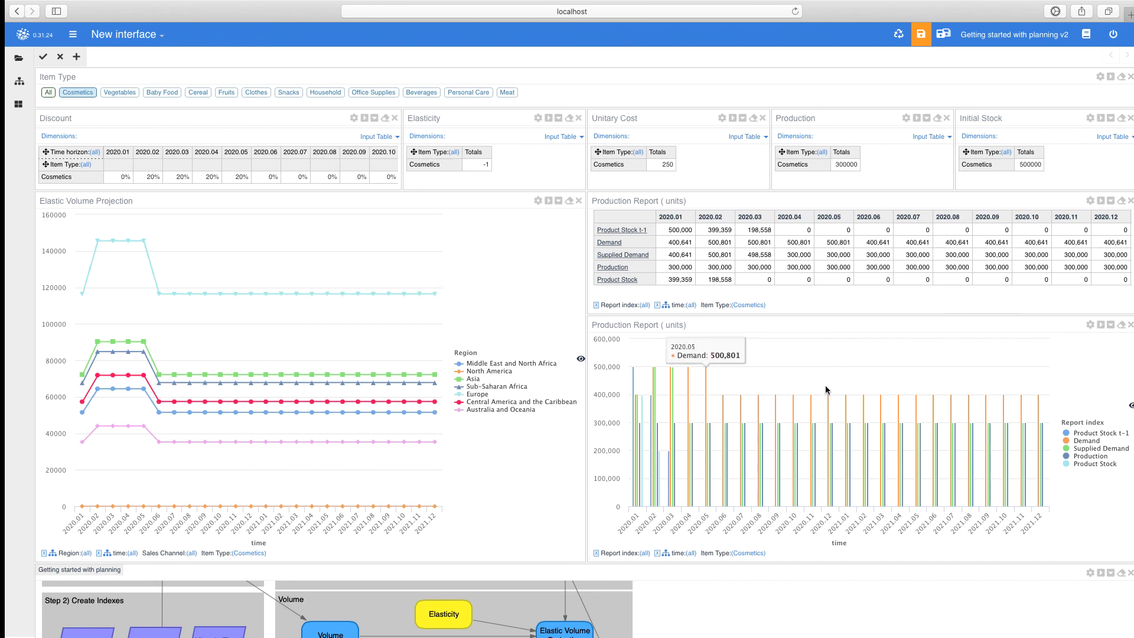
Zoom the Production Report chart to 2020.01–2020.12, add Beverages to the Item Type selection, and finish editing the interface.
left_click_drag(826, 390, 619, 367)
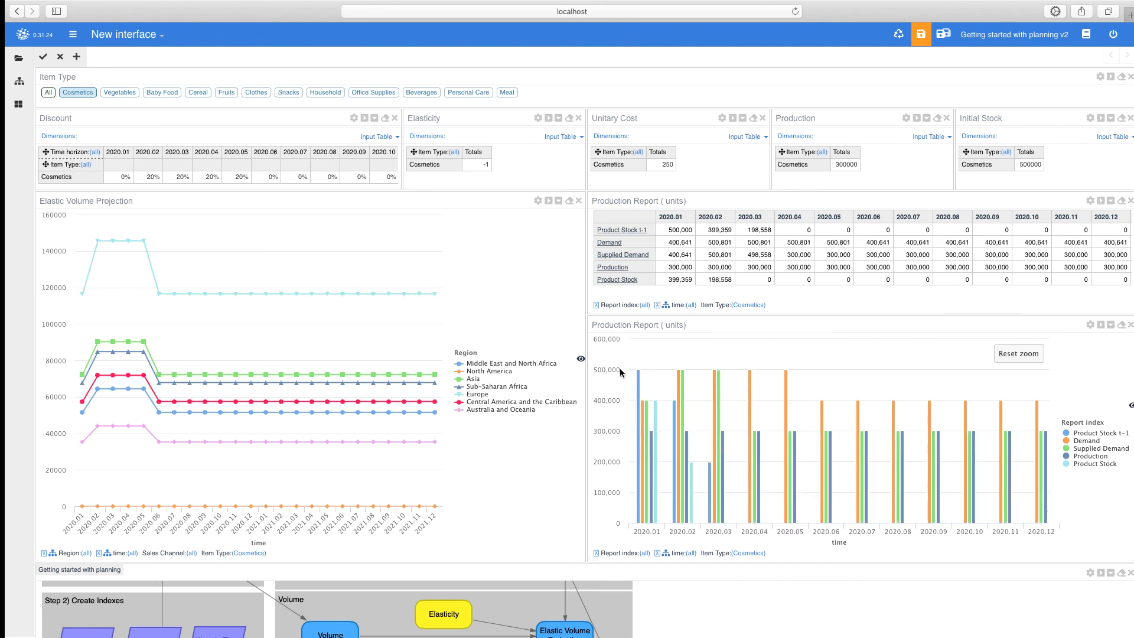
left_click(422, 93)
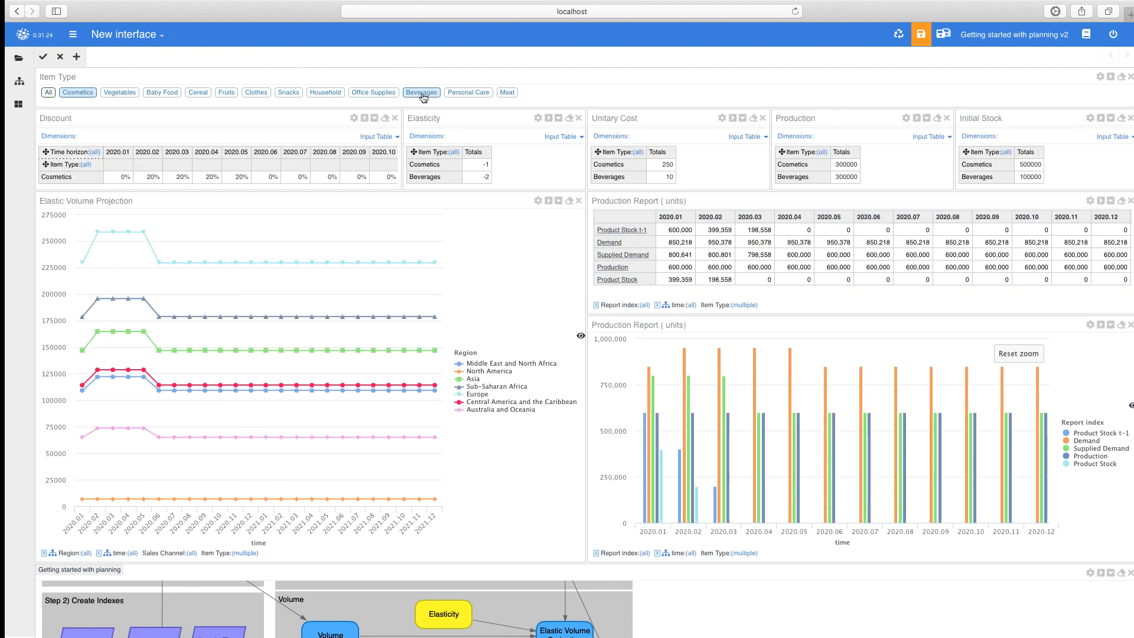
left_click(43, 57)
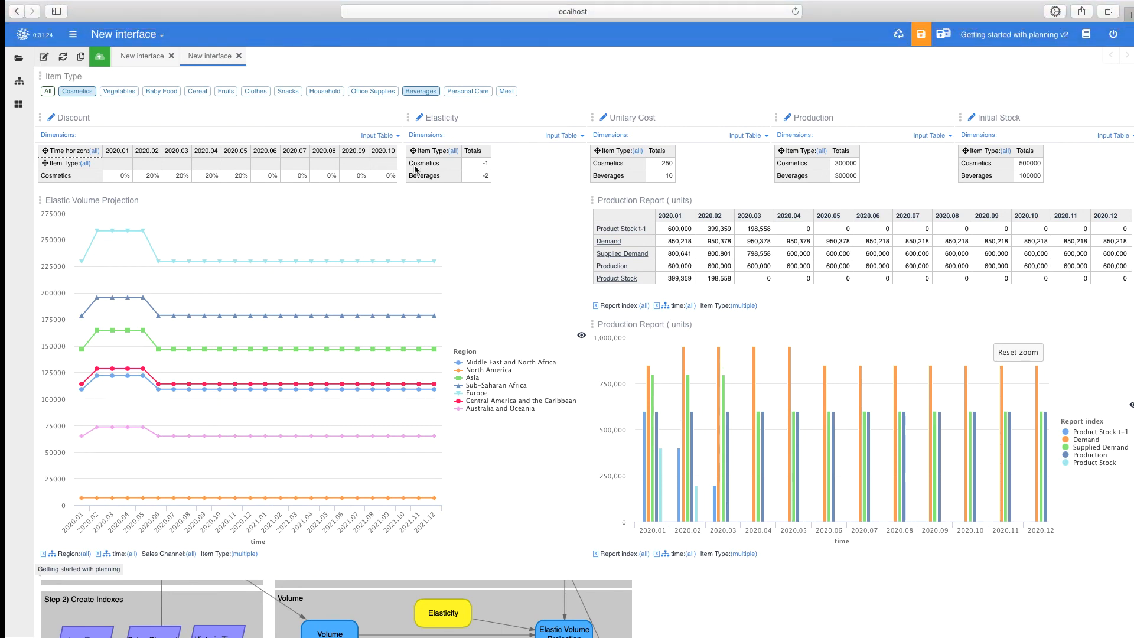
Return to My Interfaces and open the Planning UI interface.
left_click(21, 108)
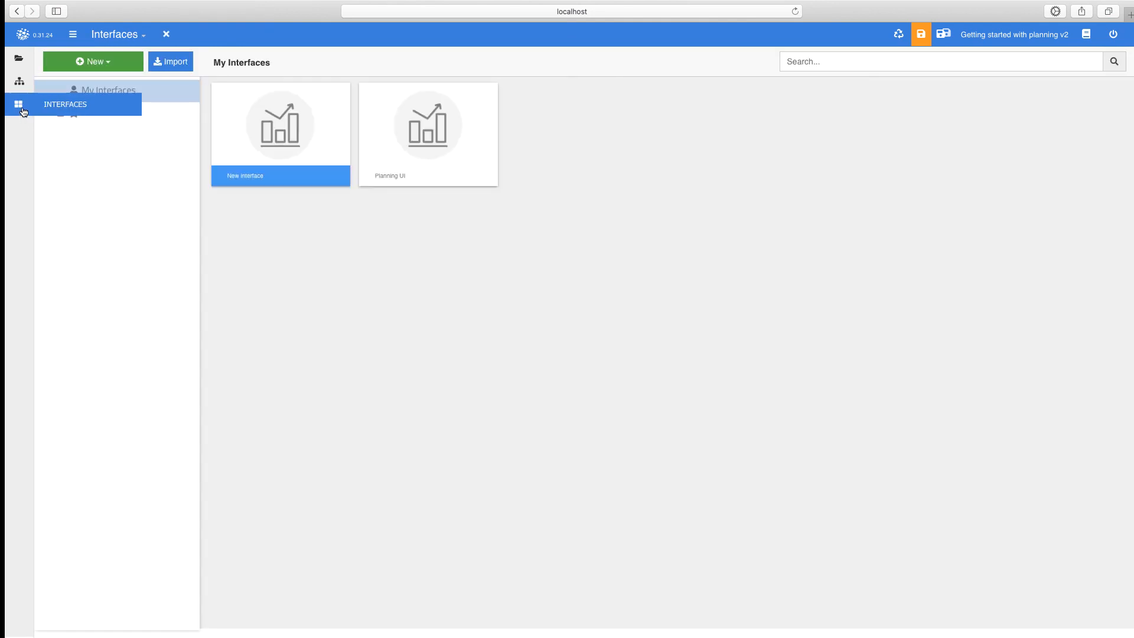
left_click(424, 152)
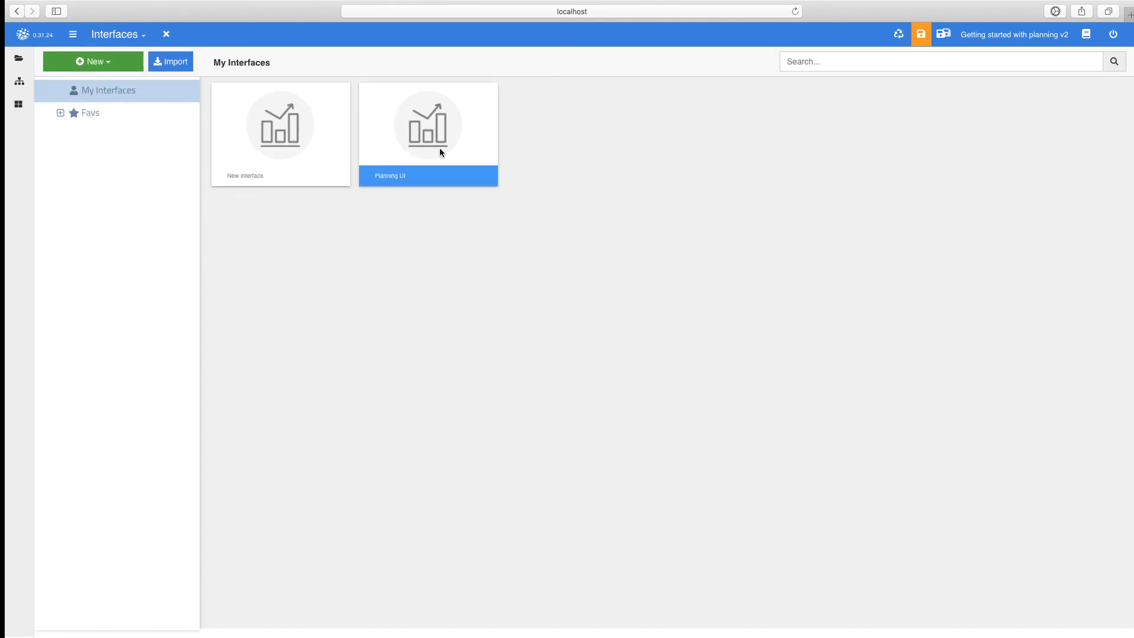
double_click(440, 153)
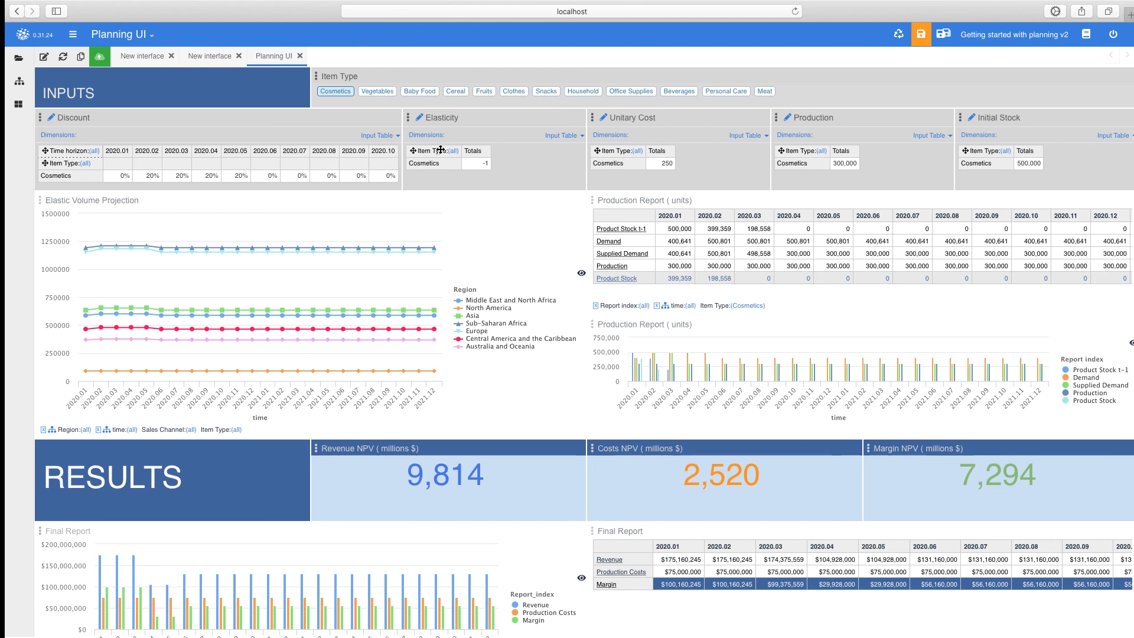
Filter the interface to Vegetables, set its 2020.03 discount to 30%, and accept the change.
left_click(370, 91)
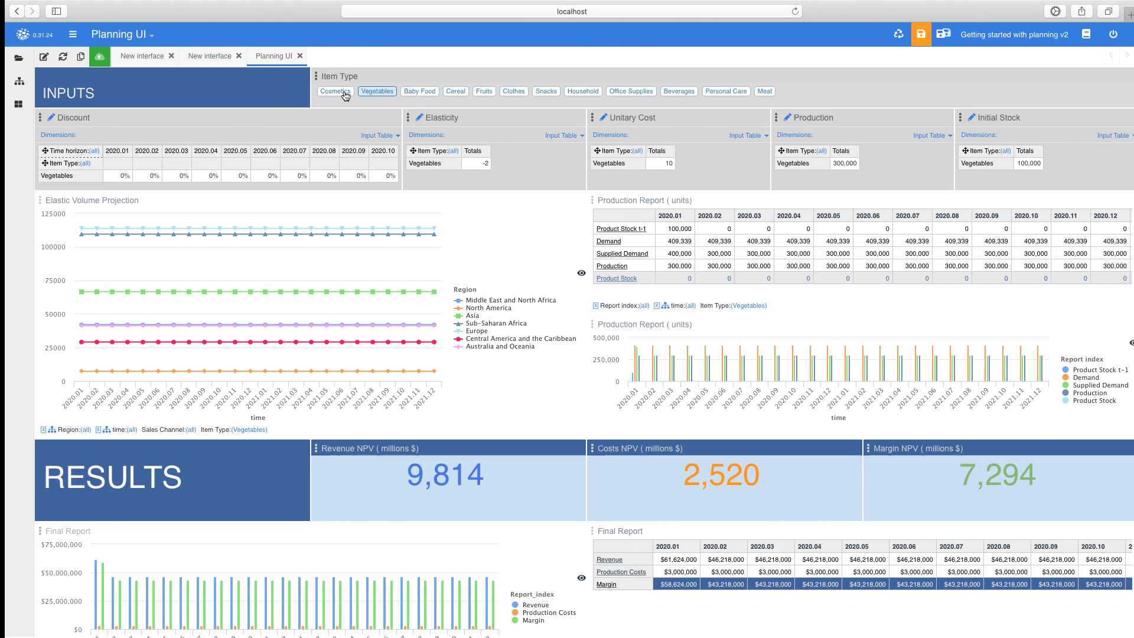
double_click(179, 175)
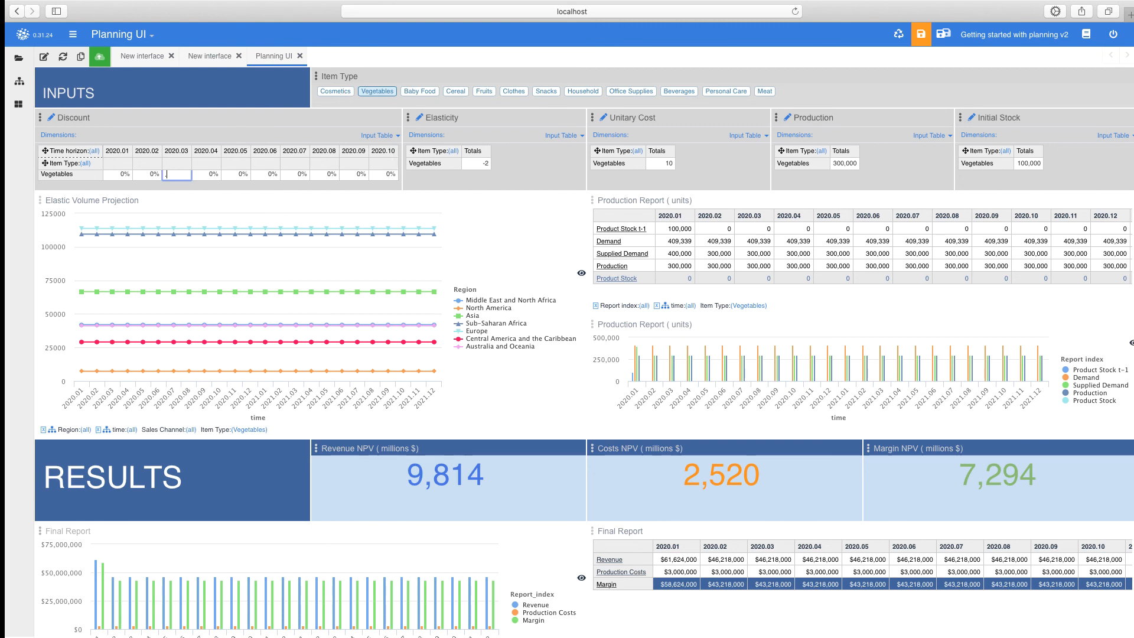
type("30")
key("Return")
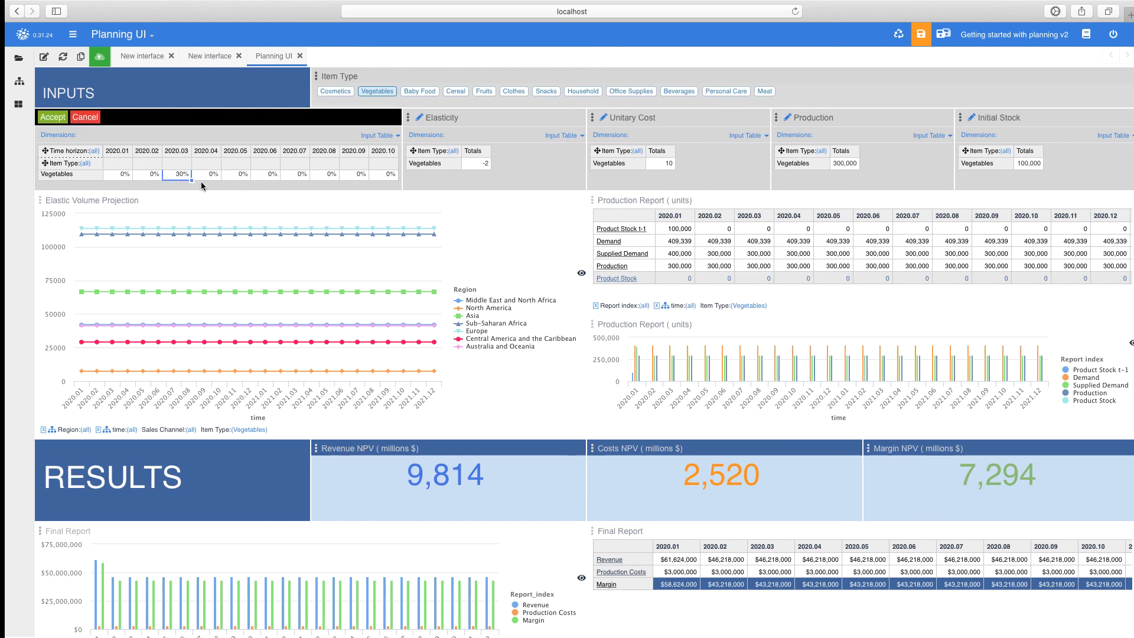
left_click(53, 118)
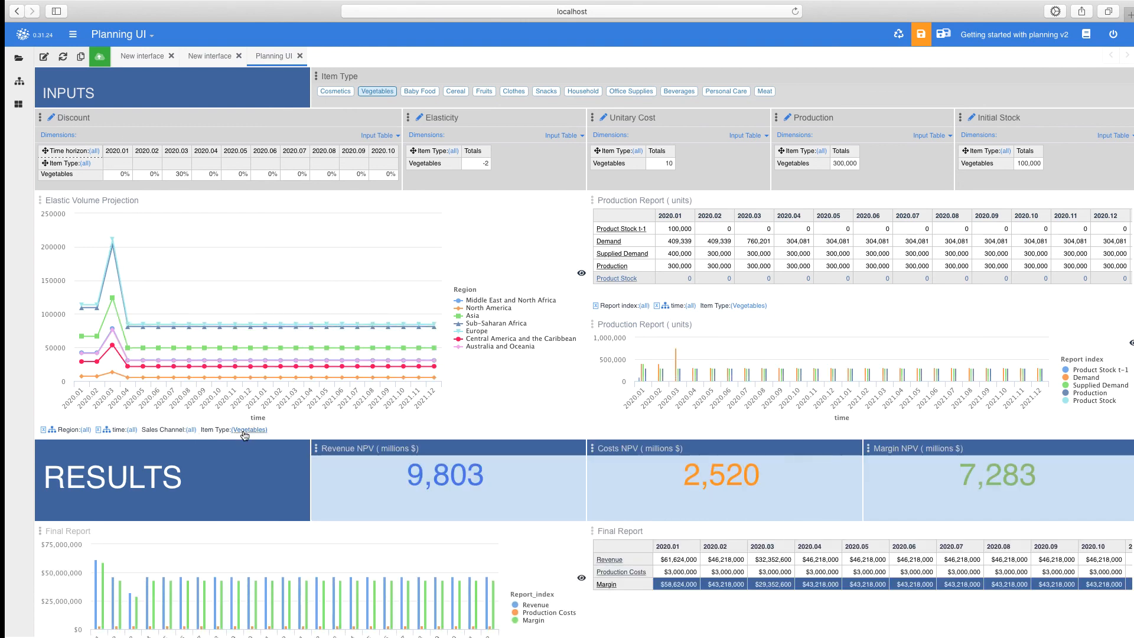
Extend the 30% Vegetables discount from 2020.03 through 2020.05 and accept the change.
left_click(180, 174)
left_click_drag(193, 180, 243, 180)
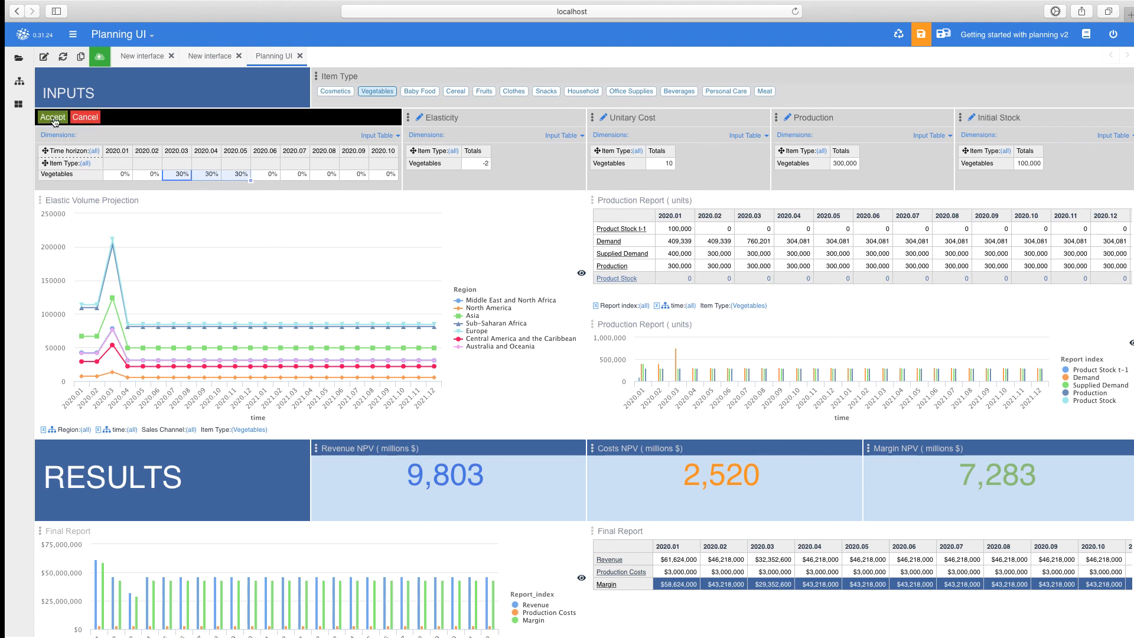
left_click(54, 120)
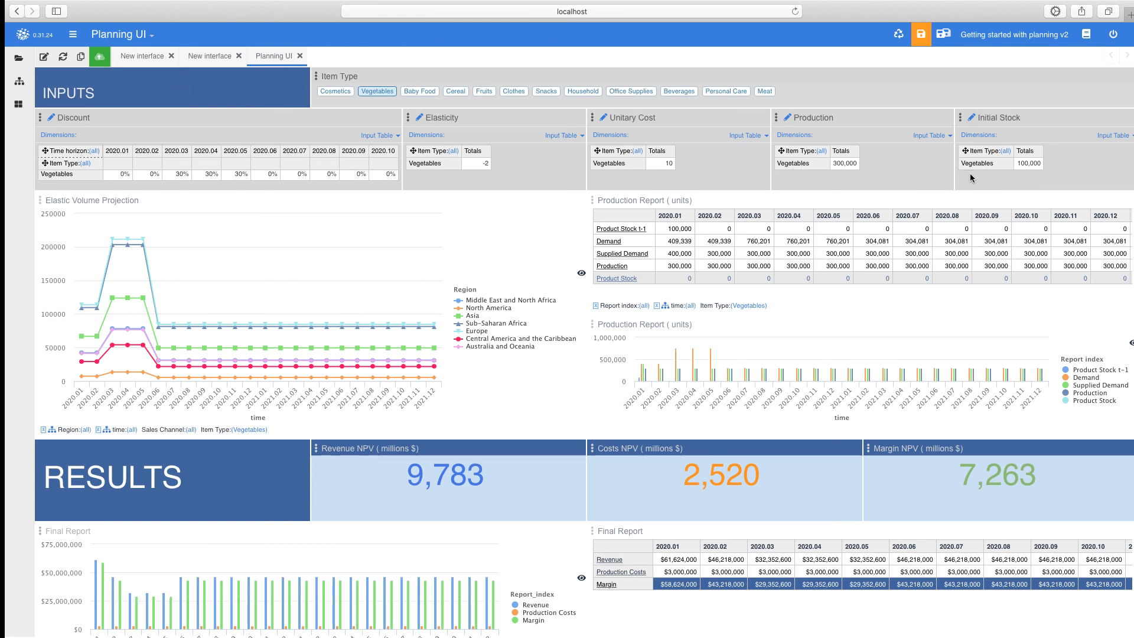
Set the Vegetables unitary cost to 70 and accept the change.
left_click(664, 163)
type("70")
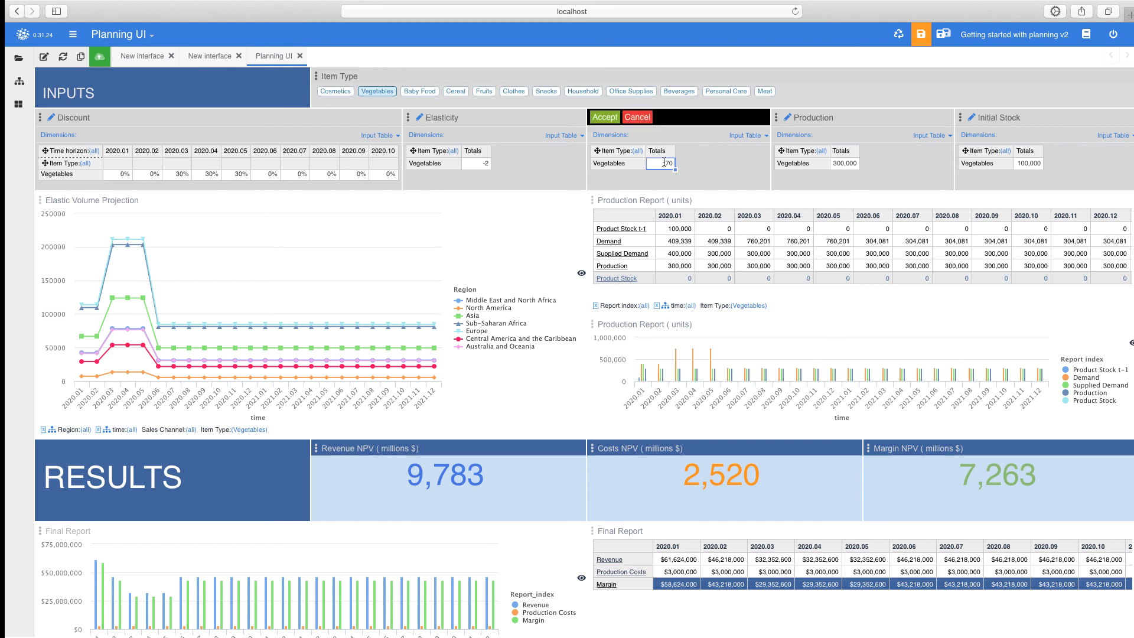
left_click(605, 117)
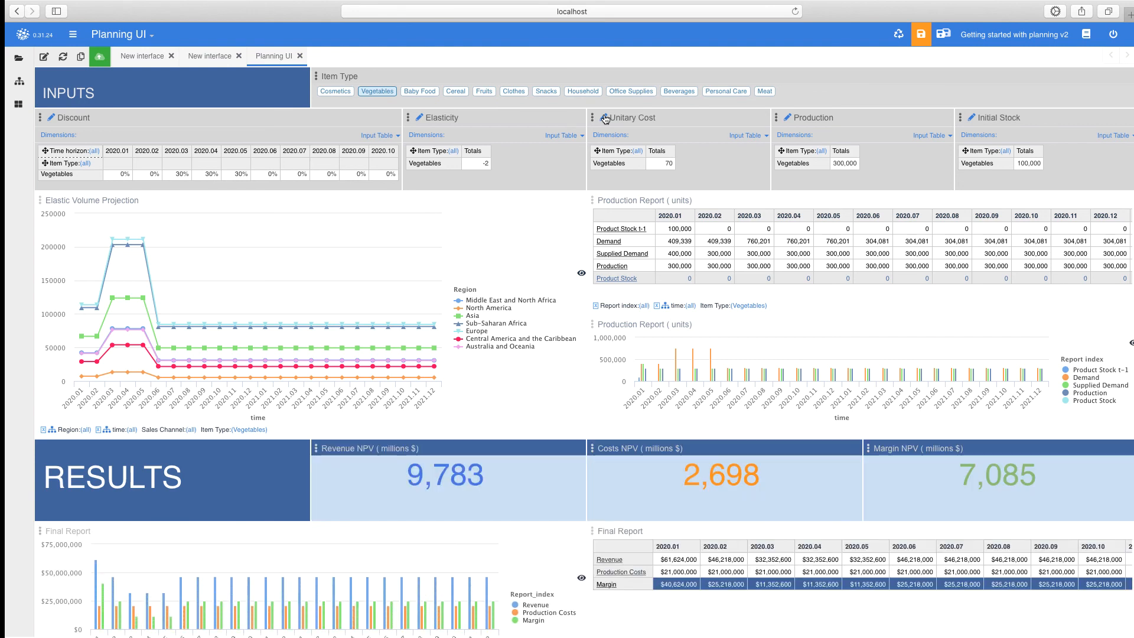
Raise the Vegetables unitary cost to 170 and accept the change.
left_click(658, 167)
type("1")
key("Return")
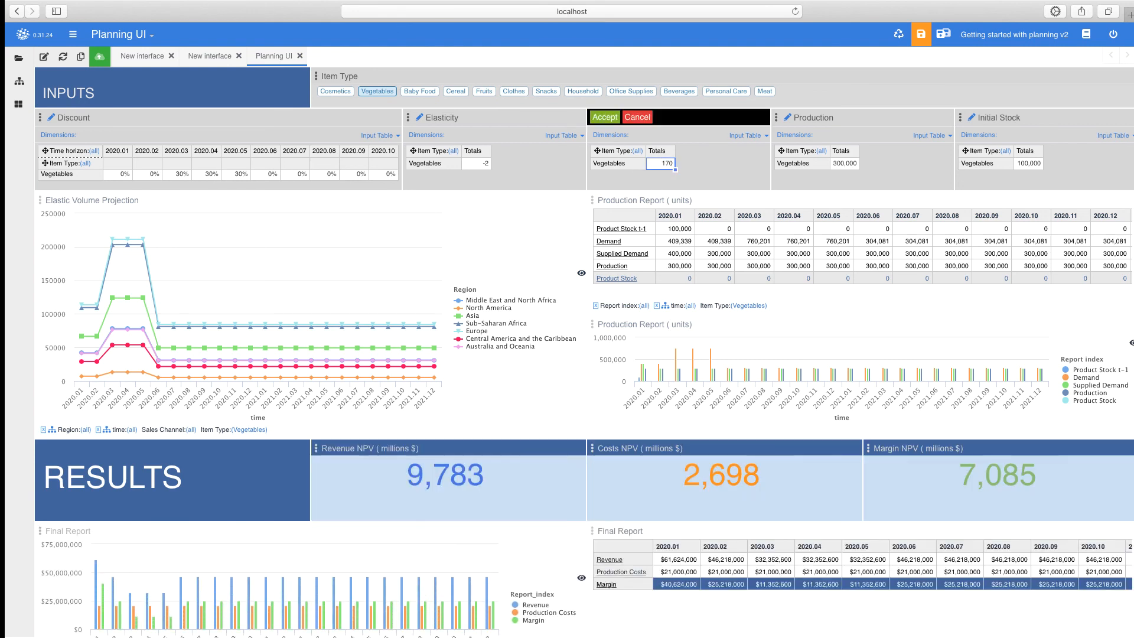
left_click(606, 118)
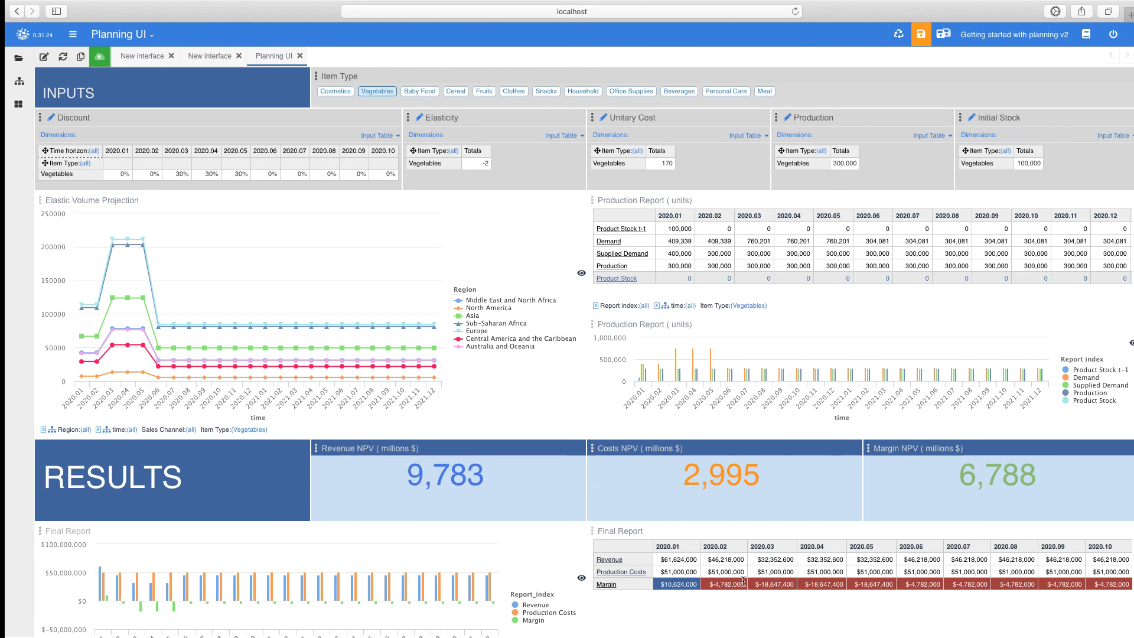
Publish the Planning UI interface to my.pyplan.org, saving the model, and open its shared link in a new window.
left_click(99, 57)
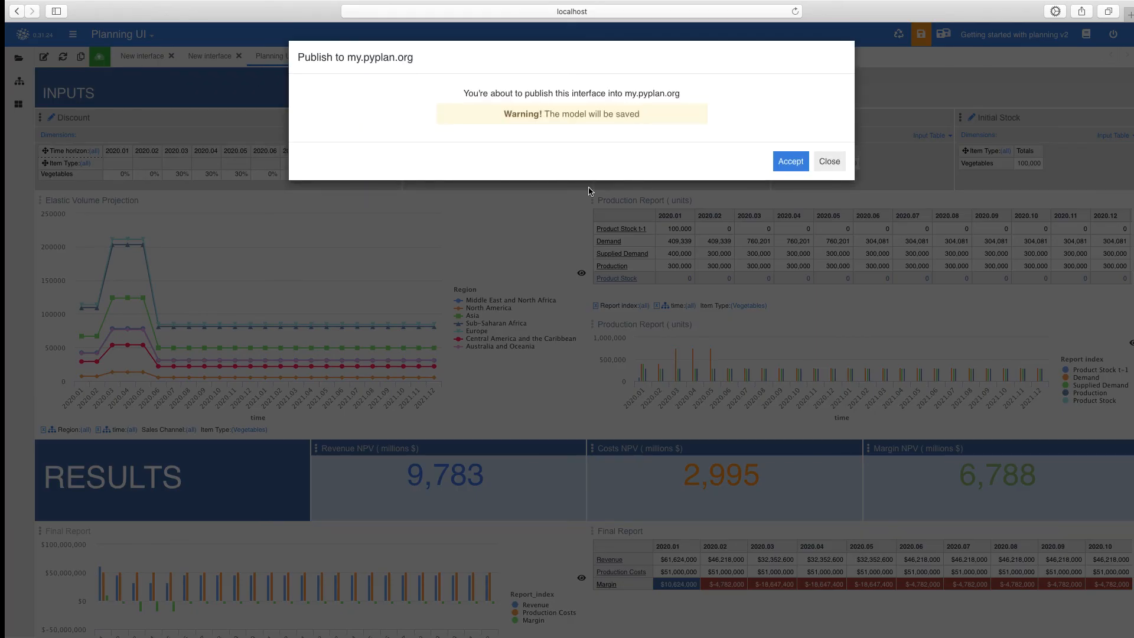
left_click(790, 163)
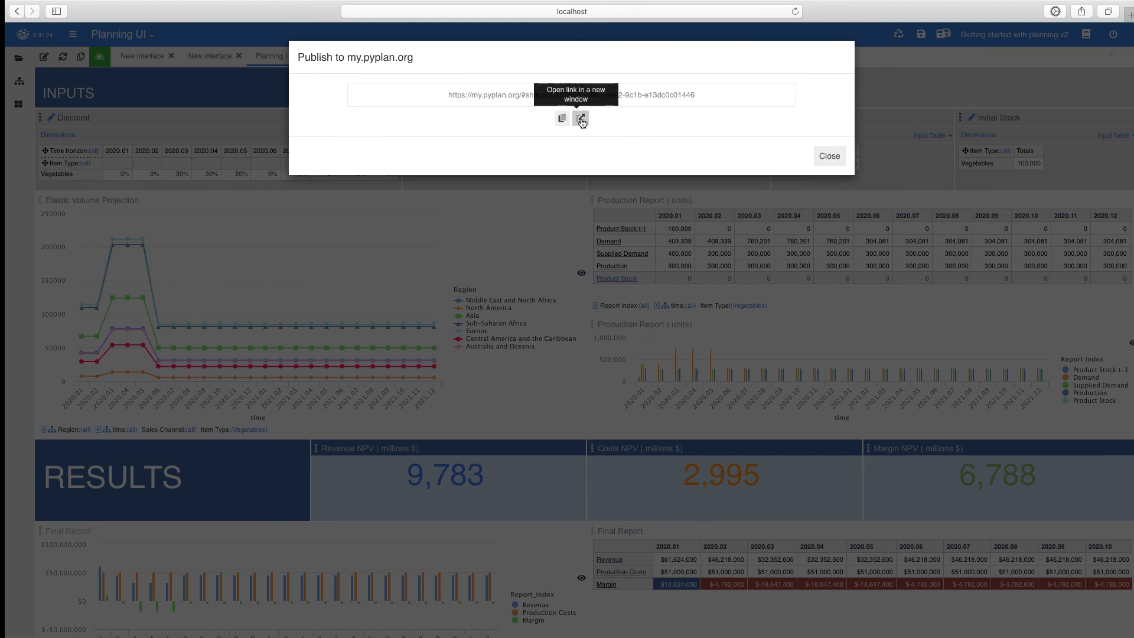
left_click(581, 119)
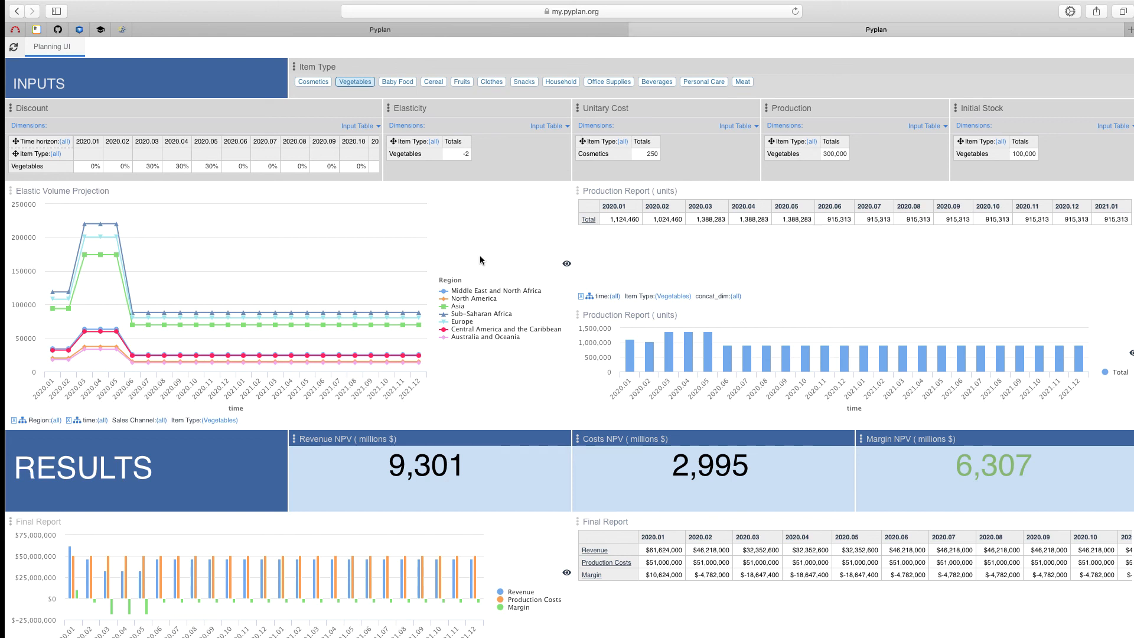
Filter the published interface to Cosmetics, extend the 20% discount from 2020.05 through 2020.07, and accept the change.
left_click(319, 84)
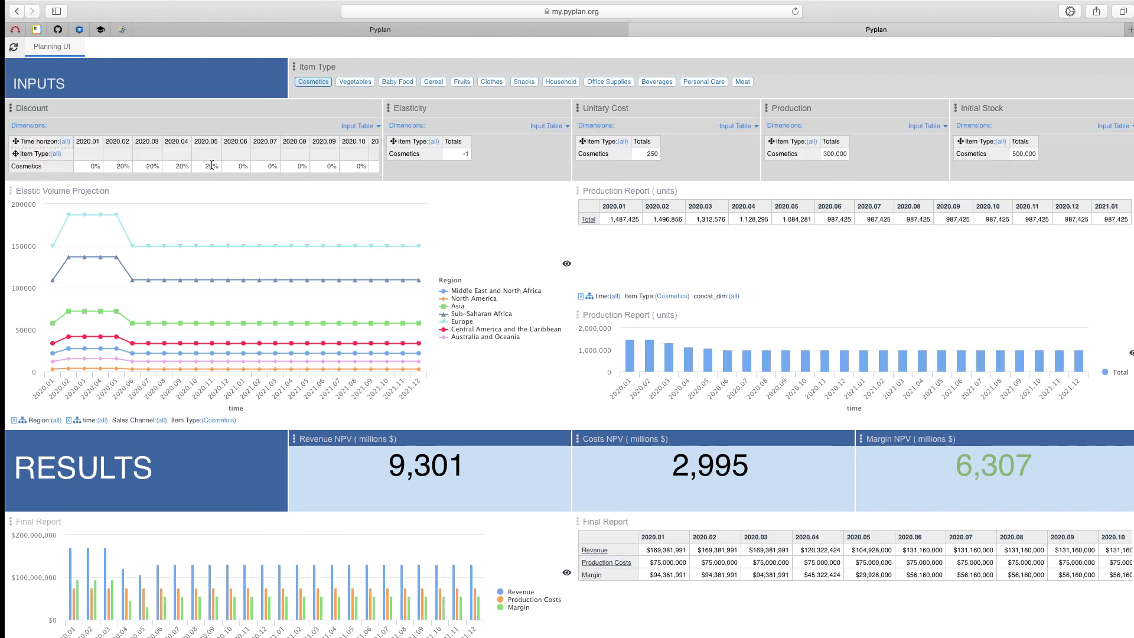
left_click(212, 166)
left_click_drag(220, 170, 280, 164)
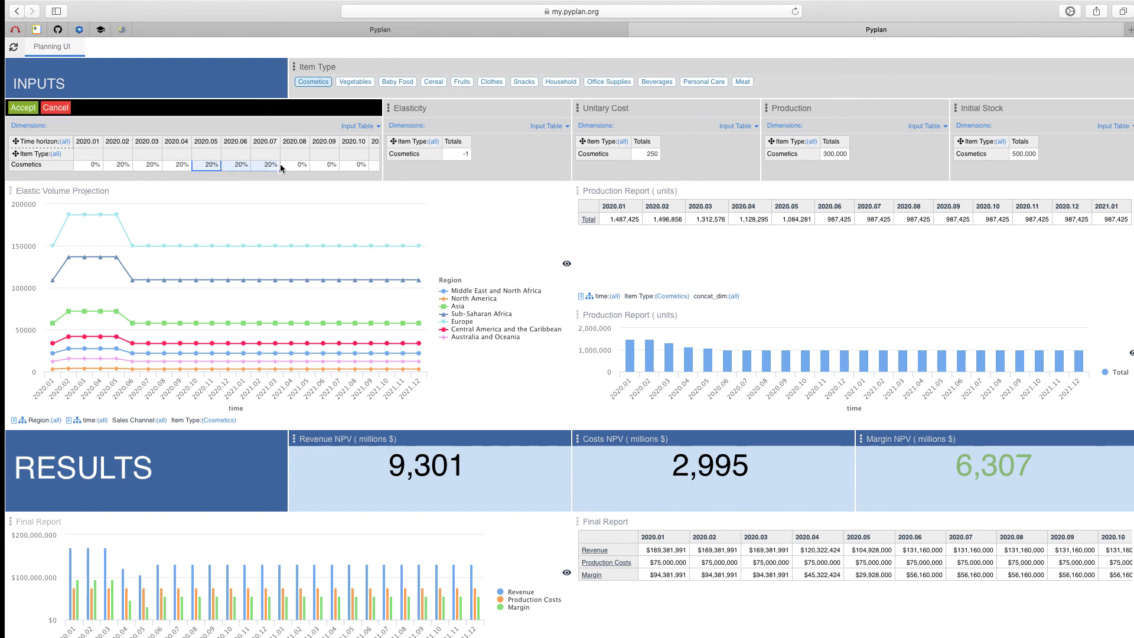
left_click(32, 111)
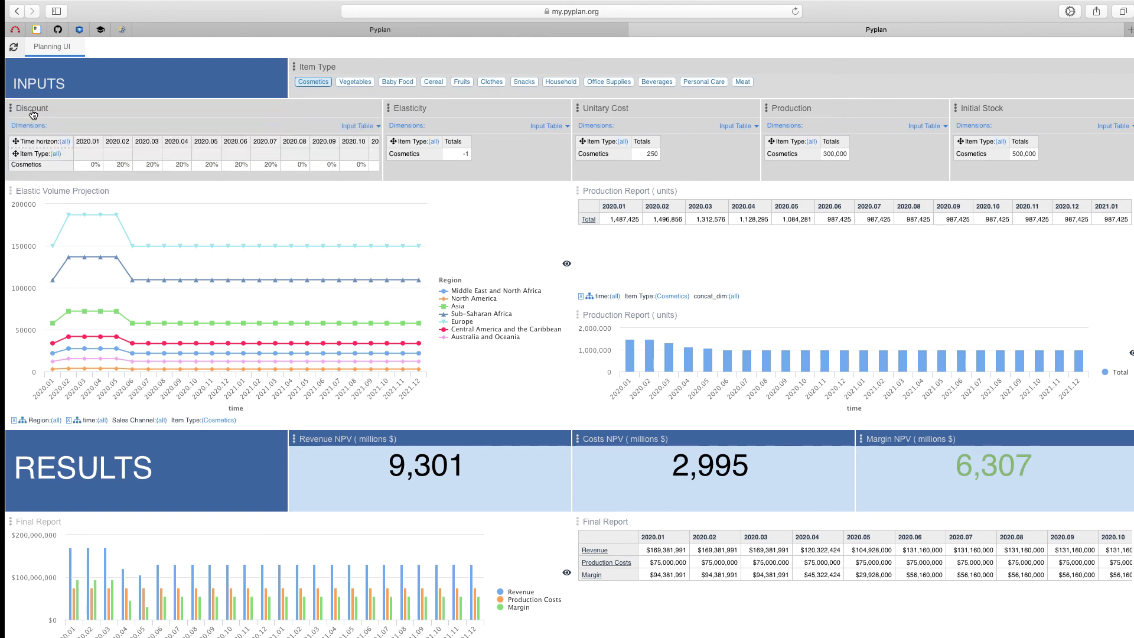